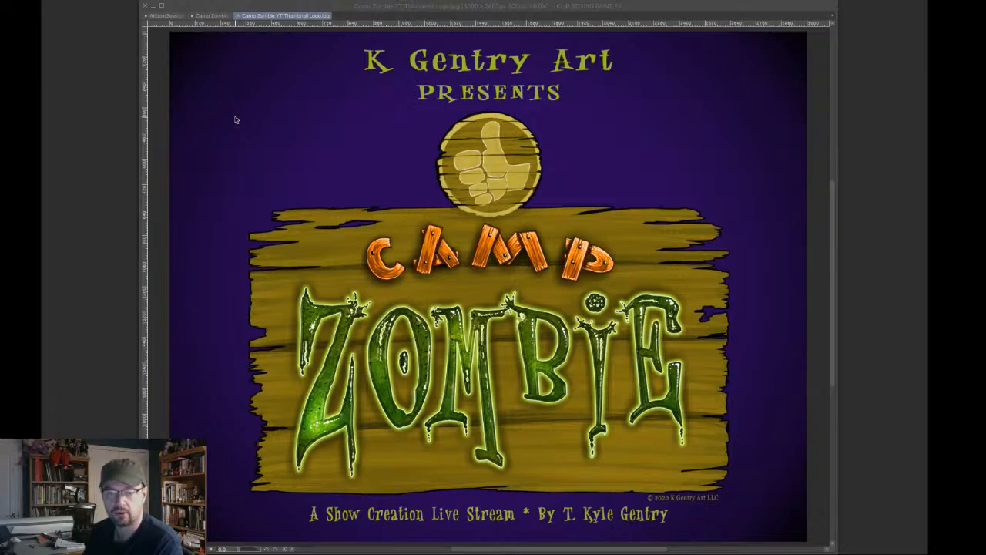
Select the entire canvas of the airboat drawing with its topmost character sketch layer active and copy it.
click(171, 16)
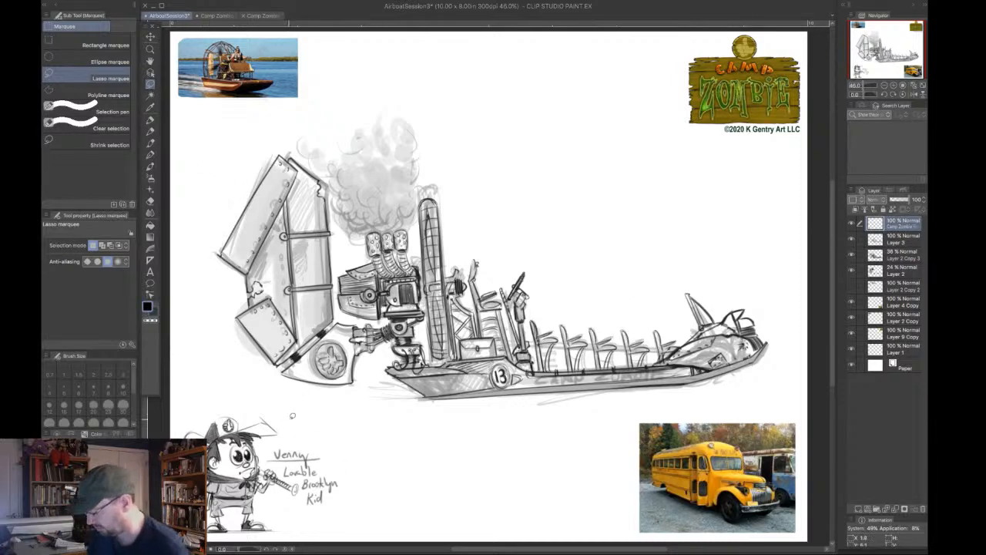
key(ctrl+a)
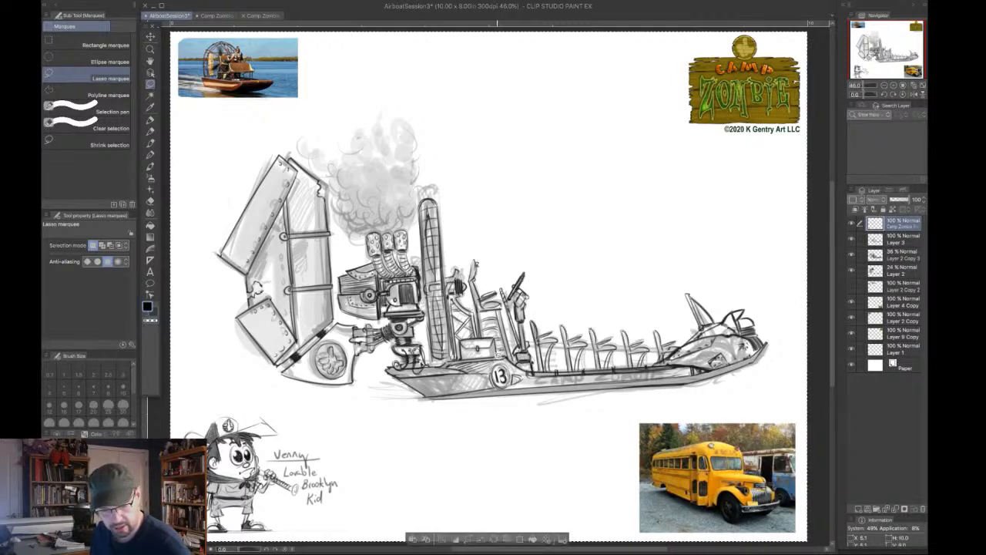
click(267, 17)
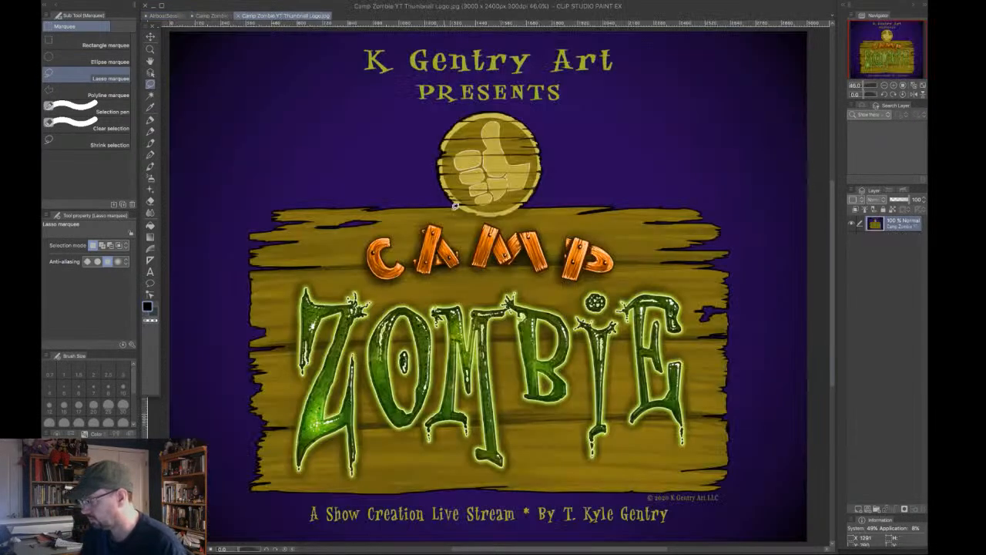
Create a new 10 × 8 inch colour illustration at 300 dpi and paste the copied character sketch into it.
key(ctrl+n)
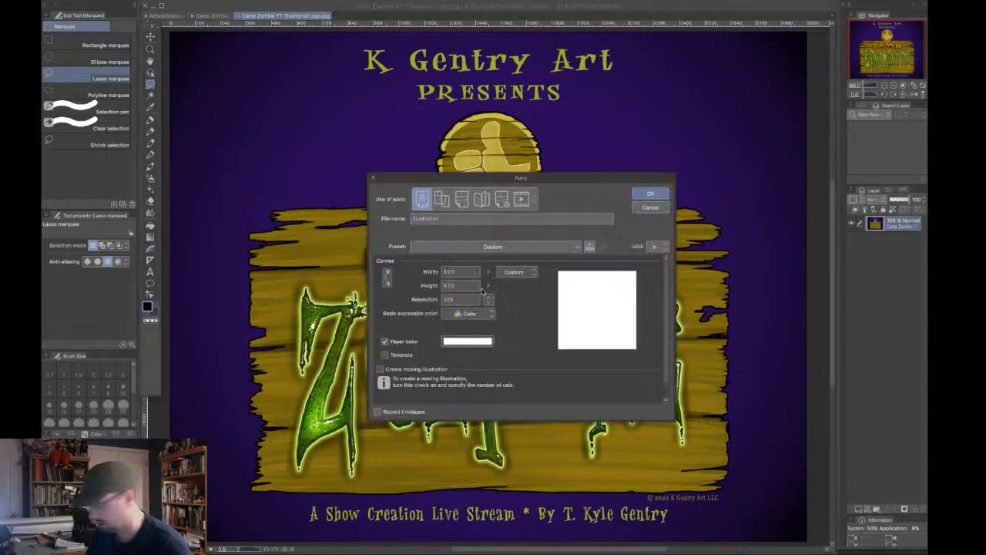
click(470, 275)
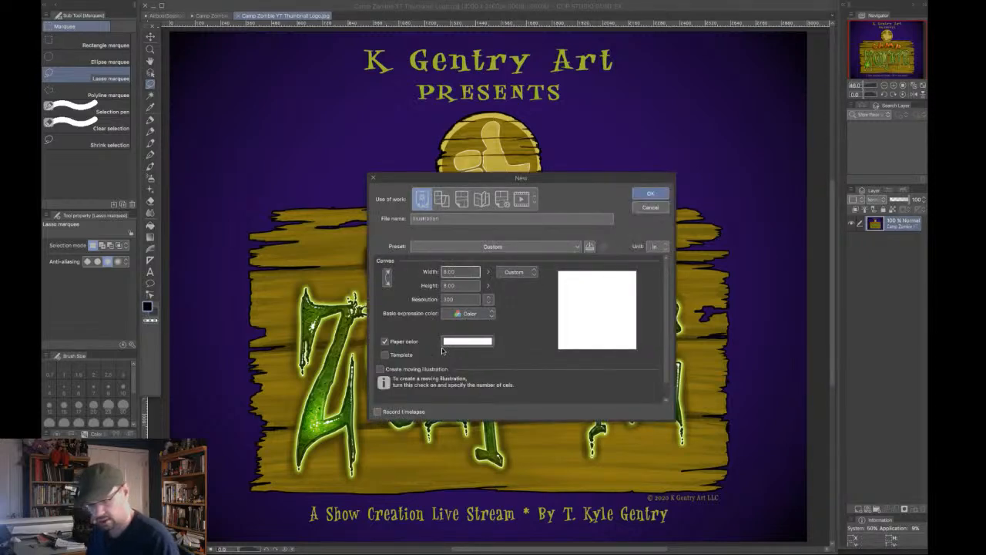
key(Up)
key(Up)
key(Up)
key(Up)
key(Up)
key(Up)
key(Up)
key(Up)
key(Up)
key(Up)
key(Up)
key(Up)
key(Up)
key(Up)
key(Up)
key(Up)
key(Up)
key(Up)
key(Up)
key(Up)
key(Up)
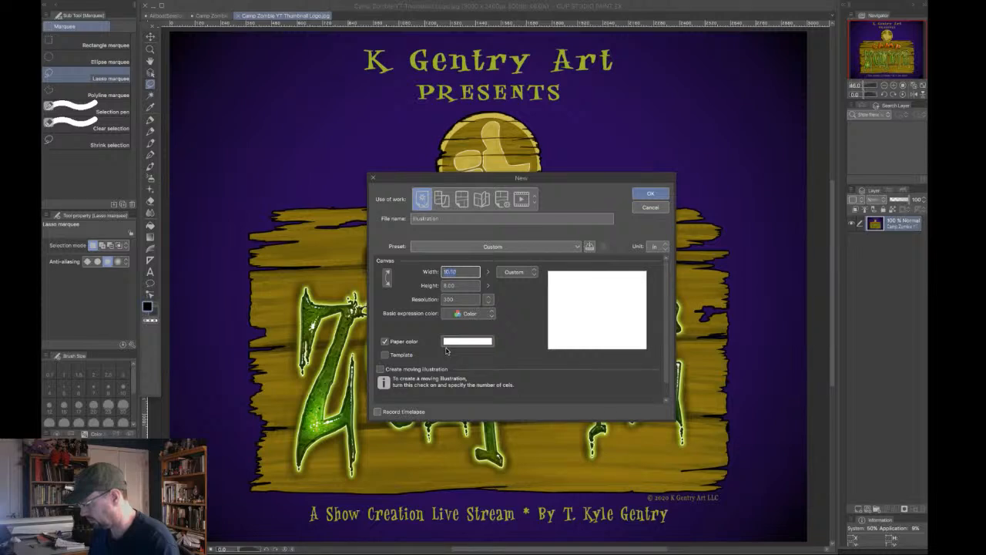
key(Down)
click(655, 196)
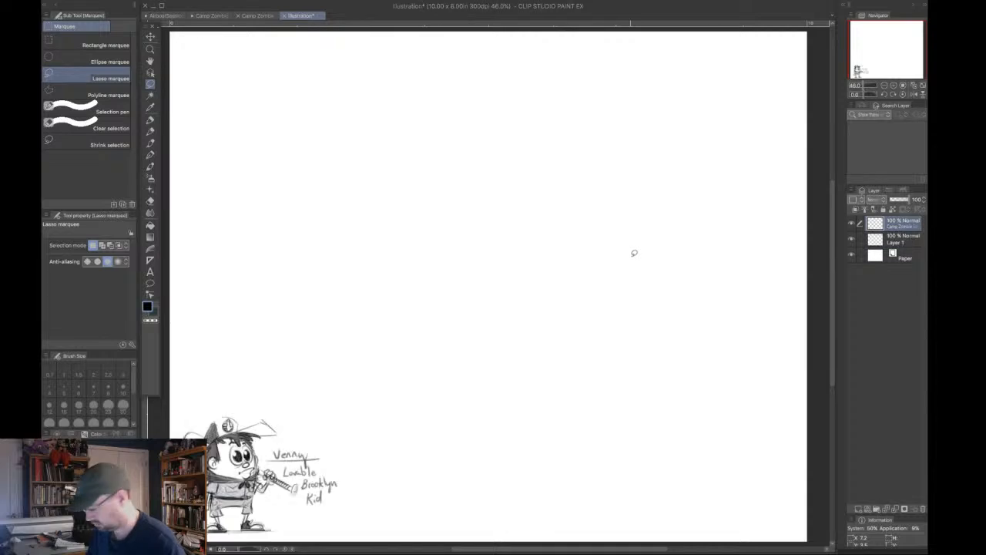
Copy the Camp Zombie logo layer from the airboat drawing into the new illustration and move the empty Layer 1 above all other layers.
click(165, 17)
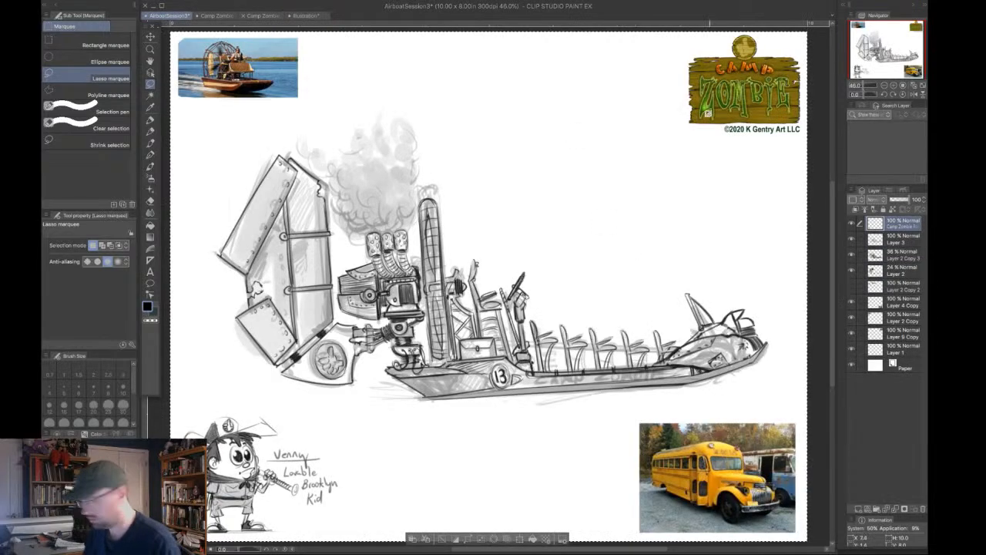
click(893, 333)
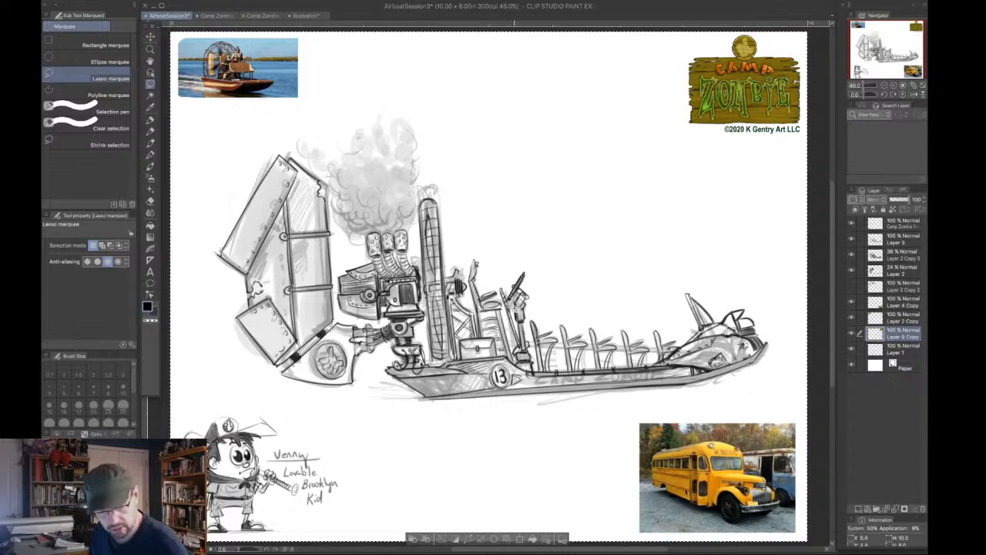
click(300, 15)
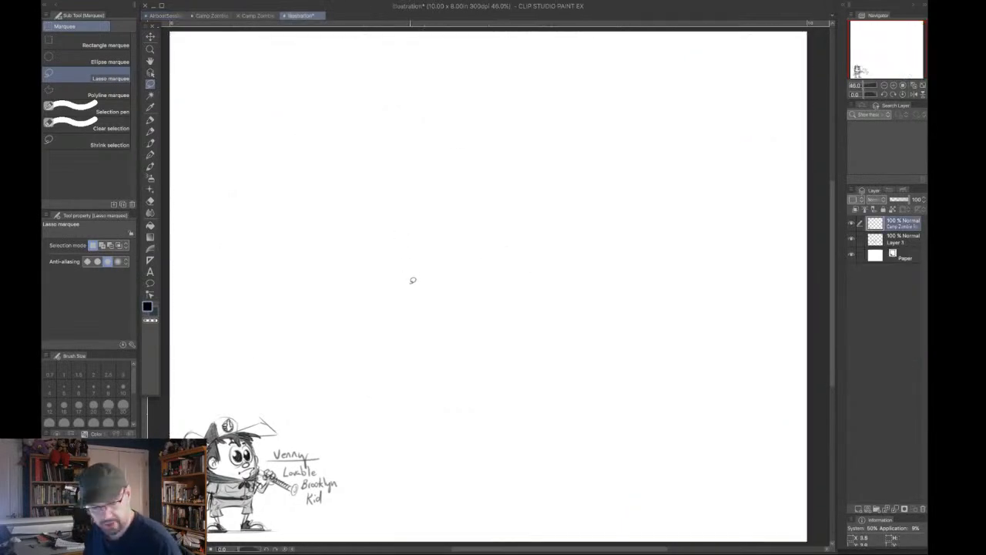
key(ctrl+v)
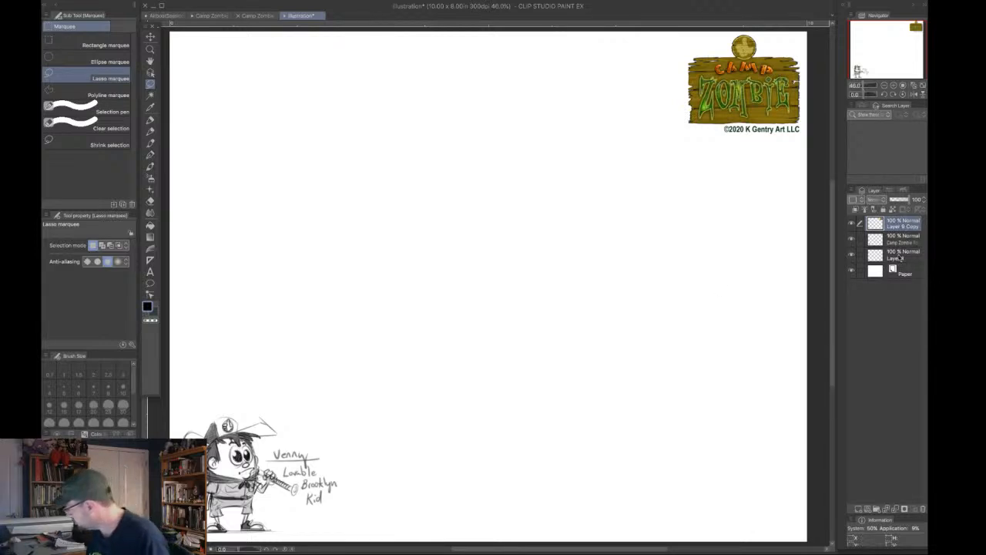
drag(895, 254, 893, 223)
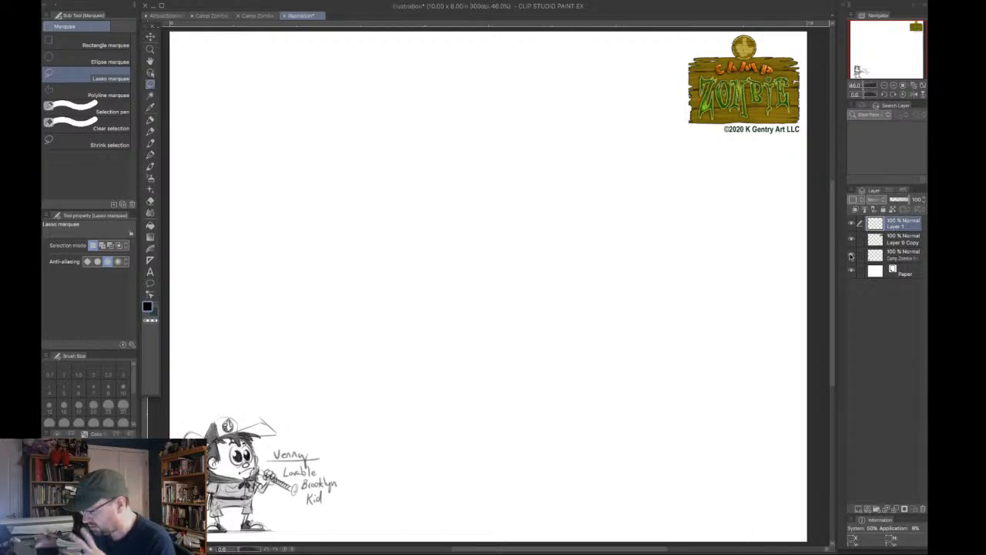
With the Rough pencil at size 8, sketch a tall head shape with a straight back, curved front and lower cross lines.
click(151, 144)
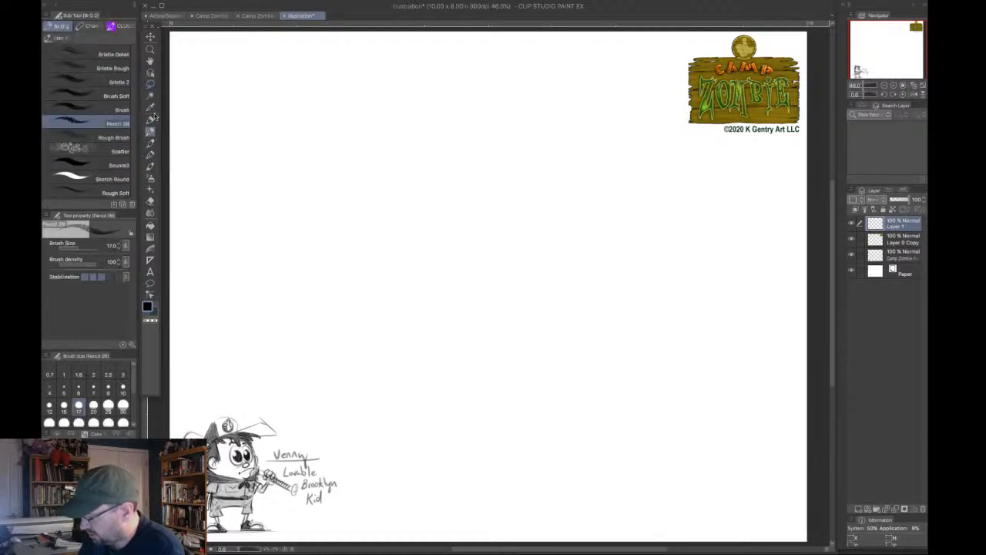
click(152, 158)
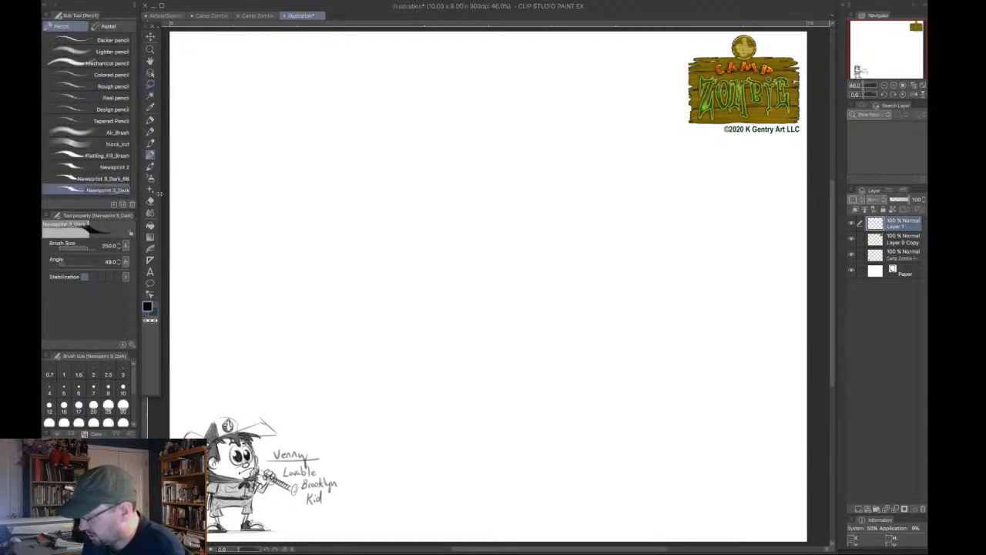
click(121, 100)
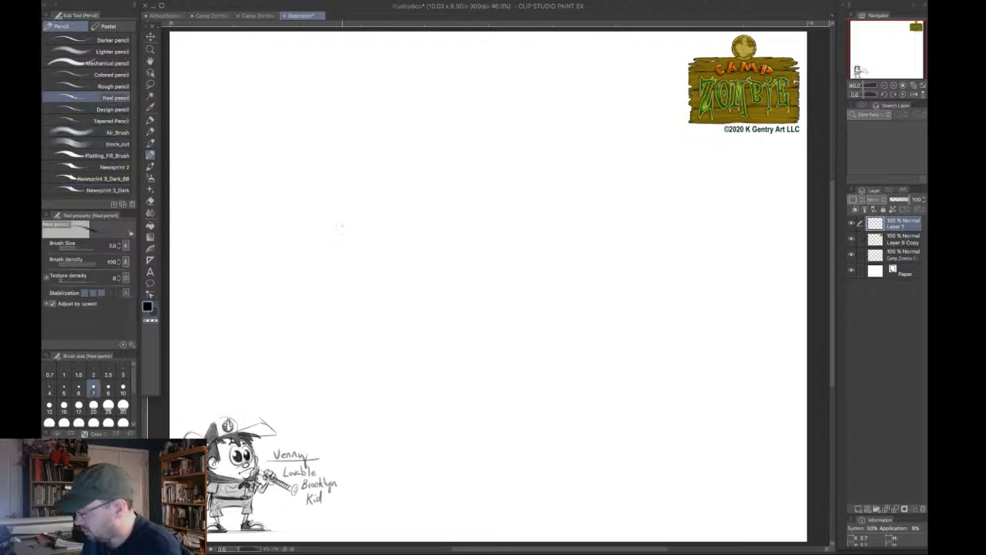
click(113, 87)
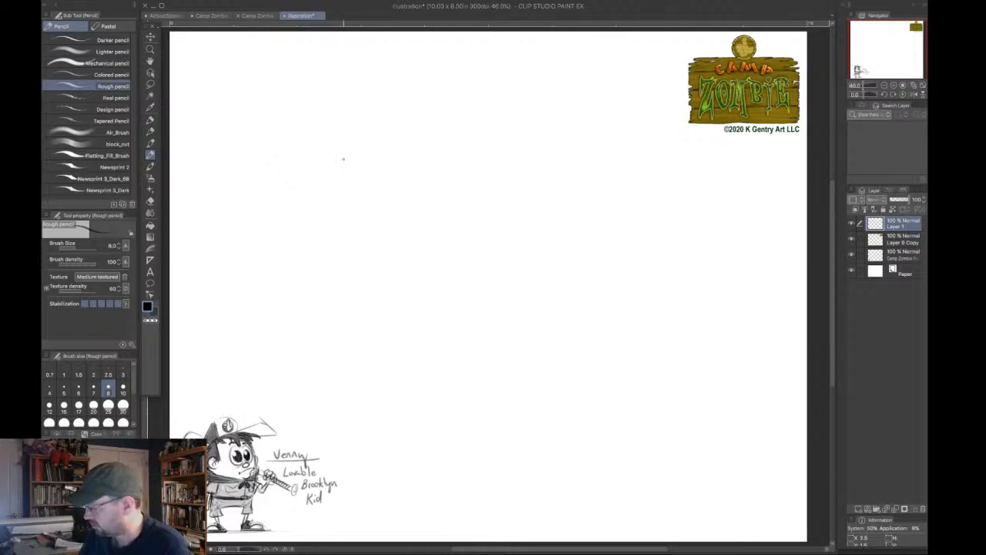
drag(337, 104, 342, 218)
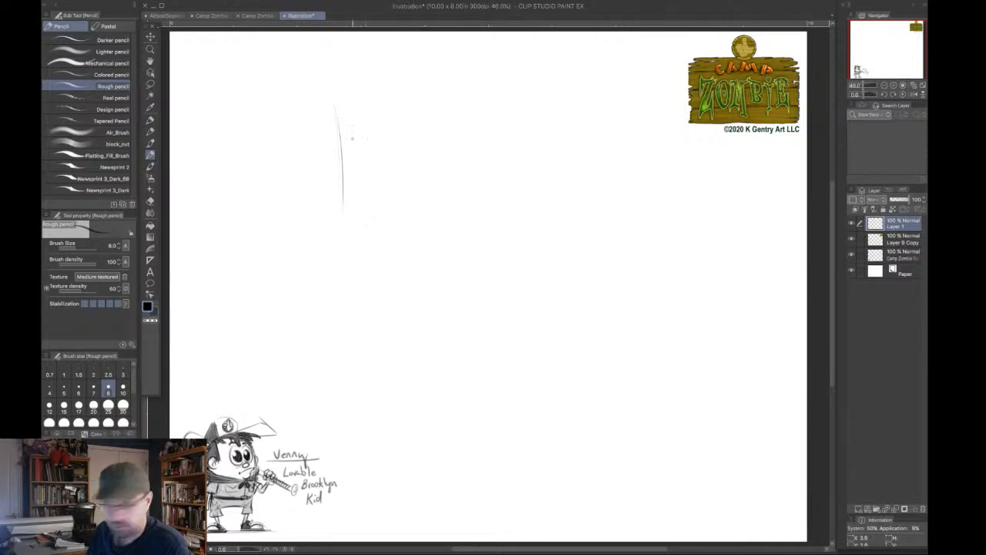
mouse_move(333, 104)
mouse_down()
mouse_move(424, 203)
mouse_move(342, 106)
mouse_move(386, 150)
mouse_move(383, 165)
mouse_move(377, 117)
mouse_move(397, 212)
mouse_up()
drag(338, 220, 340, 163)
drag(340, 141, 345, 223)
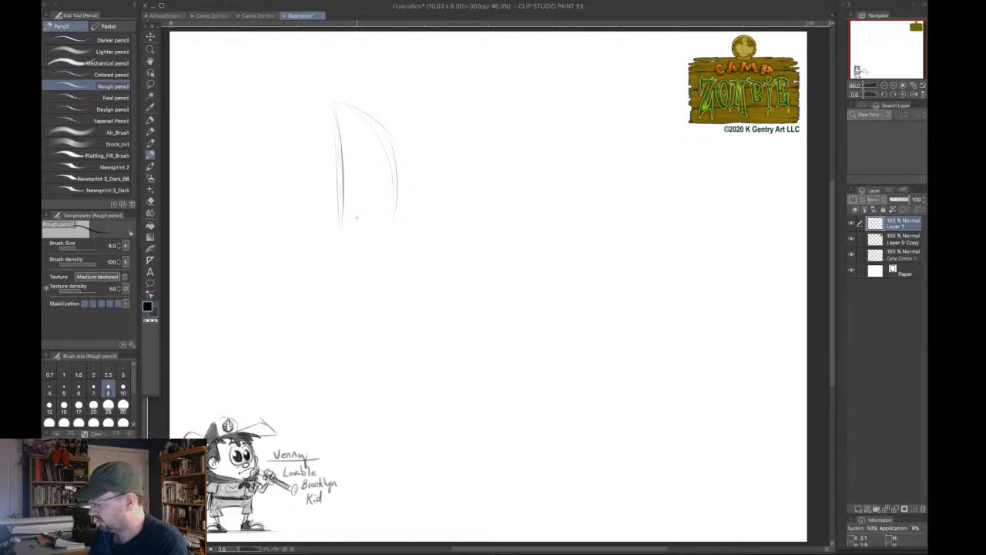
mouse_move(343, 216)
mouse_down()
mouse_move(397, 210)
mouse_move(398, 218)
mouse_move(349, 224)
mouse_up()
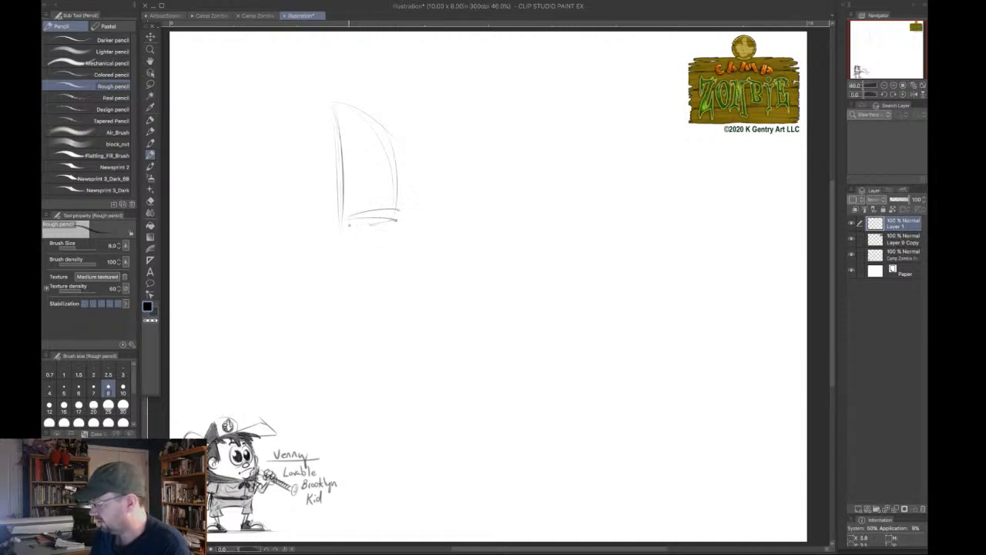
Strengthen and lengthen the head outline, adding hair strokes sweeping back from the crown and a curved line across the base.
drag(337, 120, 341, 201)
mouse_move(334, 99)
mouse_down()
mouse_move(388, 164)
mouse_move(384, 138)
mouse_move(400, 209)
mouse_up()
drag(346, 109, 388, 145)
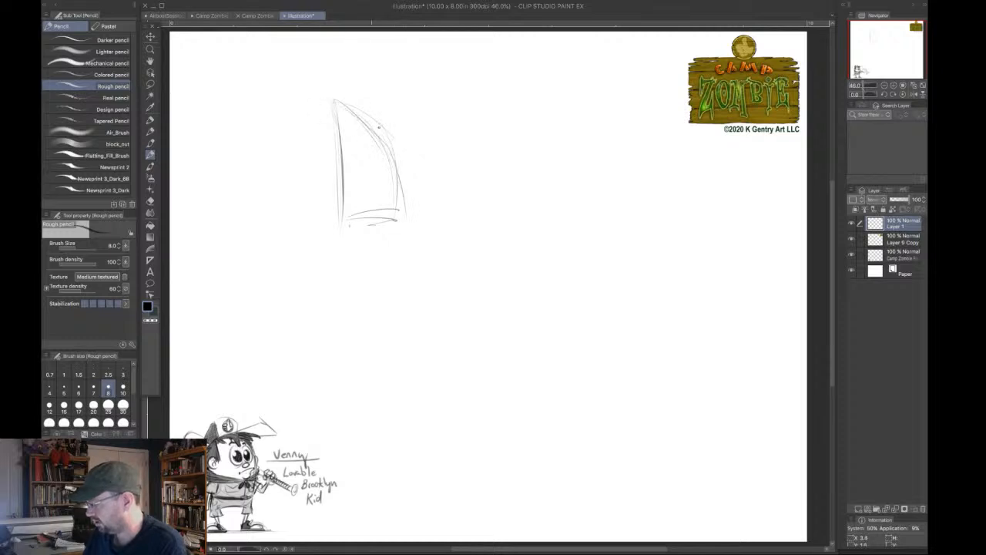
mouse_move(318, 100)
mouse_down()
mouse_move(358, 109)
mouse_move(337, 128)
mouse_move(349, 216)
mouse_up()
drag(370, 139, 394, 195)
mouse_move(390, 153)
mouse_down()
mouse_move(402, 232)
mouse_move(416, 239)
mouse_up()
drag(358, 234, 403, 231)
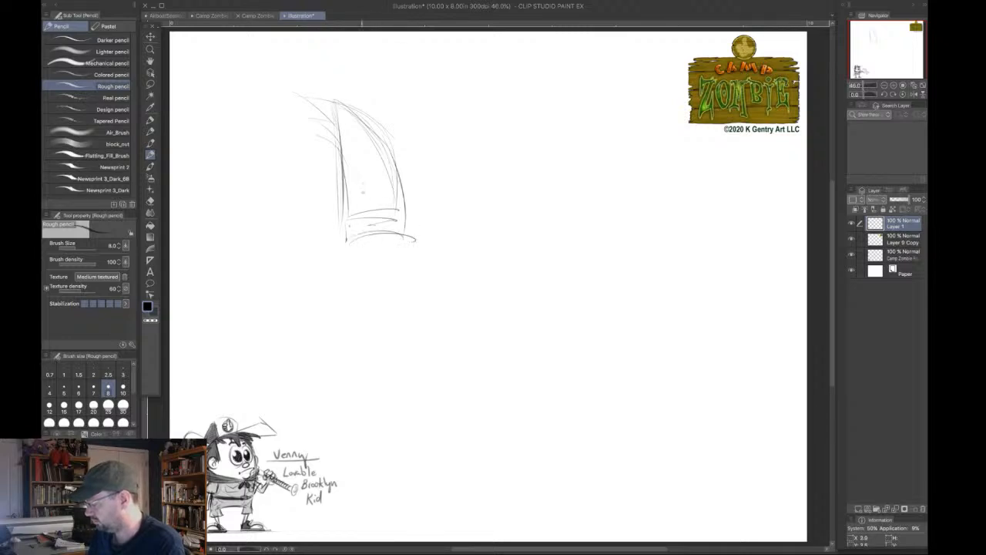
drag(342, 149, 344, 249)
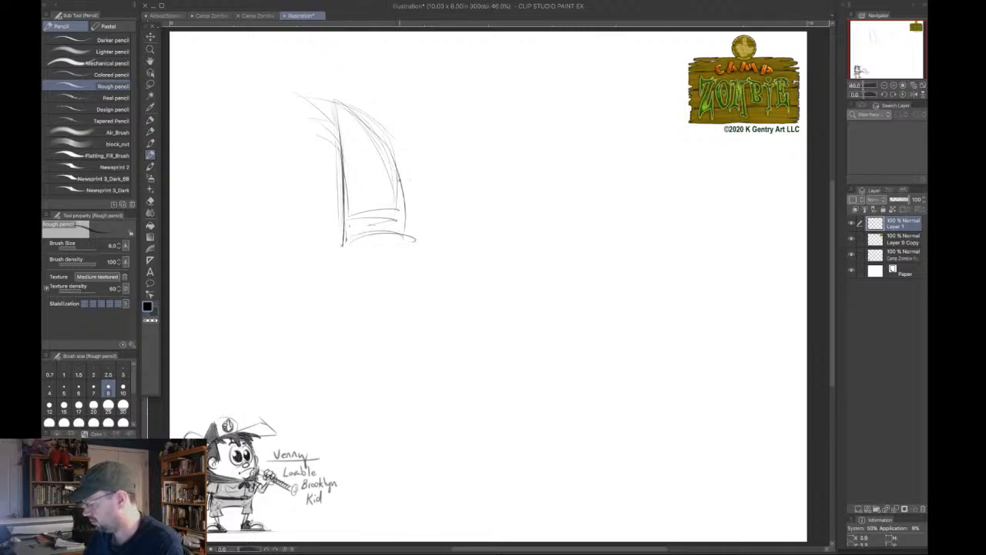
drag(398, 179, 406, 252)
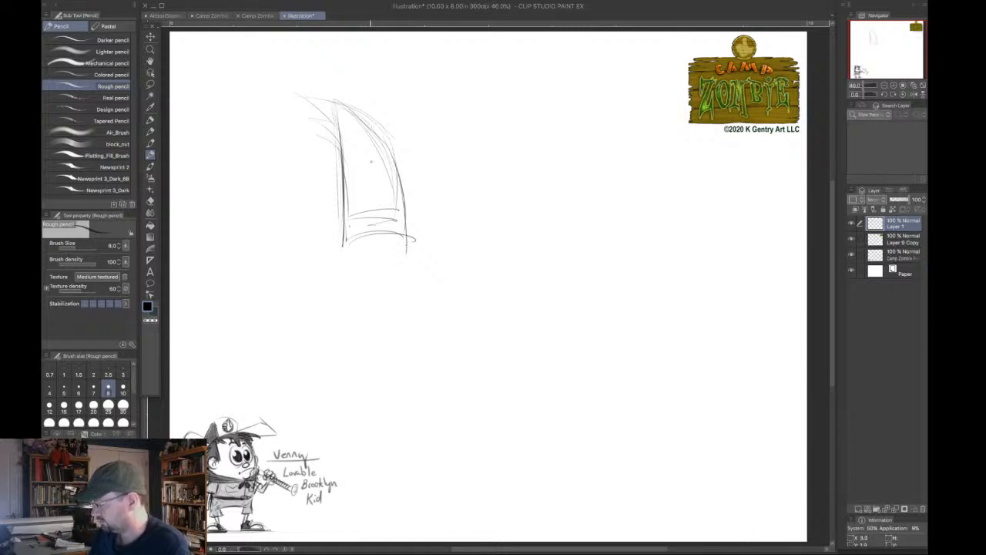
Sketch a rounded frame around the eyes, a small pointed nose beneath it and an ear on the back of the head.
mouse_move(362, 161)
mouse_down()
mouse_move(404, 168)
mouse_move(353, 164)
mouse_move(362, 169)
mouse_move(355, 157)
mouse_move(365, 177)
mouse_move(356, 166)
mouse_move(373, 172)
mouse_move(358, 179)
mouse_move(403, 158)
mouse_move(404, 181)
mouse_move(360, 158)
mouse_move(361, 176)
mouse_move(360, 157)
mouse_move(400, 184)
mouse_up()
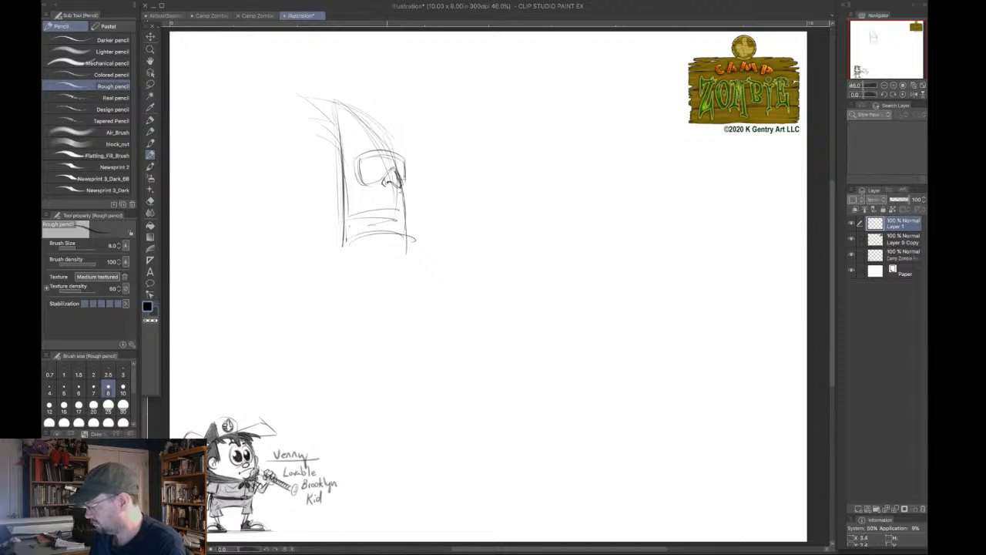
drag(386, 179, 384, 184)
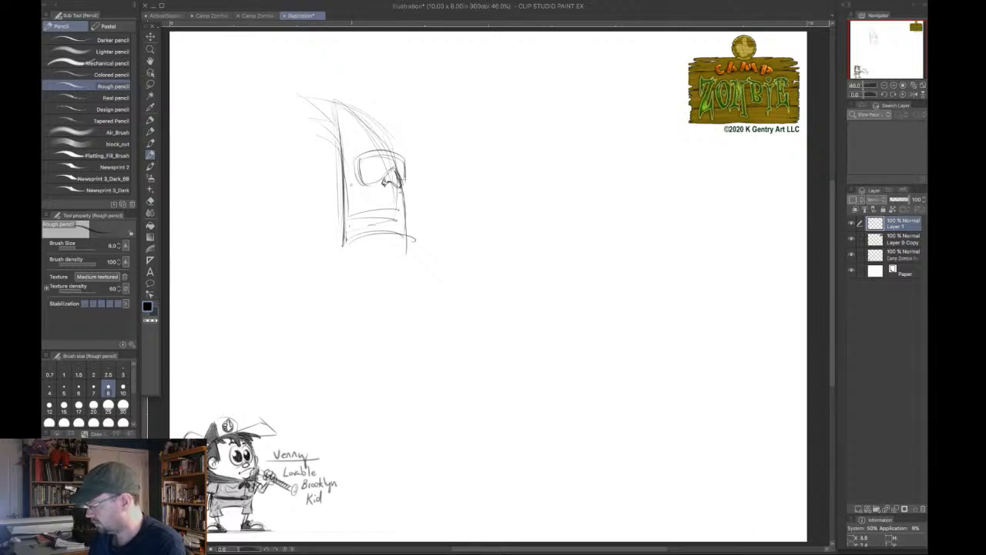
drag(340, 180, 342, 191)
Build up the swept-back hair over the crown and darken the sideburn beside the ear and the nose outline.
mouse_move(291, 92)
mouse_down()
mouse_move(336, 102)
mouse_move(378, 141)
mouse_up()
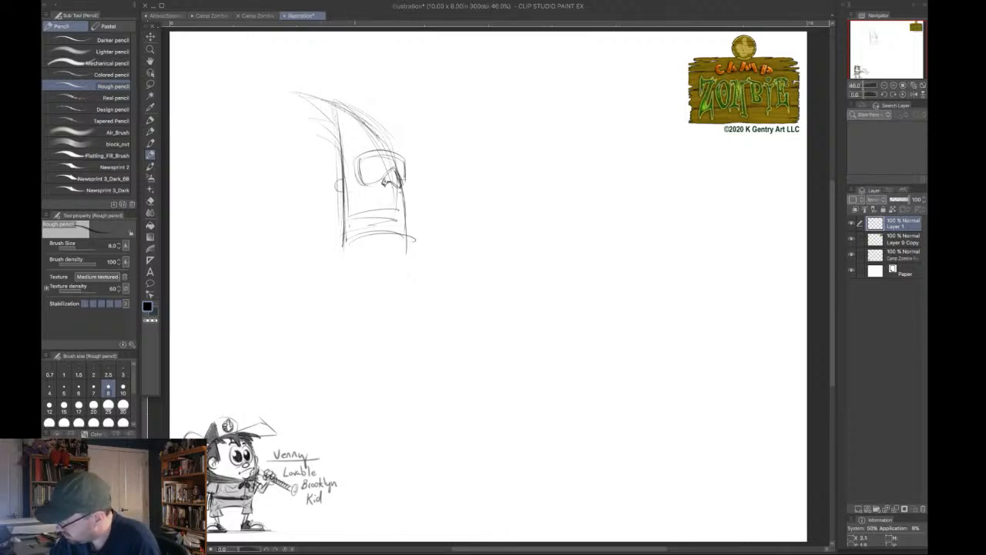
mouse_move(337, 110)
mouse_down()
mouse_move(355, 123)
mouse_move(336, 156)
mouse_move(344, 182)
mouse_up()
drag(324, 129, 335, 148)
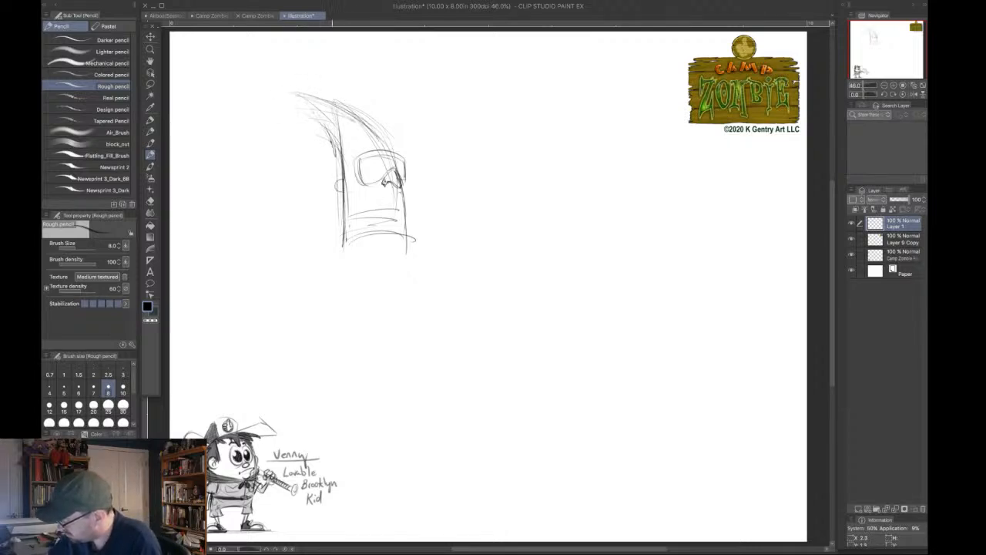
mouse_move(290, 94)
mouse_down()
mouse_move(333, 145)
mouse_move(327, 123)
mouse_move(383, 131)
mouse_up()
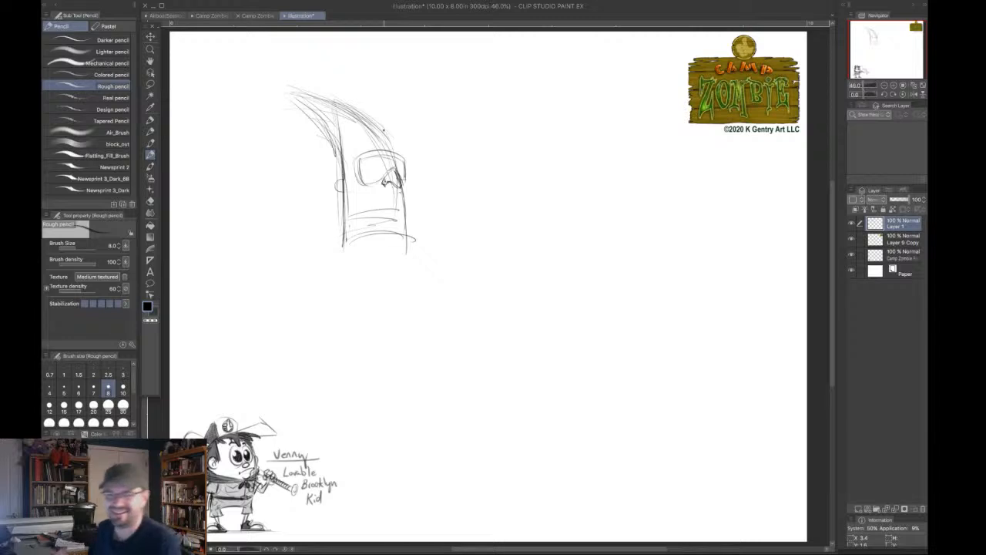
mouse_move(322, 126)
mouse_down()
mouse_move(347, 178)
mouse_move(345, 148)
mouse_up()
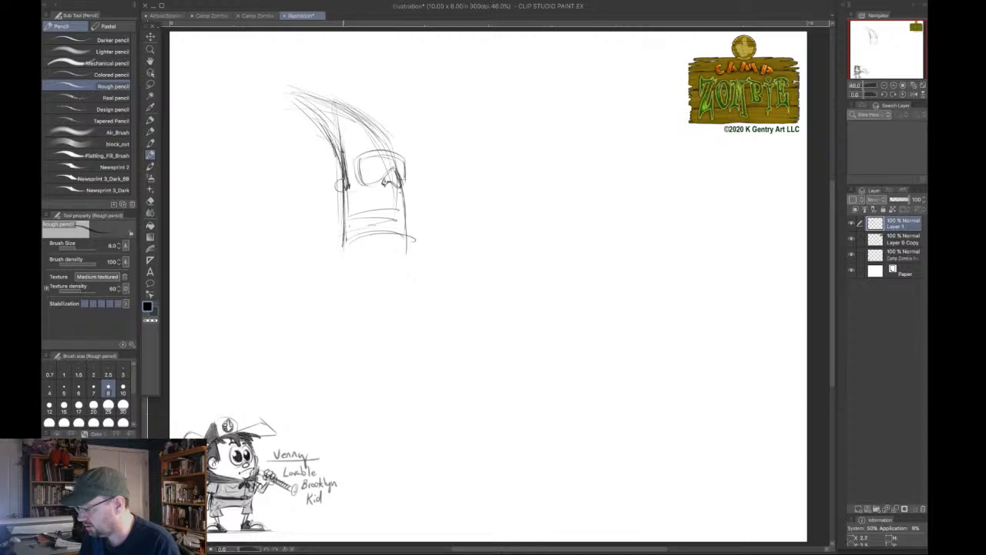
drag(344, 174, 347, 190)
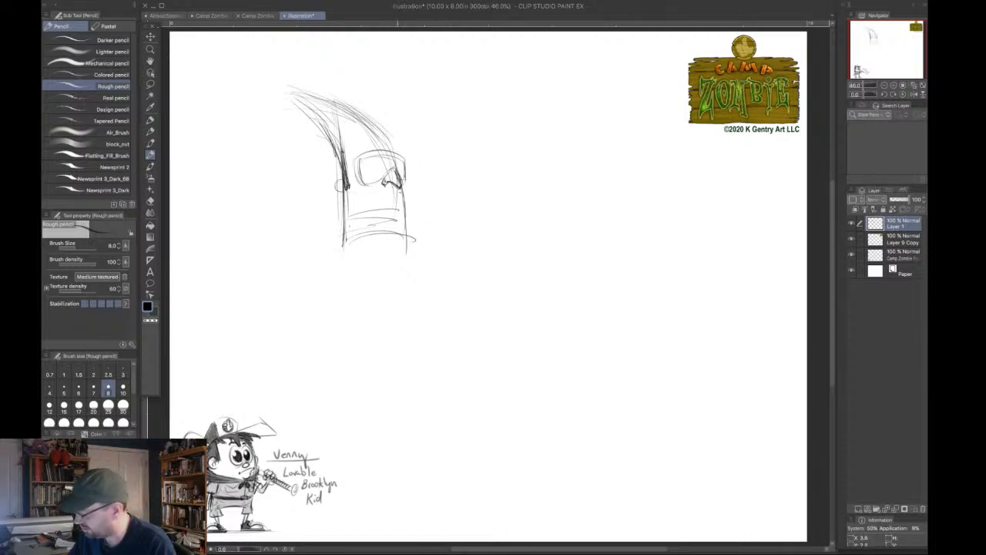
mouse_move(394, 169)
mouse_down()
mouse_move(401, 189)
mouse_move(391, 186)
mouse_up()
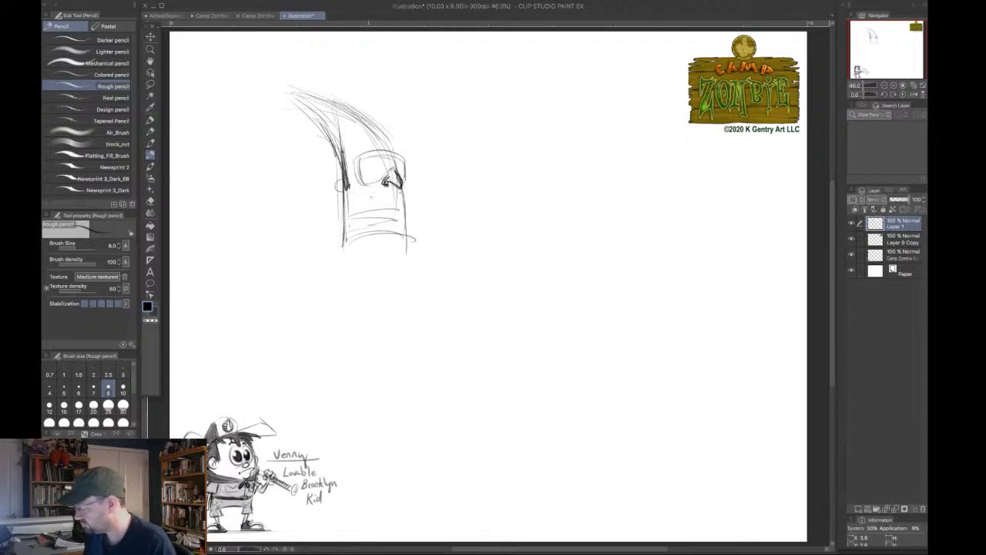
Add curved lines across the lower face and extend both sides of the head down to a new curved base line.
mouse_move(345, 202)
mouse_down()
mouse_move(416, 203)
mouse_move(359, 209)
mouse_move(410, 213)
mouse_up()
drag(352, 205, 405, 199)
mouse_move(344, 220)
mouse_down()
mouse_move(343, 256)
mouse_move(394, 270)
mouse_up()
mouse_move(403, 209)
mouse_down()
mouse_move(404, 271)
mouse_move(376, 269)
mouse_move(408, 272)
mouse_move(372, 270)
mouse_move(407, 271)
mouse_up()
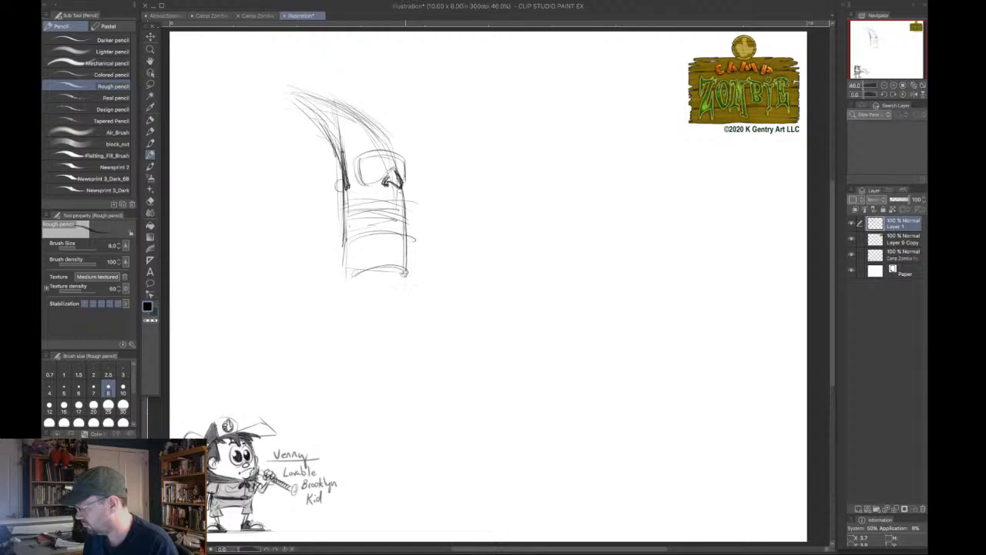
drag(344, 237, 342, 278)
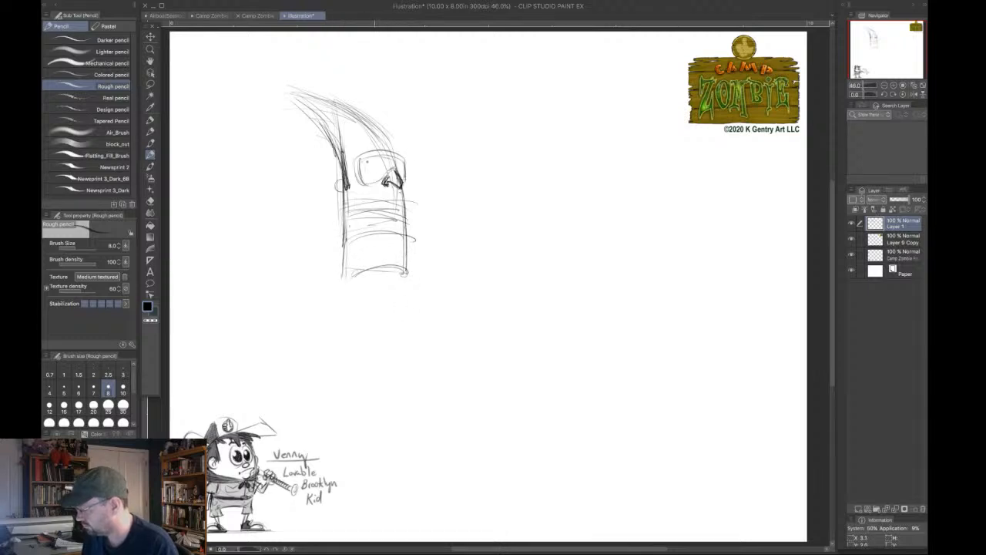
Draw the round eyes inside the eye frame and add a smaller pupil to the nearer eye.
mouse_move(368, 165)
mouse_down()
mouse_move(386, 171)
mouse_move(373, 177)
mouse_move(386, 162)
mouse_move(404, 165)
mouse_up()
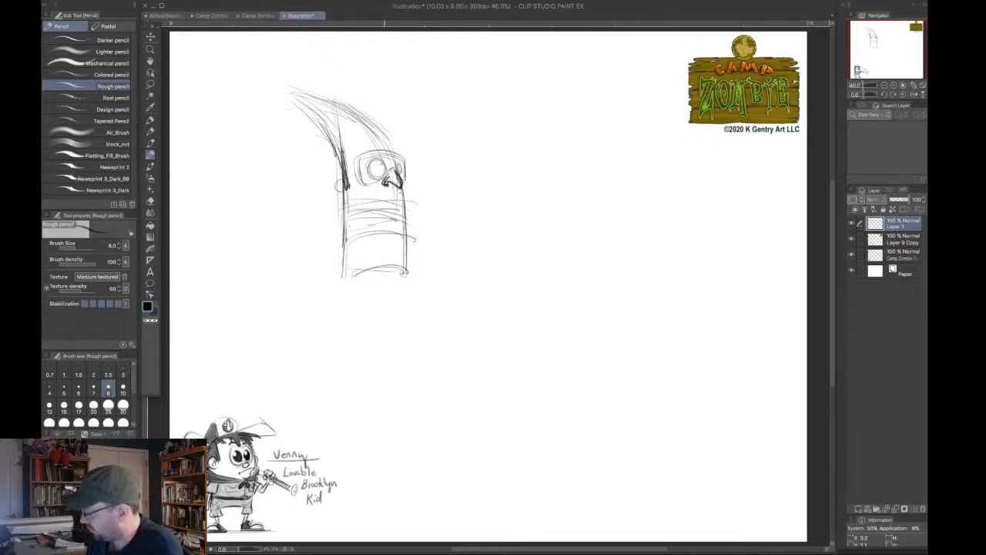
drag(380, 165, 384, 170)
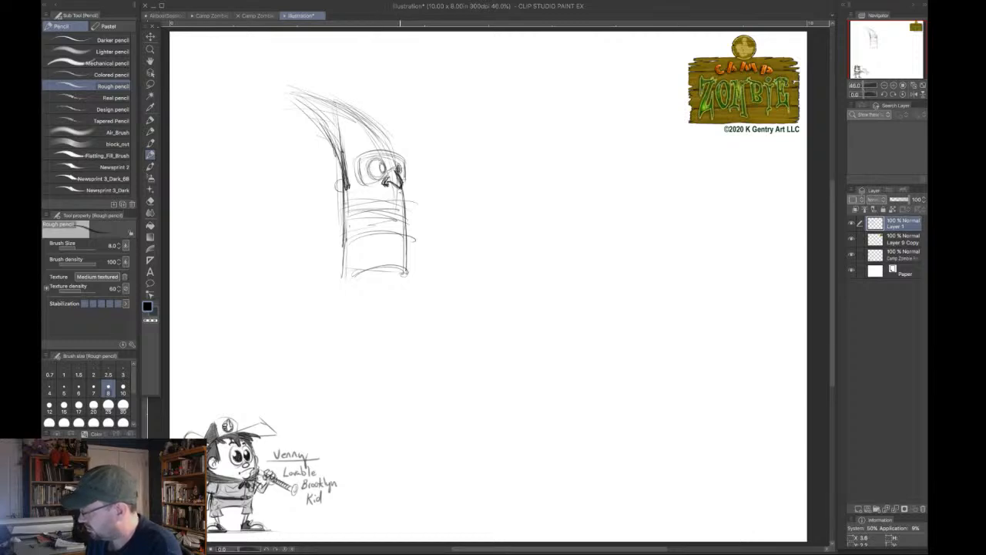
Darken the pupils in both eyes, erase the tops of the eyes and redraw them with flat, half-lowered lids.
drag(399, 168, 402, 178)
drag(381, 164, 372, 181)
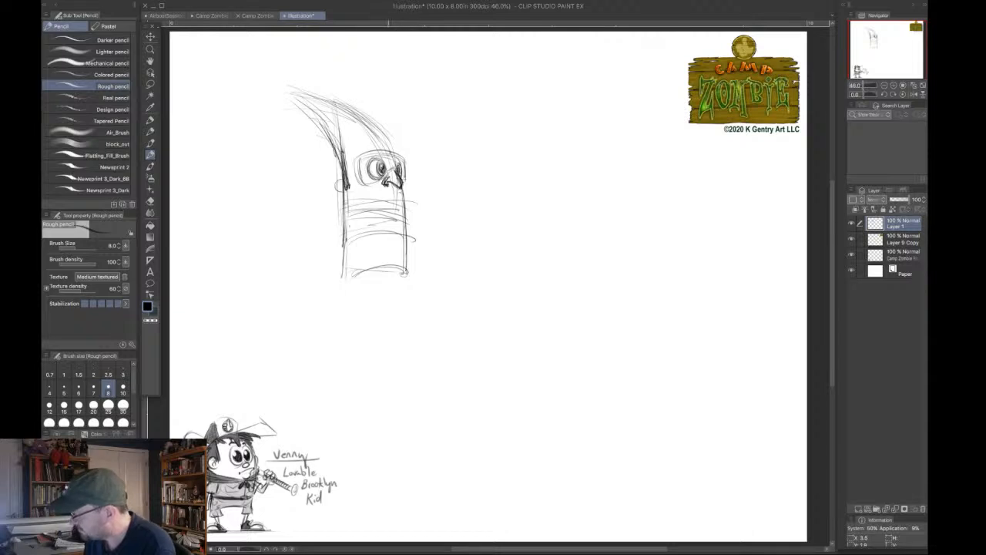
click(883, 94)
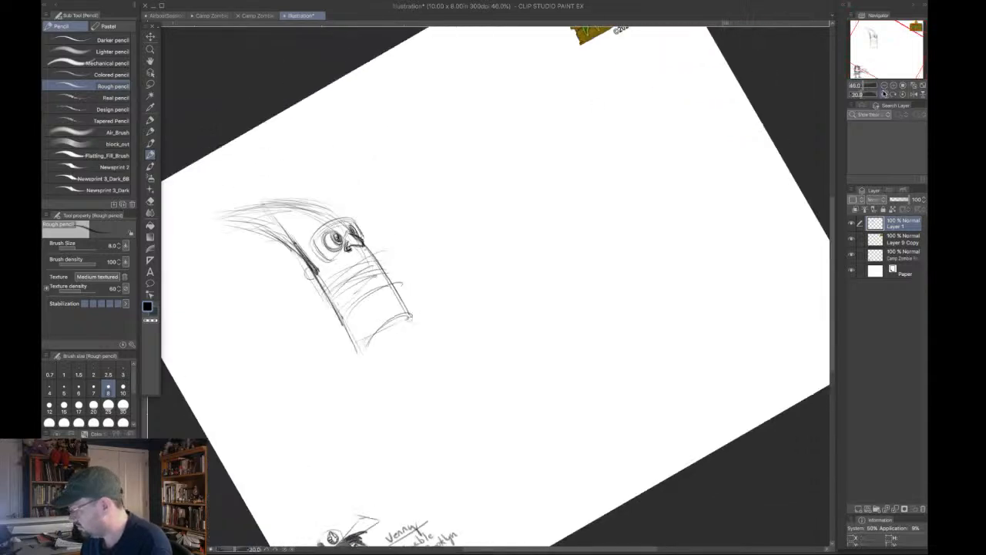
click(150, 201)
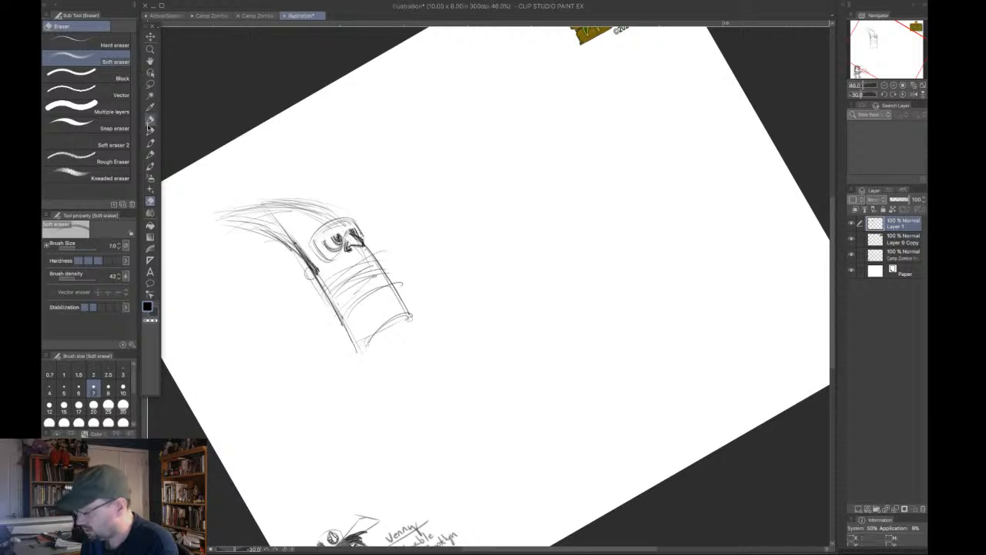
click(151, 154)
mouse_move(323, 240)
mouse_down()
mouse_move(342, 234)
mouse_move(323, 241)
mouse_move(331, 226)
mouse_move(354, 223)
mouse_up()
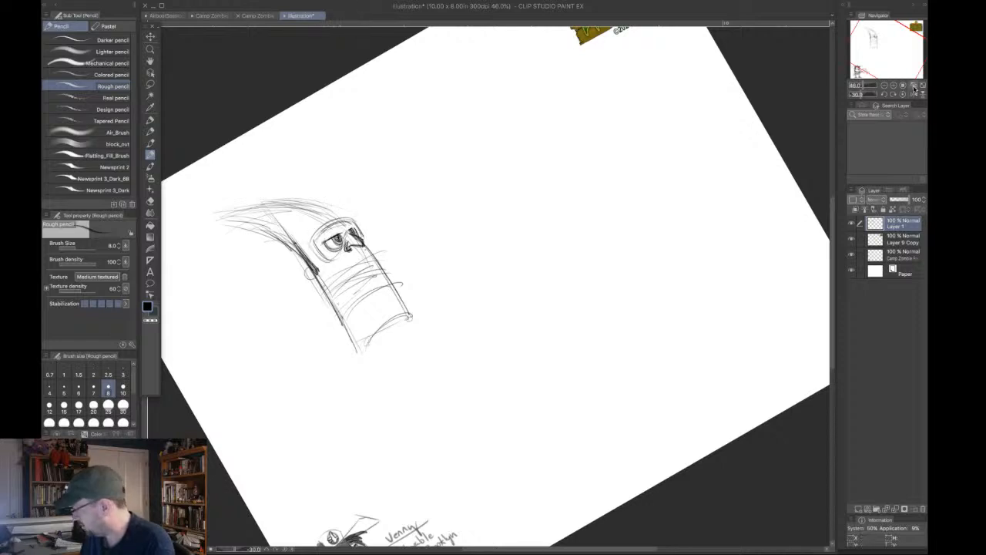
click(904, 94)
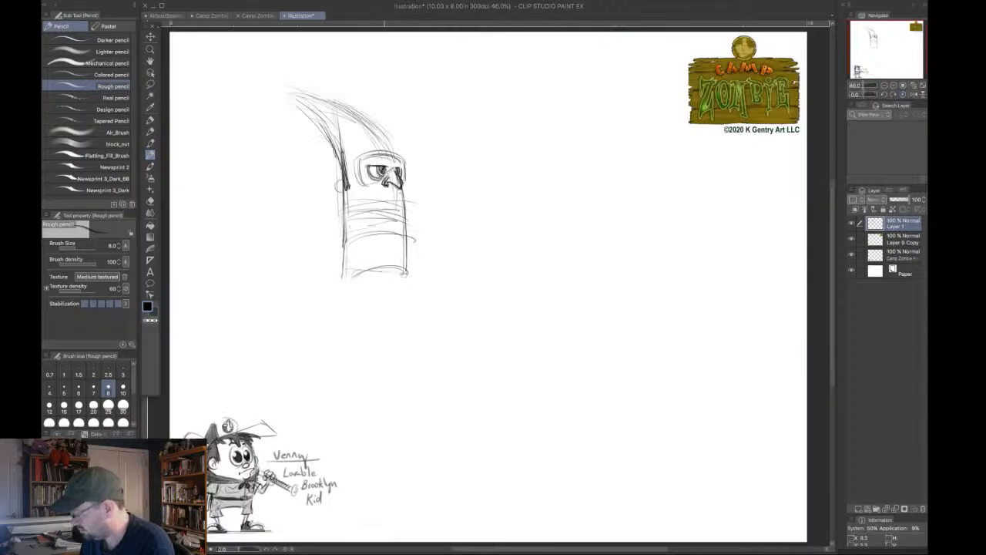
Thicken the eye frame into goggles with a strap to the ear and sketch a wide line beneath the nose.
mouse_move(371, 174)
mouse_down()
mouse_move(384, 179)
mouse_move(365, 195)
mouse_move(360, 187)
mouse_move(373, 189)
mouse_move(397, 168)
mouse_move(405, 178)
mouse_up()
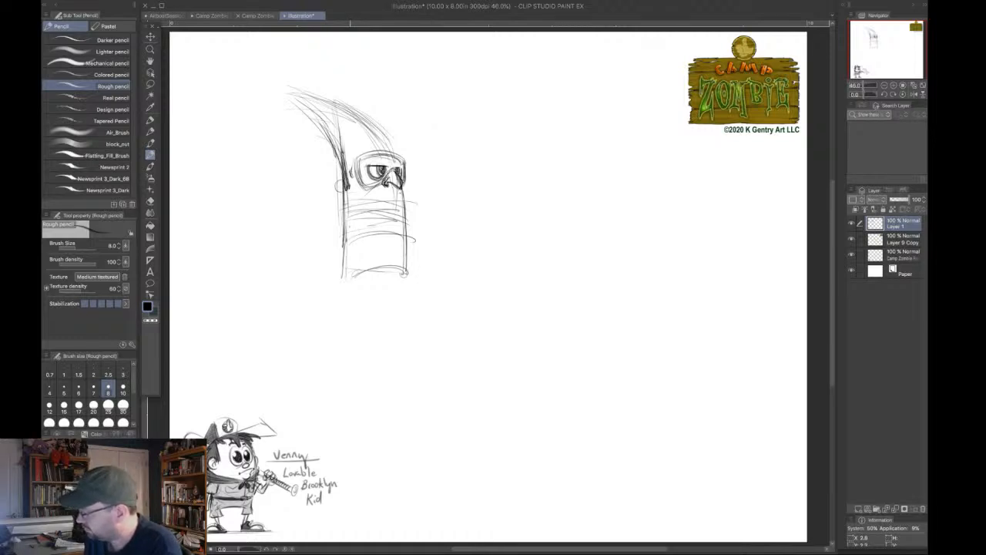
drag(352, 169, 339, 181)
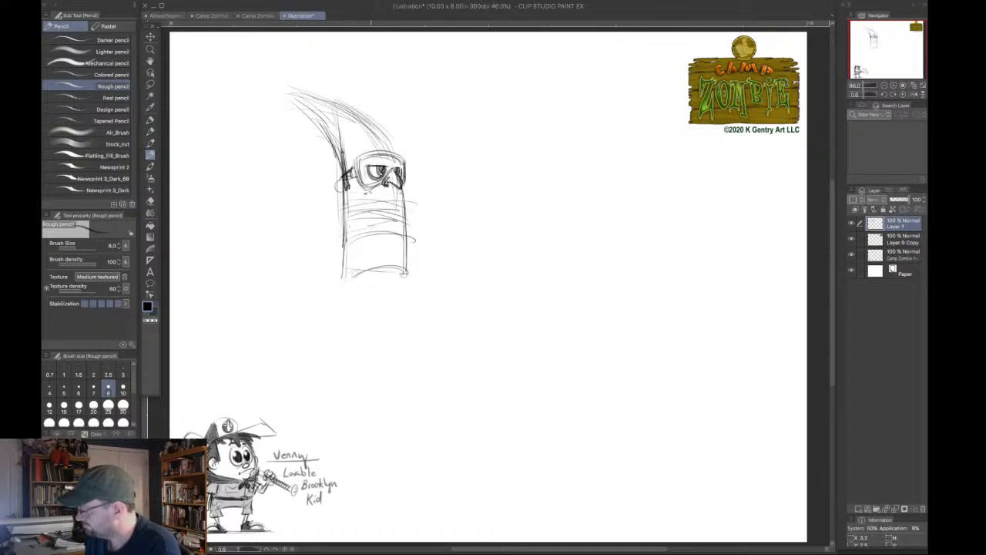
drag(365, 193, 401, 193)
mouse_move(362, 190)
mouse_down()
mouse_move(384, 180)
mouse_move(404, 192)
mouse_move(370, 185)
mouse_up()
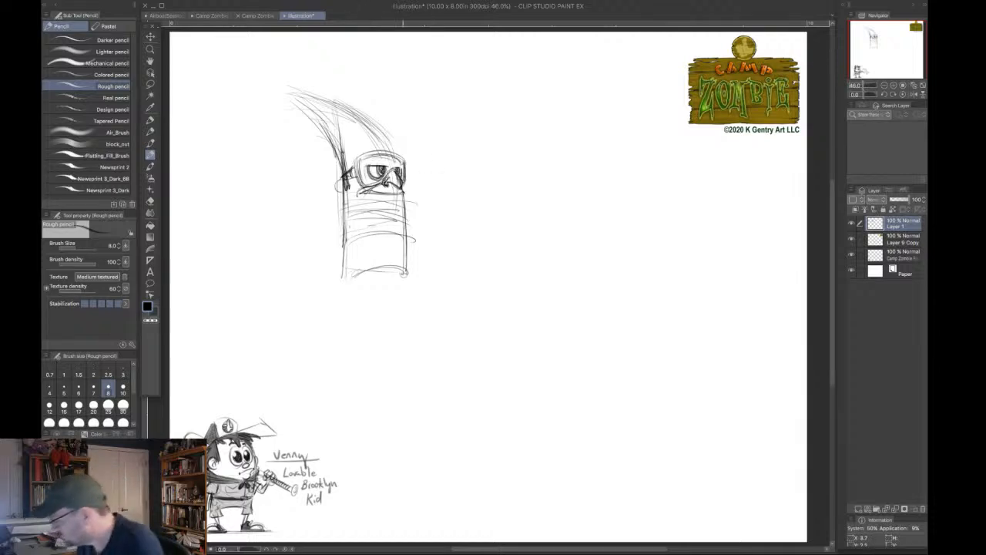
Draw a small curved mark below the mouth line and erase the lower part of both body side lines.
mouse_move(395, 210)
mouse_down()
mouse_move(405, 198)
mouse_move(341, 263)
mouse_up()
drag(342, 216, 340, 271)
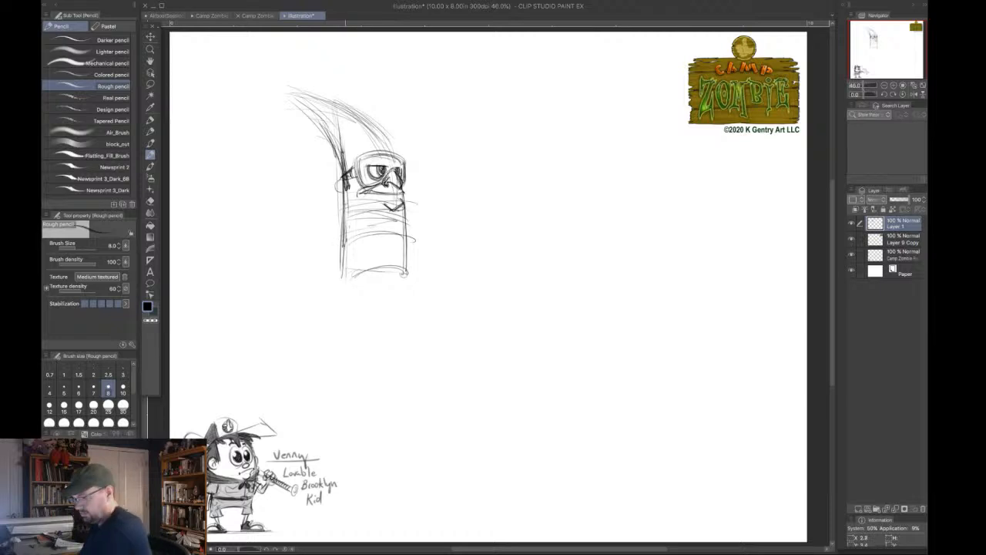
drag(342, 230, 341, 276)
drag(342, 251, 342, 238)
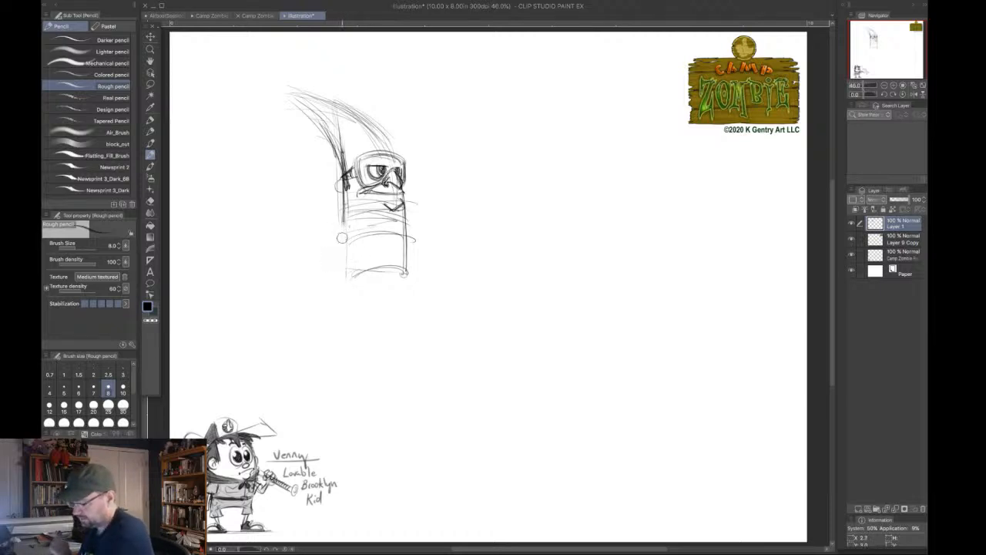
drag(407, 228, 413, 275)
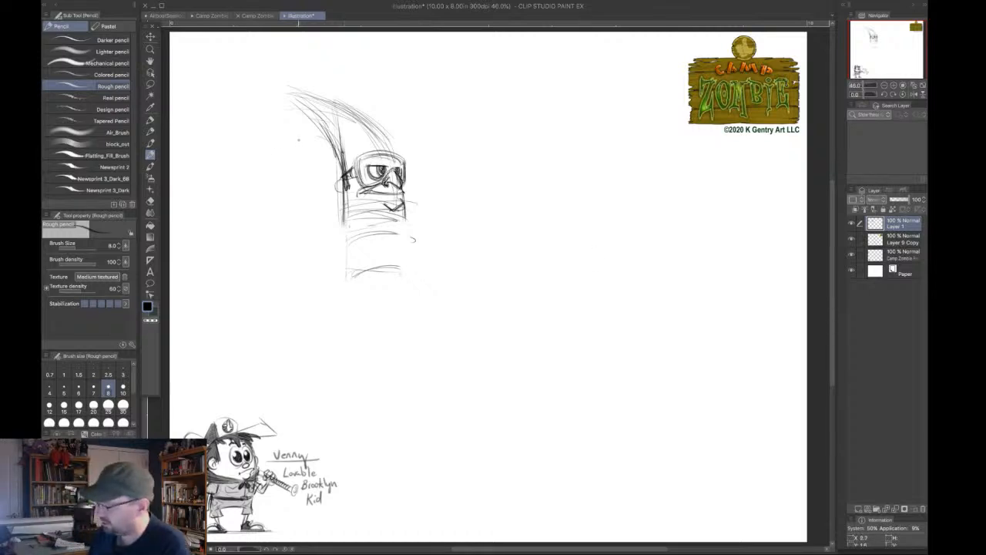
Redraw both sides of the body as slightly narrower, near-vertical lines from the face down to the base curve.
drag(345, 210, 343, 276)
drag(402, 204, 403, 252)
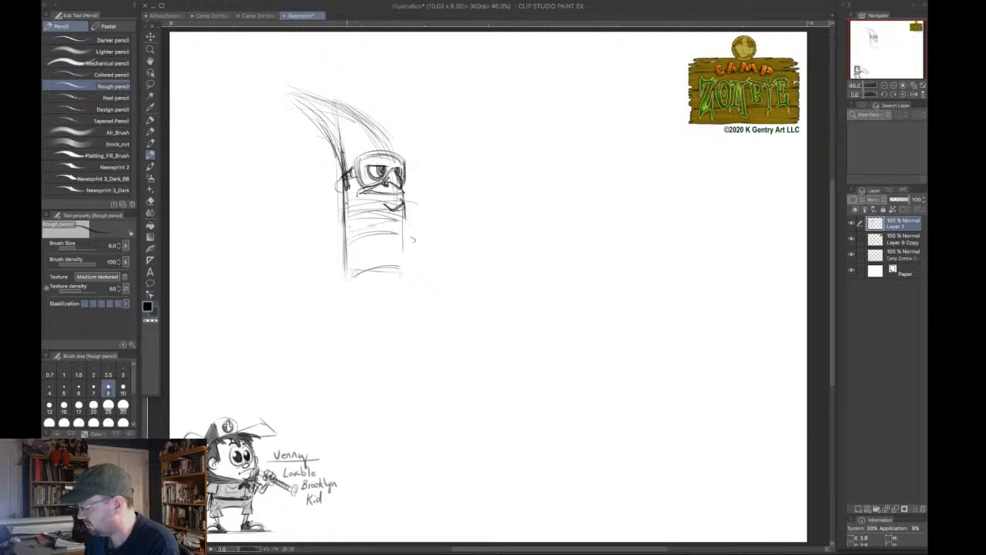
drag(347, 198, 348, 265)
drag(346, 197, 347, 275)
drag(402, 210, 402, 271)
drag(405, 200, 402, 262)
drag(349, 225, 349, 268)
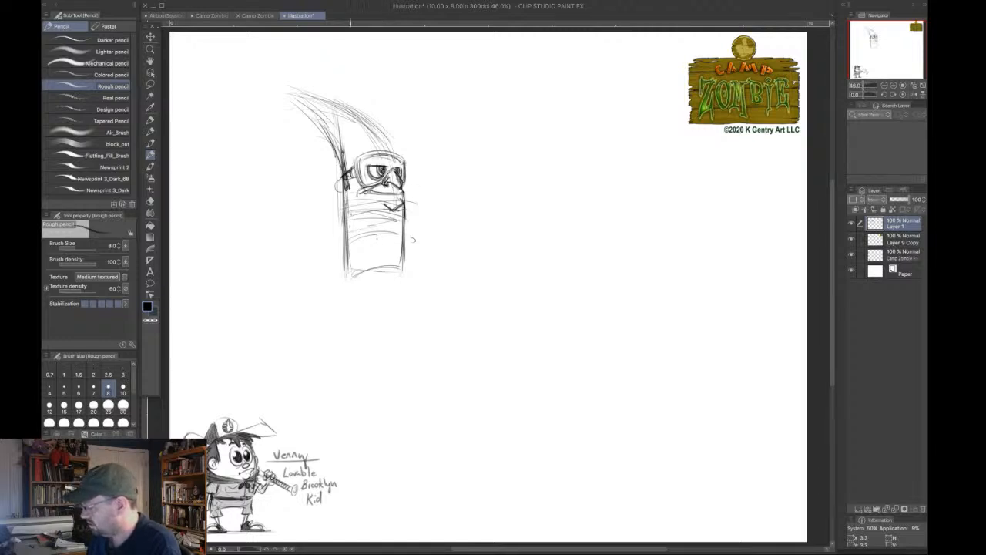
Sketch an arm reaching forward to an oval in front of the body and reinforce the swept-back hair outline and hairline.
mouse_move(346, 213)
mouse_down()
mouse_move(397, 220)
mouse_move(372, 219)
mouse_move(430, 205)
mouse_move(418, 216)
mouse_move(433, 230)
mouse_up()
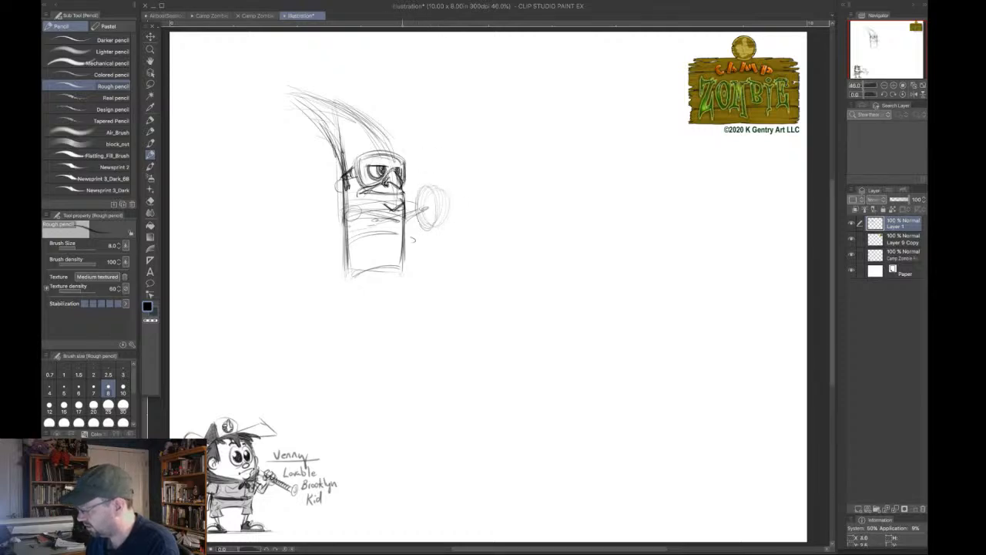
drag(385, 196, 401, 200)
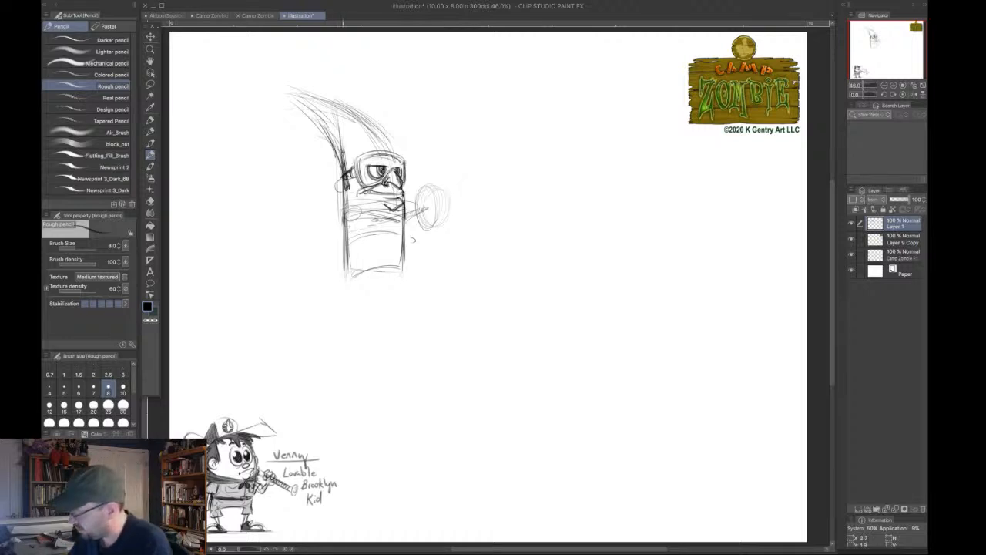
mouse_move(344, 138)
mouse_down()
mouse_move(391, 147)
mouse_move(362, 116)
mouse_move(347, 167)
mouse_move(346, 151)
mouse_move(347, 162)
mouse_move(392, 153)
mouse_move(285, 96)
mouse_up()
mouse_move(279, 91)
mouse_down()
mouse_move(382, 135)
mouse_move(397, 156)
mouse_up()
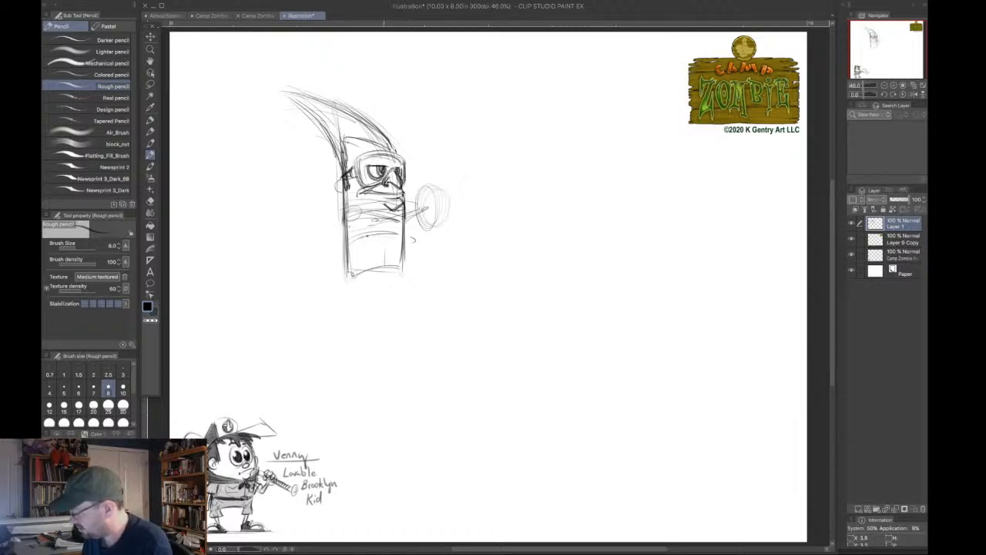
Add curved bands across the middle of the body, above and below the arm.
drag(366, 233, 403, 238)
drag(355, 242, 399, 239)
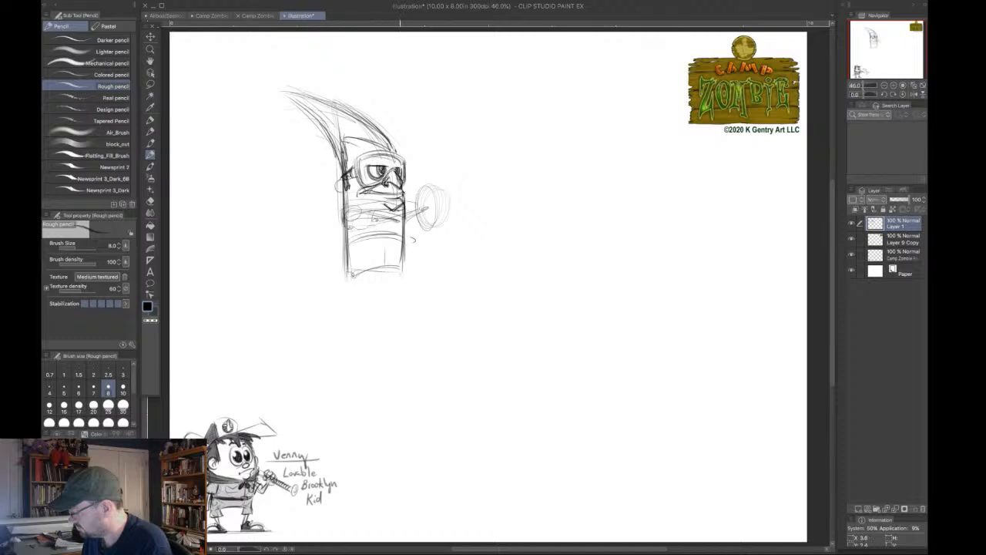
mouse_move(341, 204)
mouse_down()
mouse_move(348, 224)
mouse_move(416, 205)
mouse_move(416, 219)
mouse_up()
drag(346, 228, 418, 224)
drag(385, 270, 390, 268)
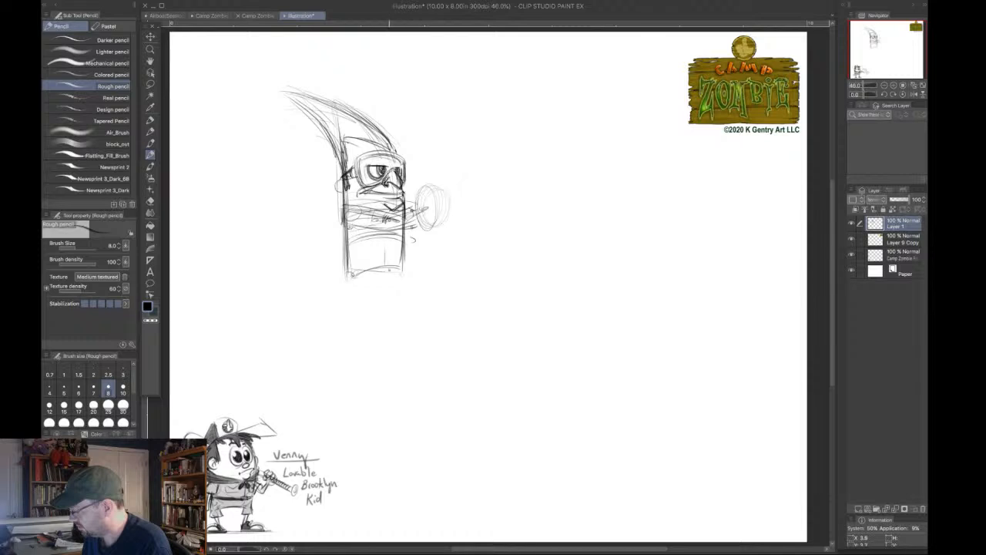
Extend the bottom of the body into two short, tapered legs with small feet.
mouse_move(344, 235)
mouse_down()
mouse_move(347, 290)
mouse_move(397, 270)
mouse_move(389, 287)
mouse_up()
mouse_move(394, 291)
mouse_down()
mouse_move(400, 282)
mouse_move(349, 291)
mouse_move(402, 286)
mouse_up()
drag(403, 241, 400, 282)
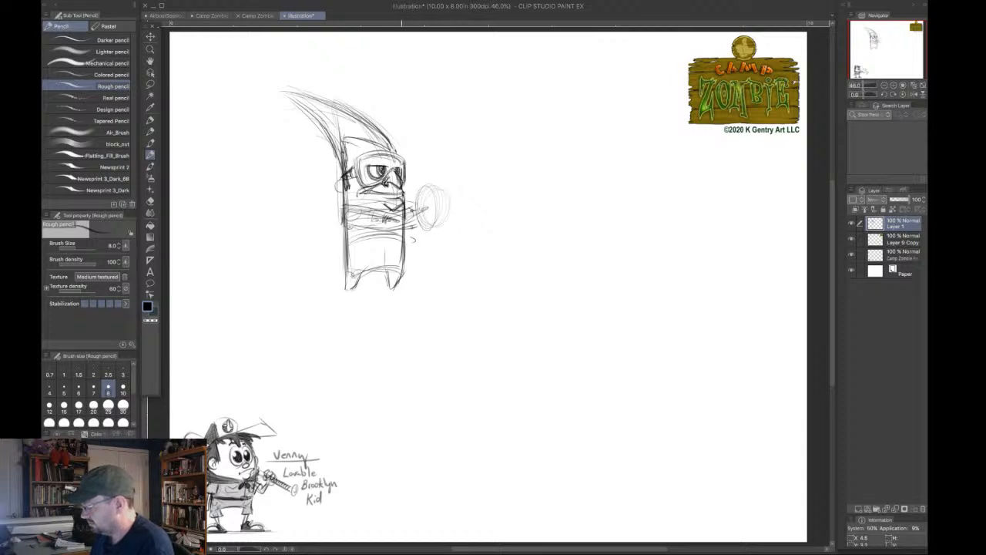
drag(345, 287, 396, 291)
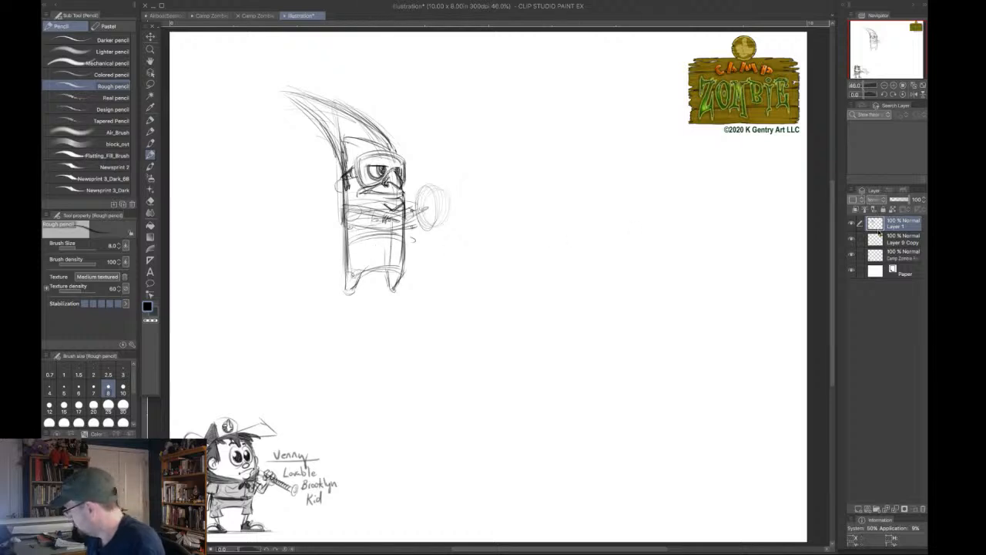
Lower the rough sketch layer's opacity to 38% and add a new layer above it.
click(901, 199)
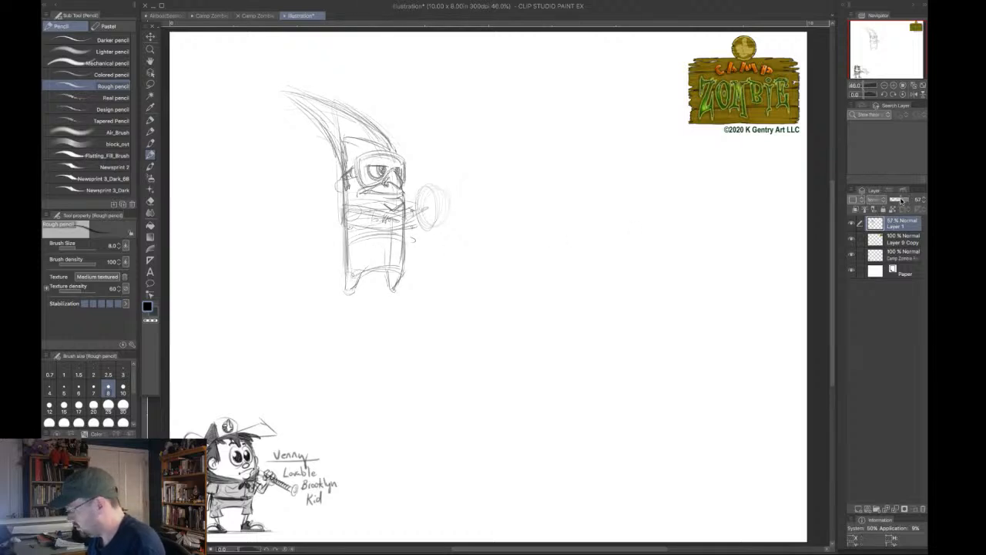
drag(902, 200, 897, 201)
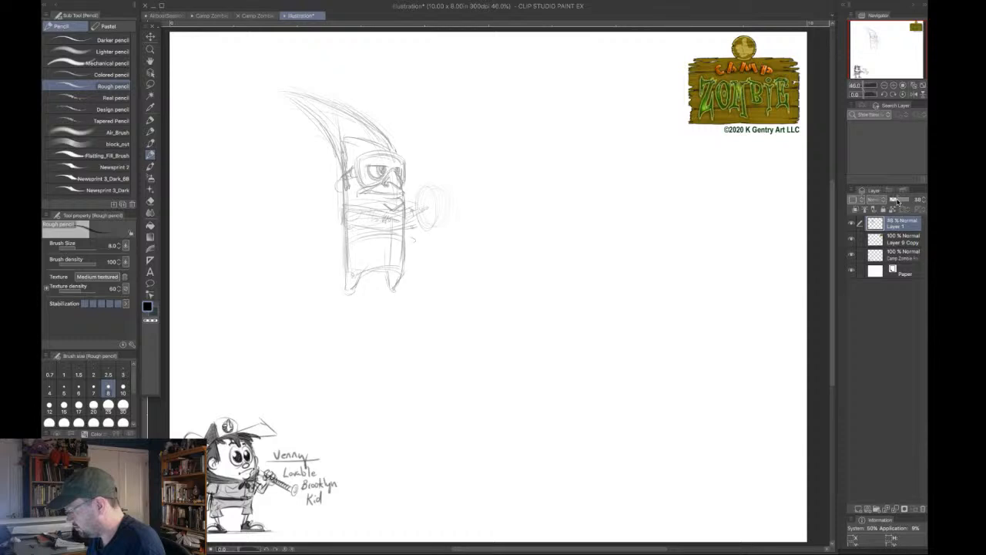
click(857, 506)
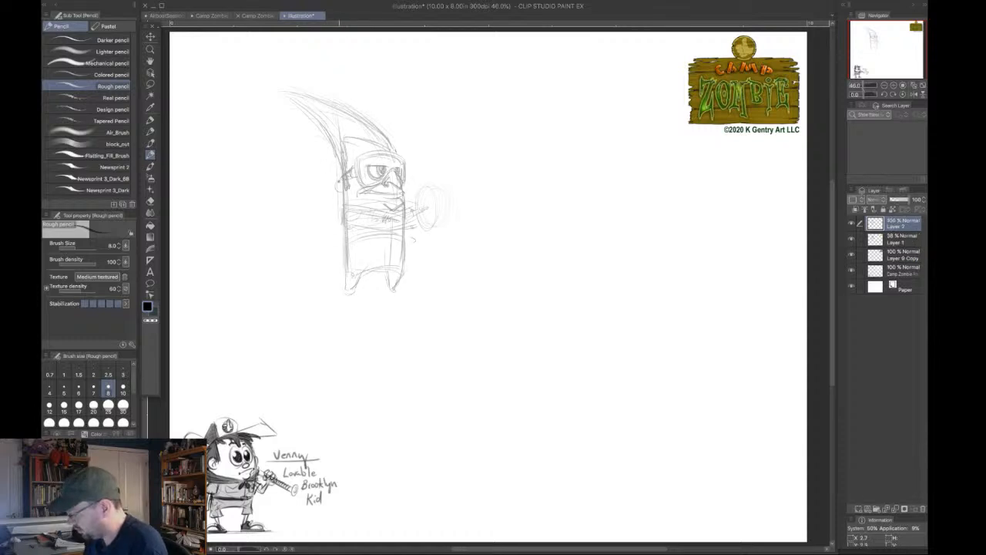
Trace the ear and goggle strap, both body sides and the short legs in darker pencil over the faded sketch.
mouse_move(338, 183)
mouse_down()
mouse_move(347, 191)
mouse_move(341, 177)
mouse_move(355, 170)
mouse_up()
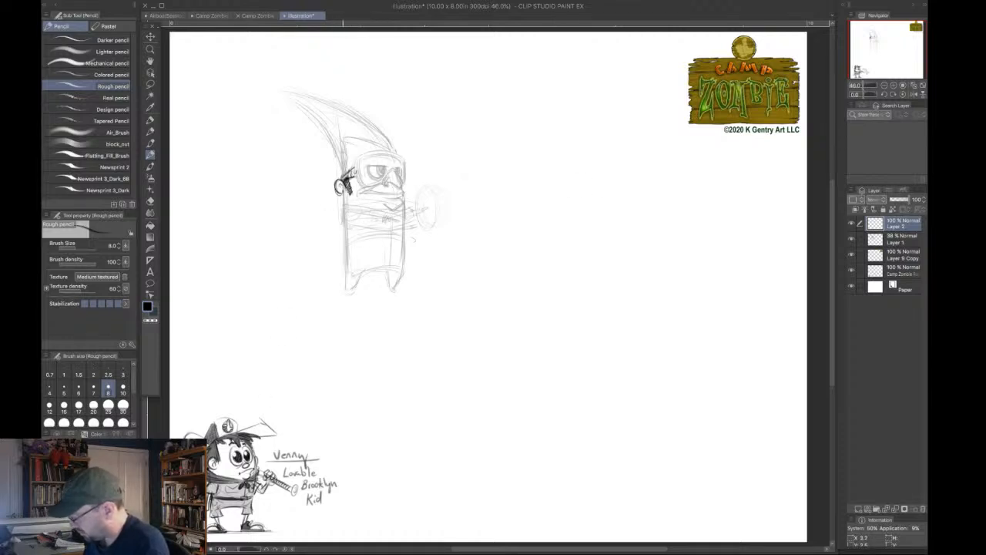
drag(344, 197, 342, 291)
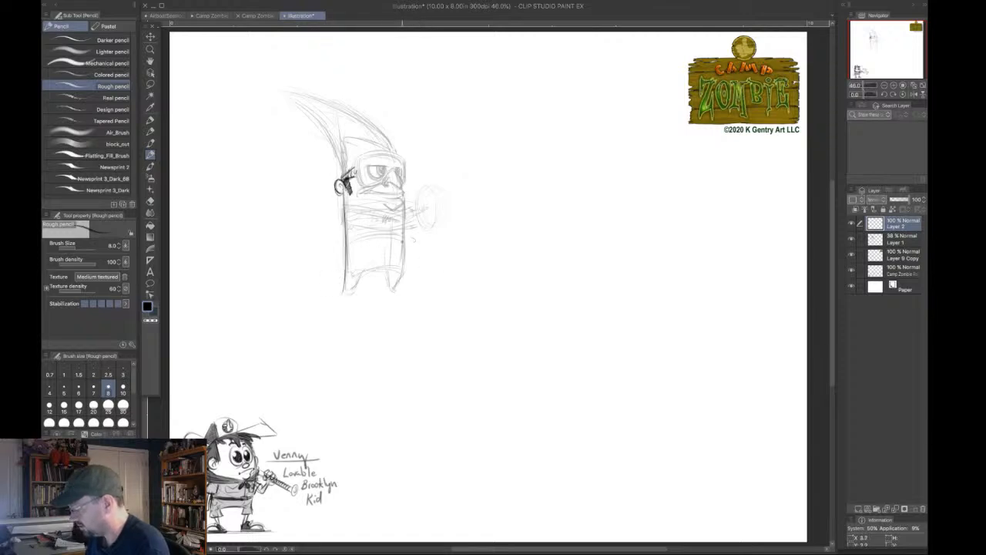
mouse_move(402, 230)
mouse_down()
mouse_move(399, 288)
mouse_move(383, 273)
mouse_move(397, 269)
mouse_move(391, 288)
mouse_move(347, 294)
mouse_move(395, 291)
mouse_up()
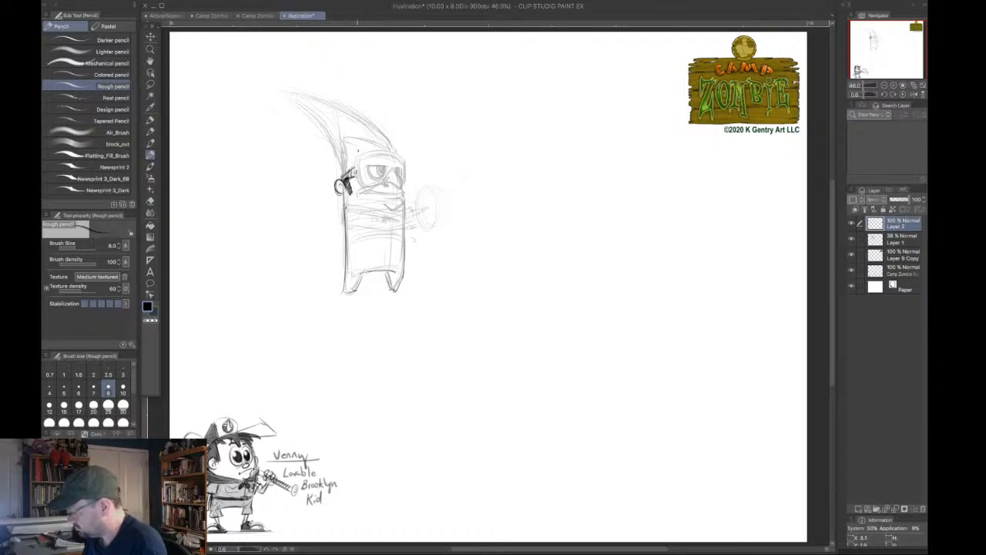
Trace the goggle frame with a double upper edge and draw the pointed nose beneath it.
mouse_move(355, 158)
mouse_down()
mouse_move(353, 189)
mouse_move(404, 153)
mouse_up()
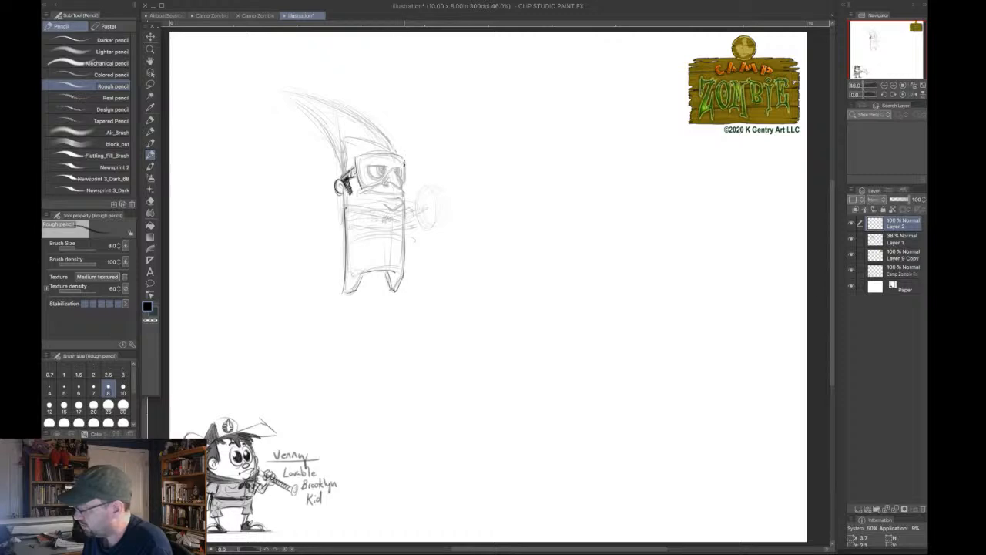
mouse_move(402, 160)
mouse_down()
mouse_move(404, 182)
mouse_move(361, 185)
mouse_move(392, 184)
mouse_up()
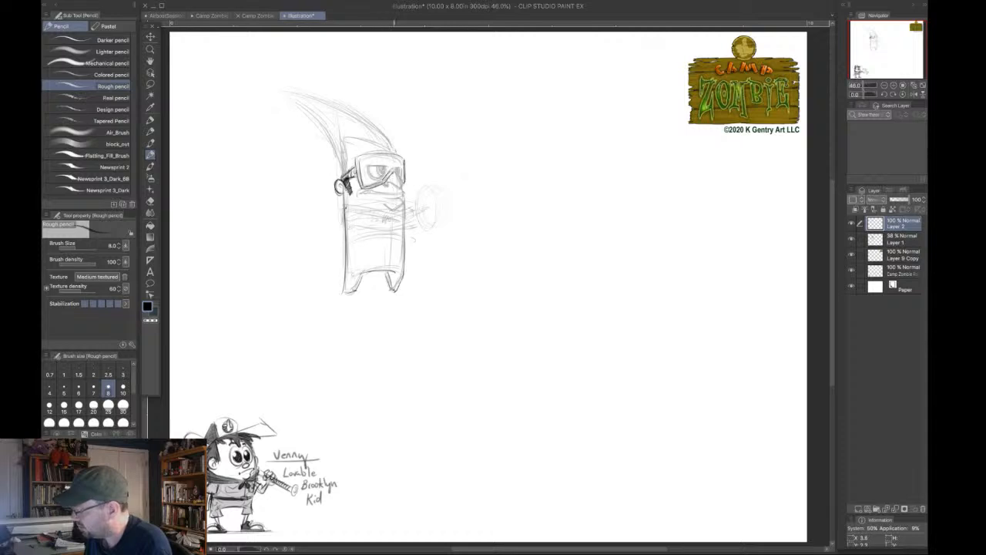
click(883, 93)
click(883, 93)
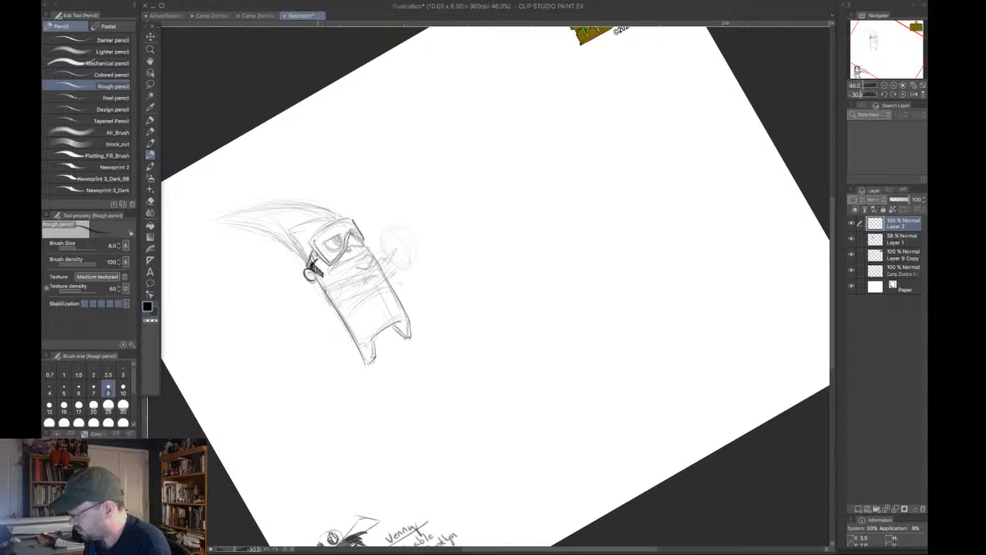
drag(314, 241, 350, 217)
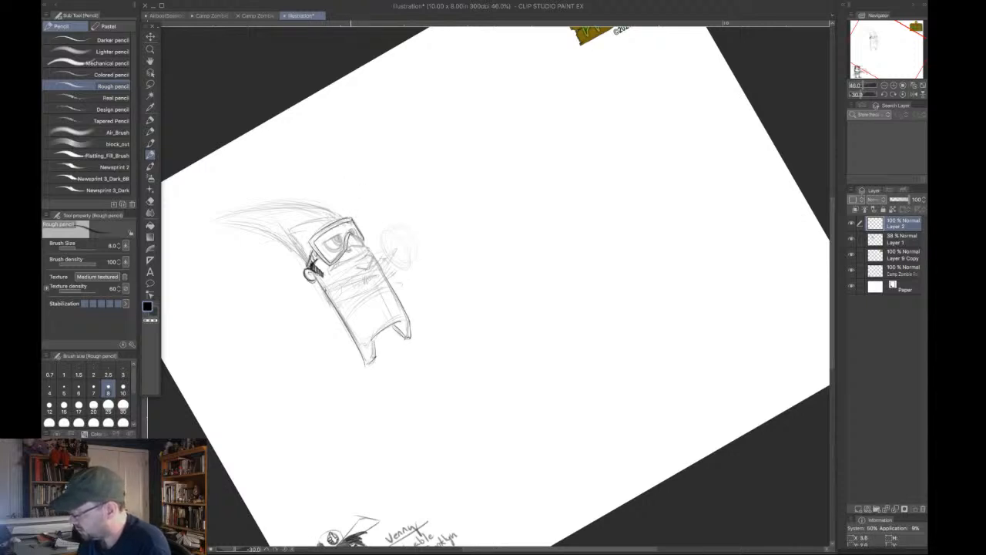
mouse_move(344, 225)
mouse_down()
mouse_move(355, 222)
mouse_move(358, 238)
mouse_up()
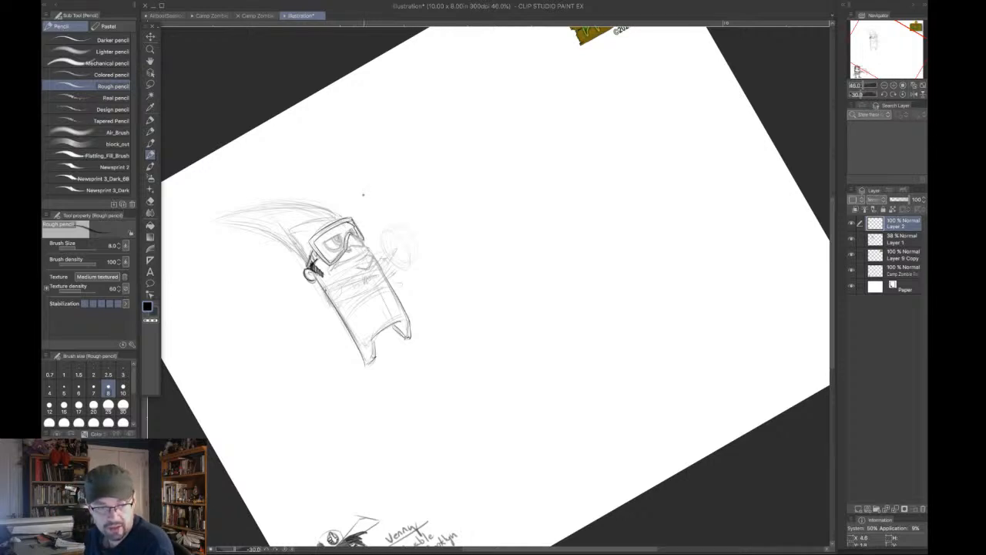
mouse_move(322, 246)
mouse_down()
mouse_move(347, 227)
mouse_move(362, 245)
mouse_move(350, 254)
mouse_move(357, 241)
mouse_up()
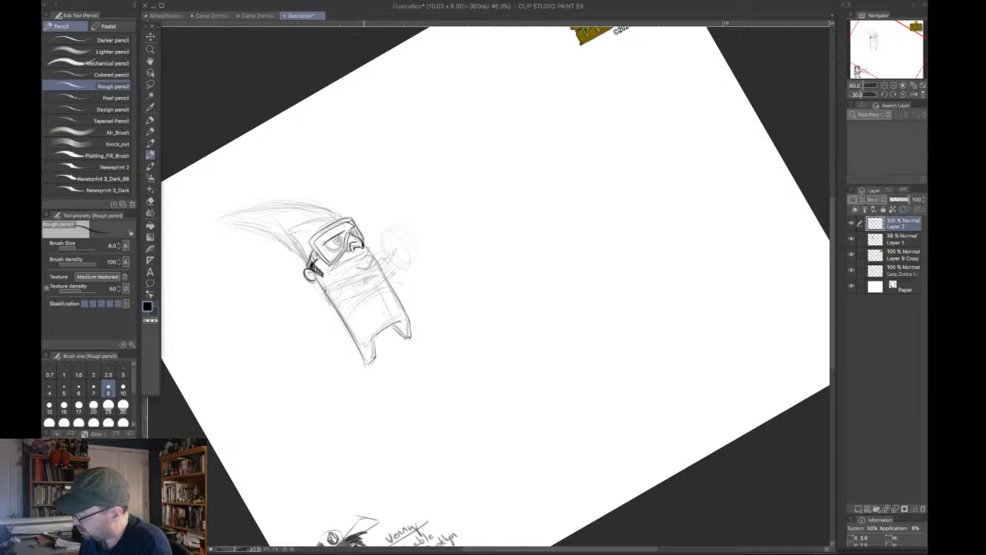
click(905, 94)
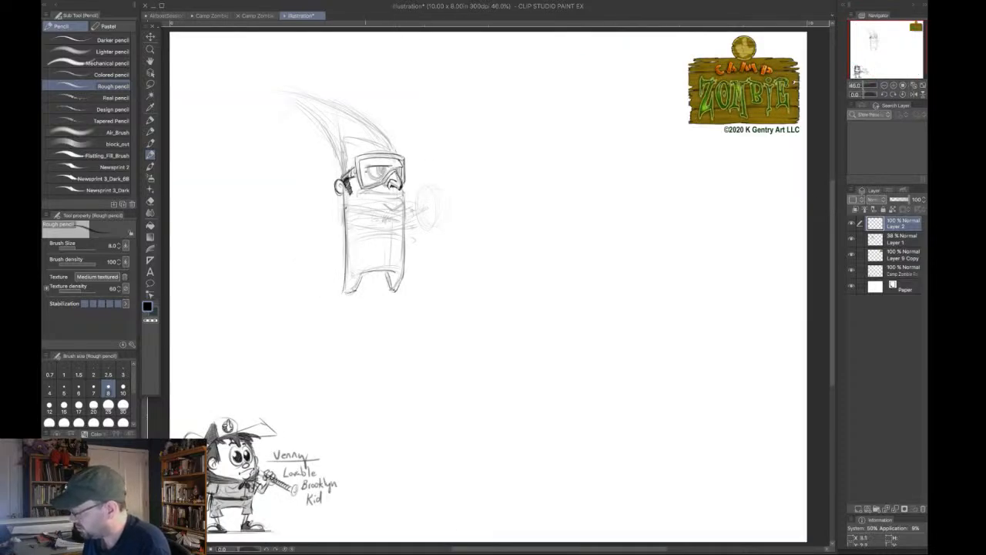
Trace the mouth area below the goggles with a darker curved chin line at the front of the face.
click(885, 94)
click(885, 94)
click(885, 94)
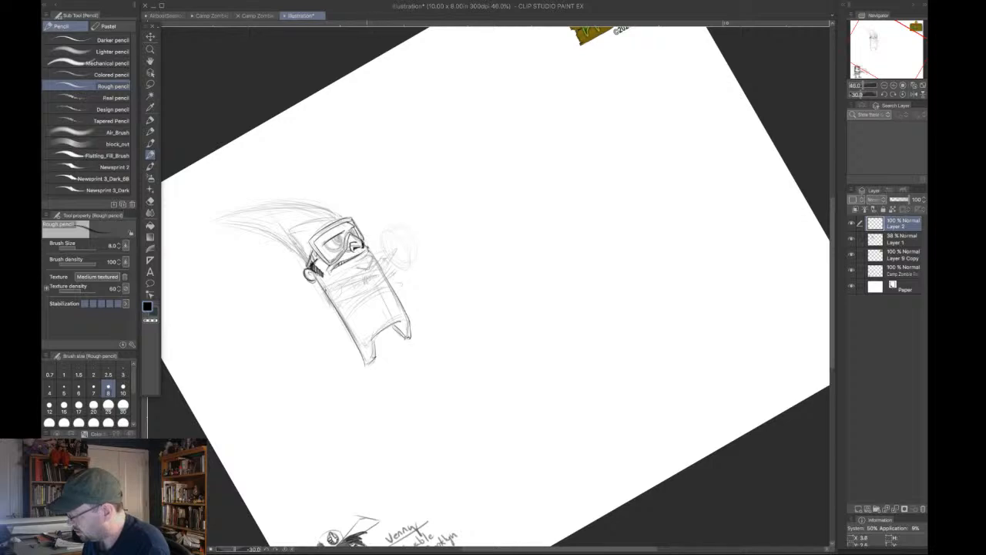
mouse_move(375, 260)
mouse_down()
mouse_move(356, 270)
mouse_move(369, 271)
mouse_up()
drag(368, 247, 365, 258)
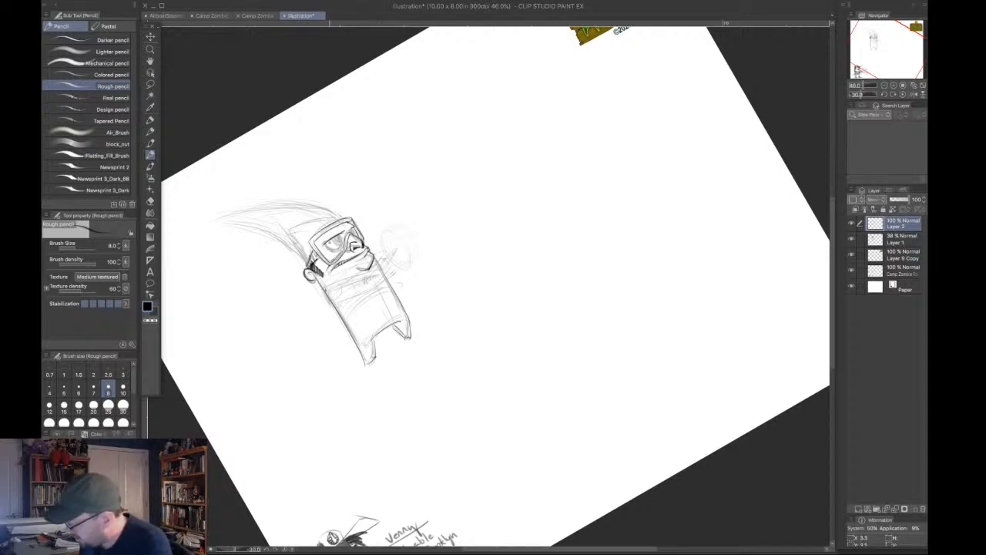
Define the eye inside the goggles and trace the curved outline of the tall swept-back hair in darker pencil.
mouse_move(327, 246)
mouse_down()
mouse_move(339, 251)
mouse_move(356, 234)
mouse_up()
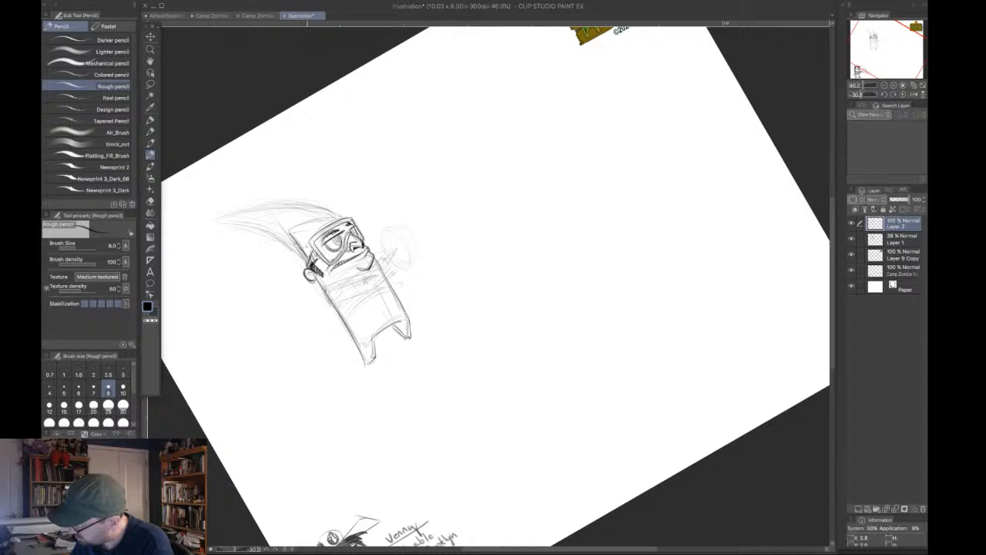
click(886, 94)
click(886, 94)
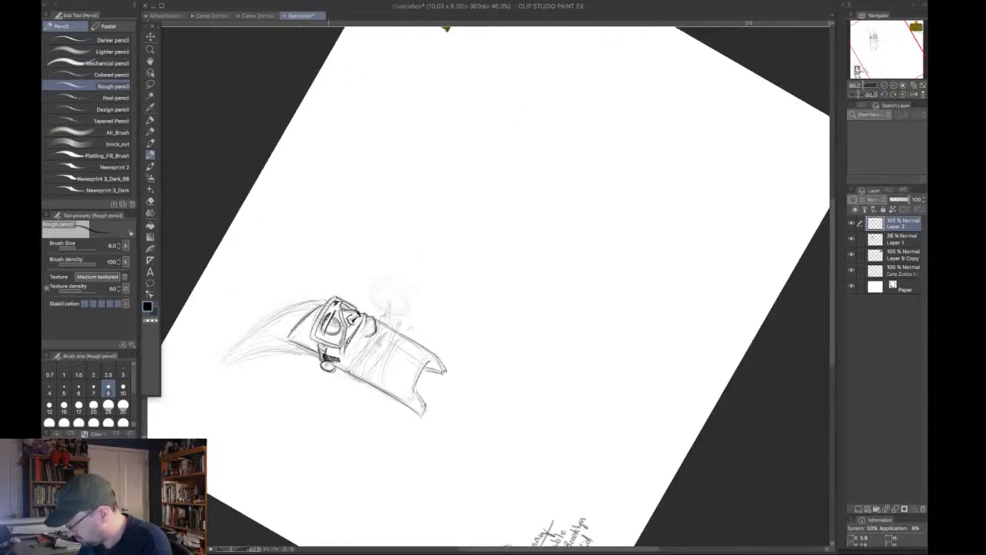
click(903, 94)
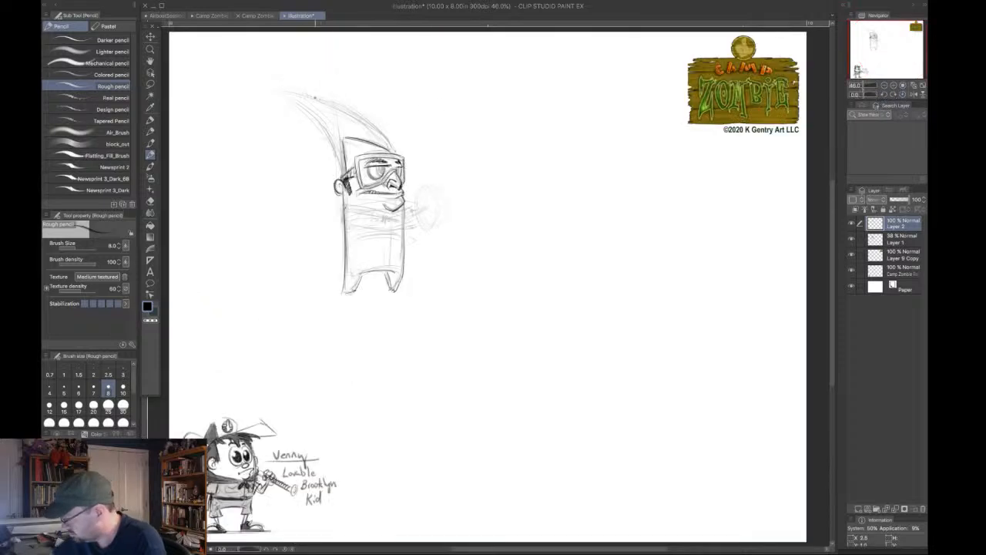
mouse_move(299, 91)
mouse_down()
mouse_move(367, 120)
mouse_move(391, 150)
mouse_up()
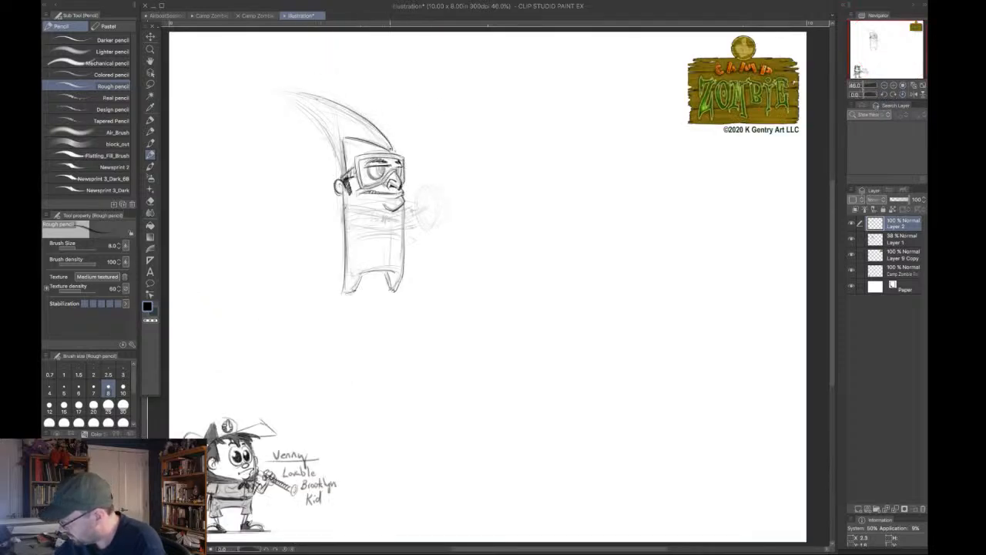
mouse_move(298, 94)
mouse_down()
mouse_move(341, 180)
mouse_move(326, 119)
mouse_move(353, 115)
mouse_up()
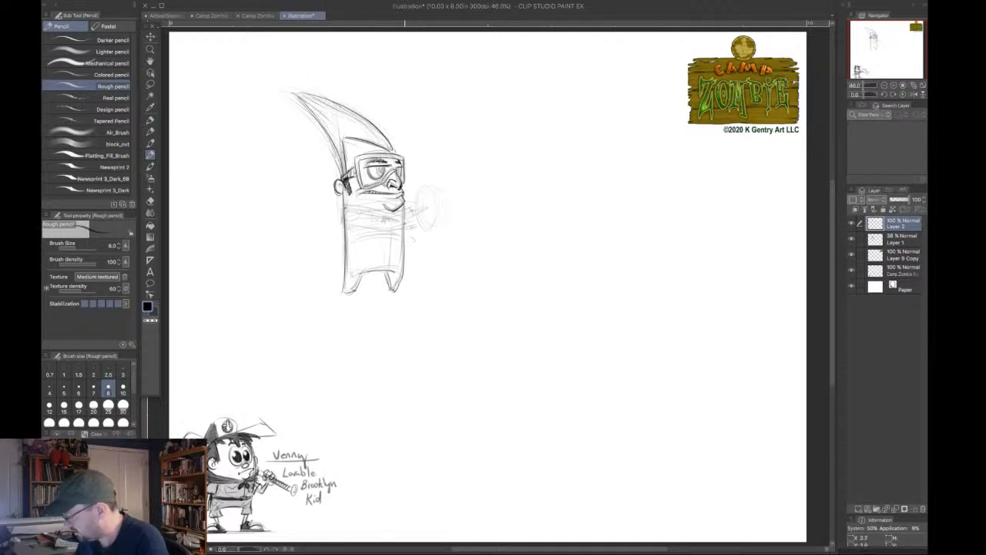
Darken the front edge of the body and legs and draw the neckline across the body below the chin.
mouse_move(404, 217)
mouse_down()
mouse_move(404, 271)
mouse_move(361, 294)
mouse_up()
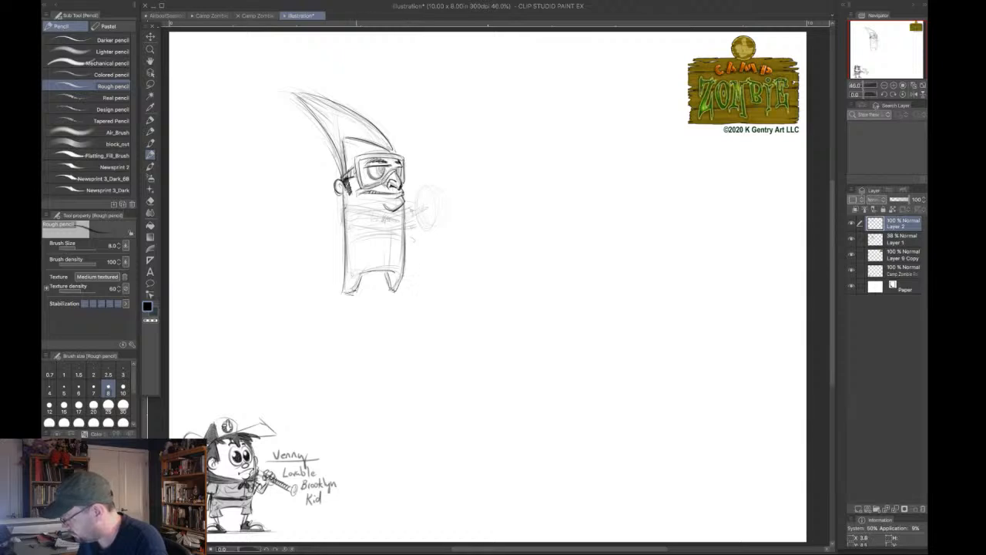
click(884, 94)
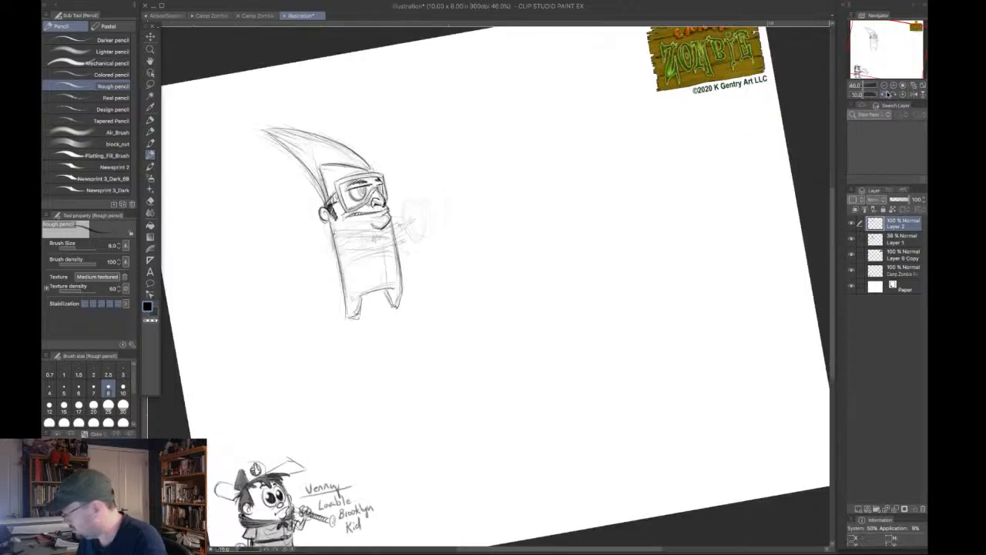
click(884, 94)
click(884, 94)
drag(362, 271, 379, 268)
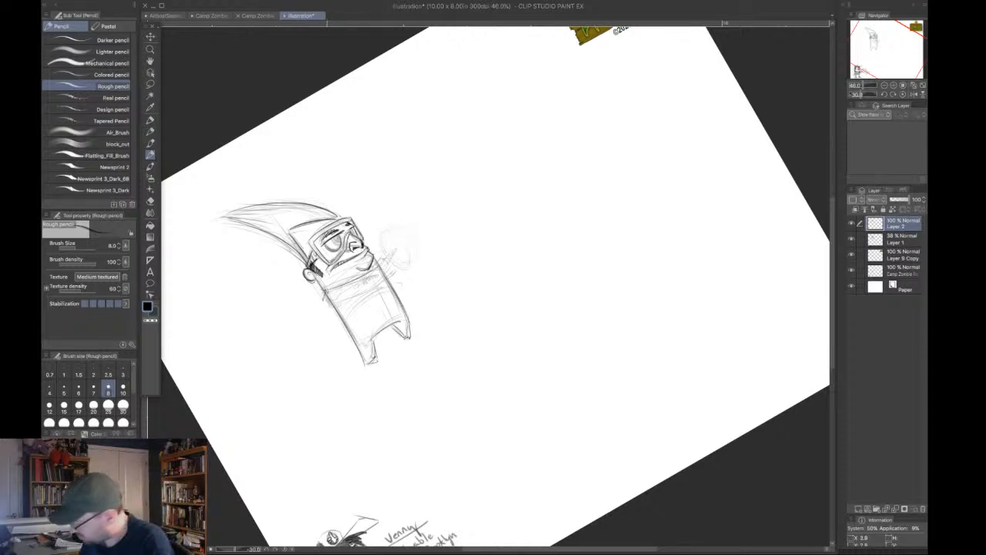
Fill in the dark pupils of both eyes inside the goggles and darken the brow above them.
drag(335, 237, 341, 241)
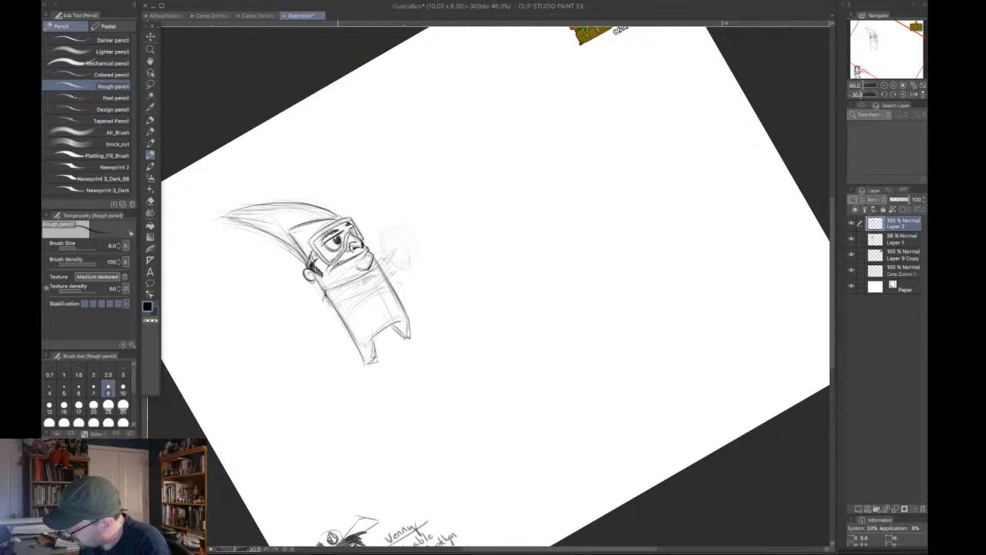
drag(331, 239, 338, 246)
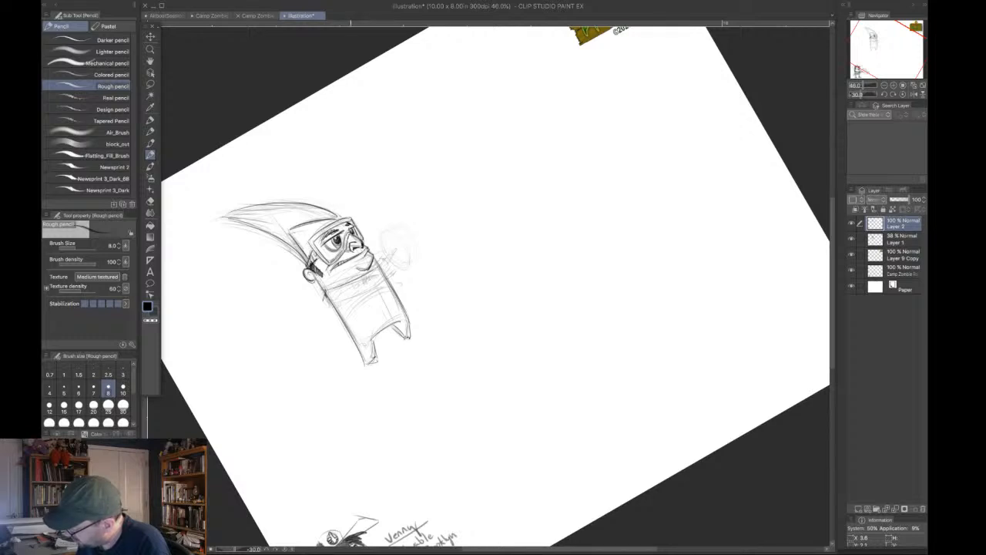
drag(350, 228, 352, 233)
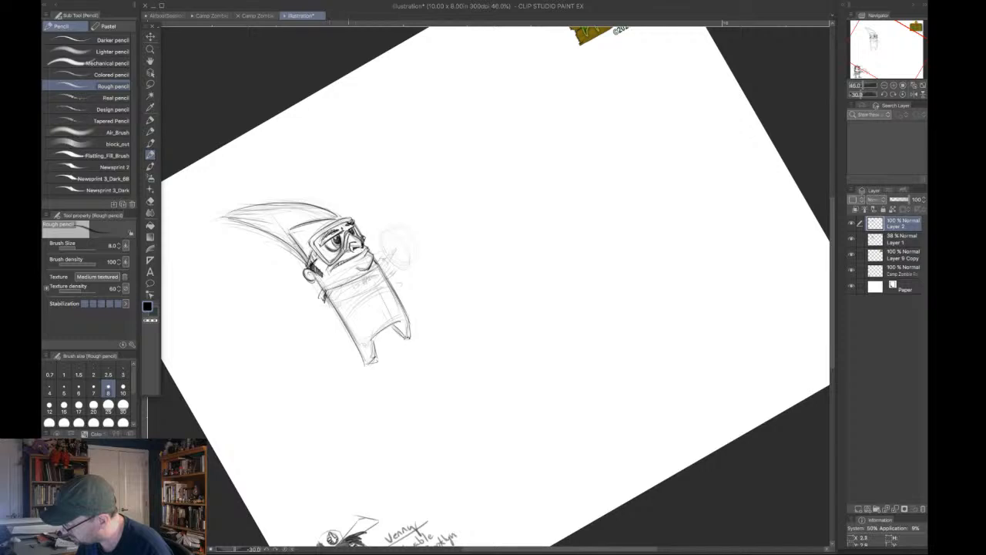
Draw a scarf wrapped around the neck with a long wavy tail flowing out behind the character.
mouse_move(379, 269)
mouse_down()
mouse_move(385, 252)
mouse_move(383, 267)
mouse_move(316, 288)
mouse_move(278, 317)
mouse_move(236, 319)
mouse_move(271, 313)
mouse_move(250, 347)
mouse_move(260, 358)
mouse_up()
drag(301, 320, 260, 336)
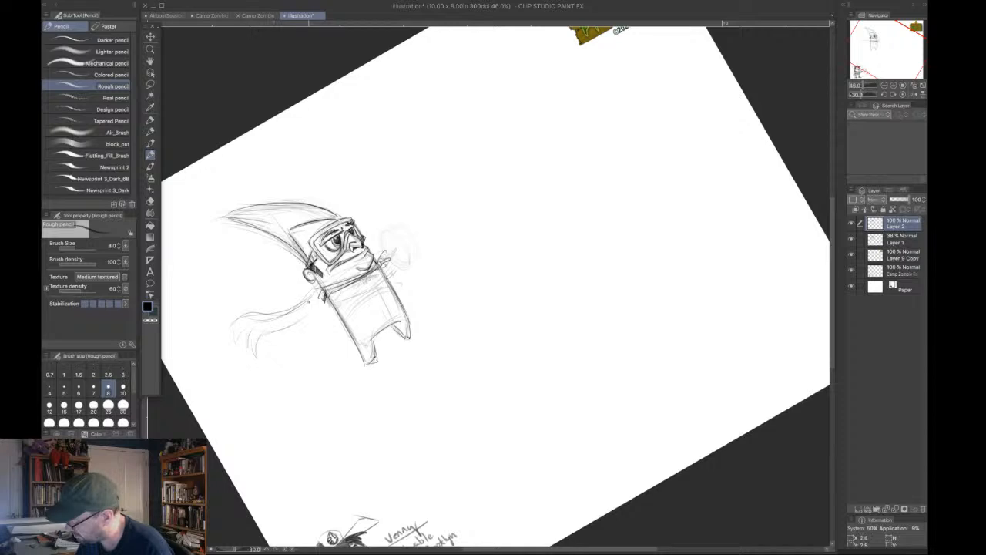
drag(319, 301, 294, 325)
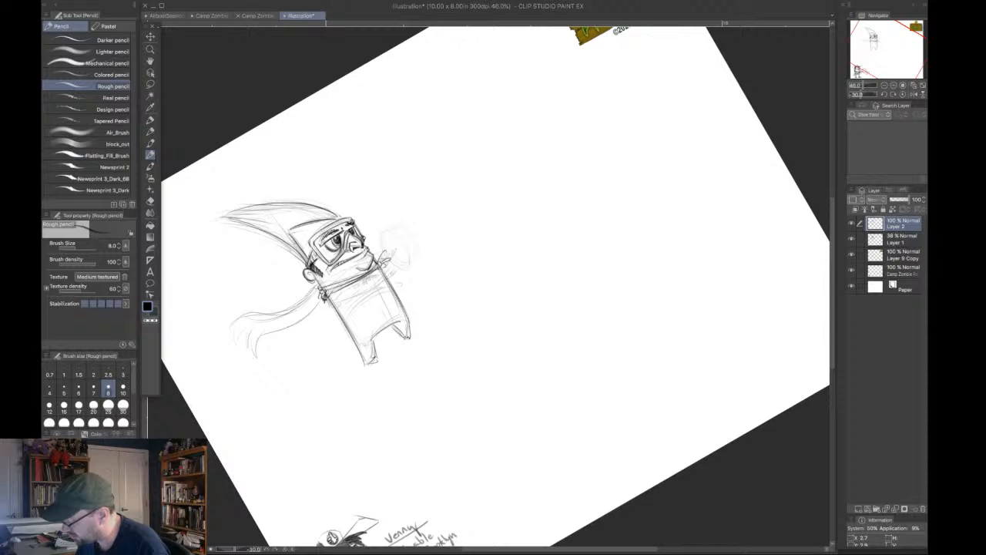
drag(326, 298, 378, 259)
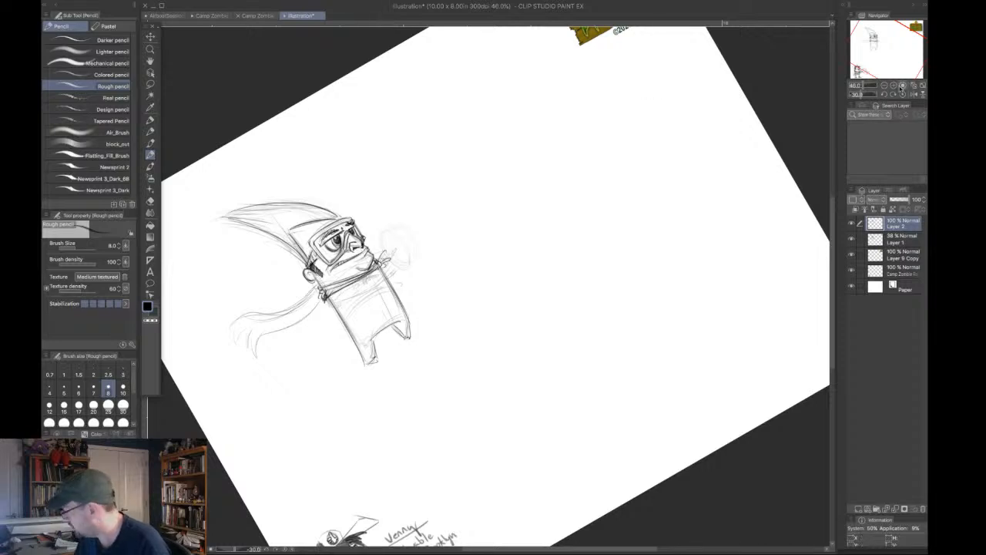
Add a vertical contour line inside the front of the body and reinforce the back edge.
click(902, 94)
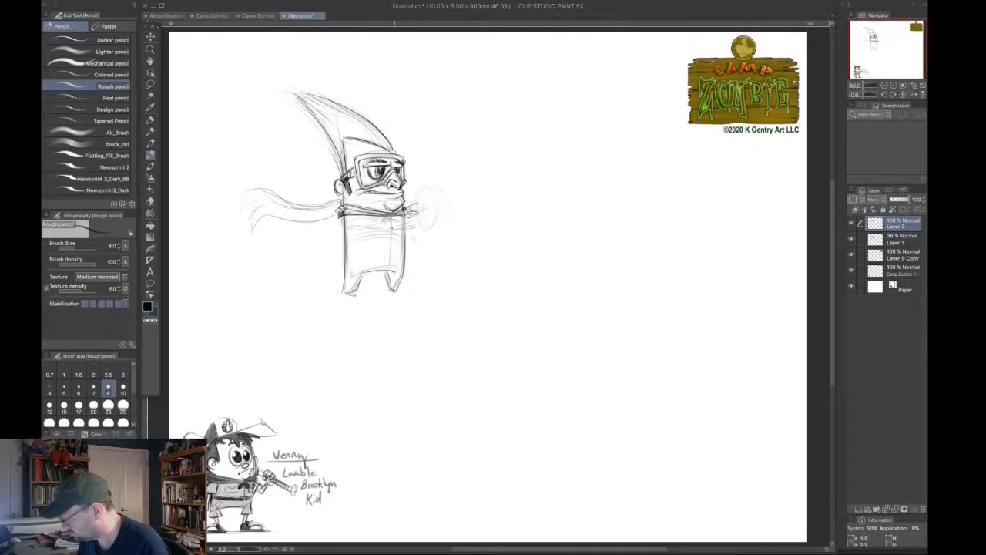
mouse_move(392, 225)
mouse_down()
mouse_move(390, 270)
mouse_move(396, 243)
mouse_move(402, 284)
mouse_up()
drag(346, 234, 346, 273)
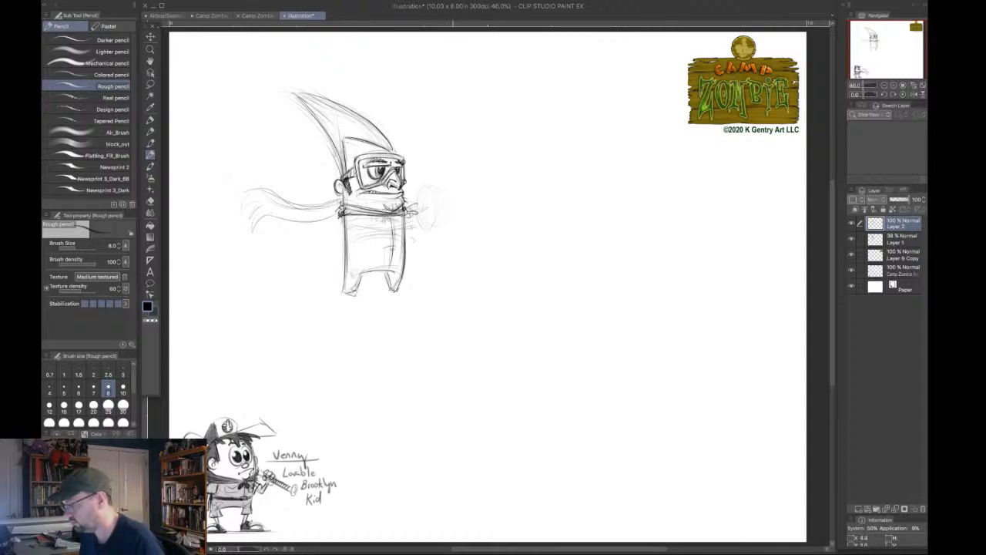
Add darker strands along the back and front of the hair and fringe strokes at the scarf's loose end.
mouse_move(294, 92)
mouse_down()
mouse_move(356, 111)
mouse_move(393, 152)
mouse_move(347, 137)
mouse_move(347, 176)
mouse_move(336, 140)
mouse_move(340, 154)
mouse_up()
mouse_move(339, 153)
mouse_down()
mouse_move(343, 165)
mouse_move(340, 157)
mouse_up()
drag(328, 137, 337, 151)
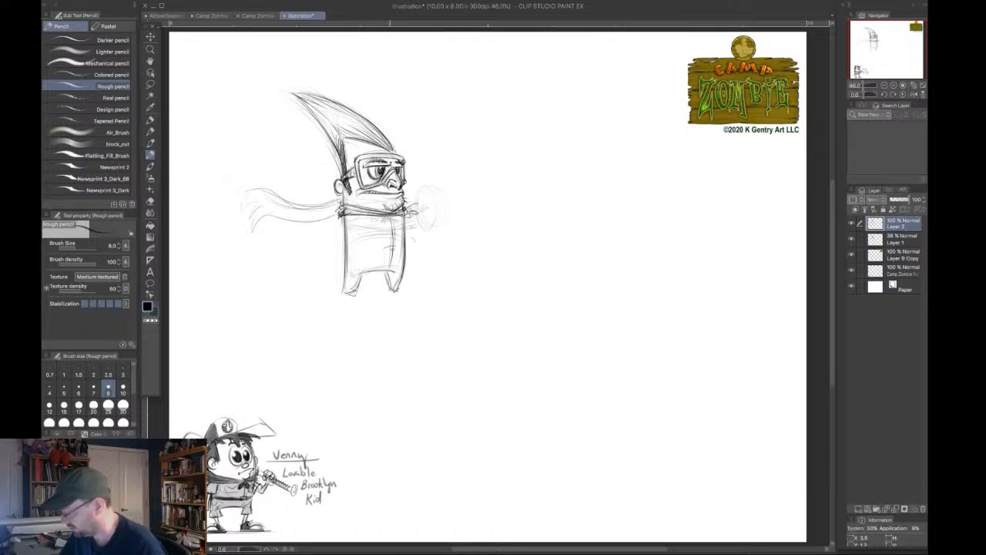
drag(390, 144, 396, 154)
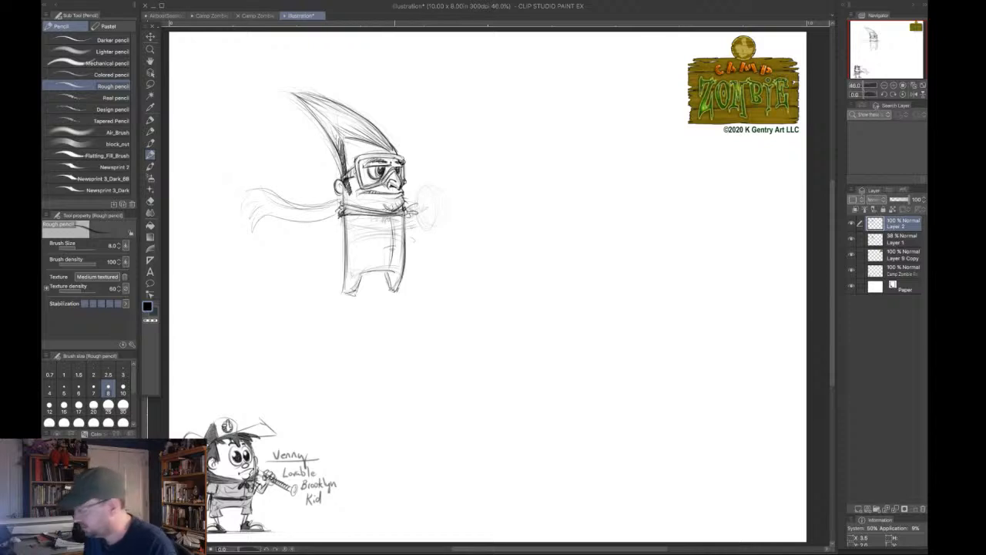
mouse_move(247, 193)
mouse_down()
mouse_move(249, 231)
mouse_move(250, 193)
mouse_up()
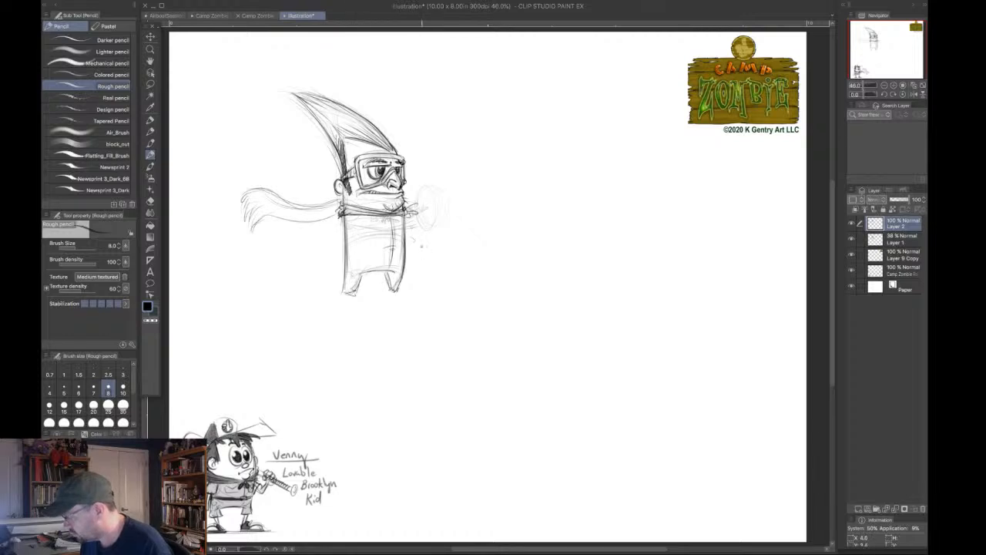
On Layer 1, rough in the arm reaching forward across the chest with a pointing hand in front of the body.
click(883, 94)
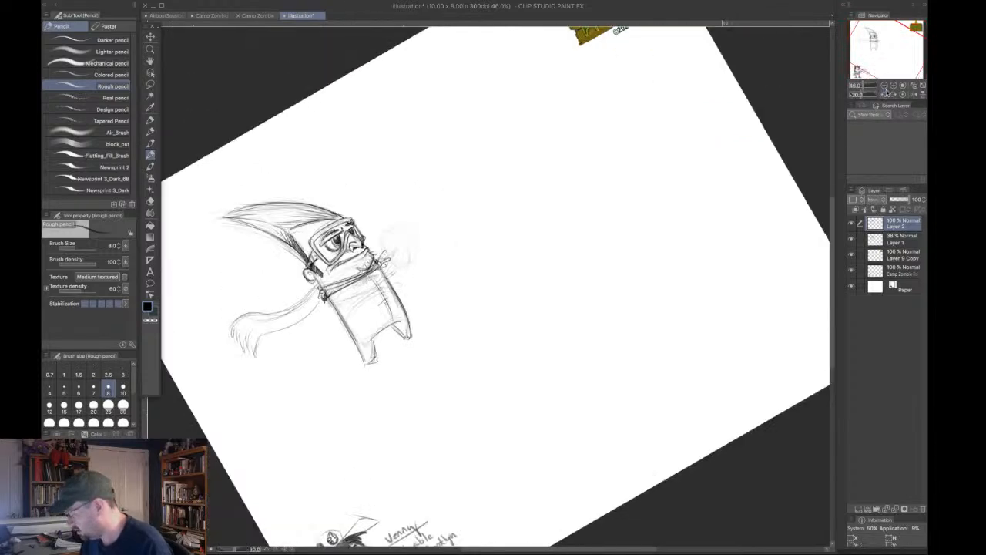
click(899, 241)
mouse_move(344, 347)
mouse_down()
mouse_move(392, 308)
mouse_move(391, 281)
mouse_move(406, 276)
mouse_up()
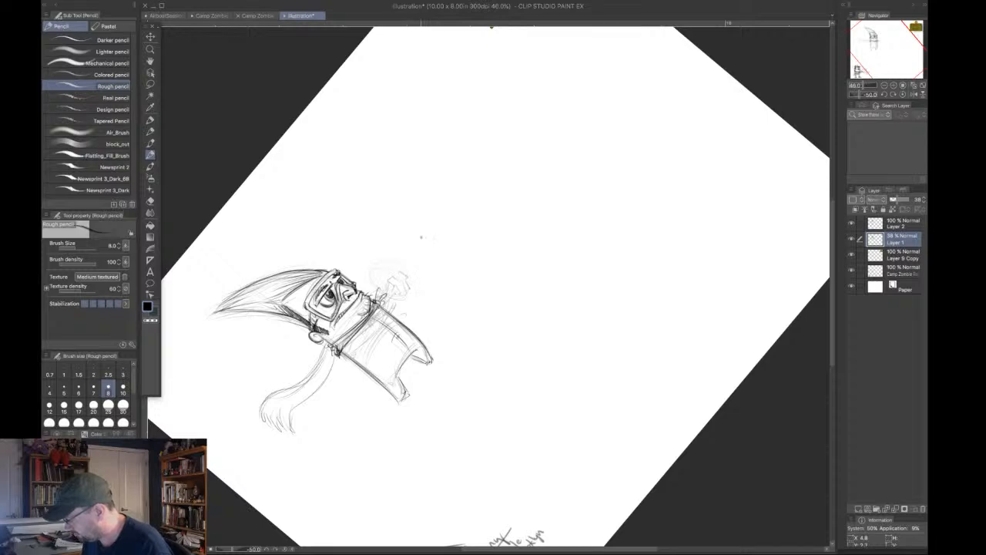
drag(415, 259, 421, 279)
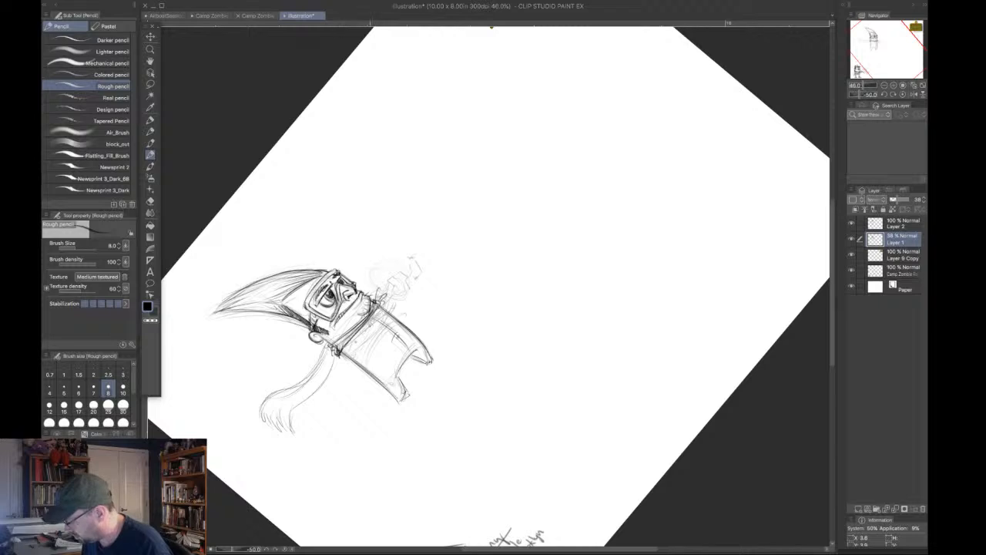
drag(356, 342, 393, 292)
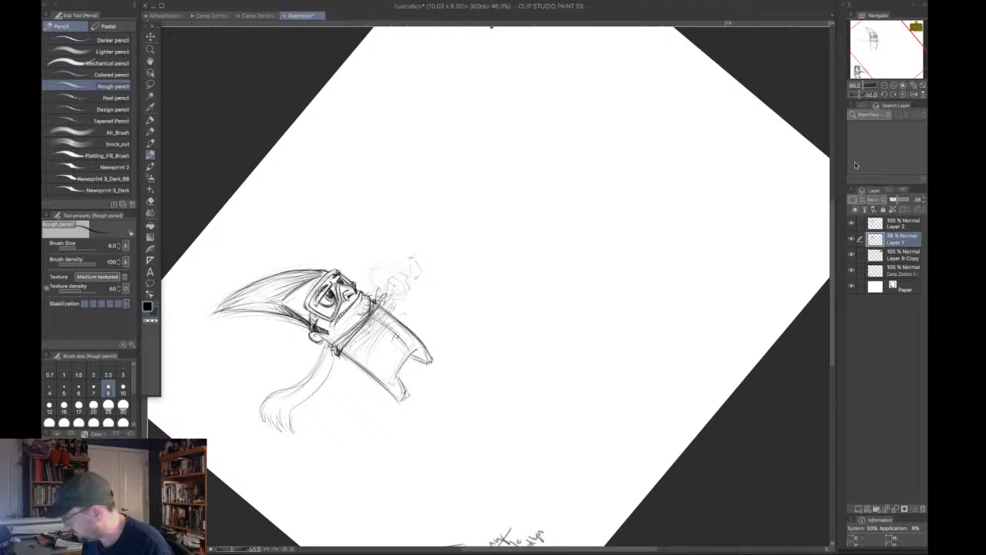
click(903, 94)
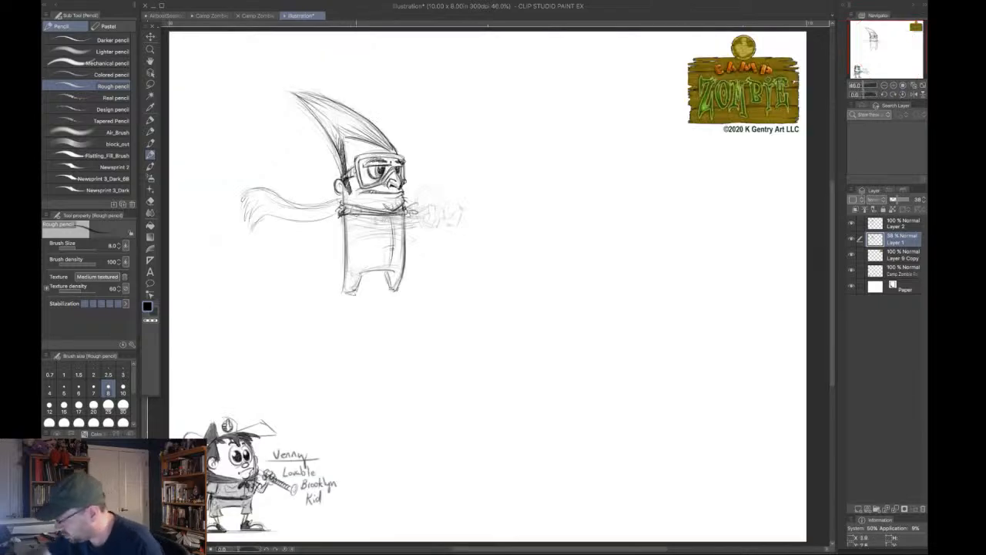
mouse_move(343, 207)
mouse_down()
mouse_move(363, 221)
mouse_move(340, 221)
mouse_up()
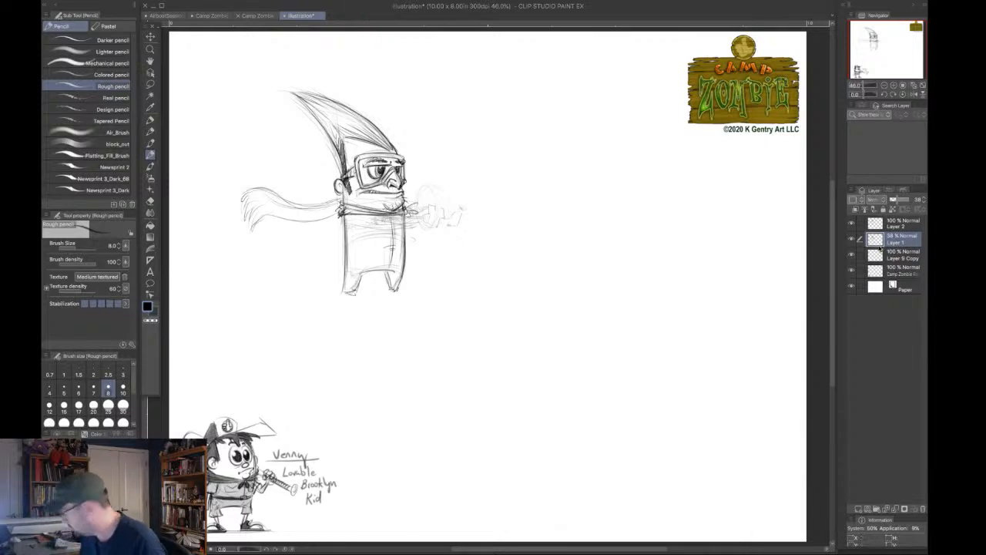
On the top layer, trace the forward-reaching arm across the chest up to the wrist with the Rough pencil.
click(899, 223)
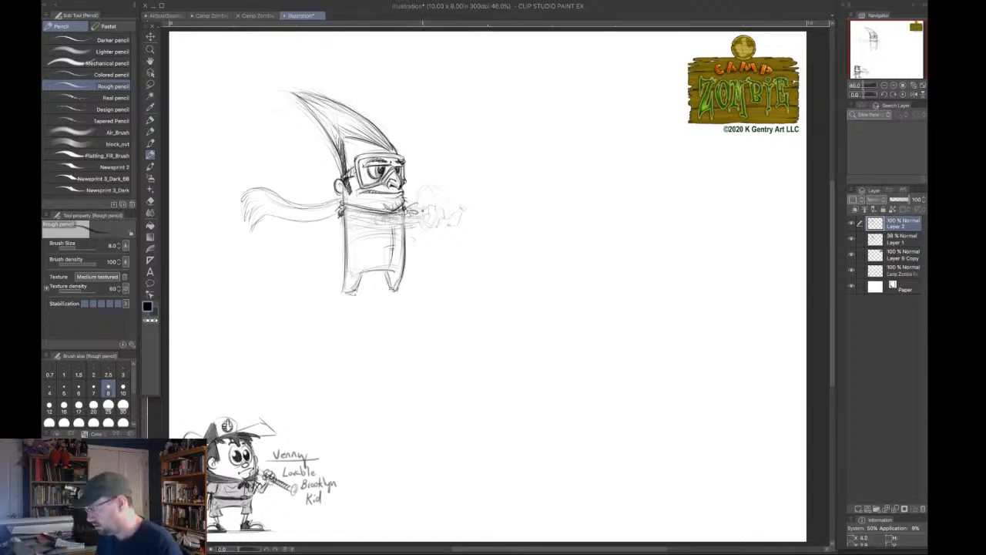
drag(880, 52, 873, 49)
click(885, 94)
click(885, 94)
click(885, 94)
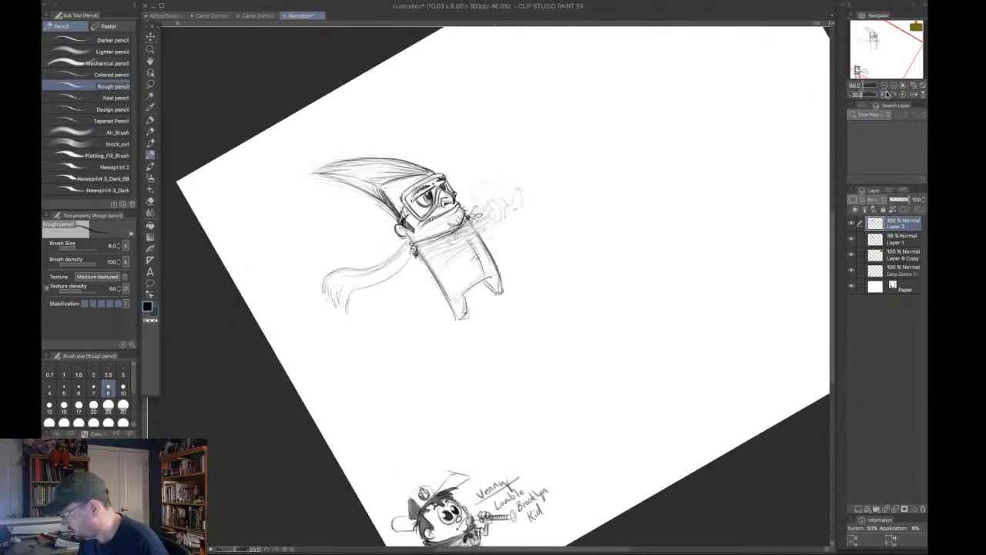
click(151, 132)
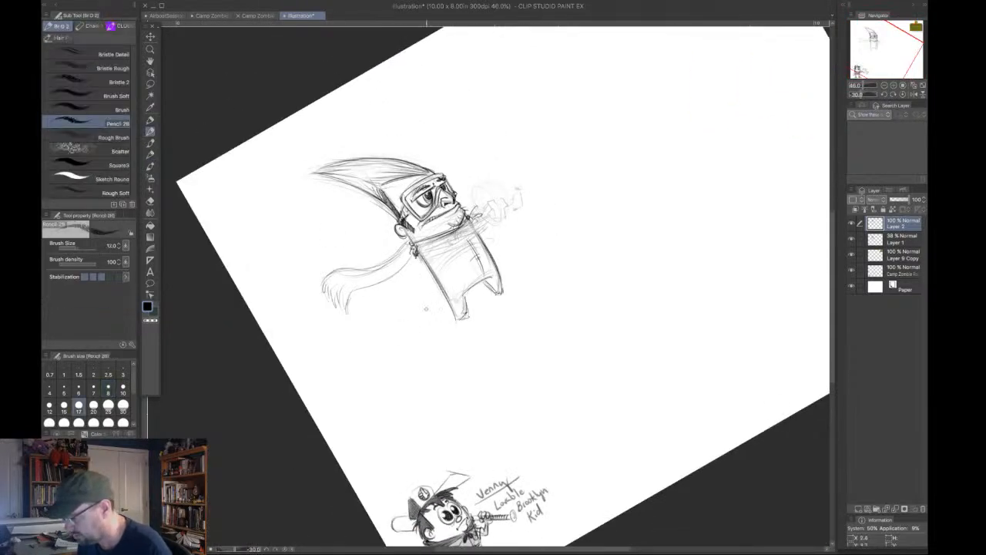
click(150, 166)
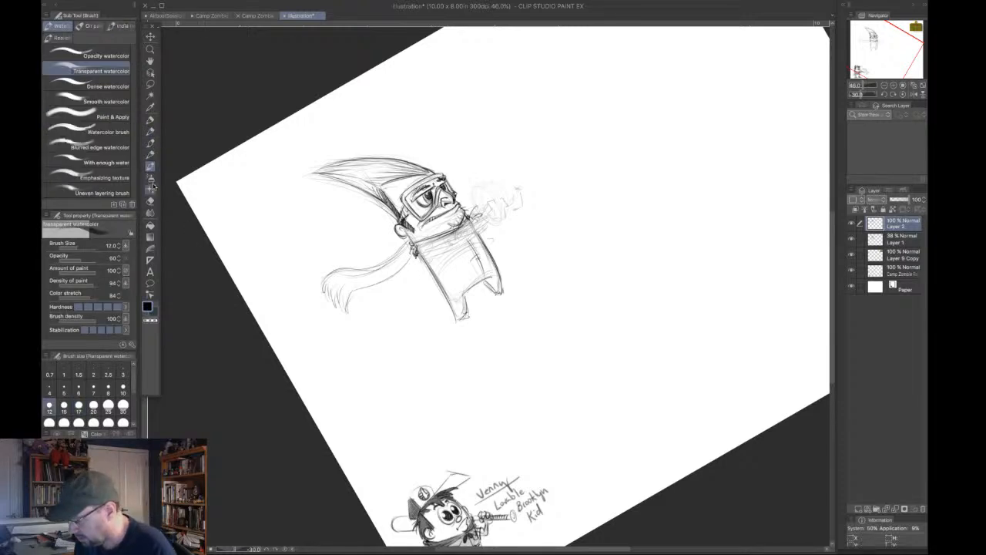
click(150, 154)
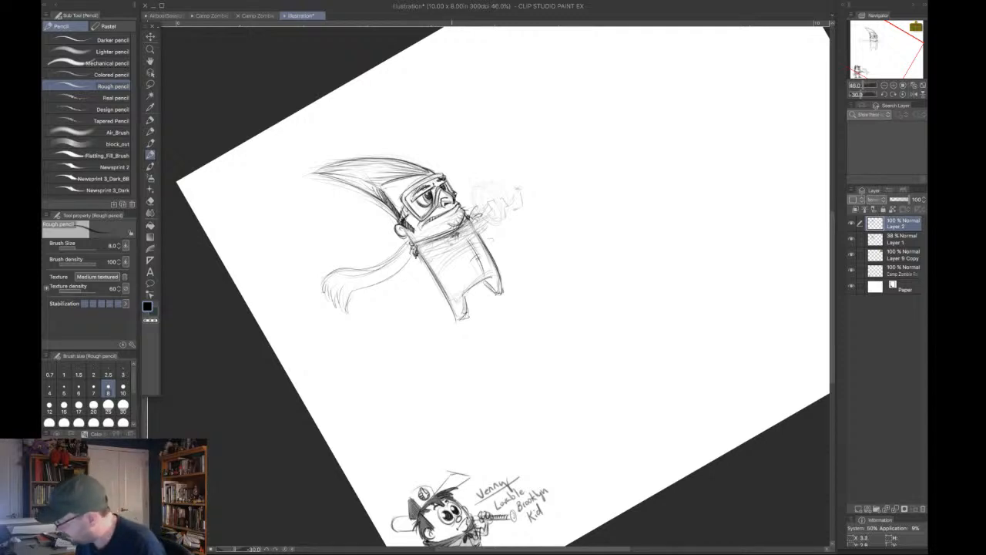
drag(436, 261, 491, 213)
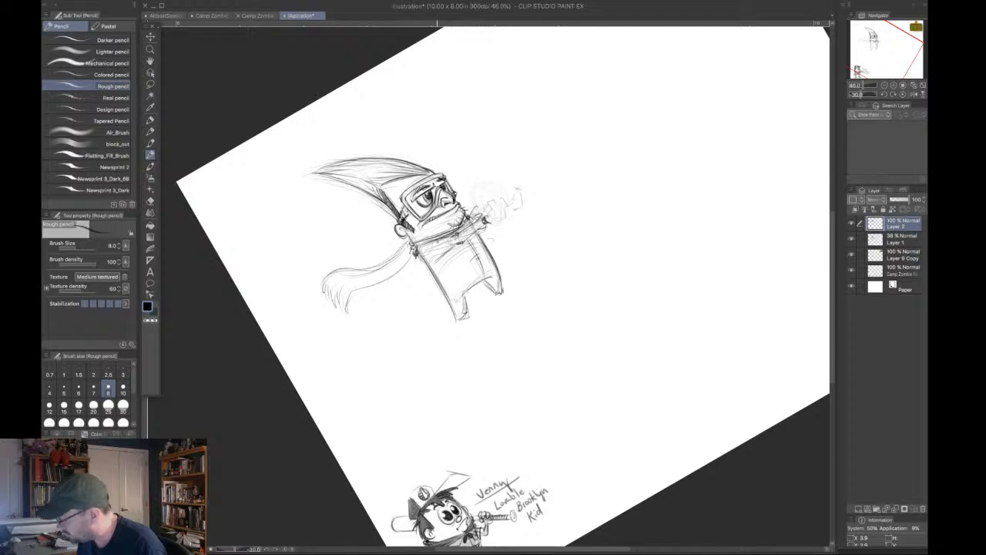
drag(431, 258, 460, 245)
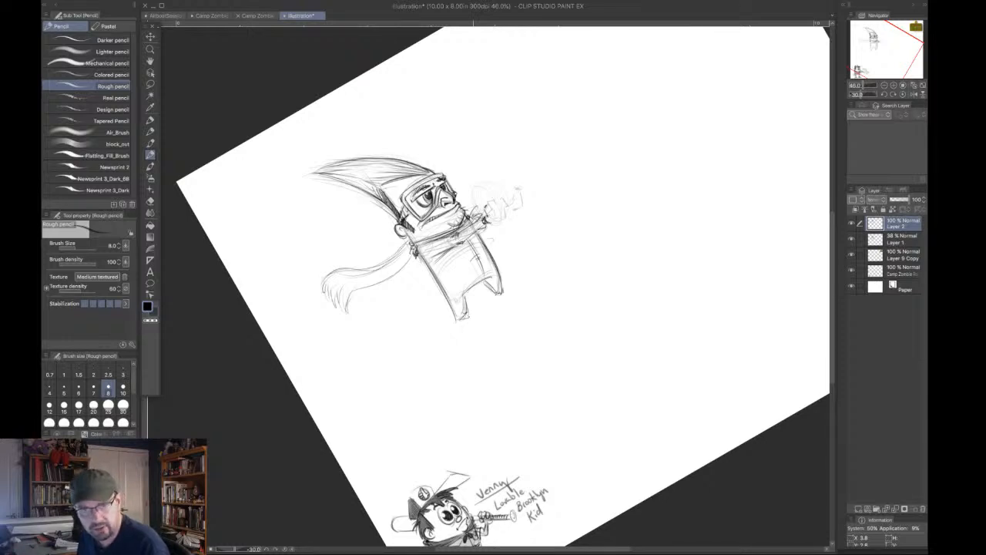
Trace the hand at the end of the arm with curled fingers and an extended pointing finger.
mouse_move(489, 207)
mouse_down()
mouse_move(502, 204)
mouse_move(492, 224)
mouse_up()
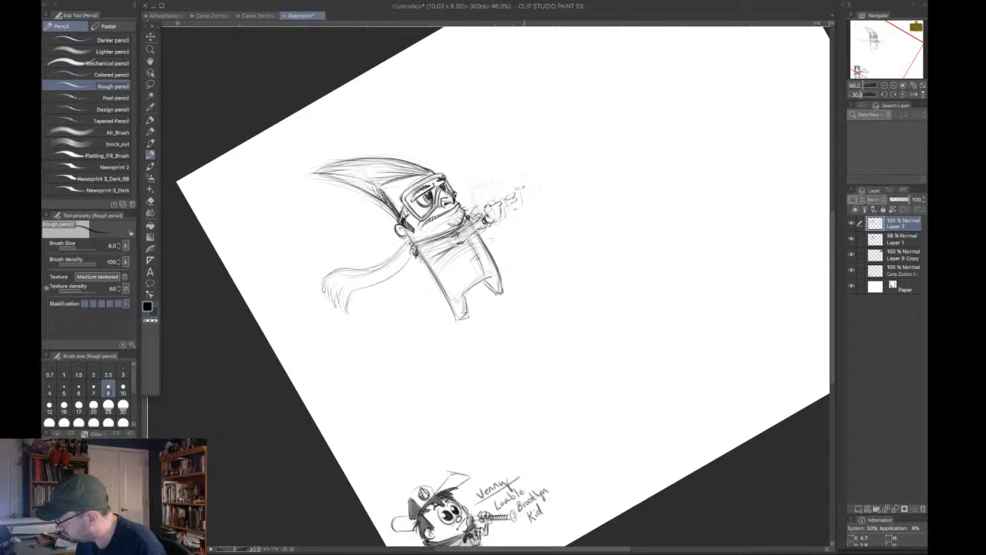
mouse_move(519, 198)
mouse_down()
mouse_move(513, 208)
mouse_move(502, 204)
mouse_up()
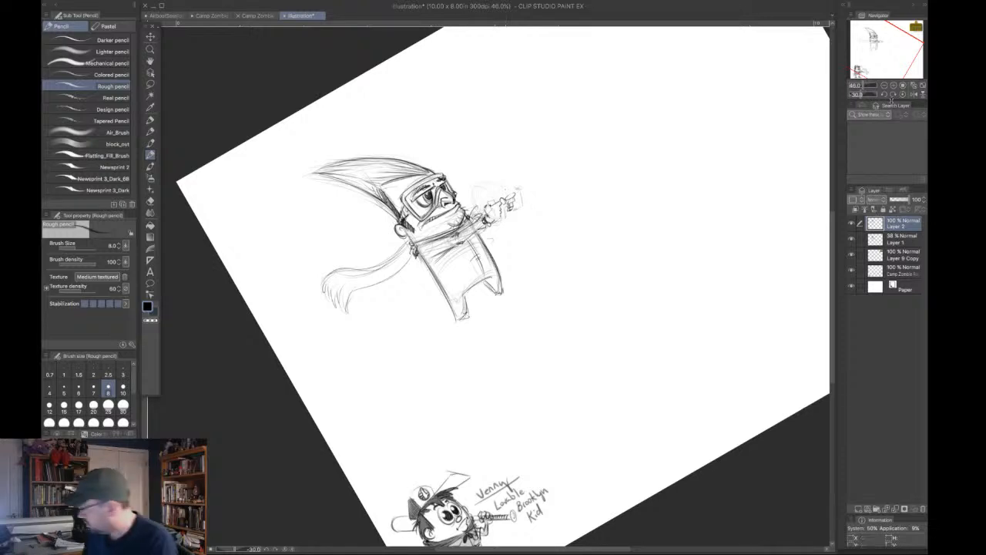
click(903, 94)
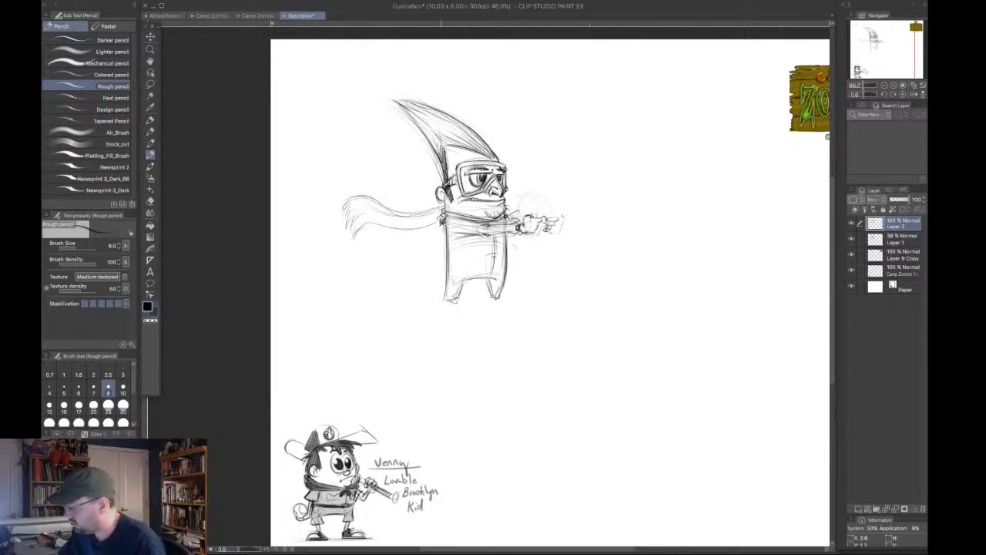
Add darker strands through the lower front of the tall hair and along its upper edge near the tip.
mouse_move(427, 133)
mouse_down()
mouse_move(440, 161)
mouse_move(436, 141)
mouse_move(442, 156)
mouse_move(445, 142)
mouse_move(466, 146)
mouse_up()
drag(442, 132, 481, 147)
mouse_move(457, 134)
mouse_down()
mouse_move(492, 158)
mouse_move(487, 148)
mouse_up()
mouse_move(459, 125)
mouse_down()
mouse_move(488, 152)
mouse_move(483, 143)
mouse_up()
mouse_move(454, 118)
mouse_down()
mouse_move(491, 153)
mouse_move(479, 138)
mouse_up()
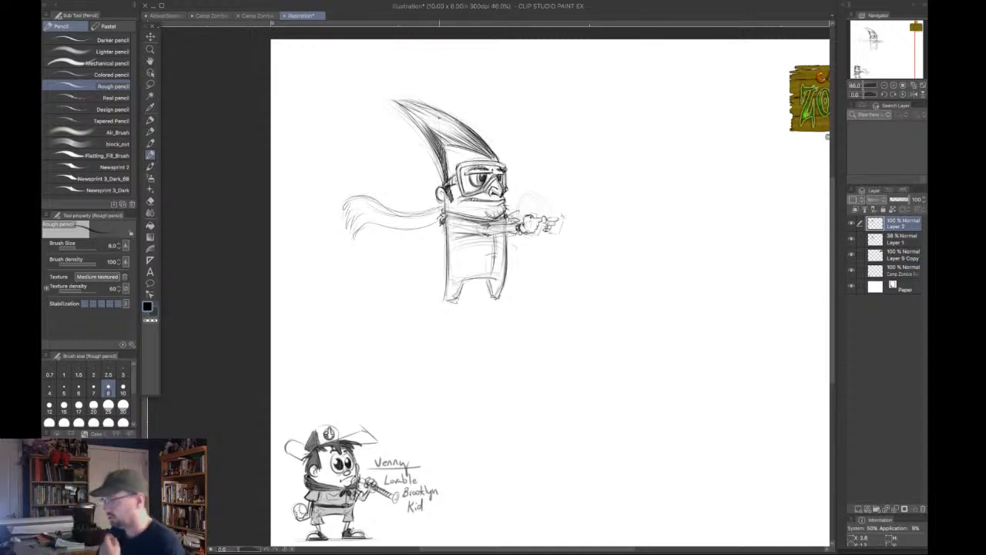
drag(396, 102, 429, 110)
mouse_move(426, 108)
mouse_down()
mouse_move(451, 115)
mouse_move(442, 113)
mouse_up()
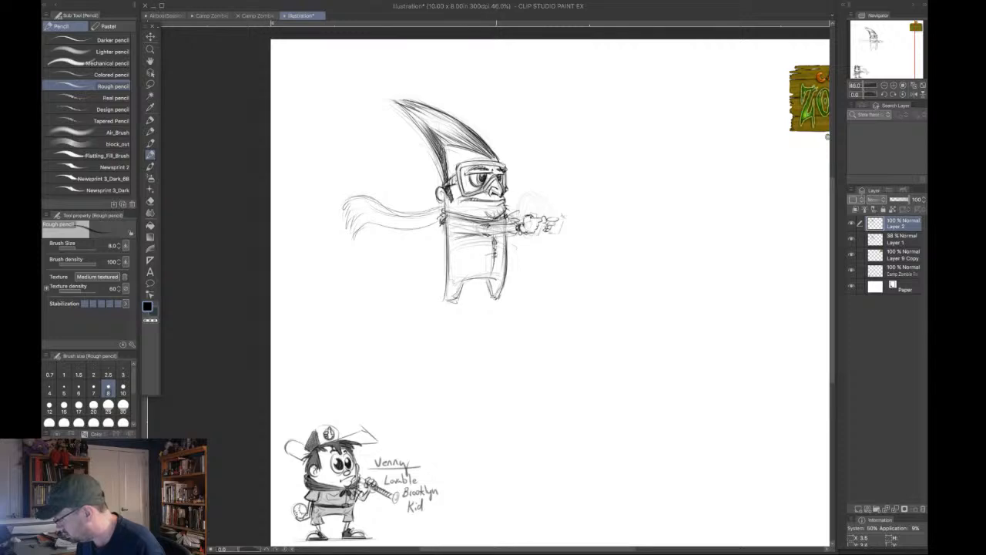
Draw the zipper line down the front of the torso and darken the body's back edge down to the leg.
drag(493, 240, 492, 274)
drag(453, 231, 450, 301)
drag(453, 274, 451, 288)
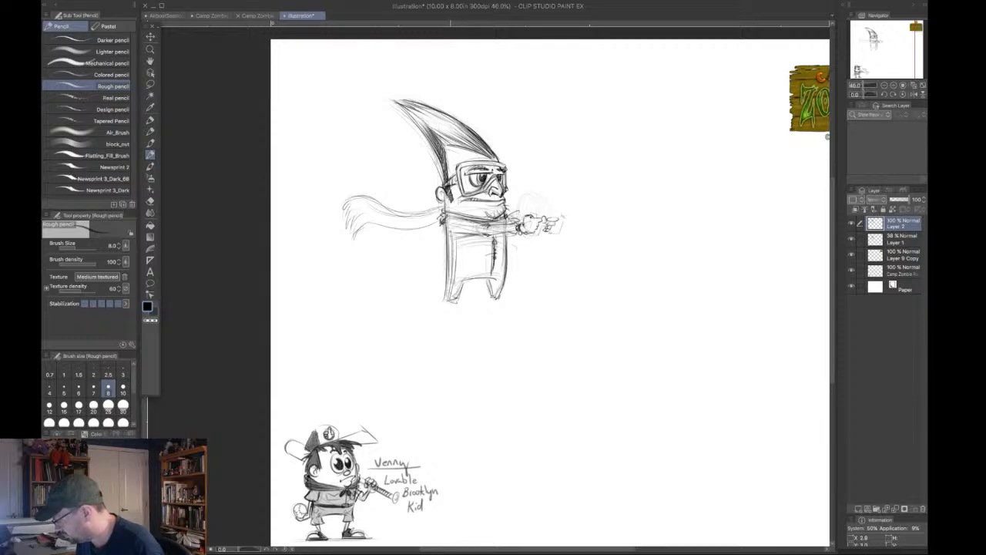
drag(450, 237, 449, 276)
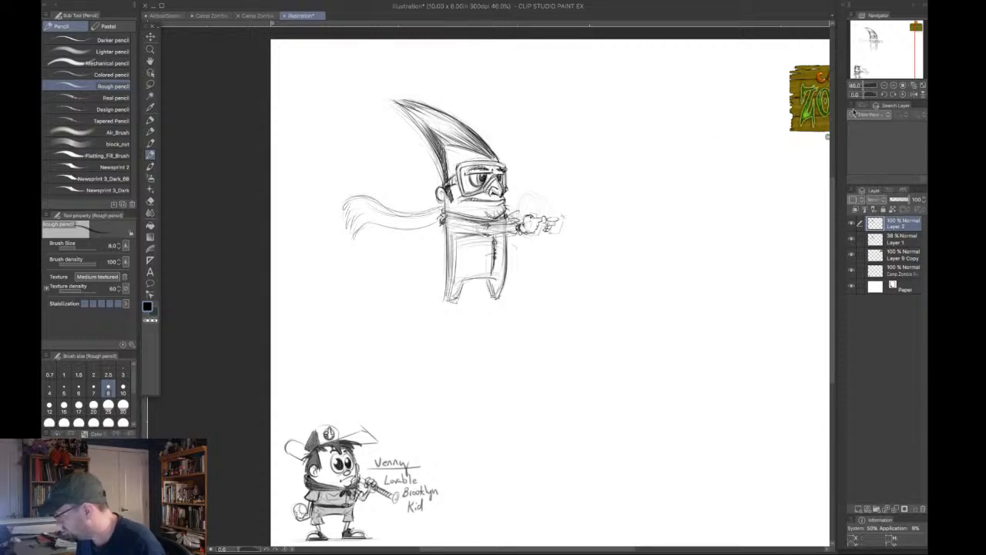
Sketch suit details on the torso: a round chest emblem, small pocket patches and firmer lines along the legs.
key(minus)
key(minus)
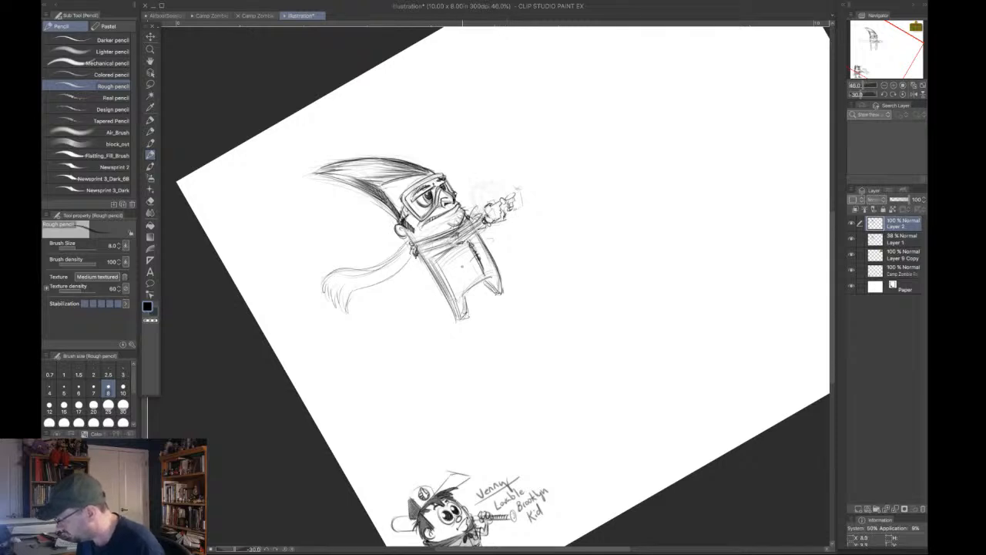
mouse_move(460, 259)
mouse_down()
mouse_move(449, 270)
mouse_move(470, 250)
mouse_up()
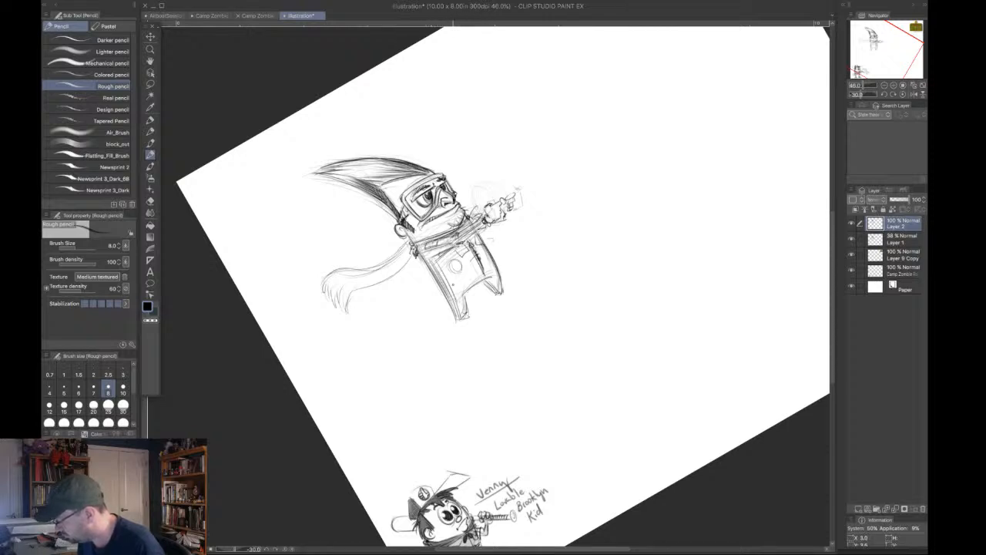
drag(465, 275, 463, 286)
drag(484, 255, 490, 268)
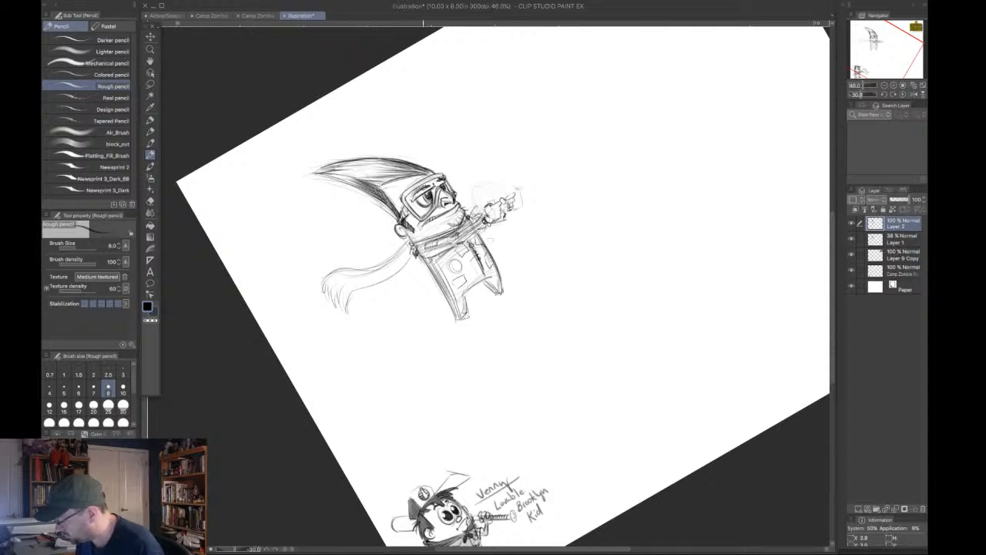
drag(430, 251, 418, 262)
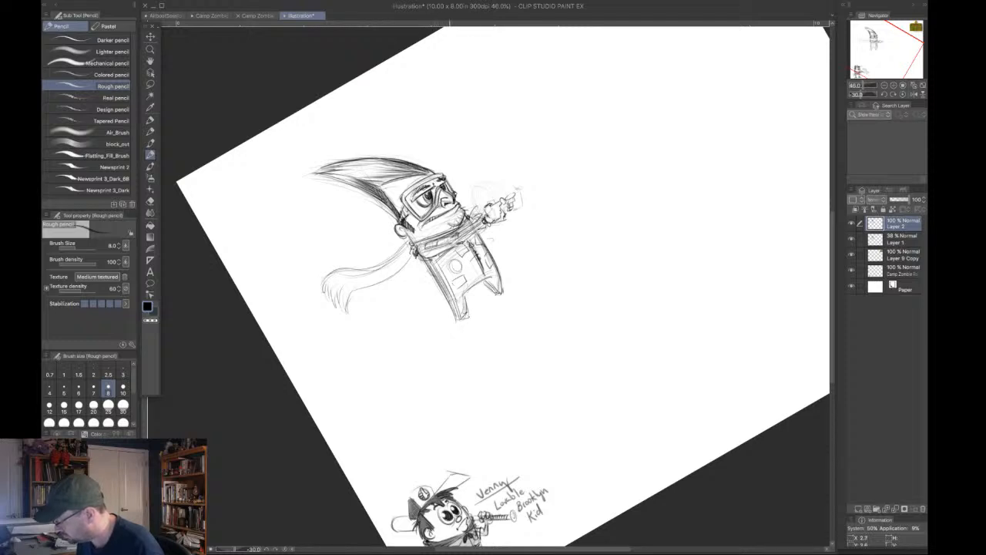
mouse_move(465, 298)
mouse_down()
mouse_move(469, 313)
mouse_move(479, 282)
mouse_move(488, 295)
mouse_up()
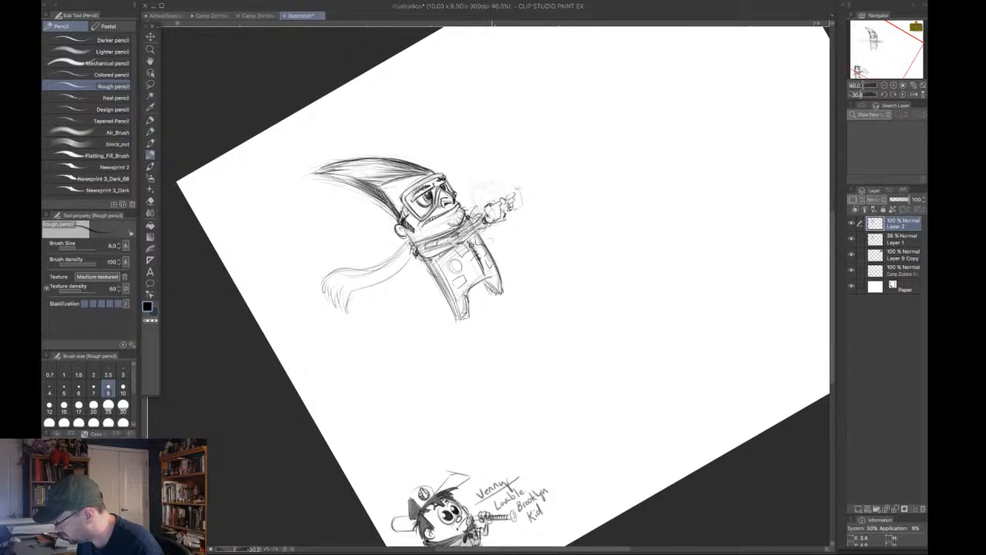
click(903, 93)
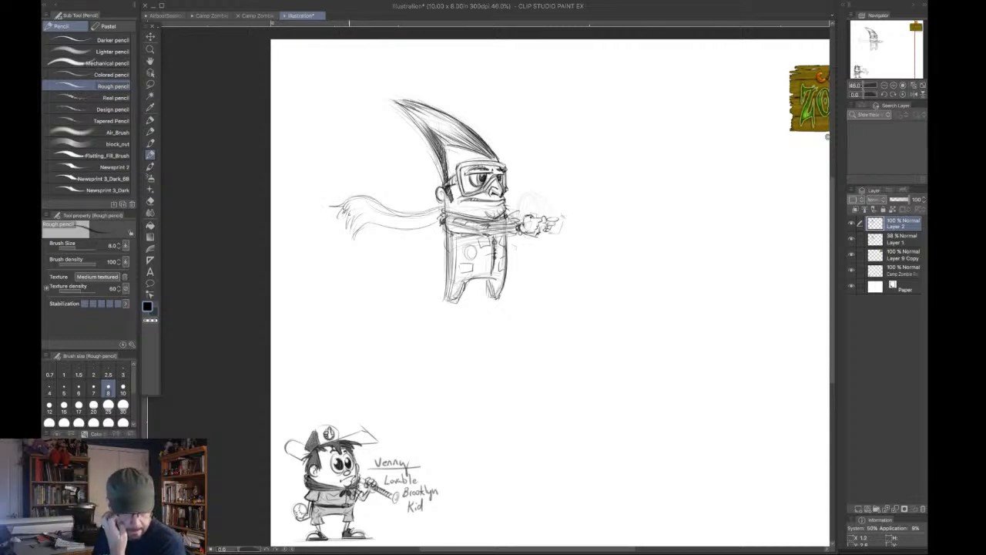
Add frayed tassels to the scarf's loose end and reinforce the lines around the ear, neck and goggle frame.
mouse_move(353, 233)
mouse_down()
mouse_move(358, 248)
mouse_move(350, 229)
mouse_up()
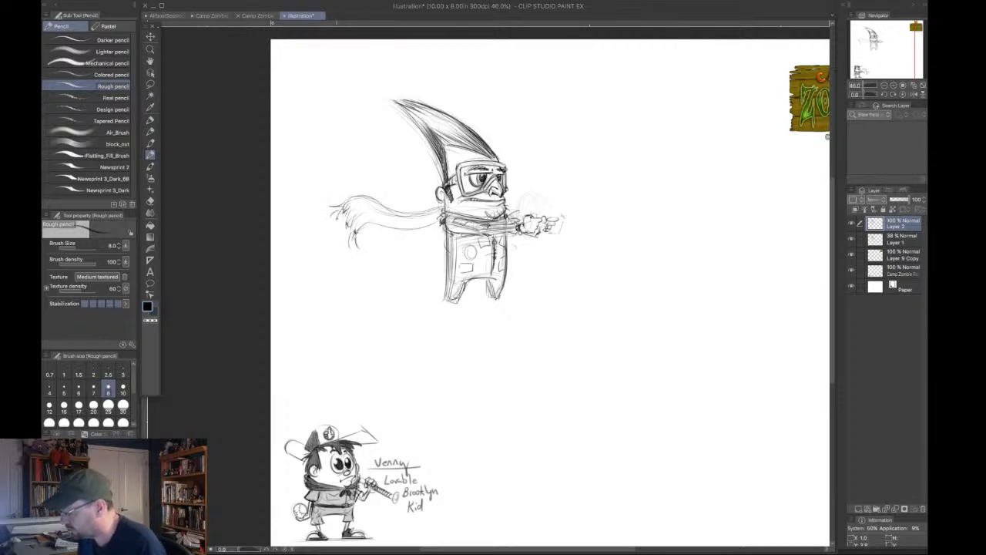
drag(341, 213, 336, 227)
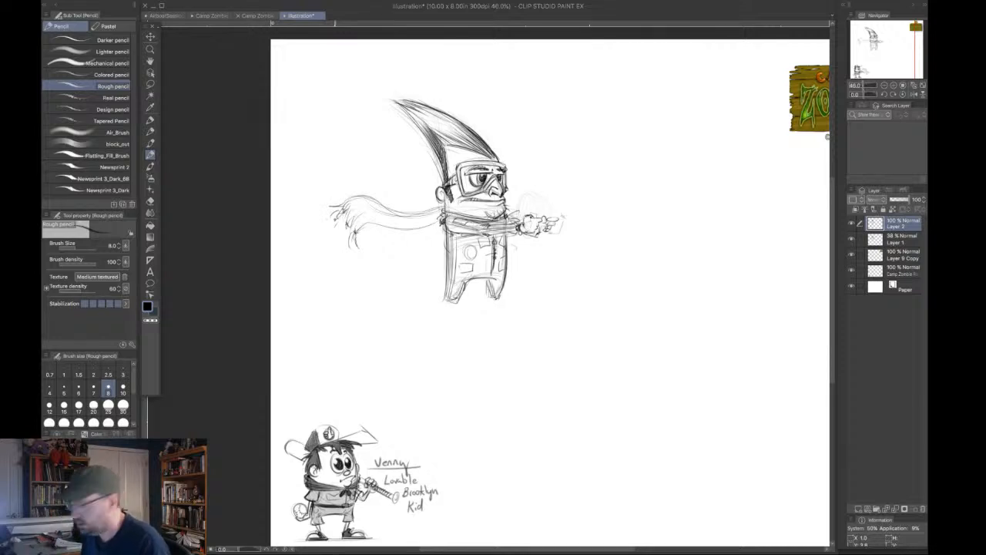
drag(442, 205, 428, 212)
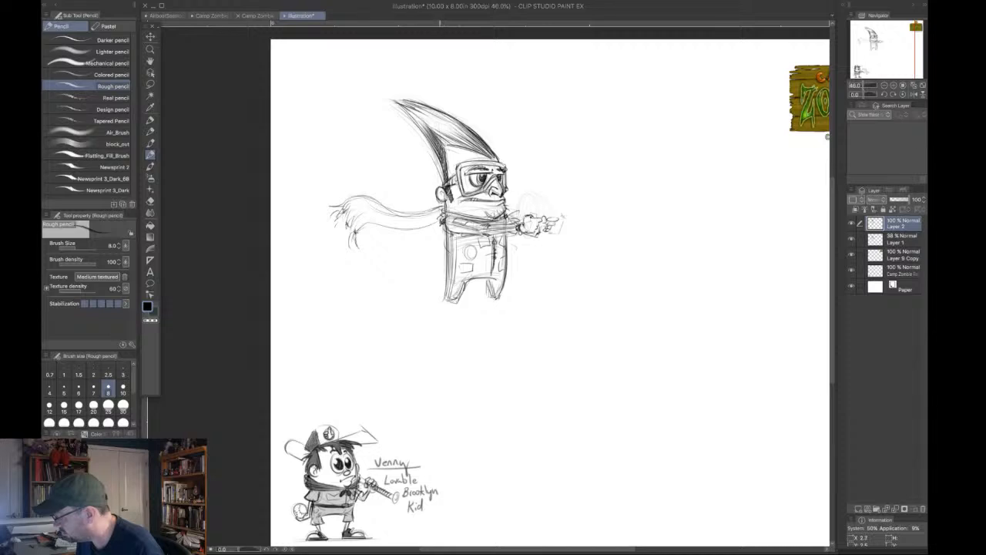
drag(439, 198, 484, 221)
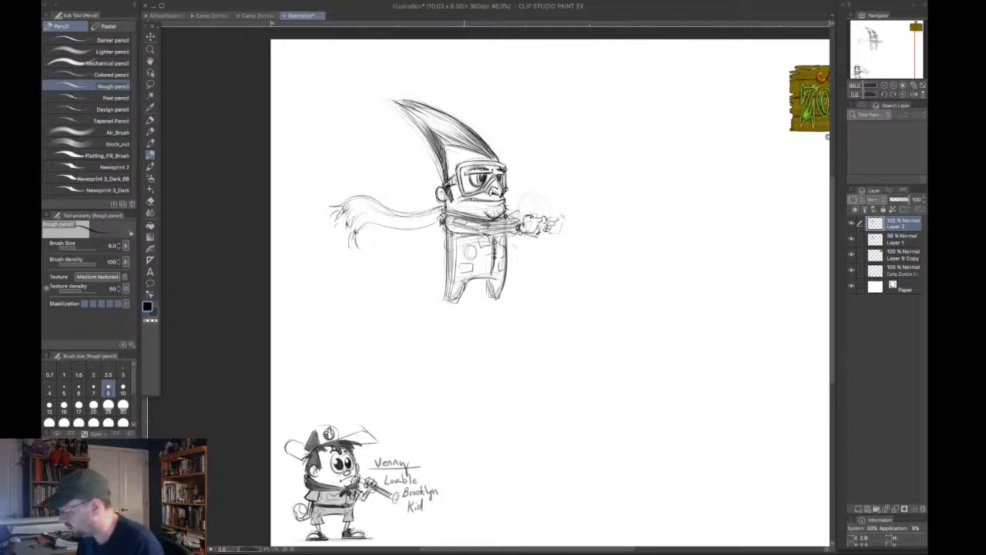
drag(459, 167, 456, 196)
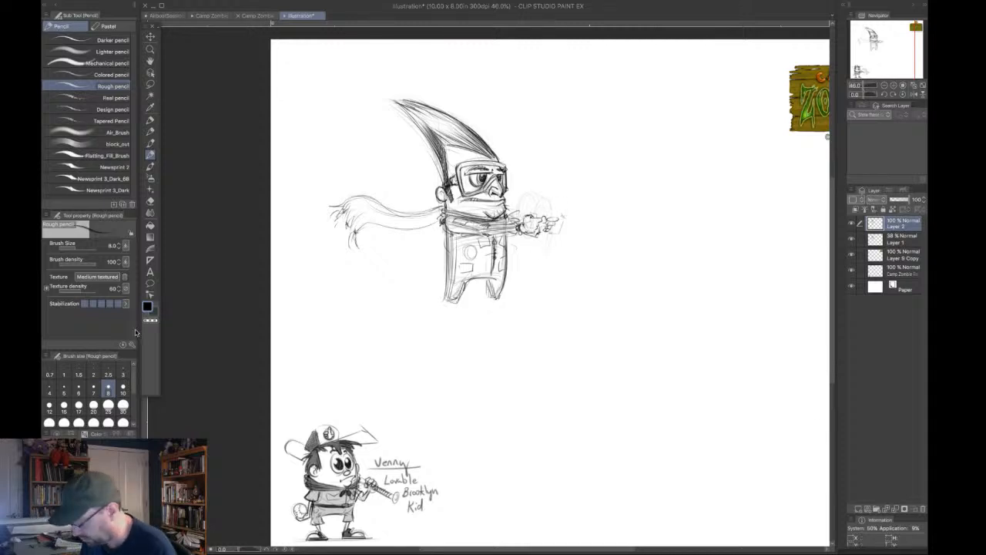
Choose the Special ruler and set its type to Concentric circle.
click(150, 260)
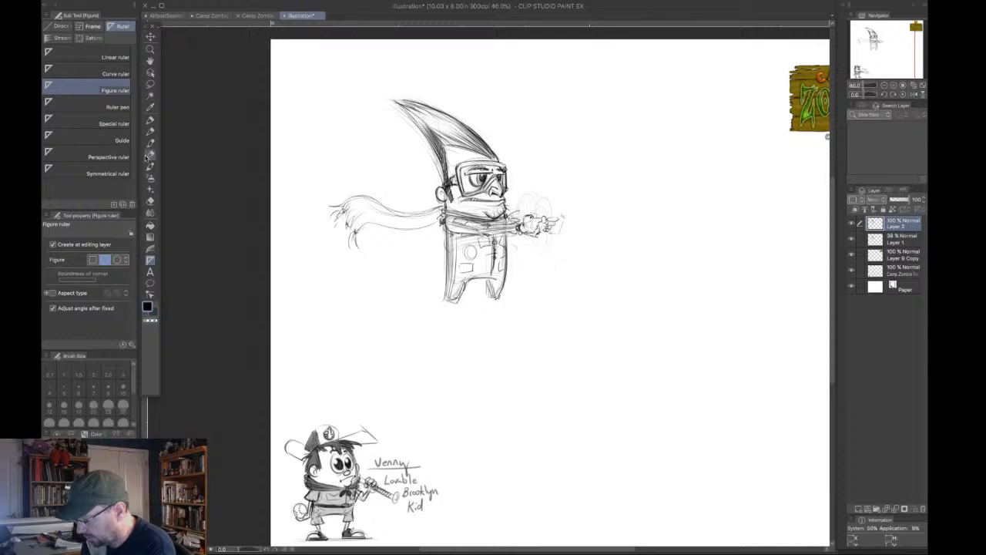
click(120, 124)
click(106, 244)
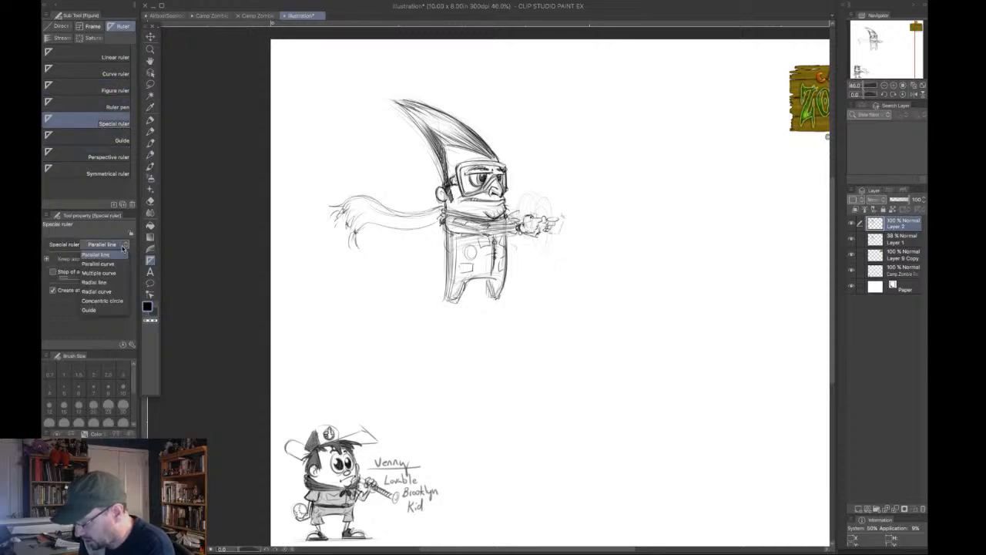
click(108, 300)
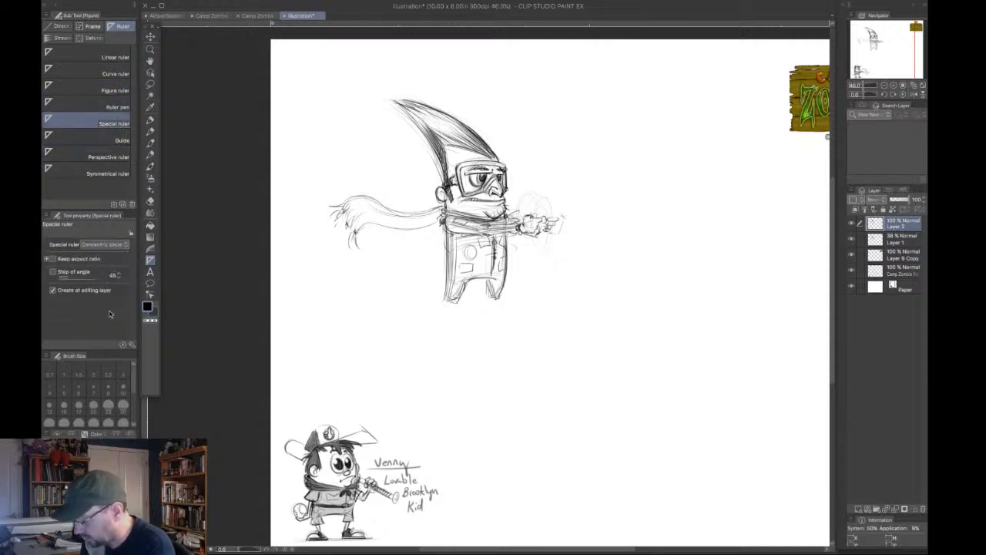
On a new layer, place a flattened concentric circle ruler centred on the pointing hand to match the rough rings.
click(894, 94)
click(893, 94)
click(894, 94)
click(894, 94)
click(894, 86)
click(894, 86)
drag(873, 51, 887, 45)
click(894, 94)
click(894, 94)
click(893, 93)
click(894, 93)
click(894, 86)
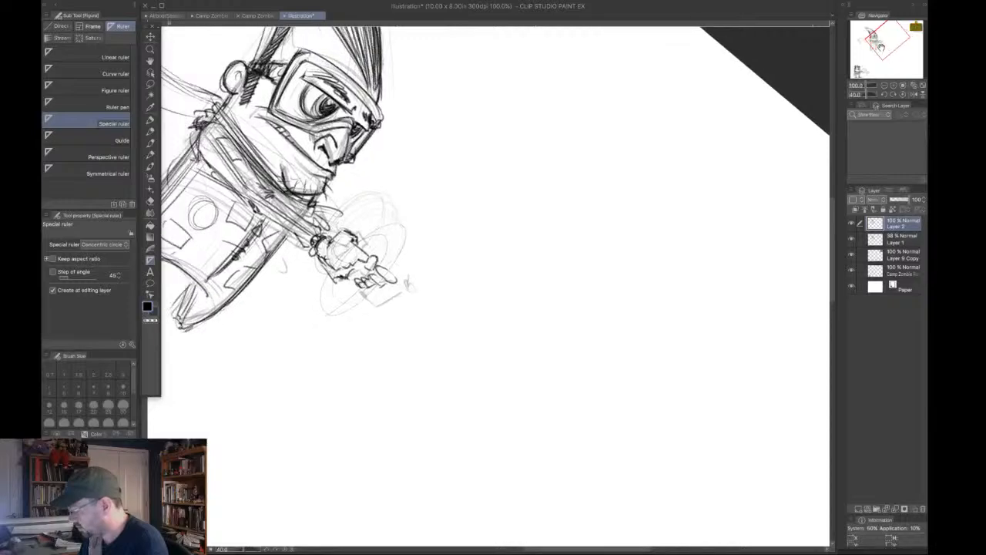
click(893, 93)
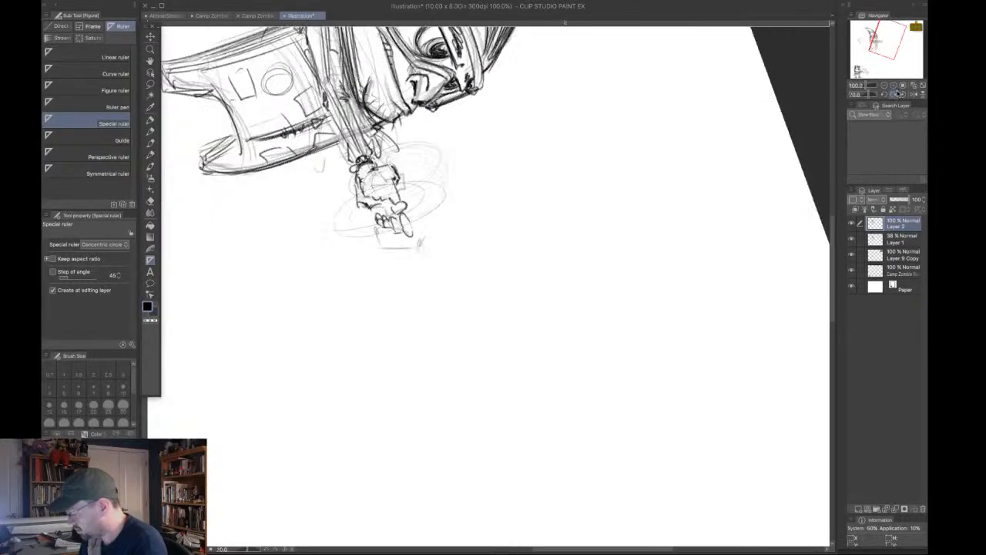
click(901, 94)
click(894, 94)
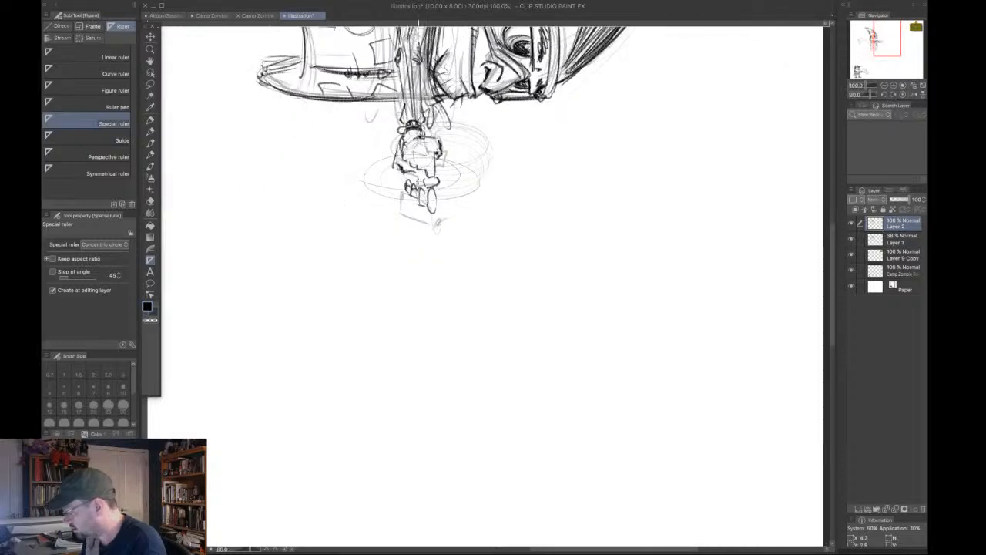
drag(419, 180, 445, 188)
key(super+z)
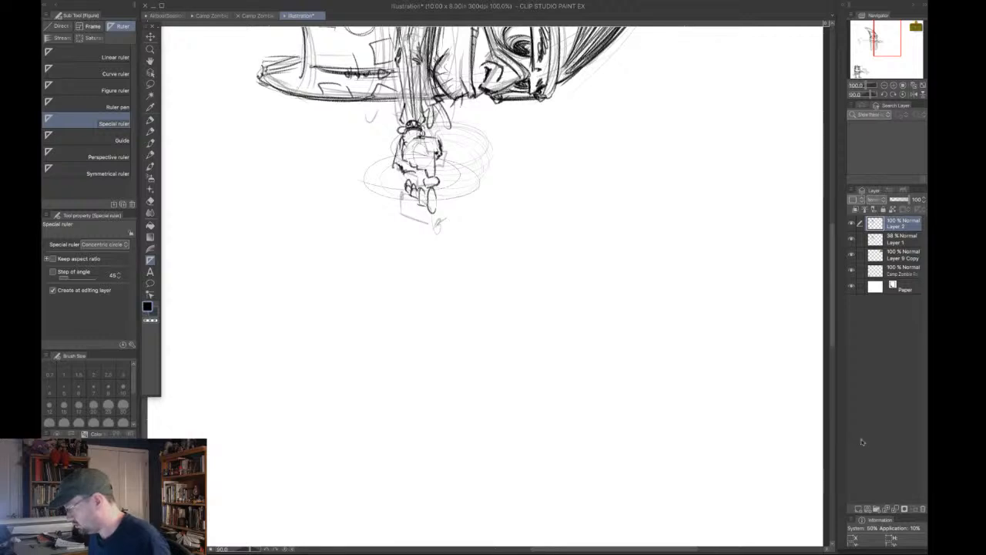
click(859, 510)
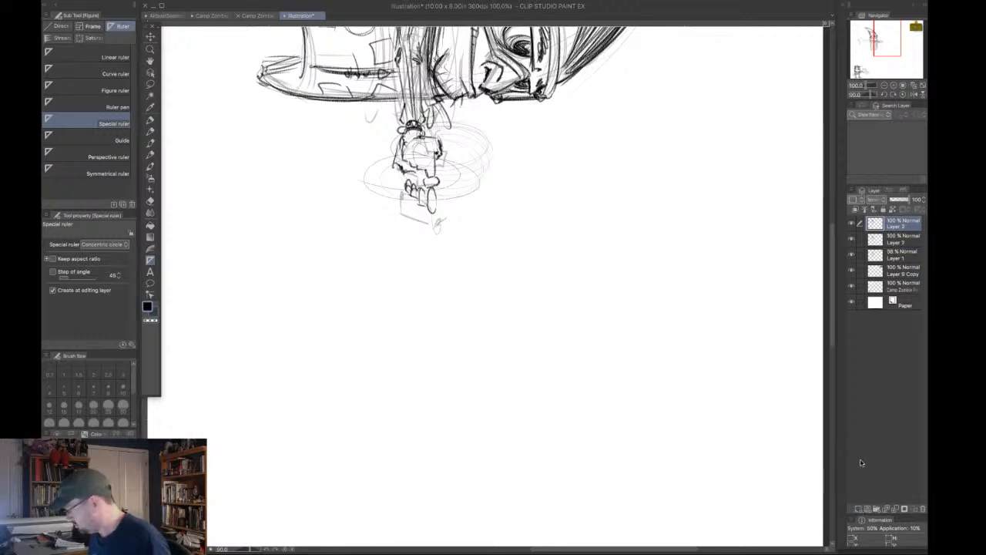
drag(422, 178, 479, 200)
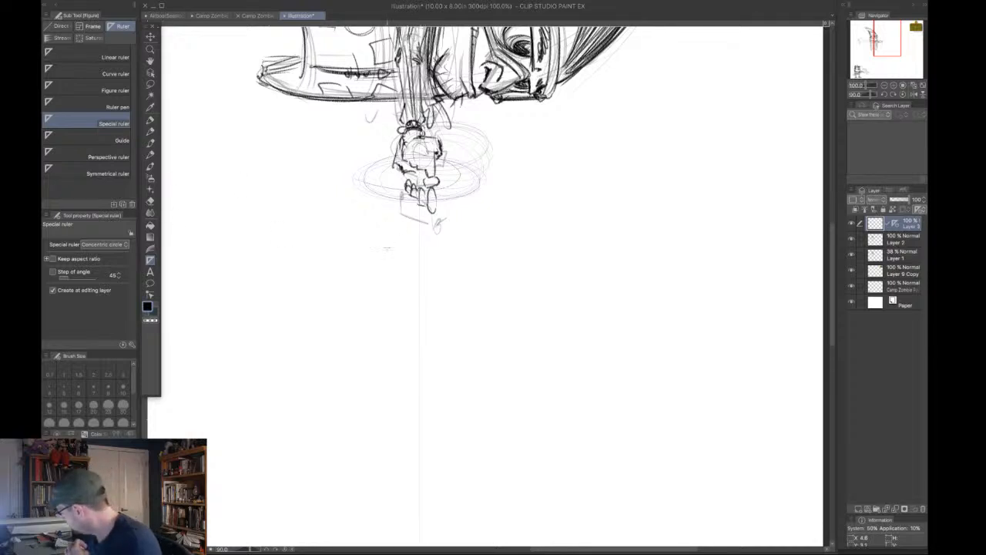
Draw concentric rings around the hand along the ruler with the Rough pencil, and undo all but the outermost ring.
click(150, 154)
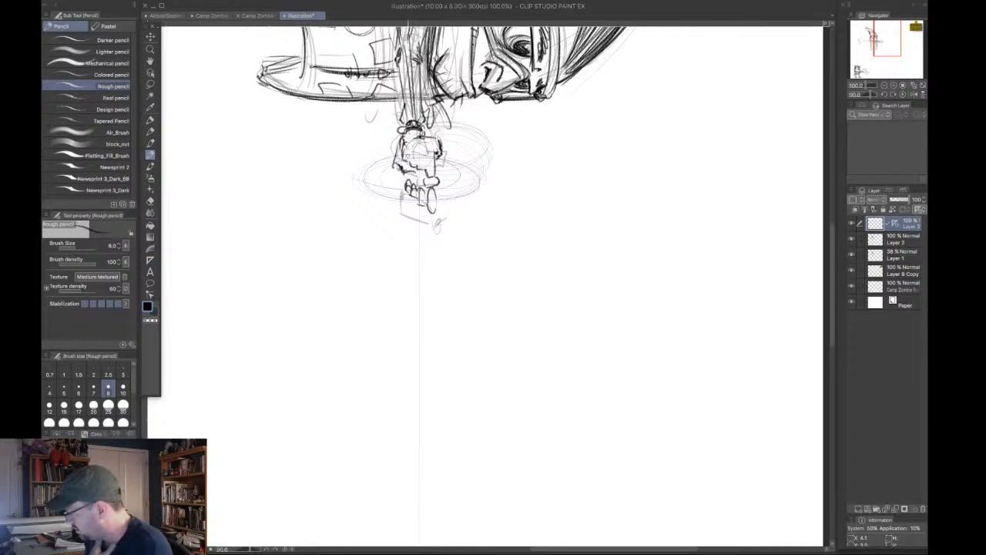
mouse_move(370, 165)
mouse_down()
mouse_move(382, 159)
mouse_move(482, 189)
mouse_move(362, 173)
mouse_move(476, 195)
mouse_move(371, 194)
mouse_move(416, 158)
mouse_move(478, 181)
mouse_move(367, 183)
mouse_move(470, 193)
mouse_move(401, 162)
mouse_up()
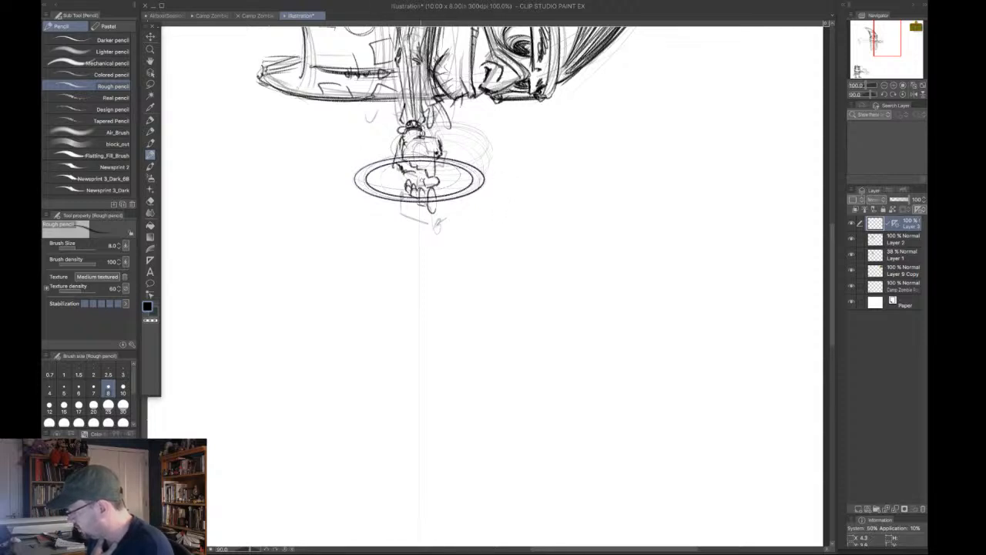
drag(406, 179, 429, 184)
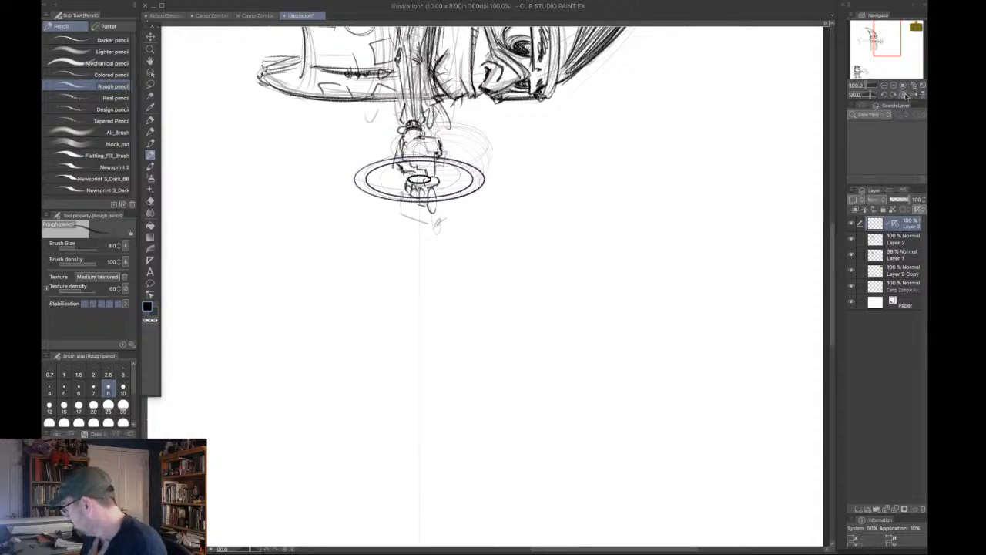
click(905, 94)
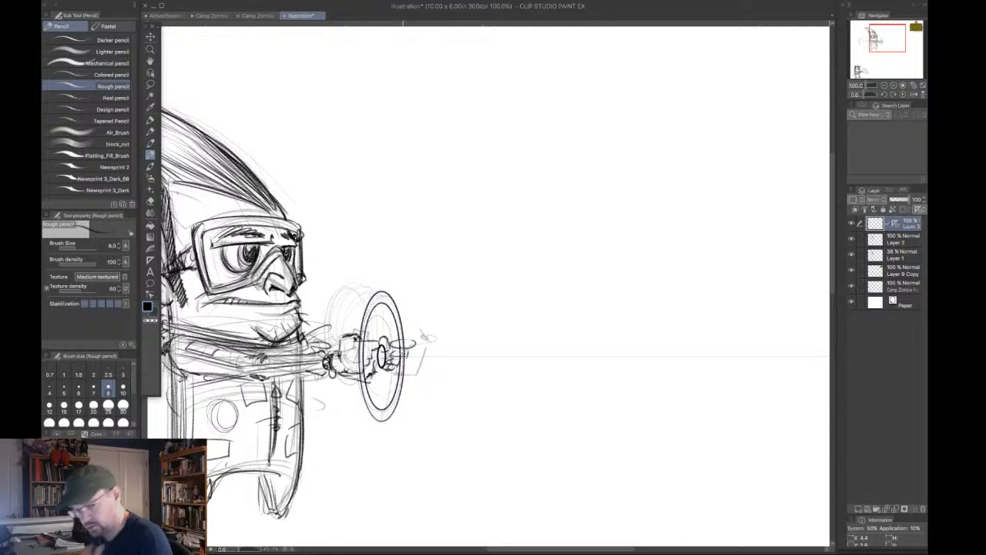
key(ctrl+z)
key(ctrl+z)
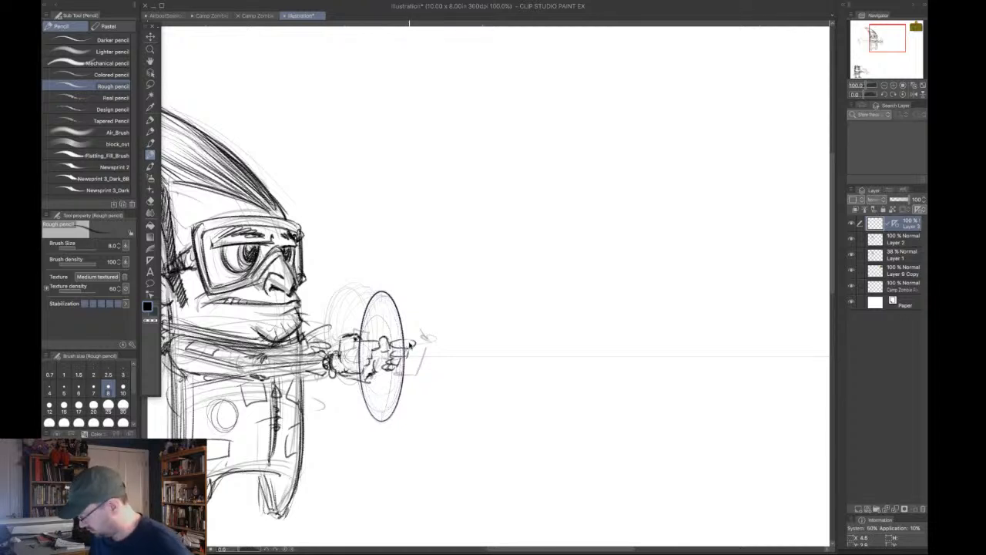
Try a medium inner ring inside the large one, undo it, and draw a small centre ring over the hand instead.
mouse_move(370, 336)
mouse_down()
mouse_move(380, 316)
mouse_move(394, 376)
mouse_move(370, 327)
mouse_move(368, 387)
mouse_move(401, 352)
mouse_up()
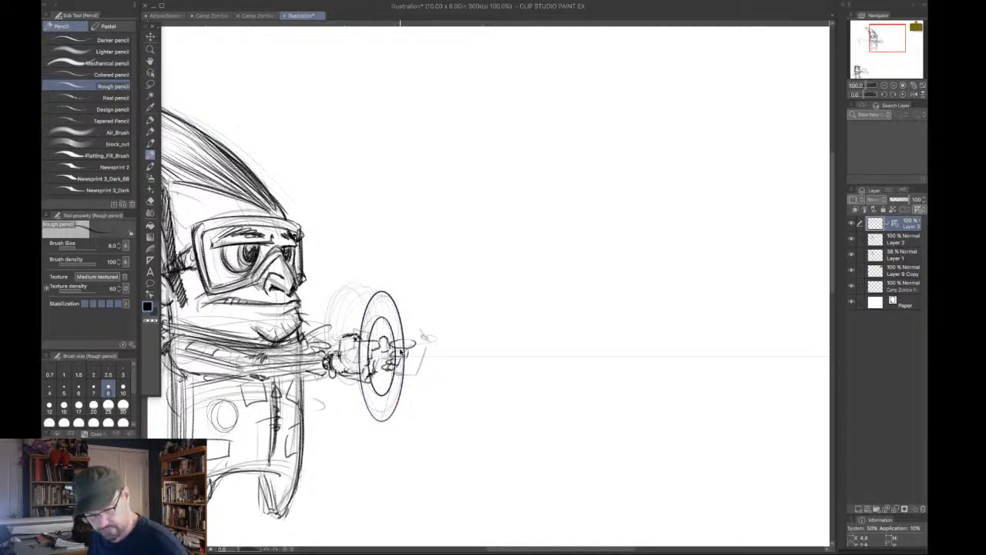
key(ctrl+z)
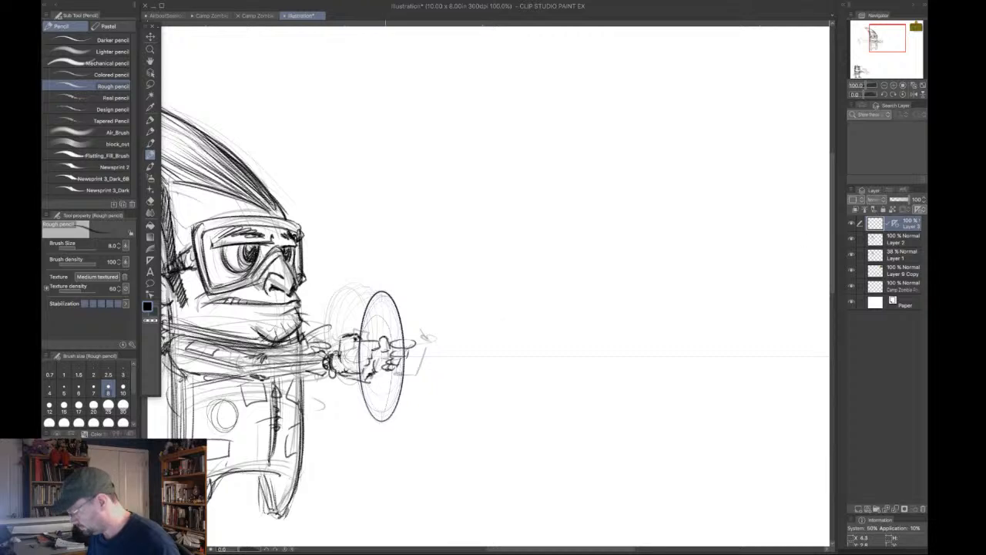
mouse_move(383, 351)
mouse_down()
mouse_move(381, 360)
mouse_move(385, 333)
mouse_move(380, 368)
mouse_up()
key(ctrl+z)
key(ctrl+z)
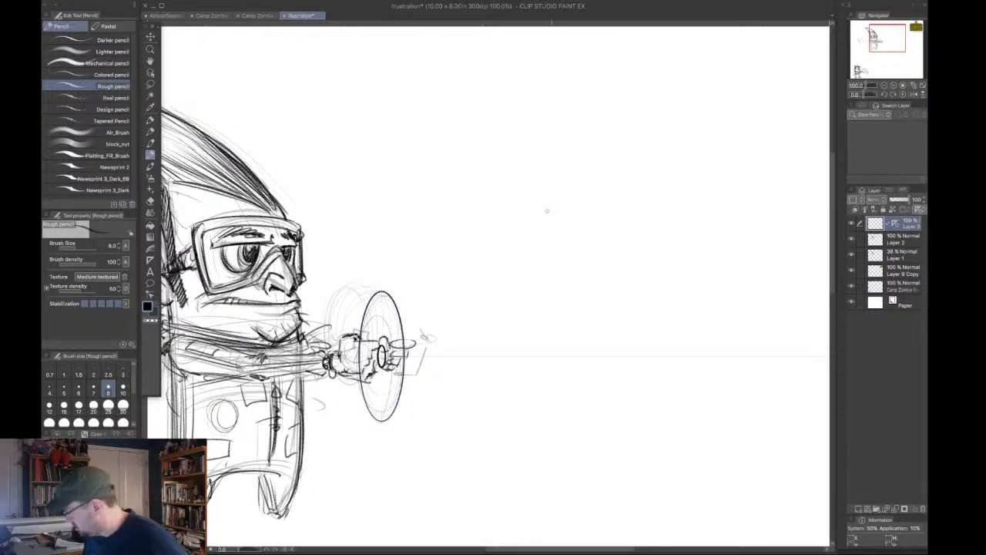
Hide the concentric ruler and try enlarging a pasted copy of the lassoed small centre ring to about 371%.
click(920, 207)
click(843, 244)
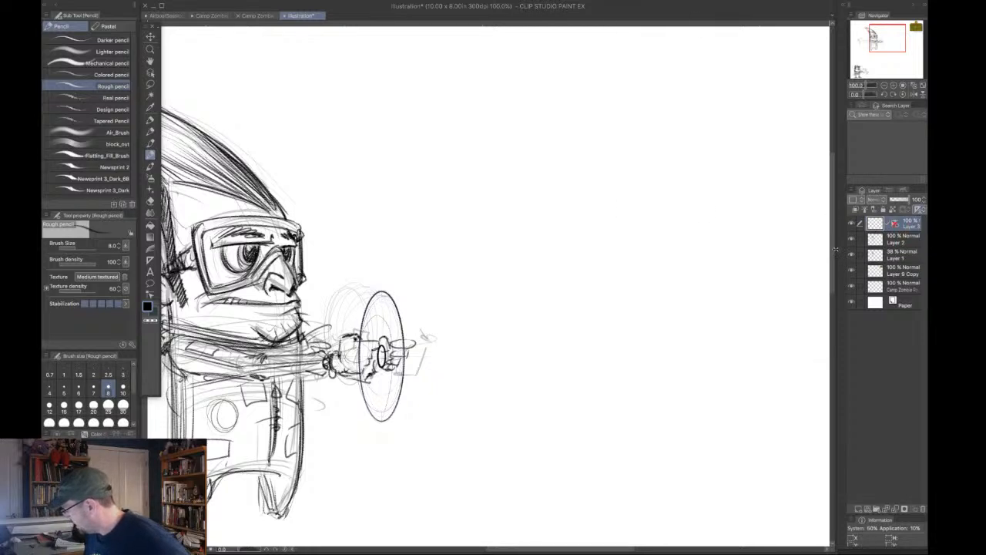
click(150, 83)
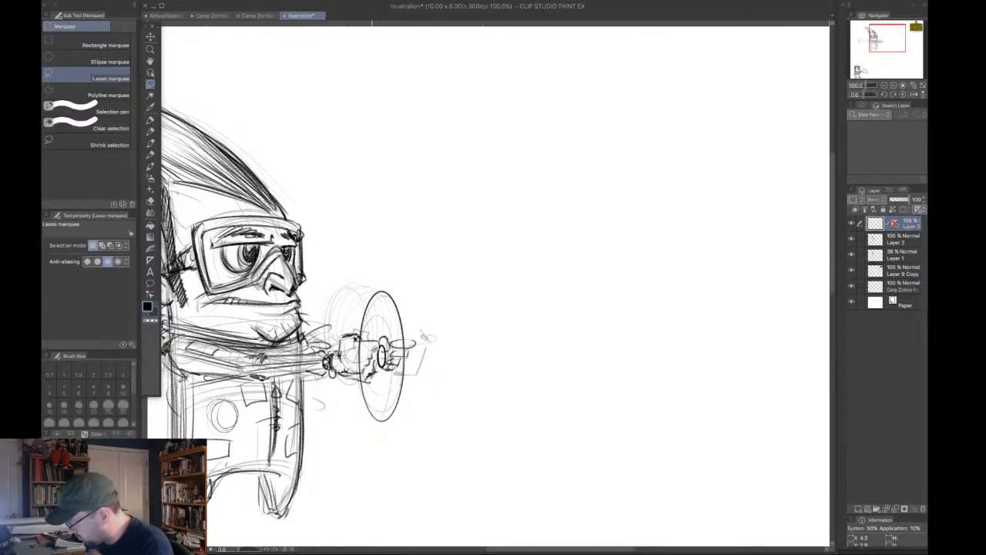
drag(378, 339, 404, 339)
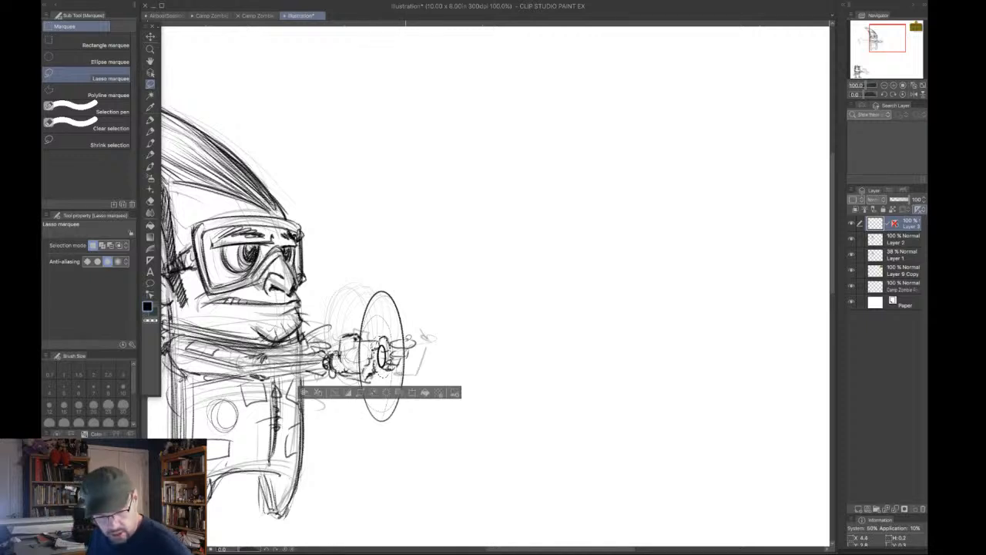
key(super+v)
key(super+t)
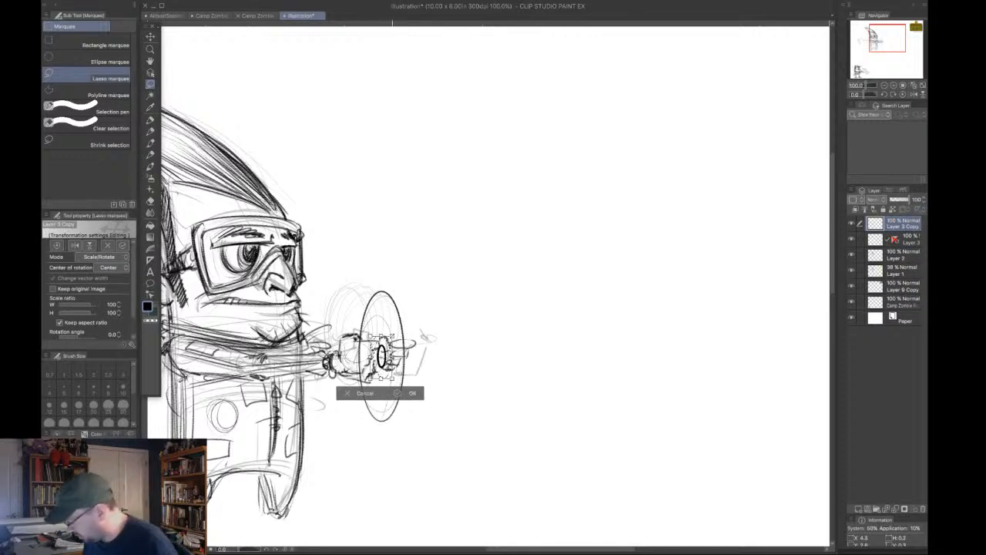
drag(392, 336, 408, 305)
drag(370, 378, 341, 435)
drag(407, 306, 422, 276)
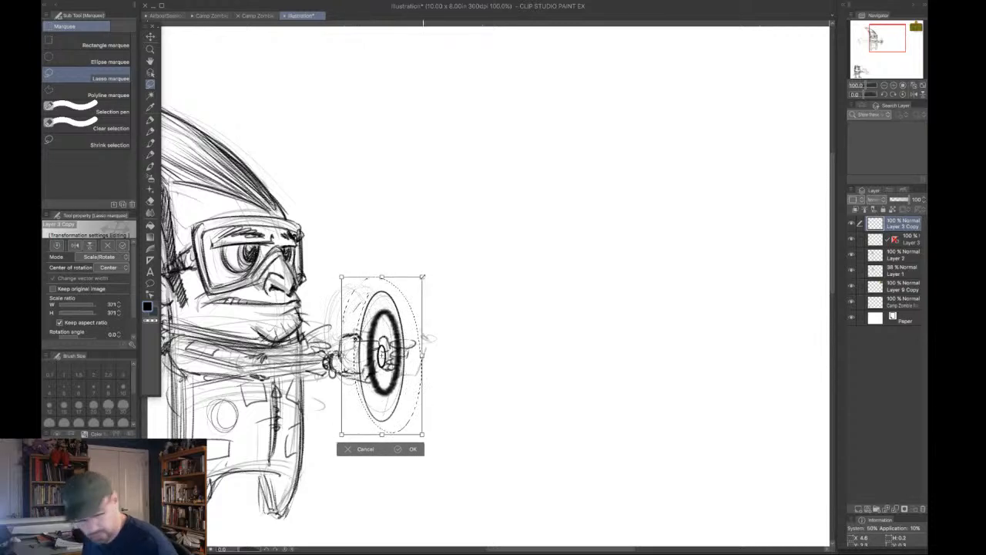
Undo the enlargement, cancel the transform, deselect, and merge the copied centre ring back into Layer 3.
key(super+z)
key(super+z)
key(super+z)
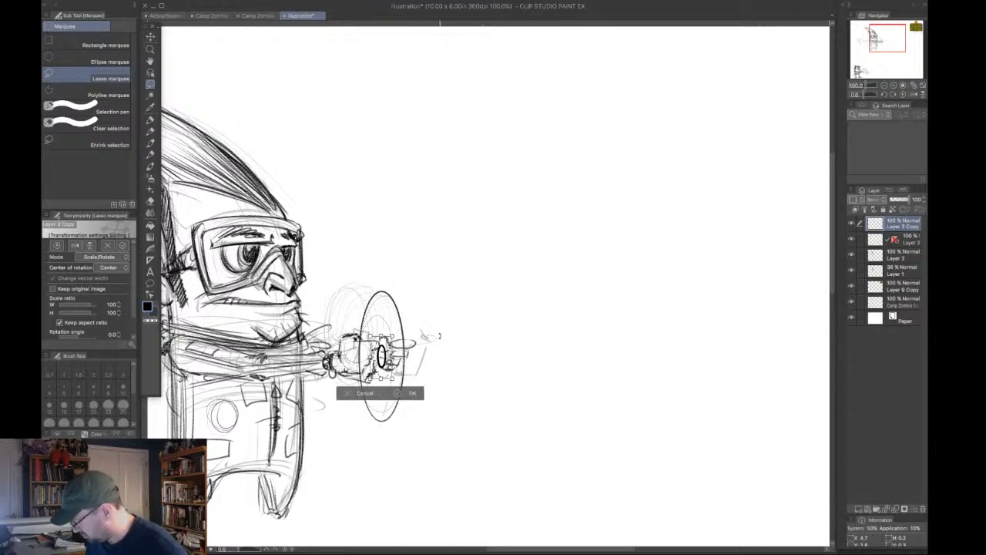
key(Escape)
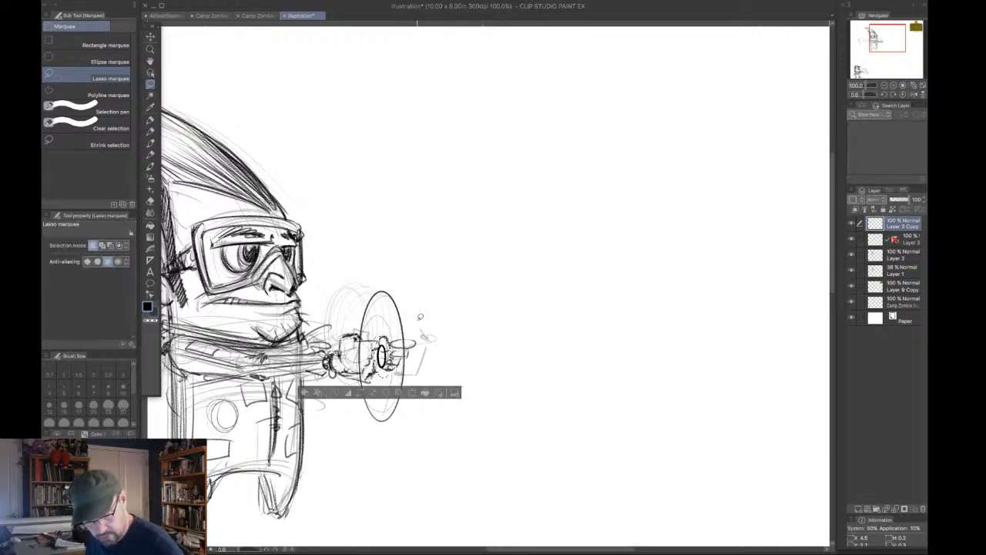
key(super+d)
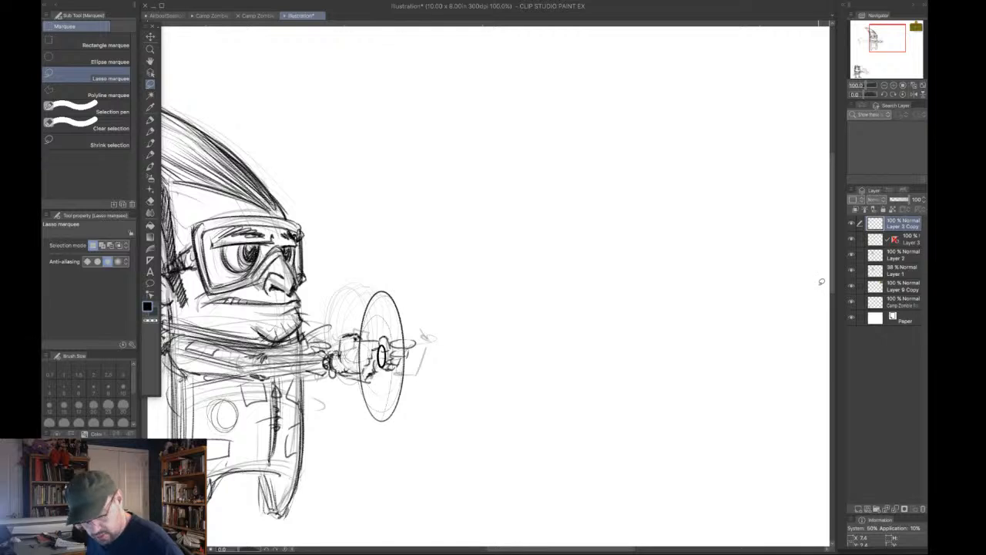
key(super+e)
Copy all of Layer 3's rings onto a separate layer, clear the drawing from Layer 3, and deselect.
key(super+a)
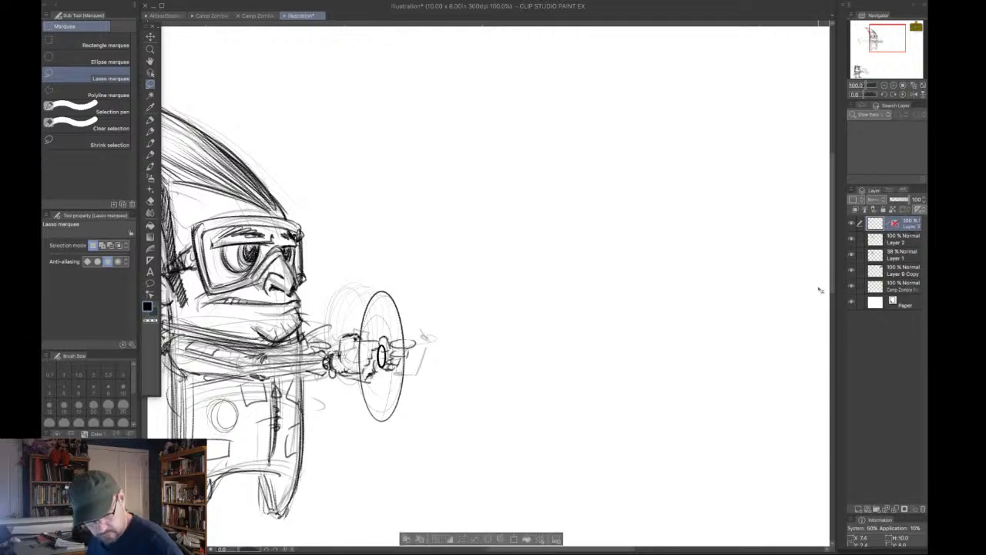
key(super+c)
key(super+v)
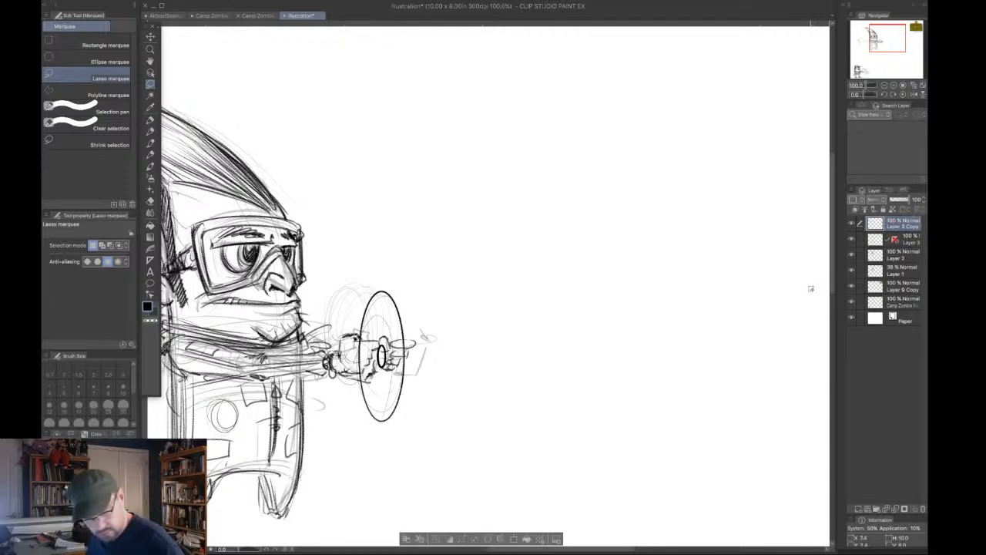
key(super+d)
click(884, 241)
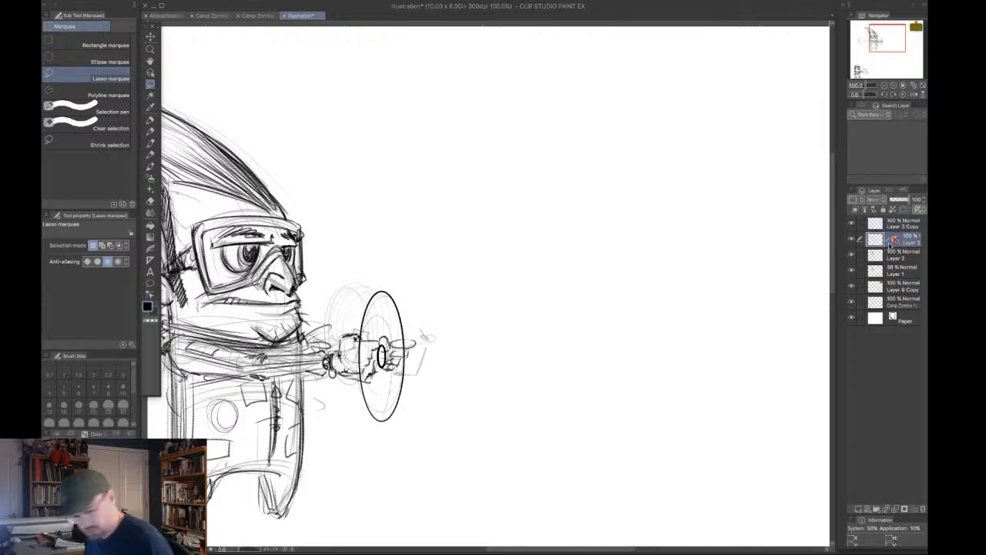
key(super+a)
key(Delete)
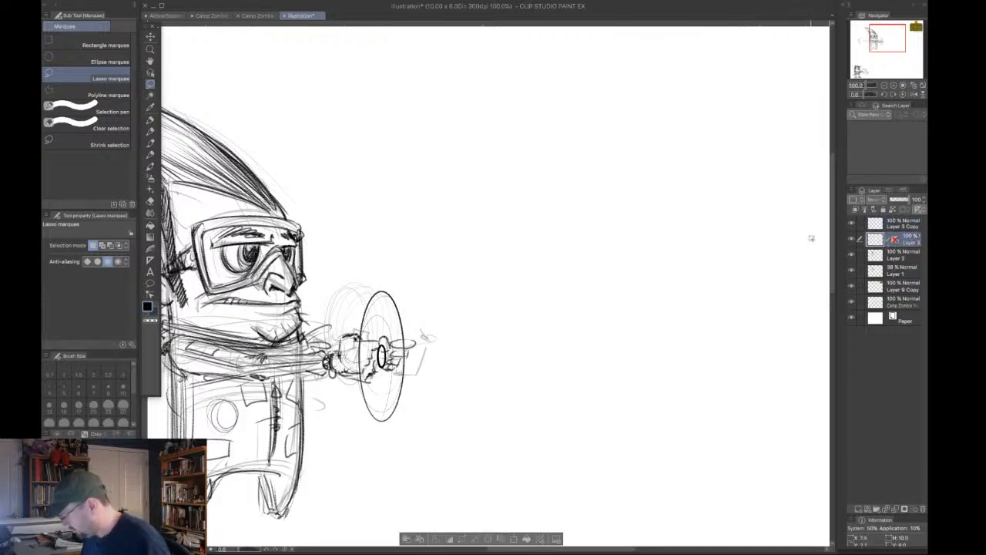
key(super+d)
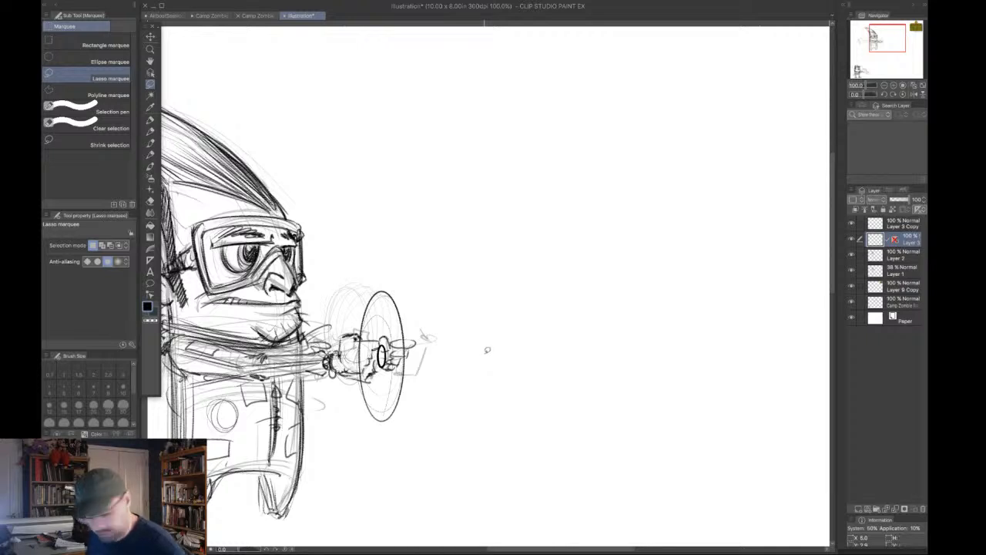
Show the concentric ruler only when editing its target layer and rotate the canvas view by 90 degrees.
click(917, 210)
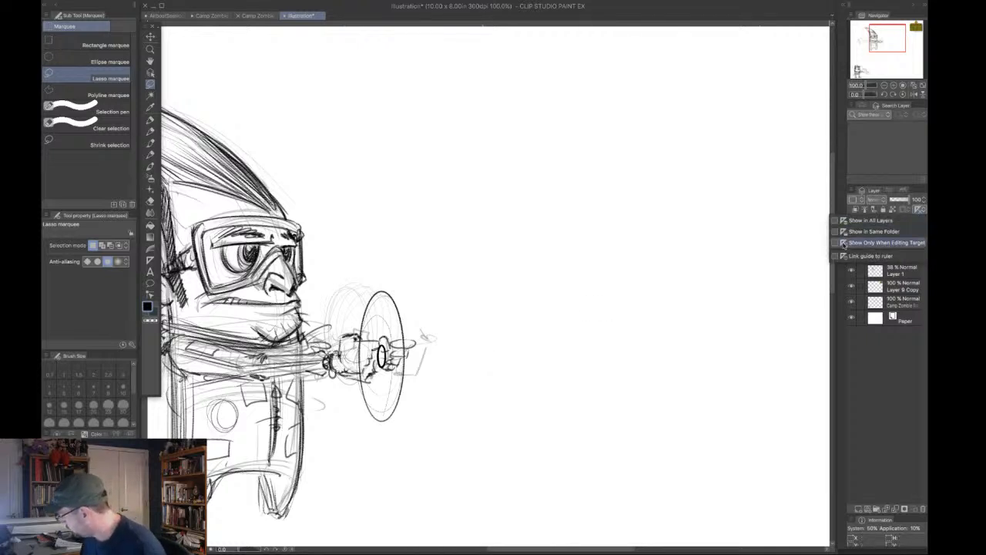
click(836, 244)
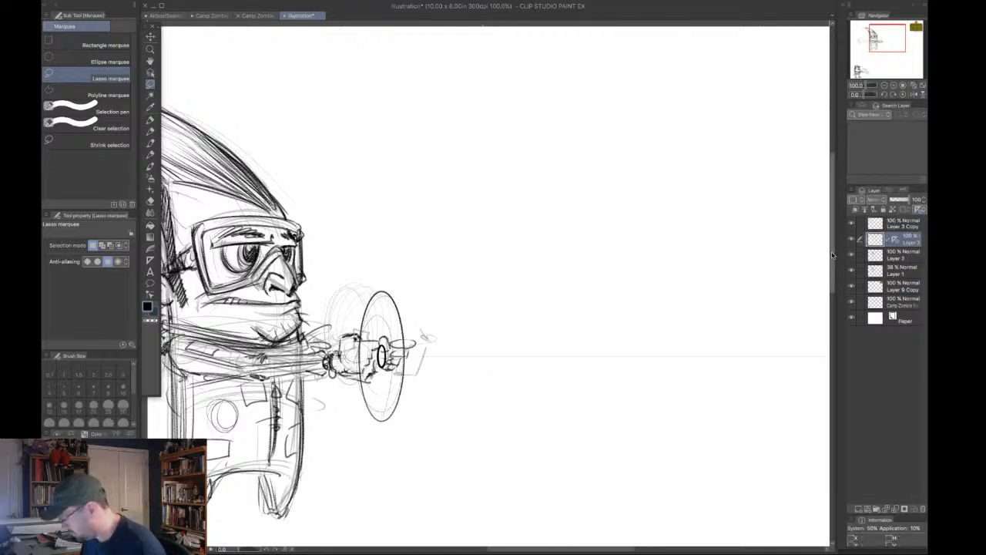
click(894, 94)
click(894, 94)
click(893, 94)
click(893, 94)
click(894, 94)
click(894, 94)
click(893, 94)
click(893, 94)
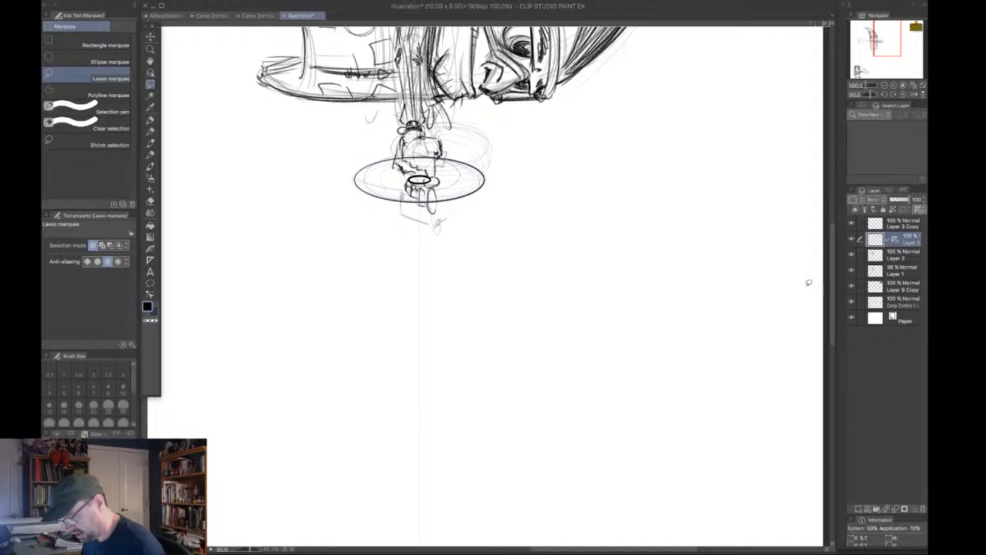
Try nudging the concentric ruler slightly with Move layer and undo the shift.
click(151, 261)
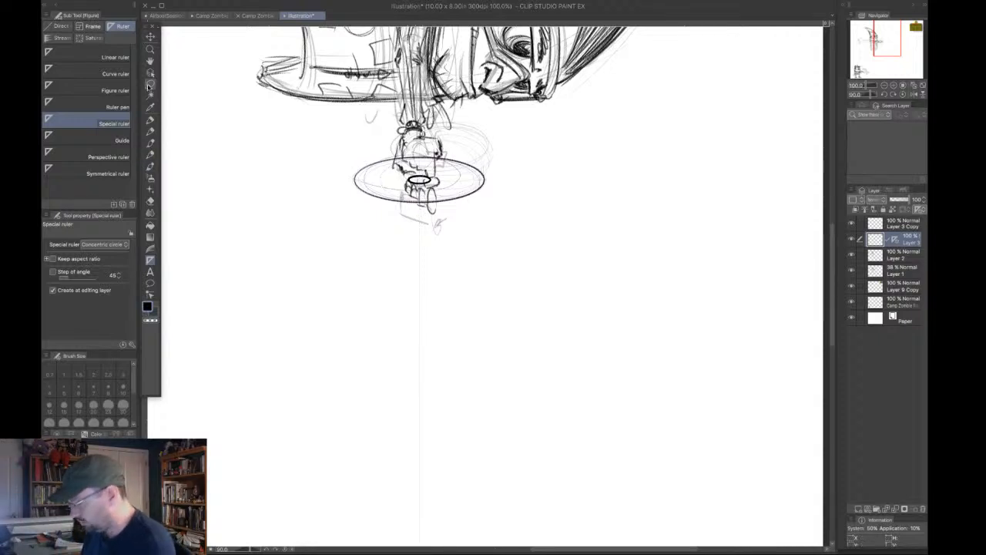
click(150, 36)
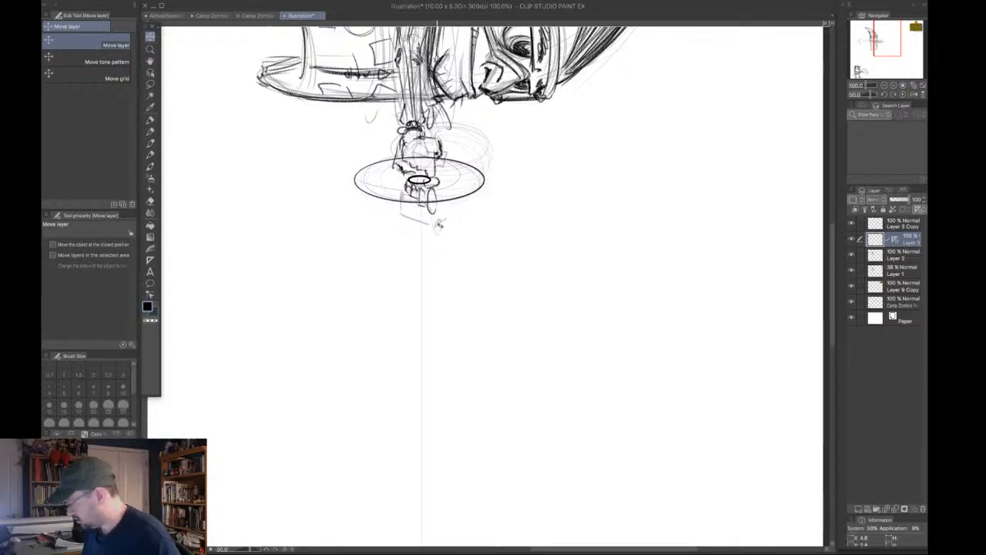
click(151, 259)
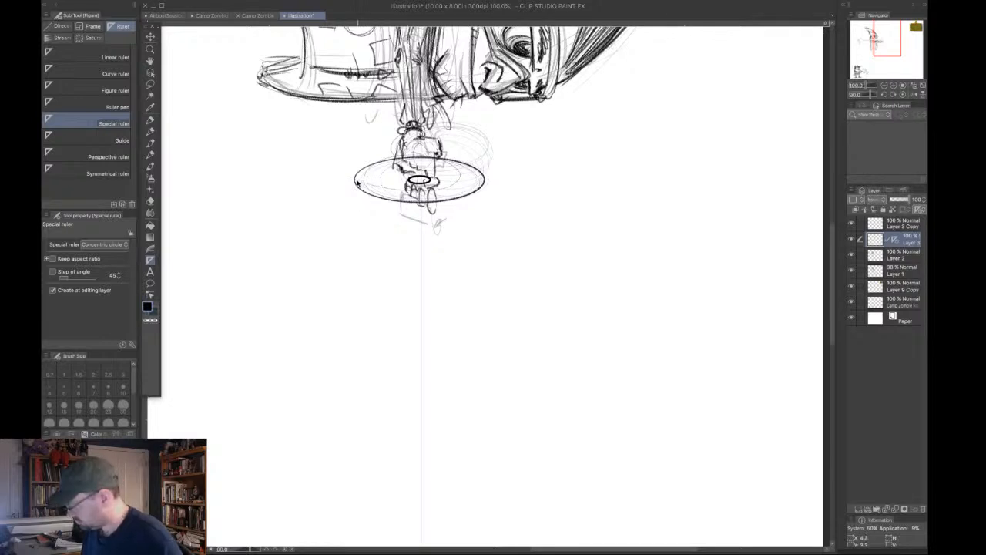
key(alt+bracketright)
key(alt+bracketleft)
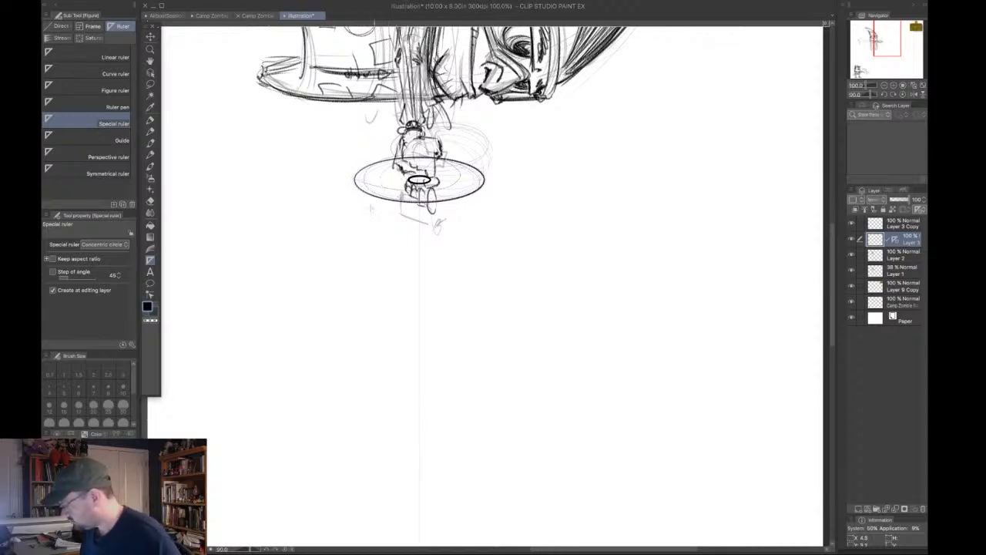
Test an inner ring with the Pencil 2B brush, undo it, and draw it with the Rough pencil just inside the outer ring.
click(151, 131)
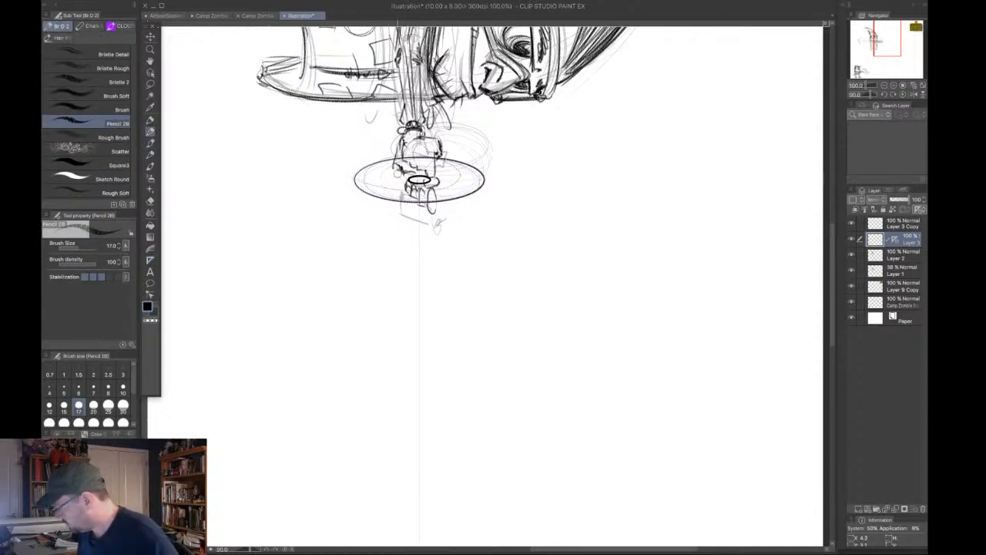
mouse_move(385, 165)
mouse_down()
mouse_move(473, 179)
mouse_move(438, 194)
mouse_up()
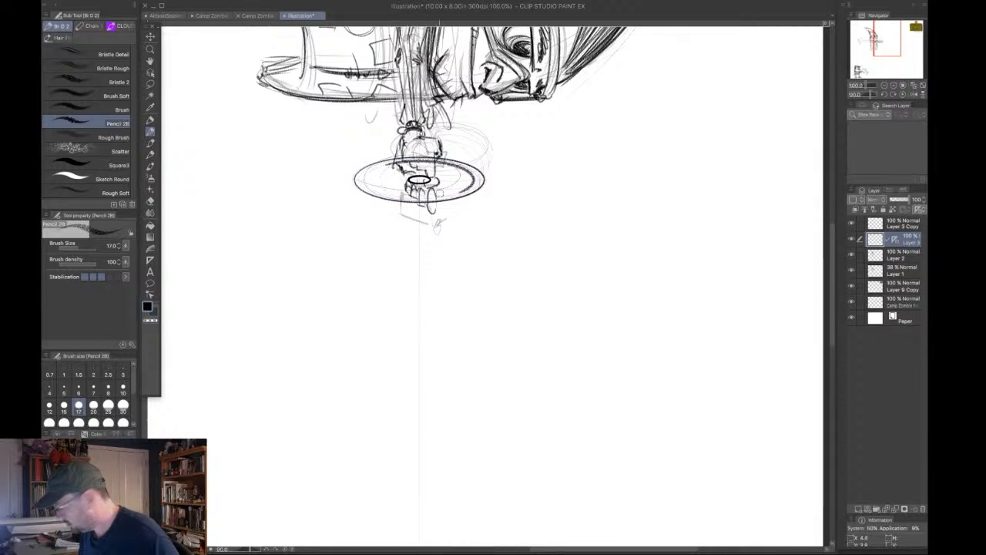
click(150, 155)
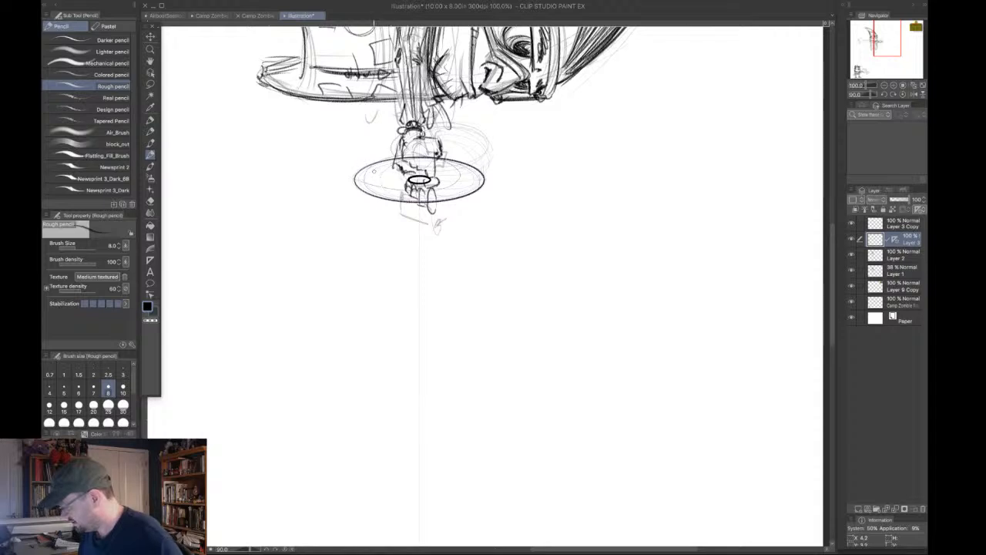
mouse_move(374, 171)
mouse_down()
mouse_move(427, 162)
mouse_move(467, 194)
mouse_move(368, 183)
mouse_move(471, 187)
mouse_move(443, 163)
mouse_move(471, 188)
mouse_up()
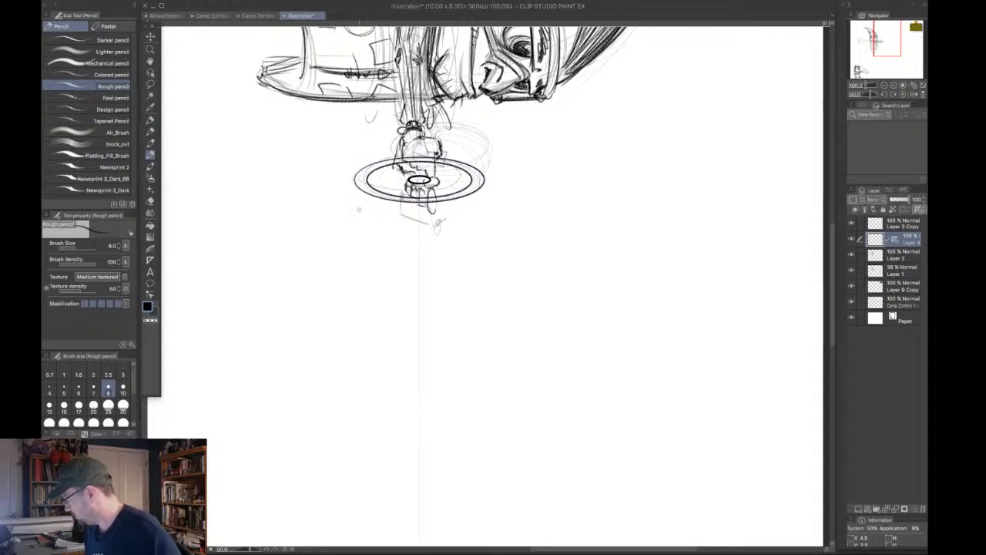
Hide the concentric ruler, merge the copied rings layer into Layer 3, and toggle its visibility to check the rings.
click(897, 94)
click(915, 202)
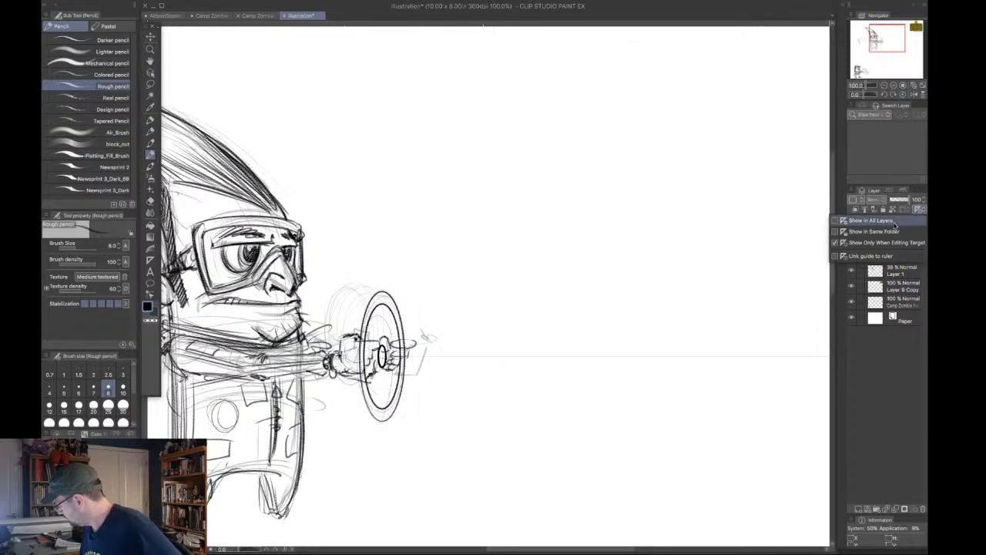
click(870, 243)
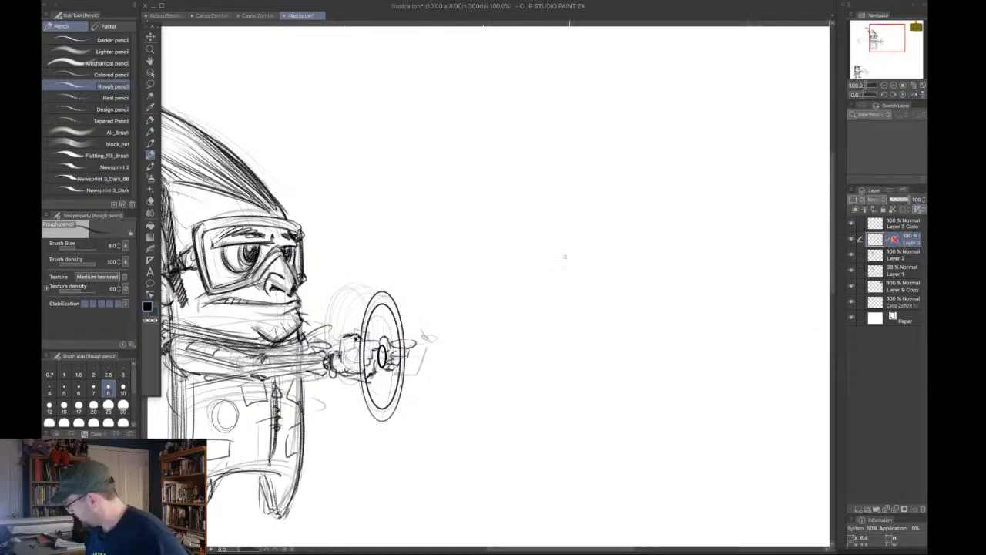
click(916, 209)
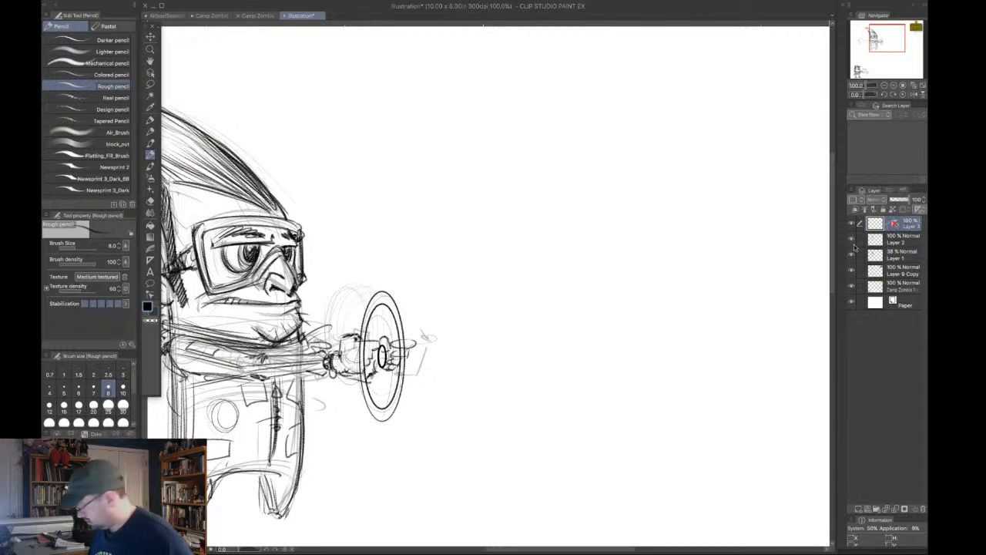
click(851, 223)
click(851, 224)
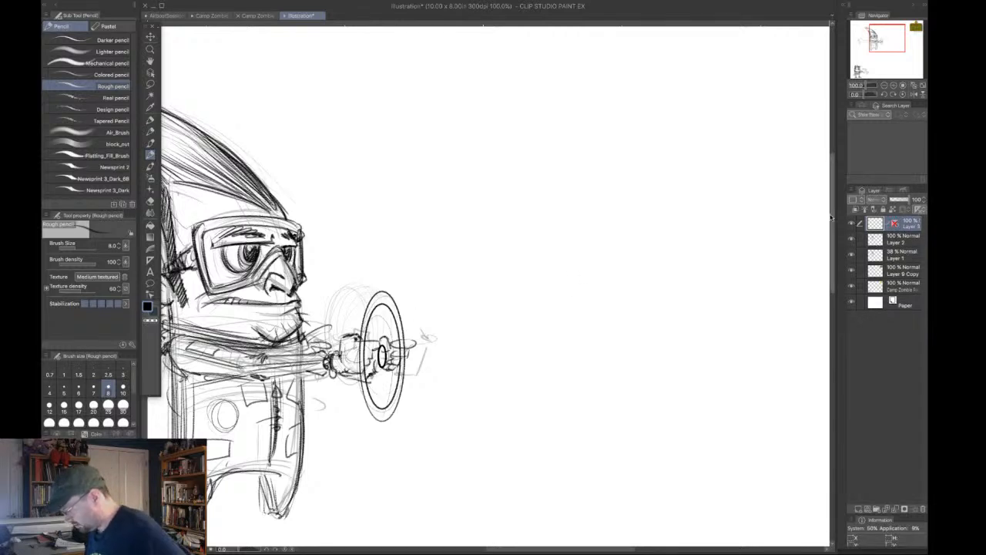
Erase the ring lines that cross the pointing hand and fingers using the Soft eraser at size 20.
click(150, 201)
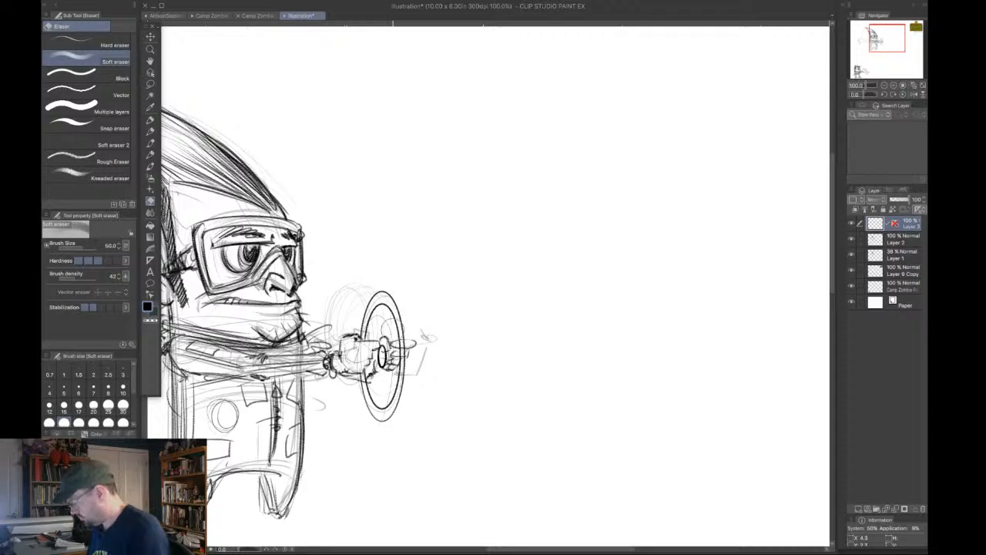
click(94, 404)
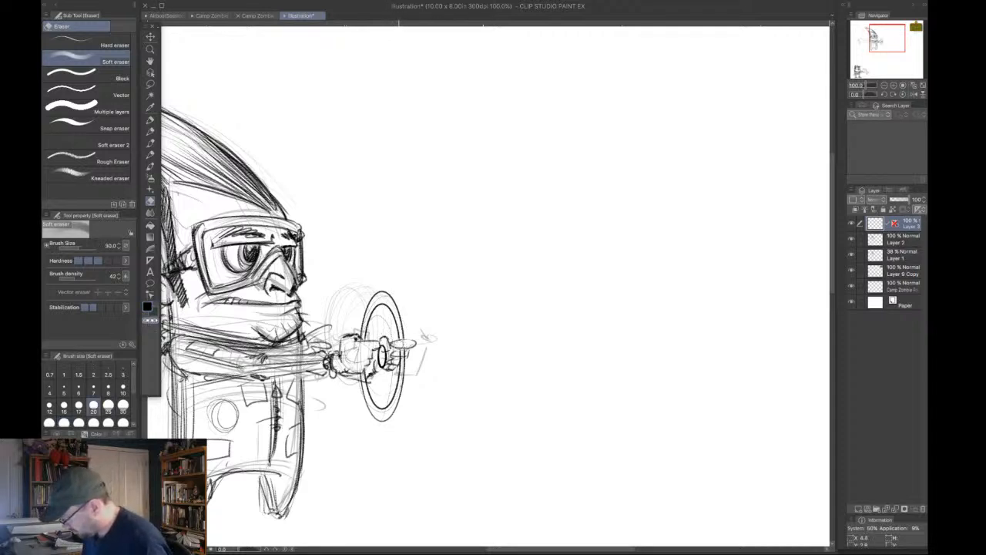
drag(398, 347, 394, 362)
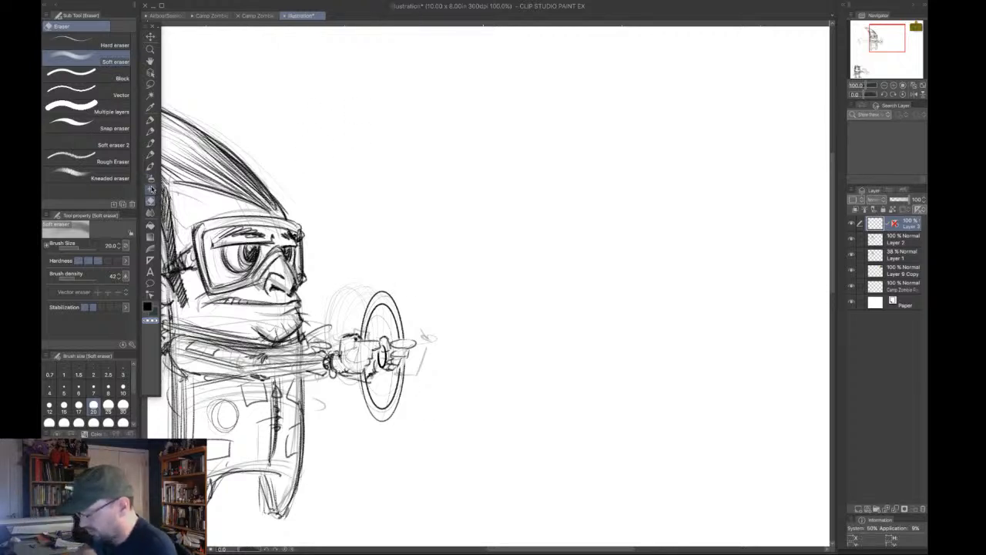
Replace the ruler layer with a ruler-free copy of the rings, undoing the deletion that takes the rings away.
click(150, 154)
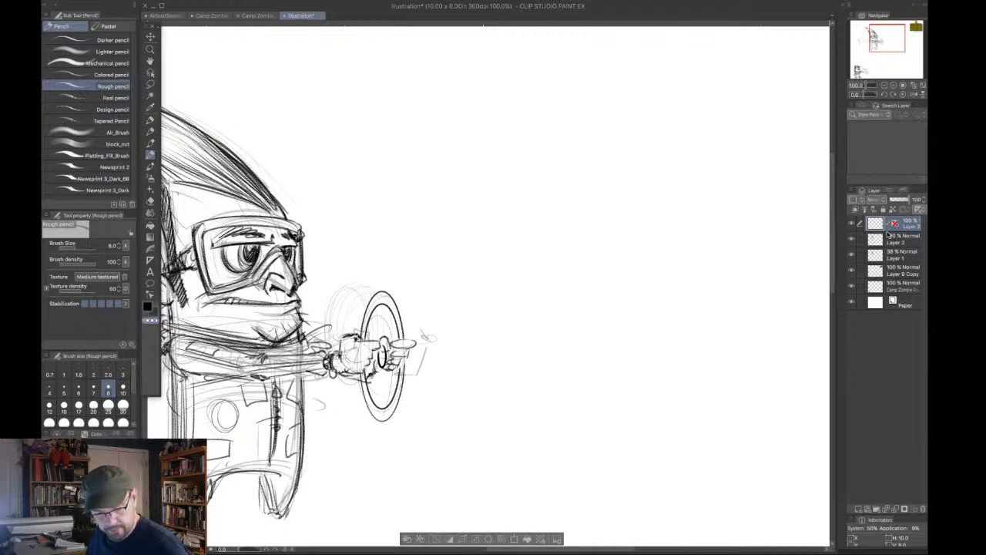
click(923, 509)
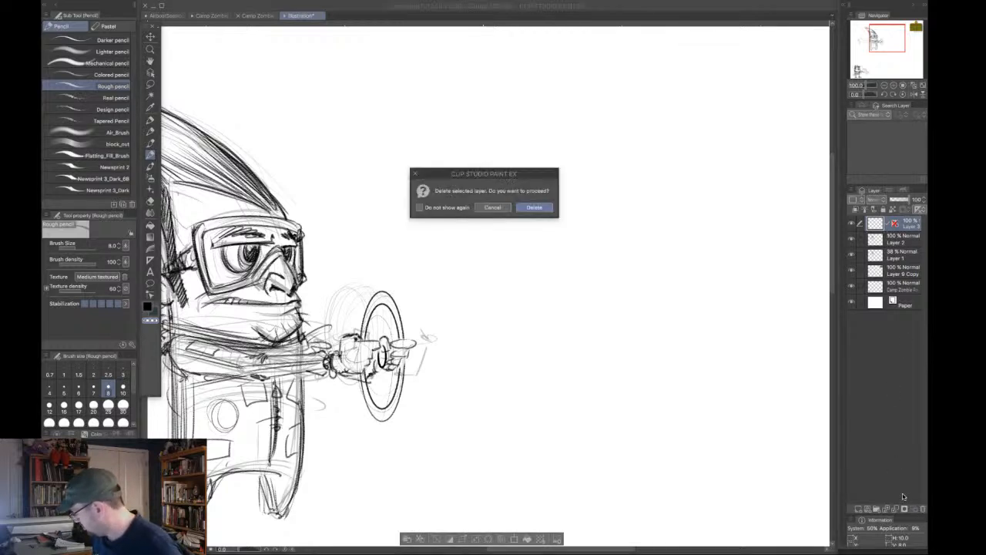
click(534, 208)
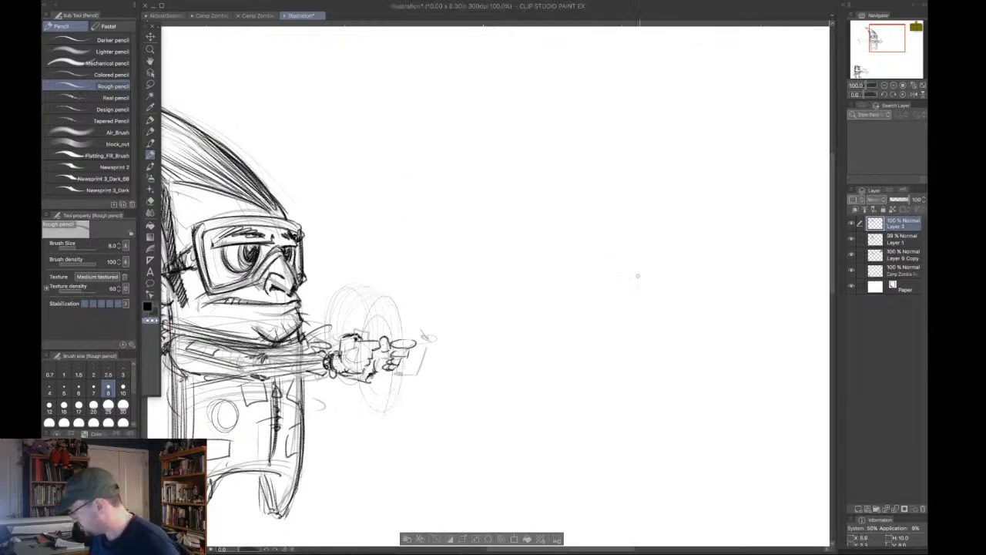
key(ctrl+z)
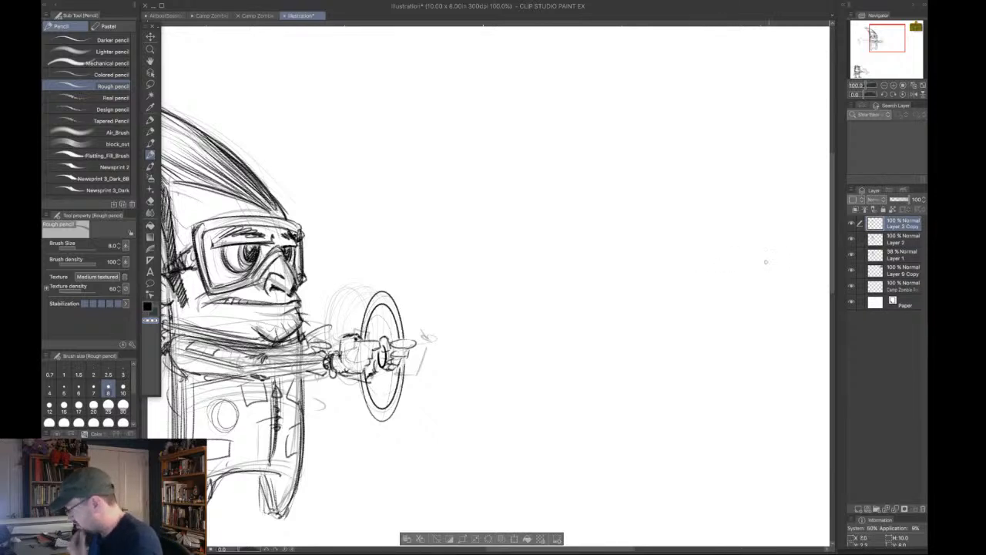
On Layer 2, redraw the pointing hand's fingers curled into a grip around the wheel with the Rough pencil.
click(898, 239)
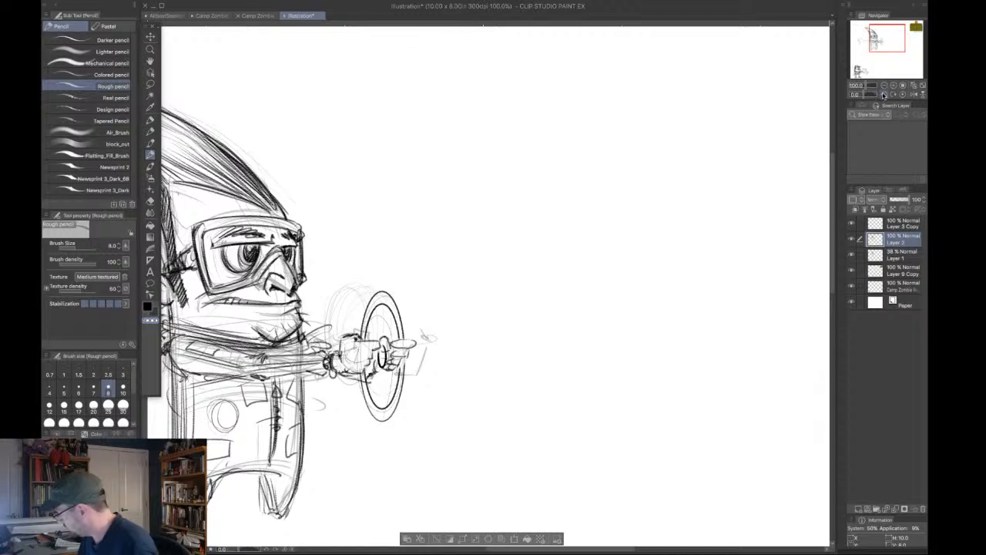
drag(878, 91, 868, 93)
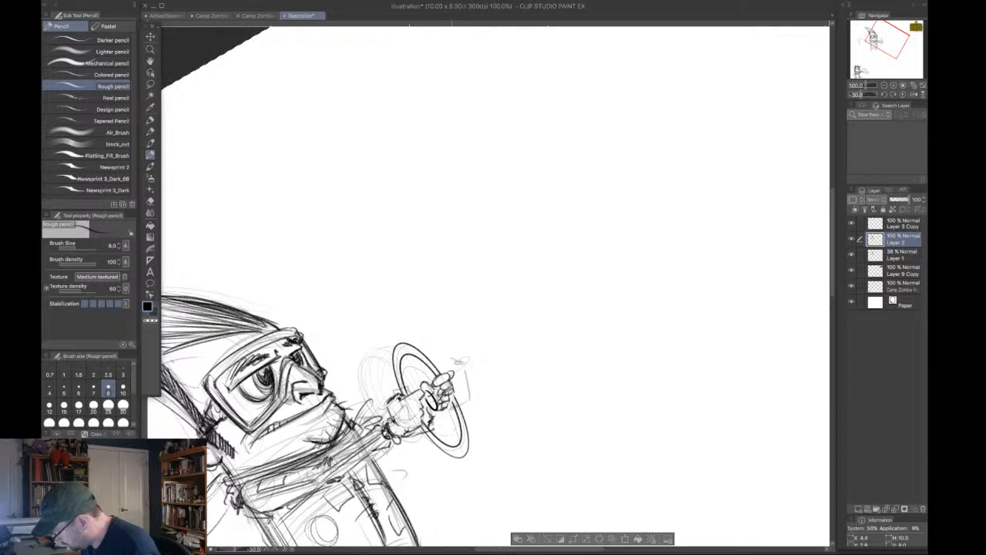
drag(447, 397, 455, 395)
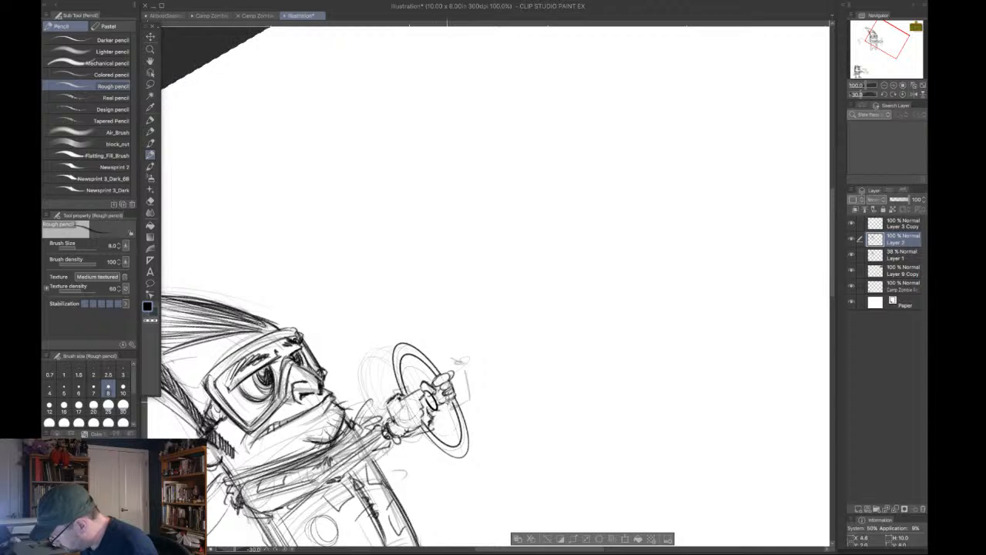
mouse_move(452, 393)
mouse_down()
mouse_move(446, 401)
mouse_move(450, 376)
mouse_up()
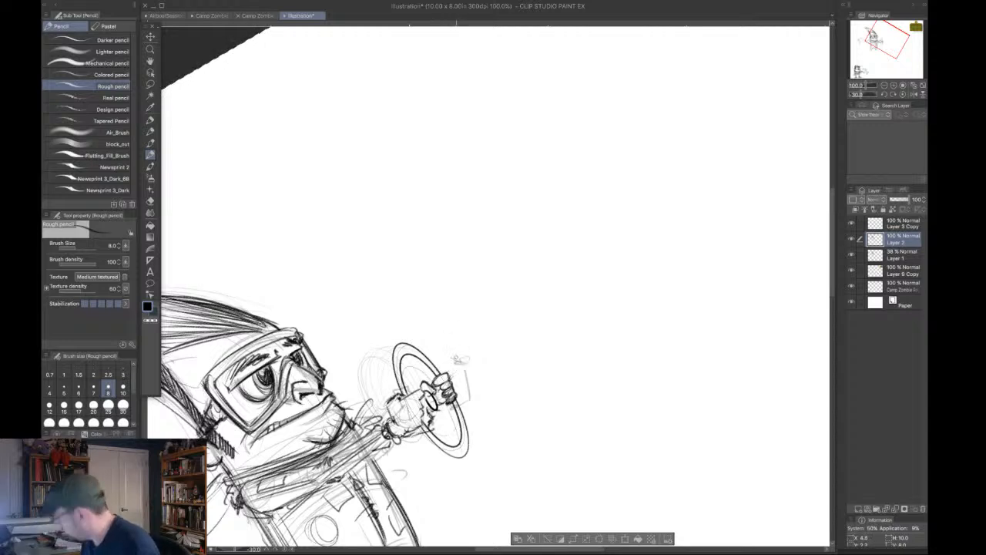
click(898, 94)
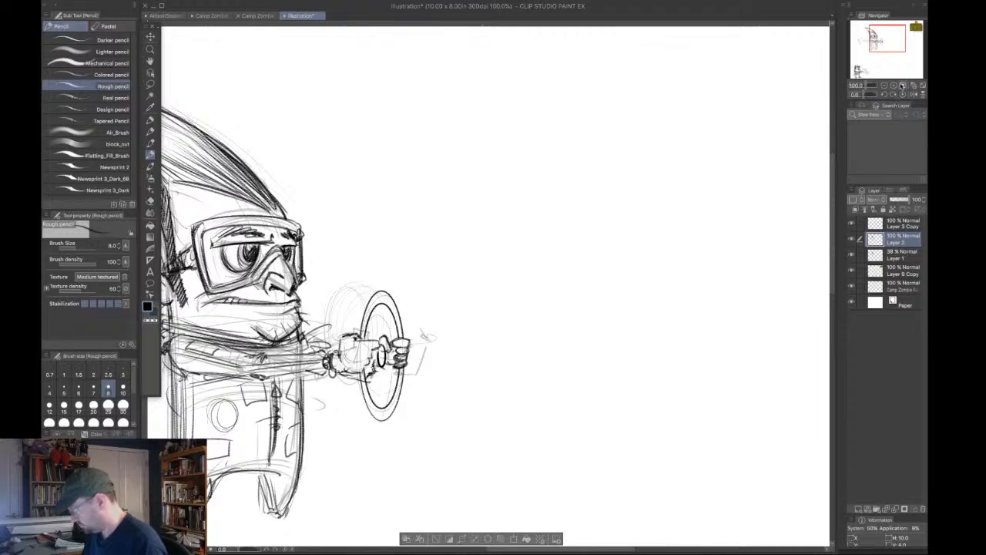
click(893, 86)
click(893, 86)
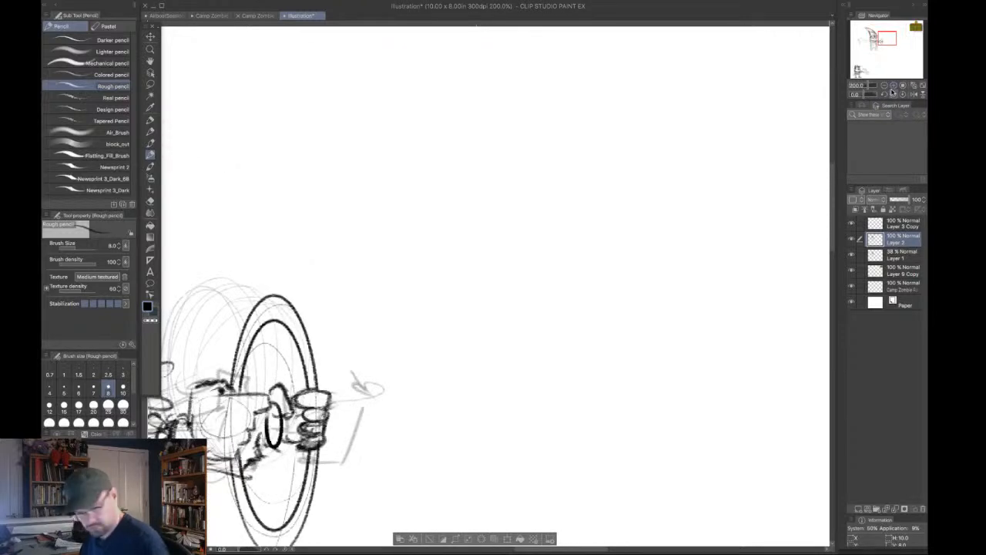
key(super+o)
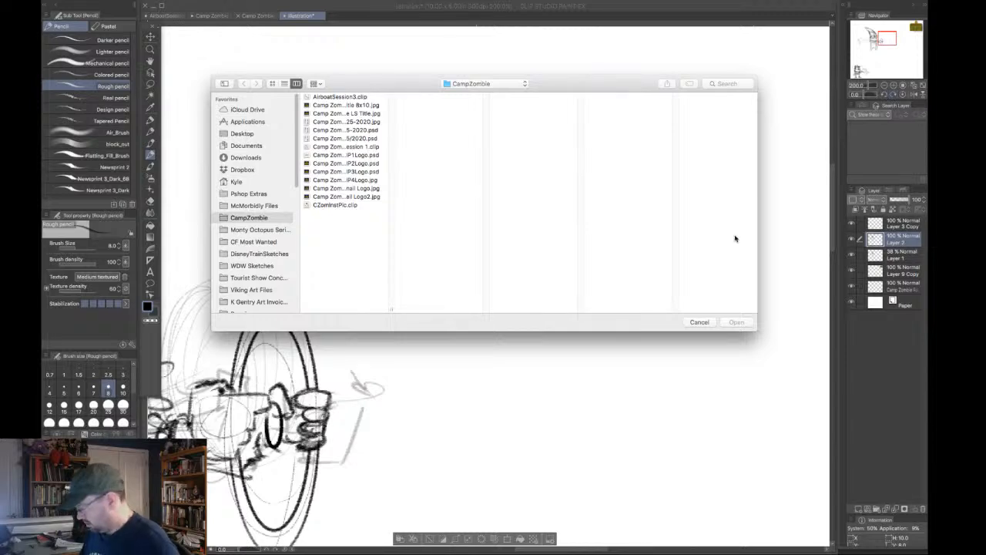
click(699, 322)
key(super+0)
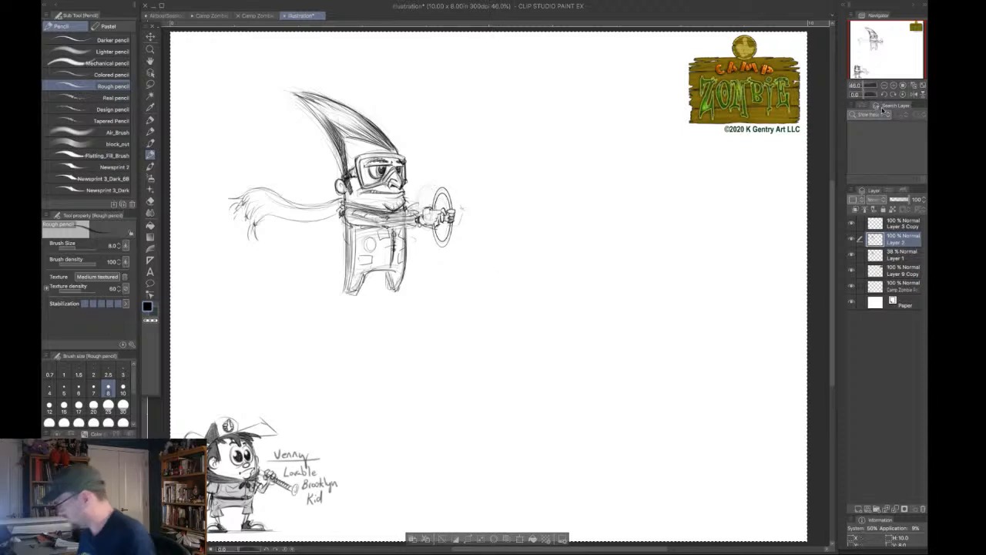
Draw spokes inside the inner ring above and below the hand to turn the rings into a steering wheel.
click(901, 86)
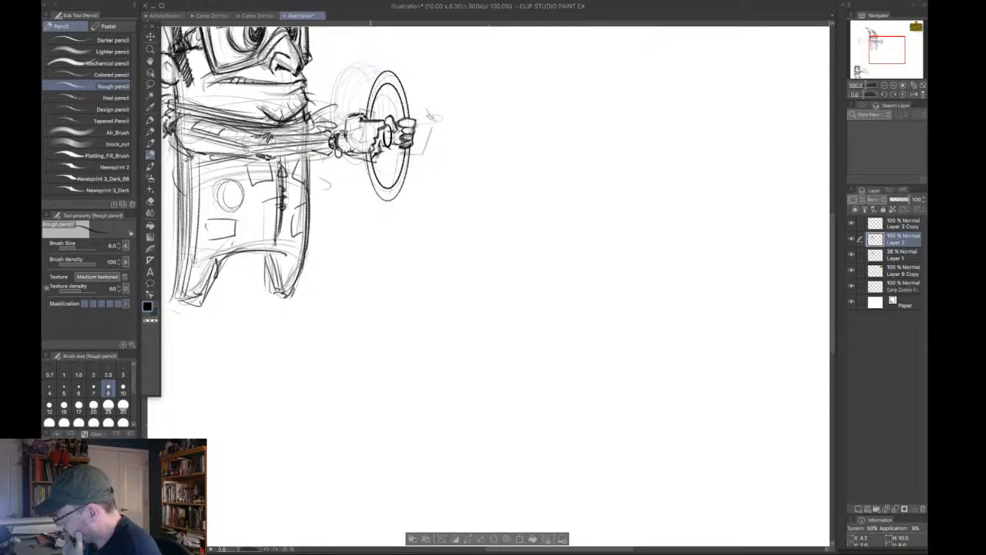
drag(384, 88, 379, 180)
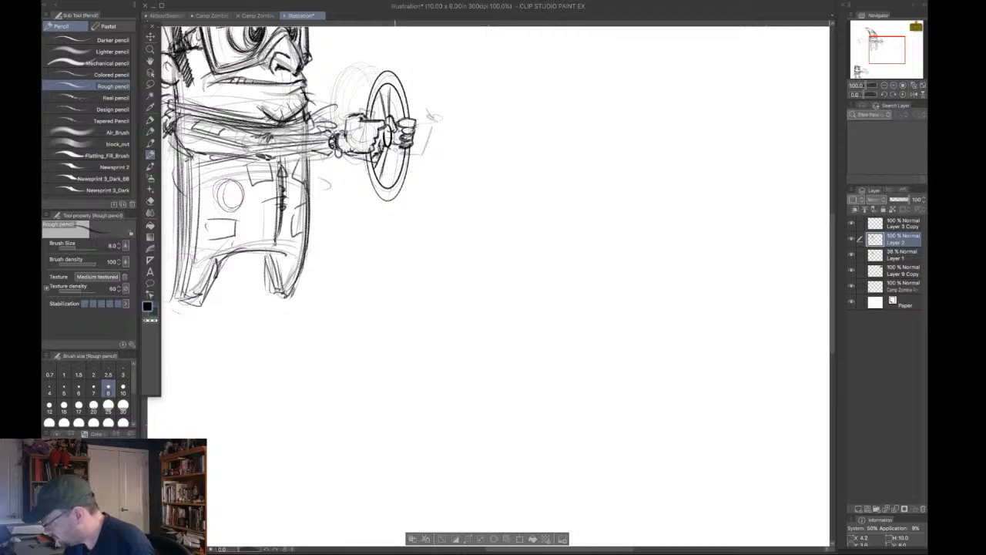
drag(392, 144, 404, 157)
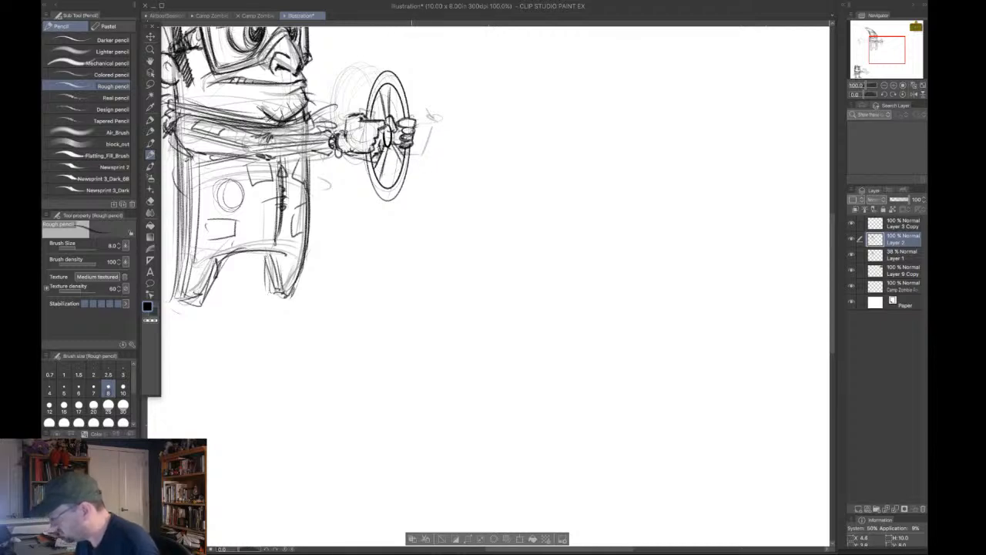
Draw a thick dark shaft from the wheel's hub past the fingers, ending in a crooked, downward-bent tip.
mouse_move(391, 137)
mouse_down()
mouse_move(435, 130)
mouse_move(406, 136)
mouse_up()
mouse_move(398, 139)
mouse_down()
mouse_move(428, 133)
mouse_move(397, 131)
mouse_move(447, 127)
mouse_move(455, 148)
mouse_up()
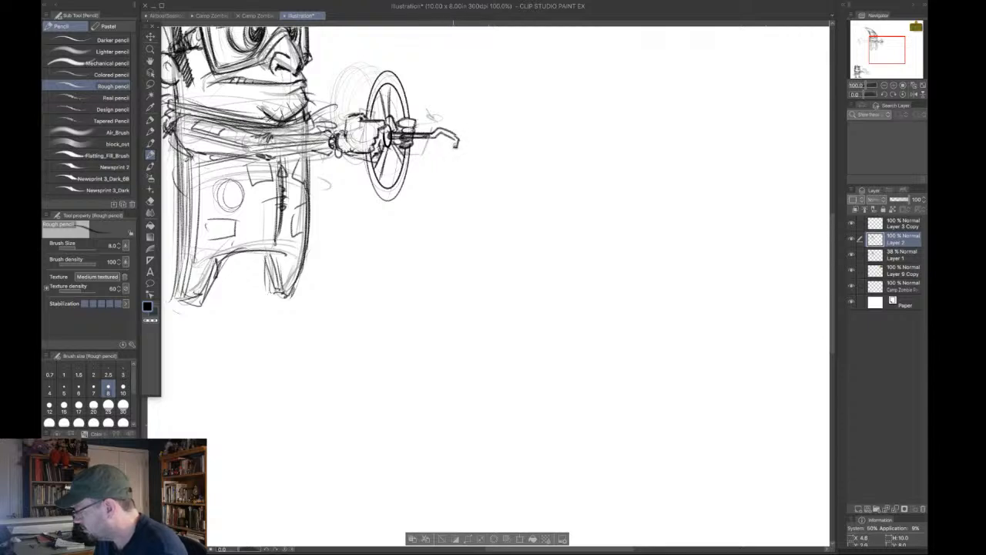
drag(389, 135, 429, 136)
drag(447, 129, 456, 137)
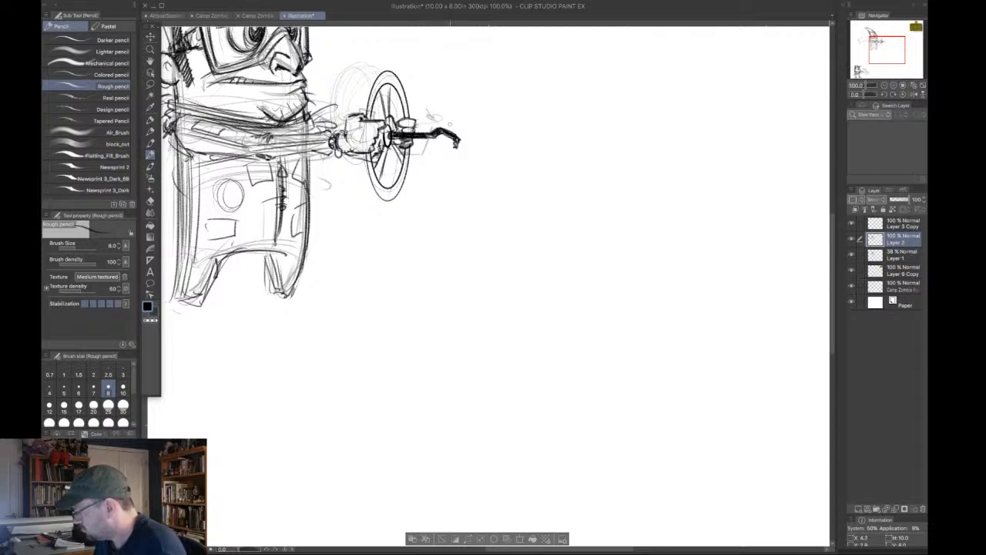
Clean up stray sketch lines around the character using the transparent colour and rework the suit's outline with the Rough pencil.
click(889, 87)
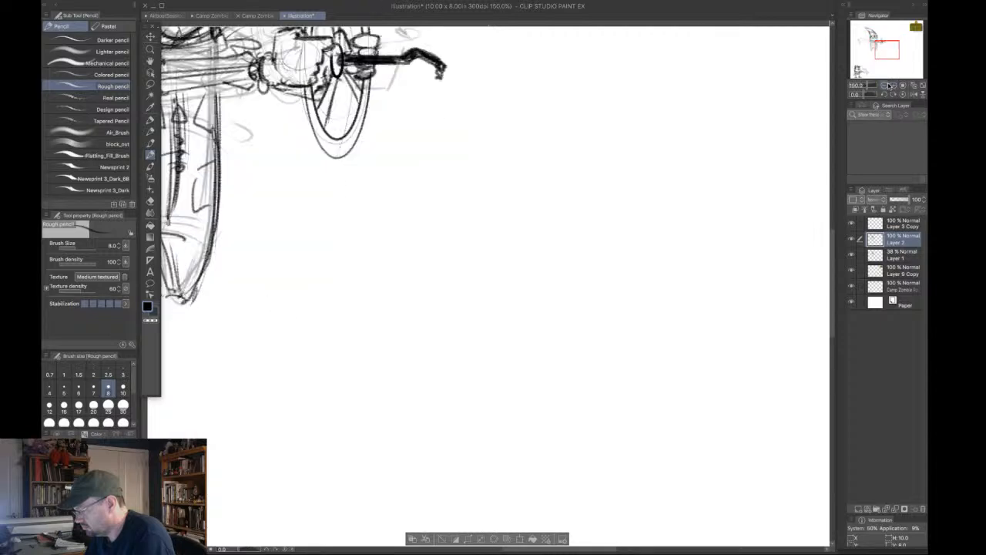
double_click(885, 86)
mouse_move(882, 47)
mouse_down()
mouse_move(885, 38)
mouse_move(873, 41)
mouse_up()
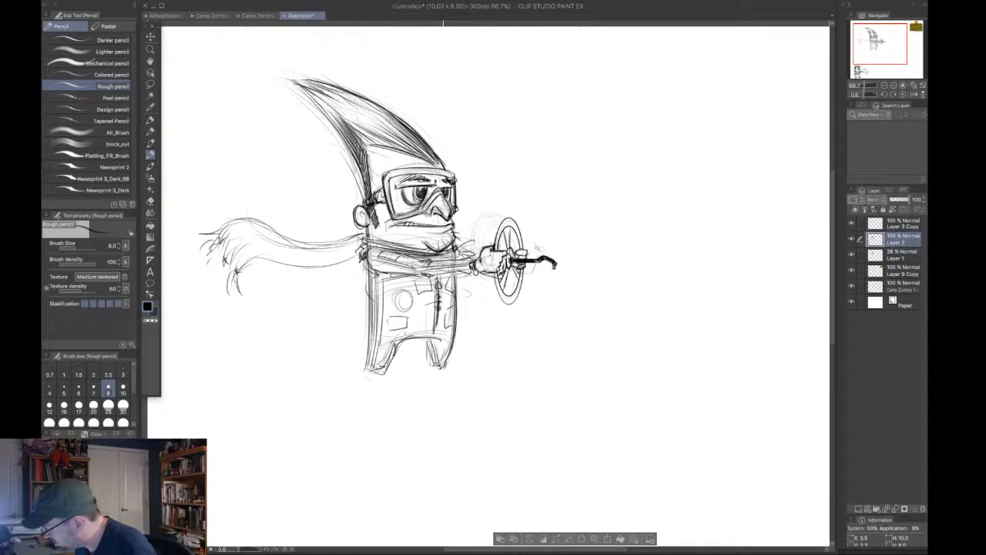
key(c)
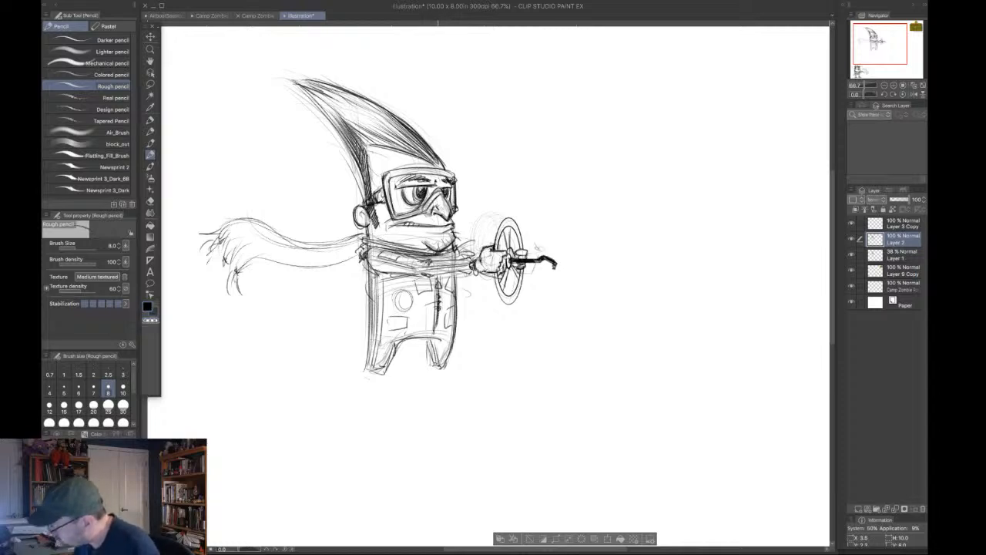
key(c)
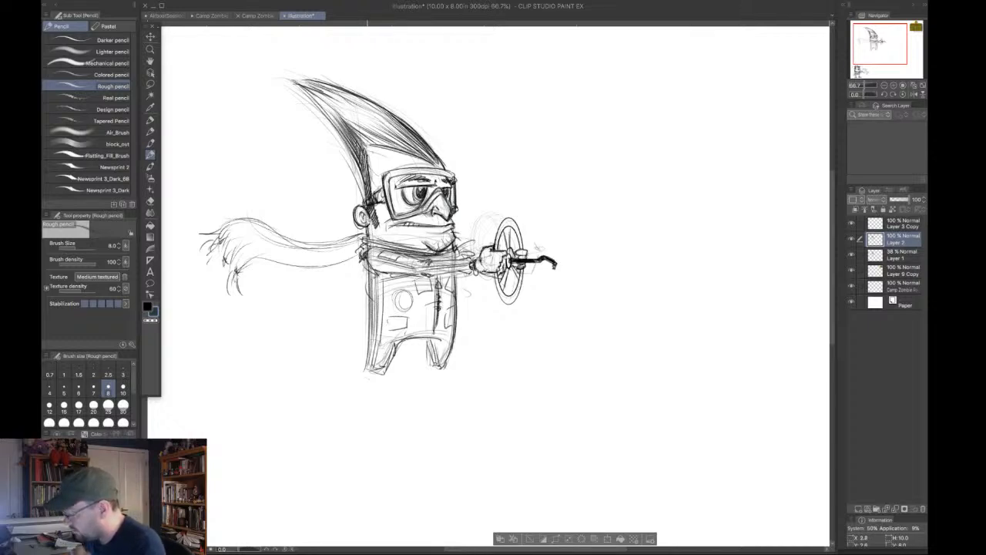
mouse_move(375, 272)
mouse_down()
mouse_move(369, 360)
mouse_move(429, 338)
mouse_move(438, 339)
mouse_move(436, 366)
mouse_move(386, 370)
mouse_move(446, 368)
mouse_move(452, 355)
mouse_up()
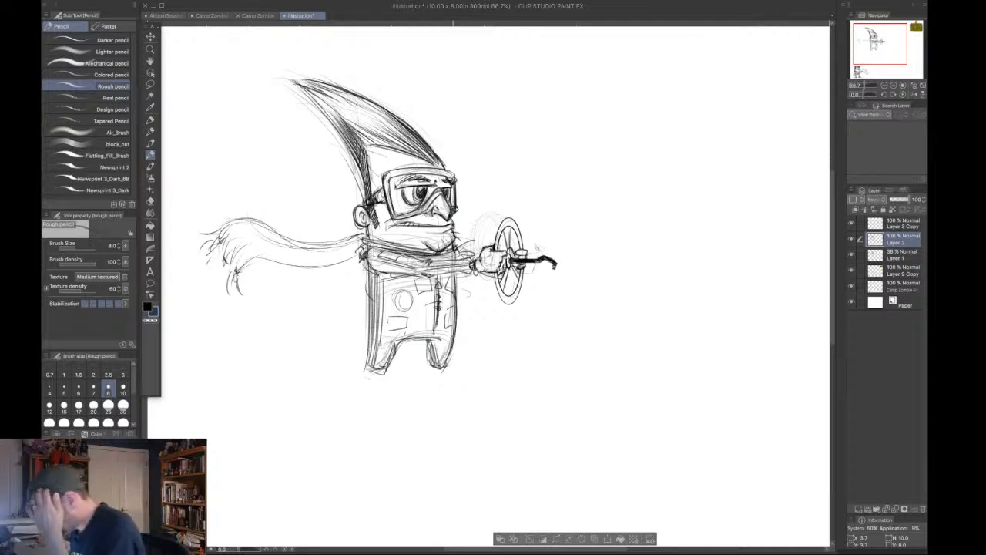
Sketch short lower legs below both trouser hems and light ground lines under them.
drag(878, 53, 885, 48)
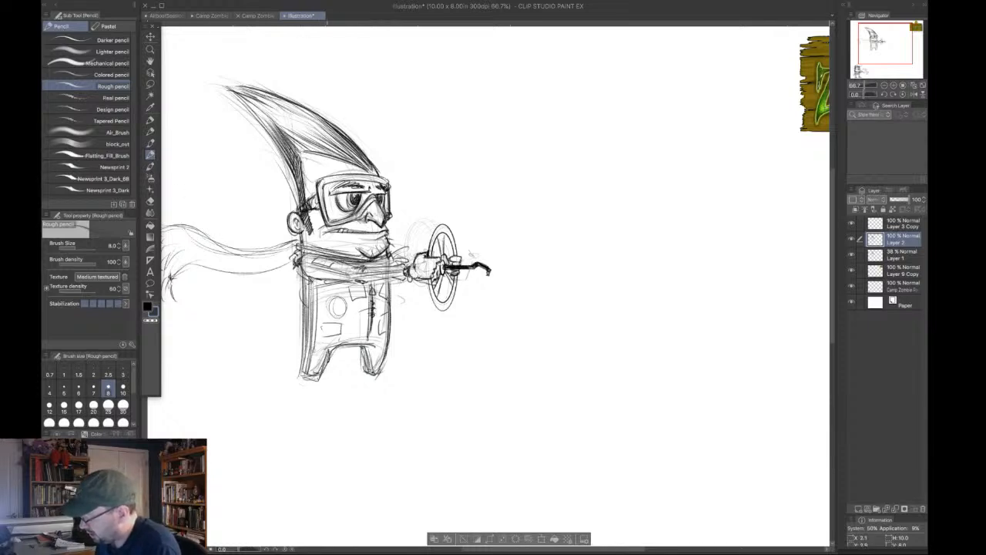
mouse_move(296, 398)
mouse_down()
mouse_move(322, 399)
mouse_move(310, 394)
mouse_up()
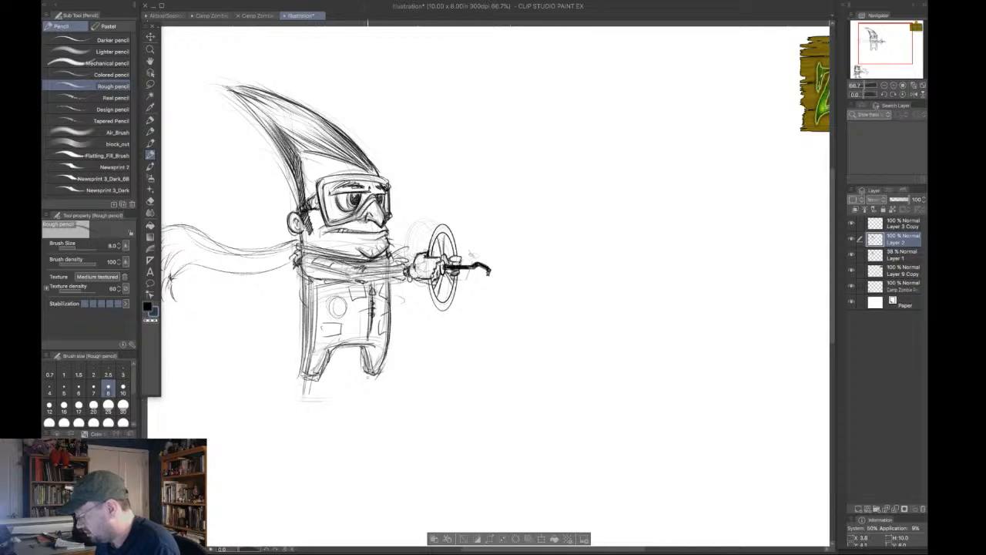
drag(368, 372, 369, 392)
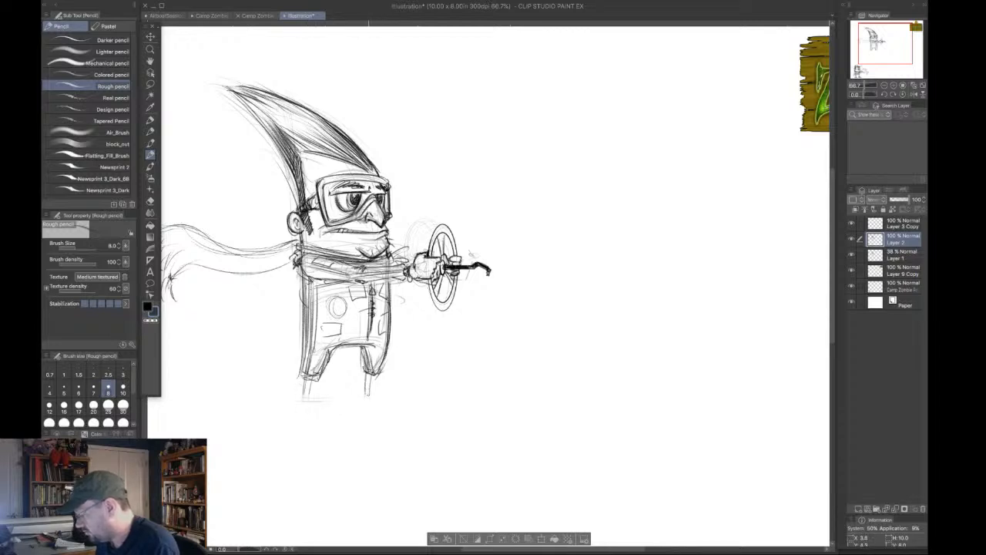
drag(295, 401, 404, 402)
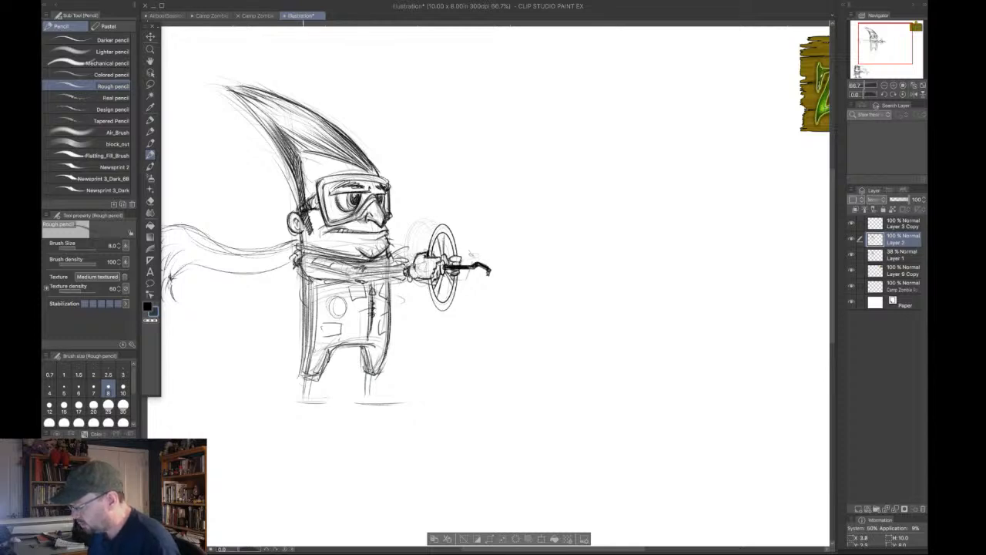
Darken the suit's back edge, the inner trouser lines and hems, and the outstretched sleeve.
drag(305, 271, 300, 377)
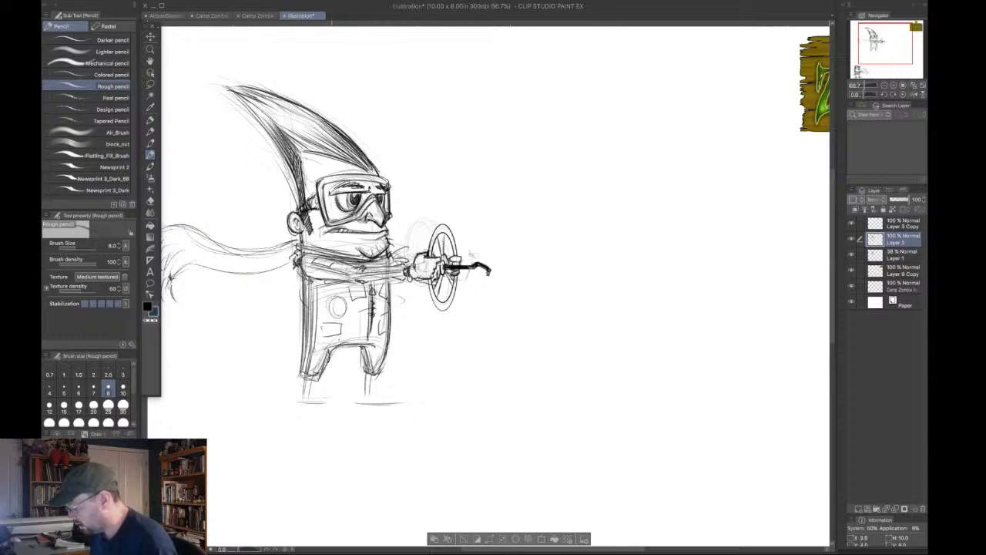
drag(336, 349, 326, 367)
mouse_move(324, 366)
mouse_down()
mouse_move(358, 344)
mouse_move(374, 347)
mouse_move(361, 368)
mouse_move(382, 375)
mouse_up()
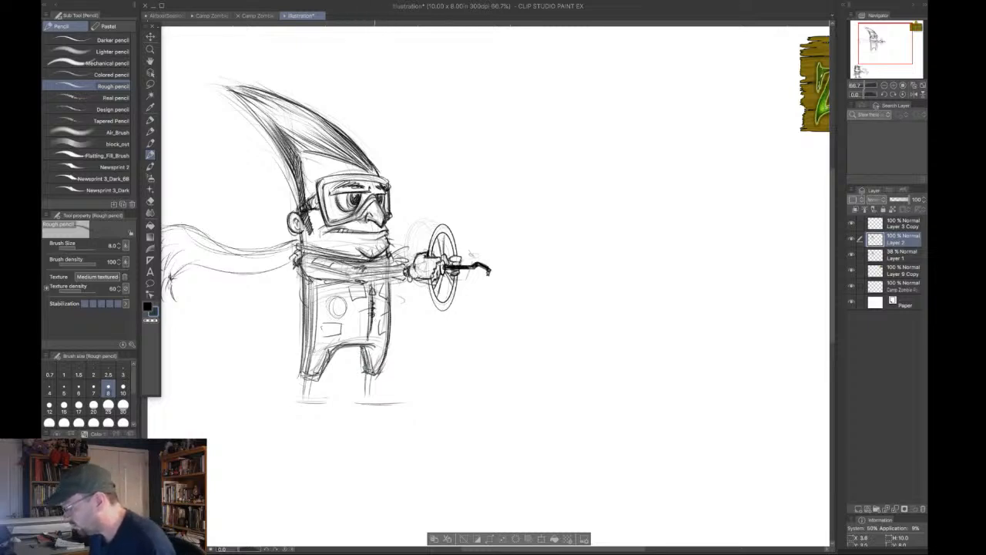
mouse_move(367, 282)
mouse_down()
mouse_move(394, 278)
mouse_move(405, 261)
mouse_up()
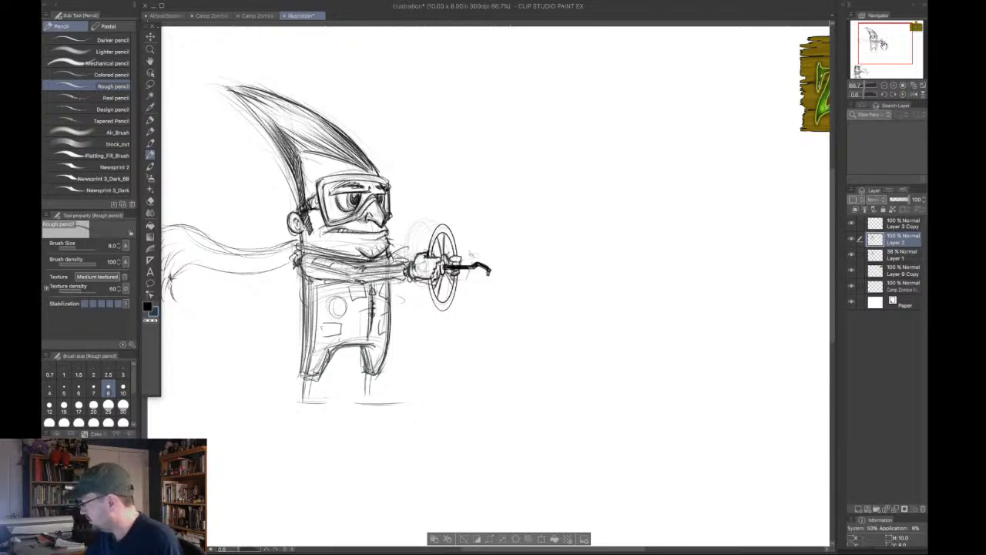
Draw a rounded shoe with a flat sole at the end of each leg.
drag(883, 44, 874, 46)
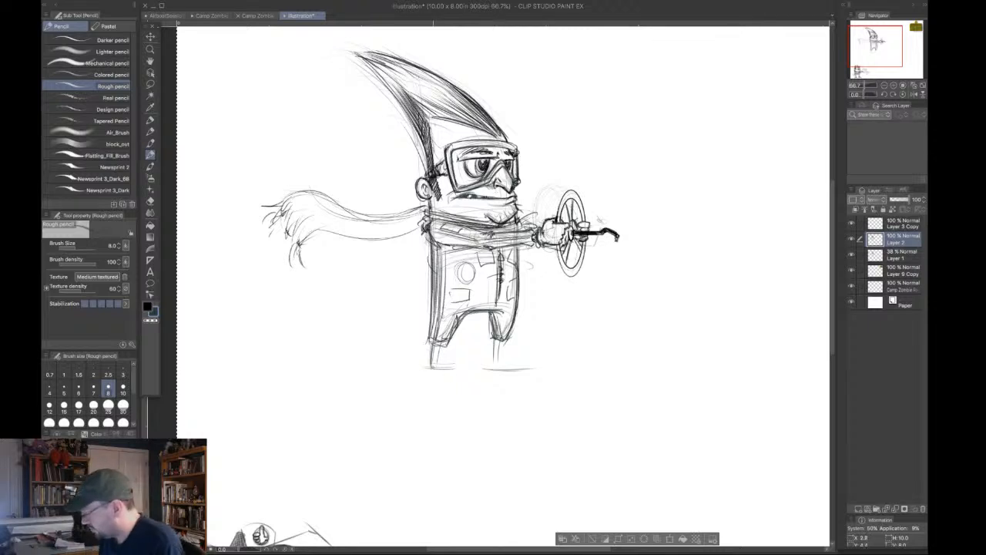
mouse_move(436, 359)
mouse_down()
mouse_move(459, 376)
mouse_move(530, 361)
mouse_up()
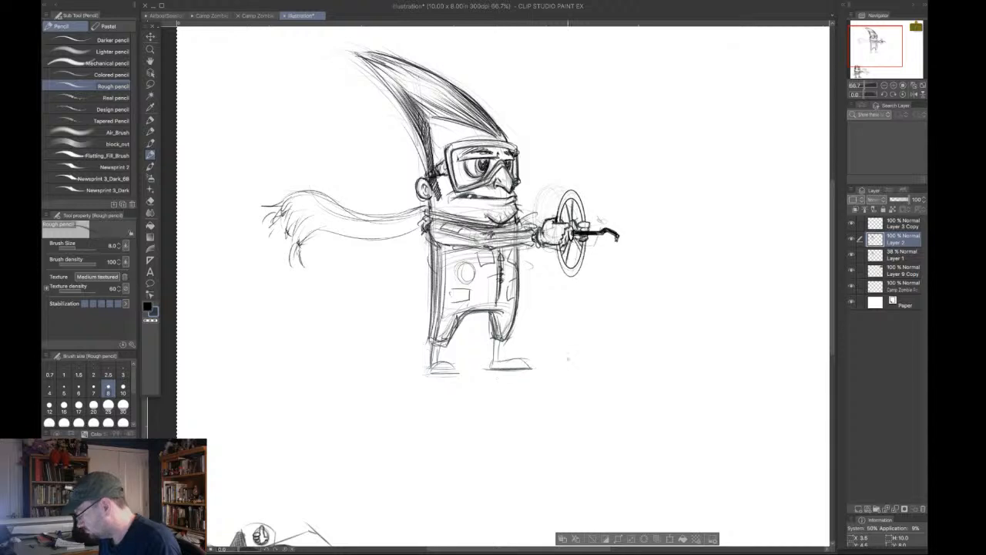
mouse_move(430, 357)
mouse_down()
mouse_move(424, 373)
mouse_move(456, 366)
mouse_up()
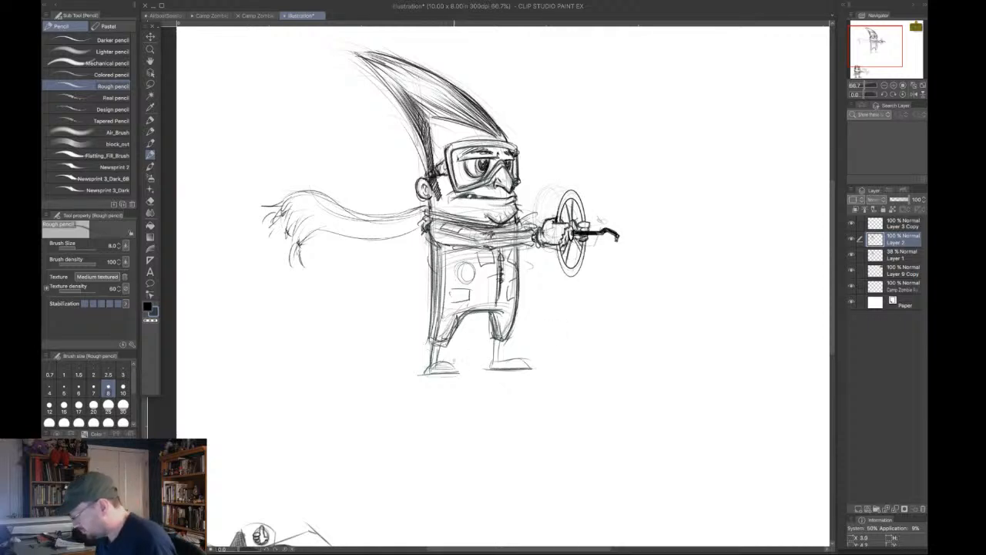
drag(425, 374, 526, 370)
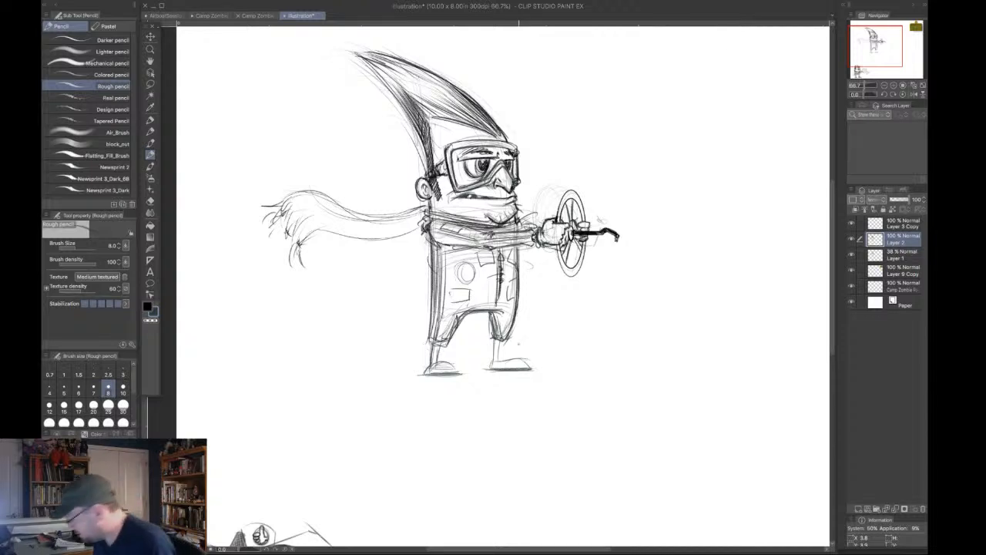
mouse_move(499, 362)
mouse_down()
mouse_move(523, 357)
mouse_move(538, 367)
mouse_move(498, 364)
mouse_move(512, 357)
mouse_move(508, 369)
mouse_up()
mouse_move(432, 367)
mouse_down()
mouse_move(457, 368)
mouse_move(438, 358)
mouse_move(461, 369)
mouse_up()
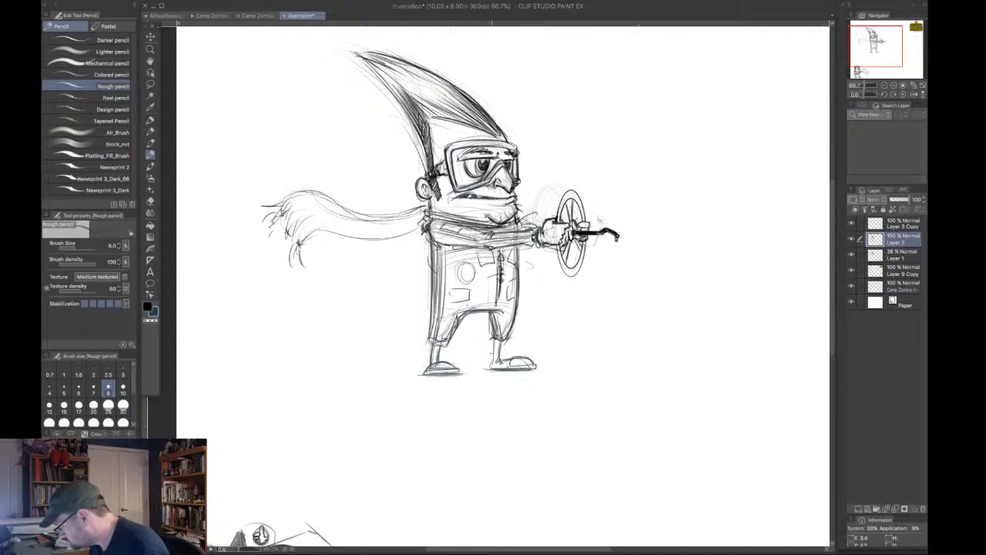
Erase the old trouser hems above both ankles.
drag(489, 340, 497, 345)
mouse_move(432, 340)
mouse_down()
mouse_move(436, 352)
mouse_move(449, 338)
mouse_up()
mouse_move(492, 339)
mouse_down()
mouse_move(503, 347)
mouse_move(507, 338)
mouse_up()
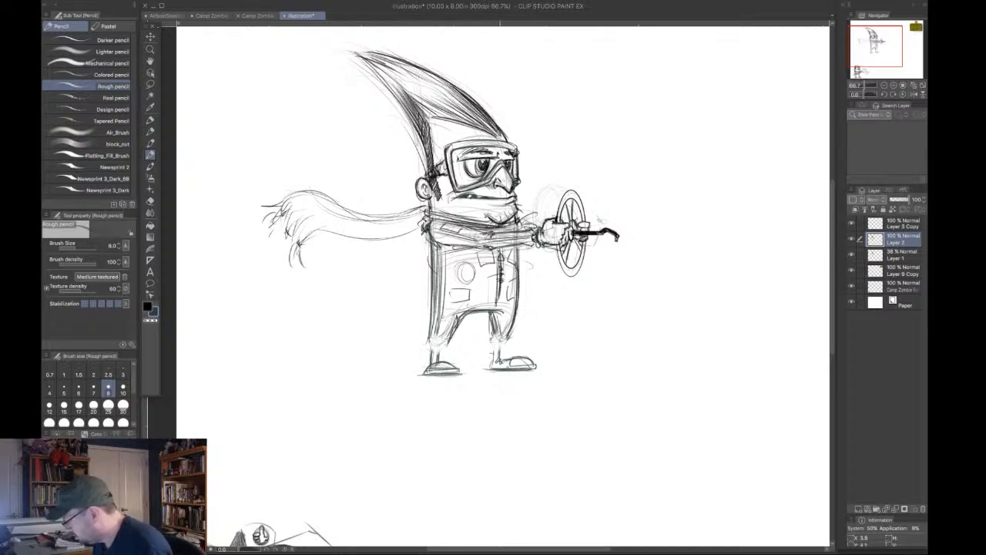
Extend both trouser legs down to the shoes with new outlines and refine the lines of the shoes.
mouse_move(444, 347)
mouse_down()
mouse_move(443, 360)
mouse_move(427, 360)
mouse_up()
mouse_move(490, 325)
mouse_down()
mouse_move(488, 349)
mouse_move(505, 352)
mouse_up()
drag(511, 333, 502, 357)
drag(495, 319, 493, 352)
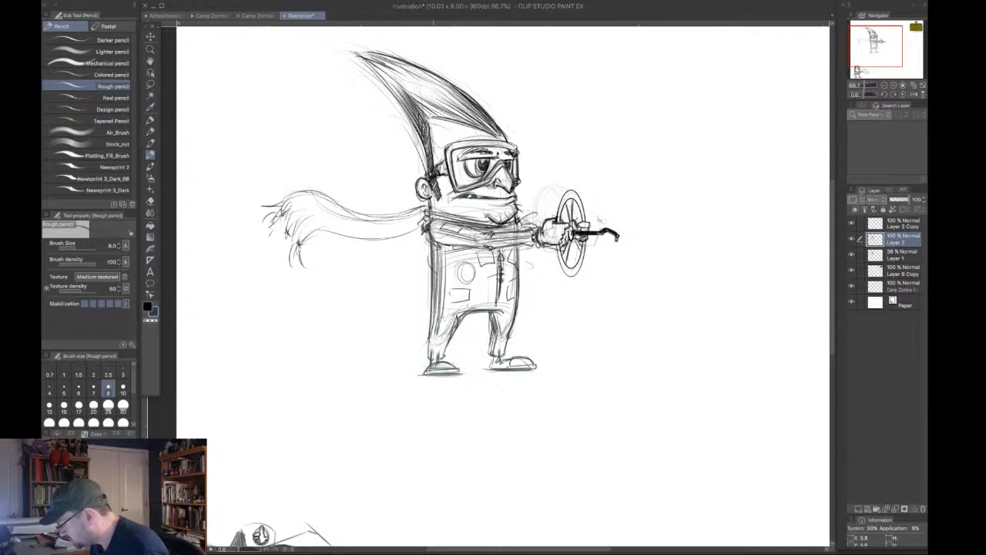
drag(438, 320, 434, 361)
mouse_move(435, 339)
mouse_down()
mouse_move(431, 357)
mouse_move(441, 360)
mouse_move(426, 359)
mouse_move(506, 357)
mouse_move(490, 354)
mouse_up()
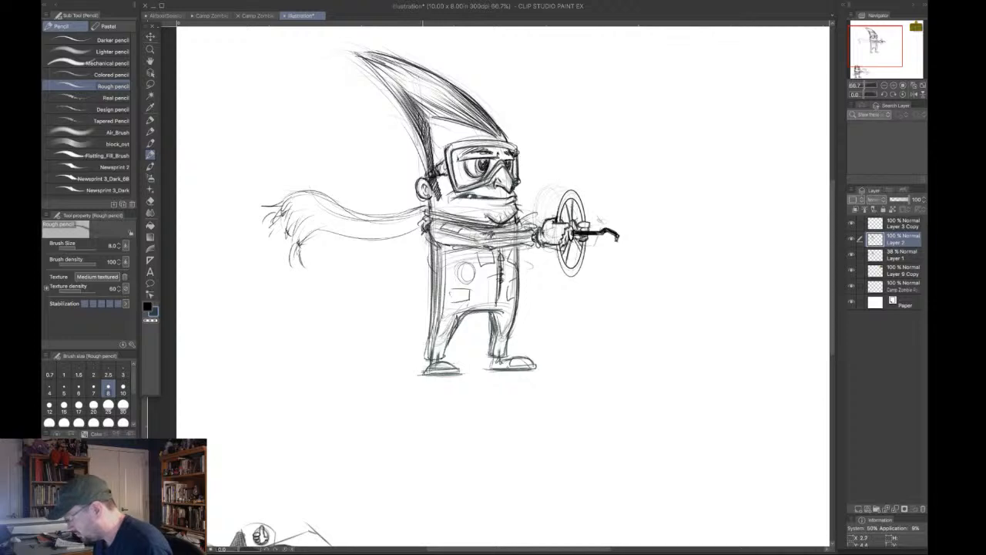
mouse_move(424, 375)
mouse_down()
mouse_move(455, 374)
mouse_move(441, 373)
mouse_up()
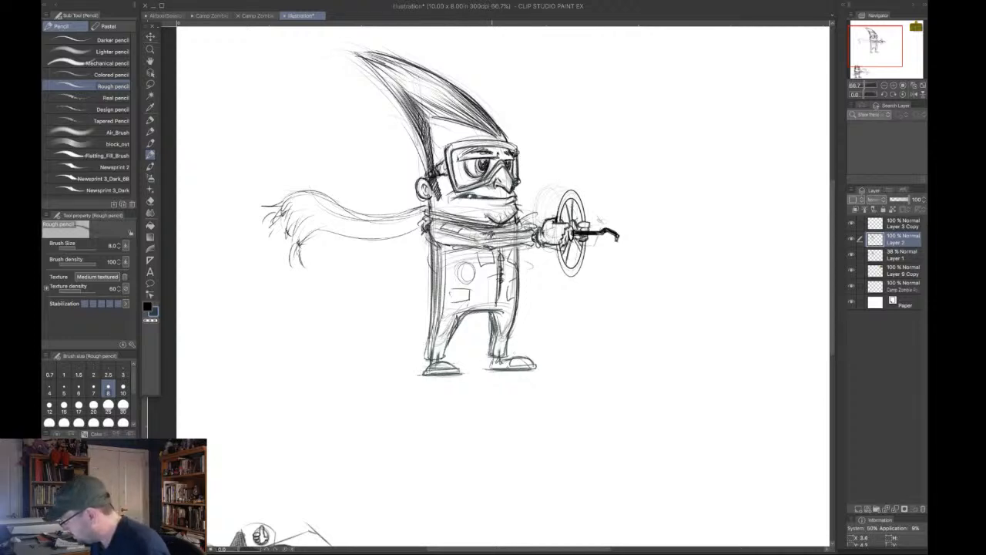
mouse_move(490, 357)
mouse_down()
mouse_move(492, 369)
mouse_move(524, 364)
mouse_move(433, 369)
mouse_up()
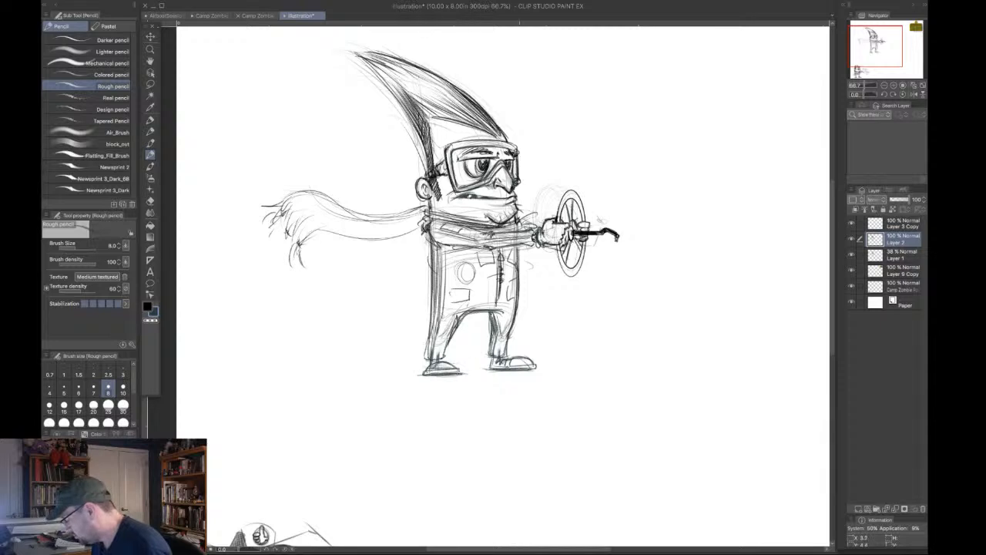
Touch up the sole line of the goggled character's front shoe.
drag(505, 370, 544, 366)
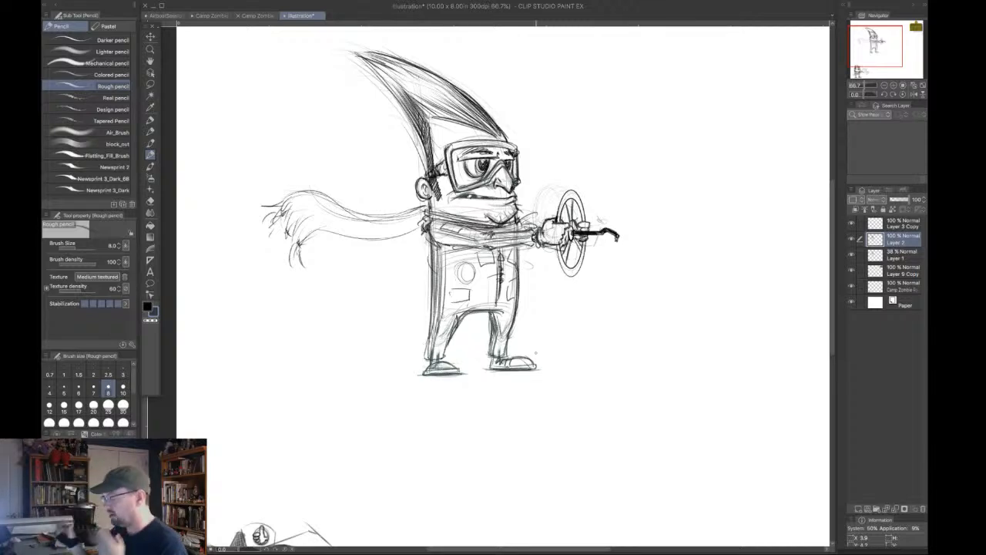
Look over the Camp Zombie Session 1 and AirboatSession3 drawings for reference and return to the Illustration document.
click(214, 15)
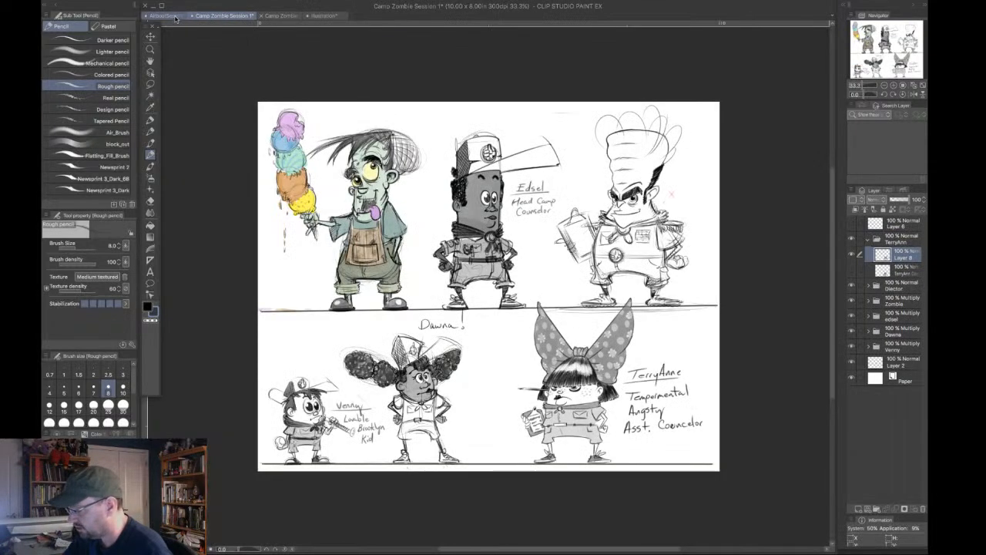
click(179, 15)
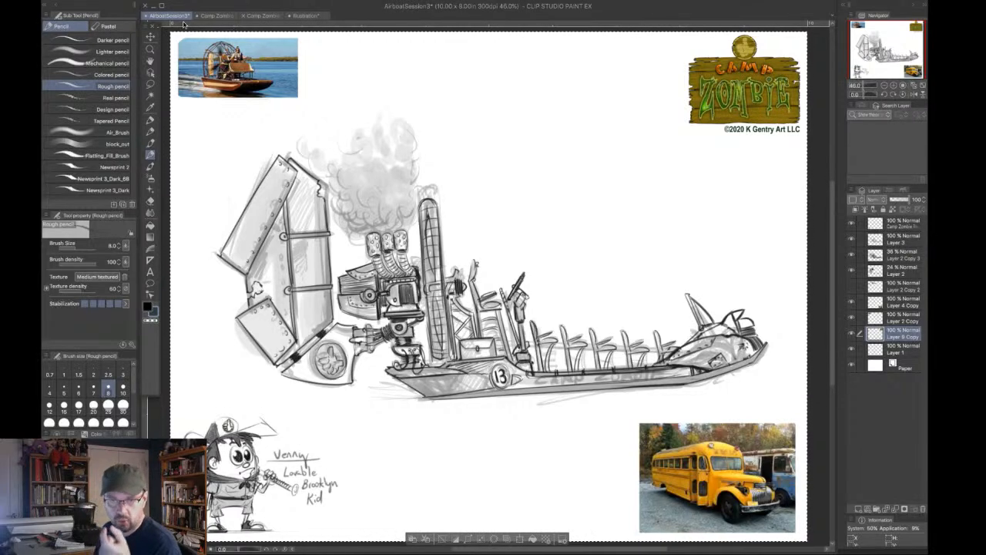
click(304, 16)
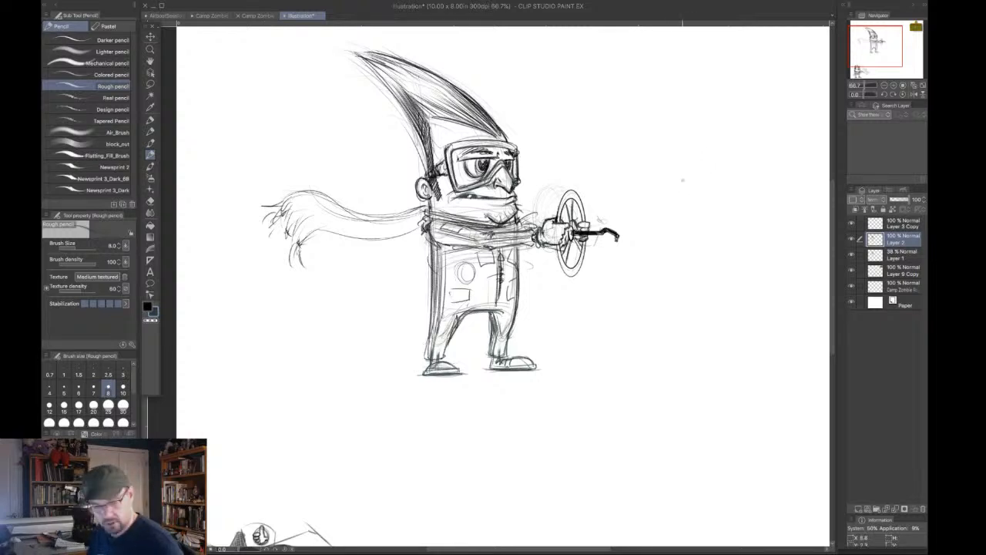
key(super+o)
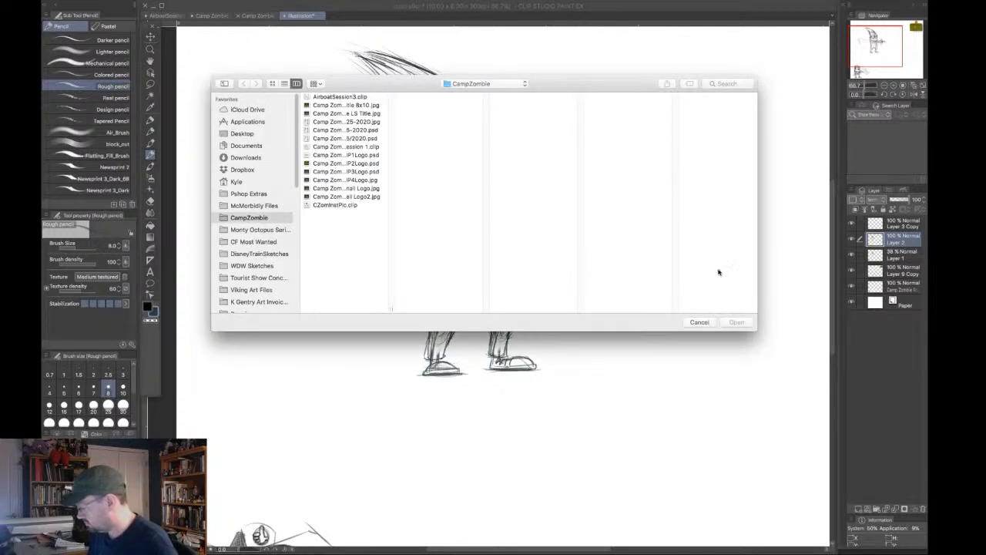
click(699, 322)
Merge Layer 2 and Layer 3 Copy into Layer 1 so the goggled character sits on a single layer.
scroll(700, 326, down, 1)
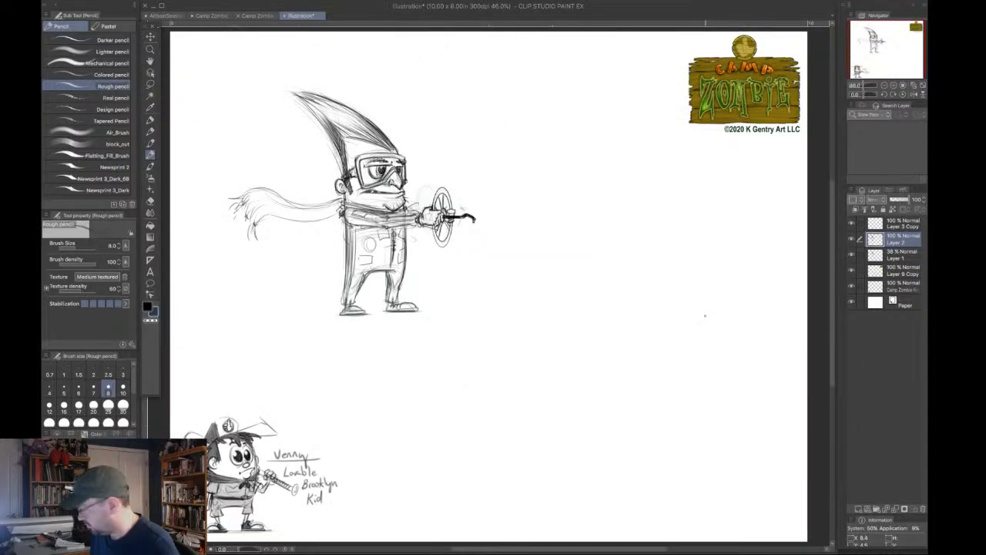
click(885, 85)
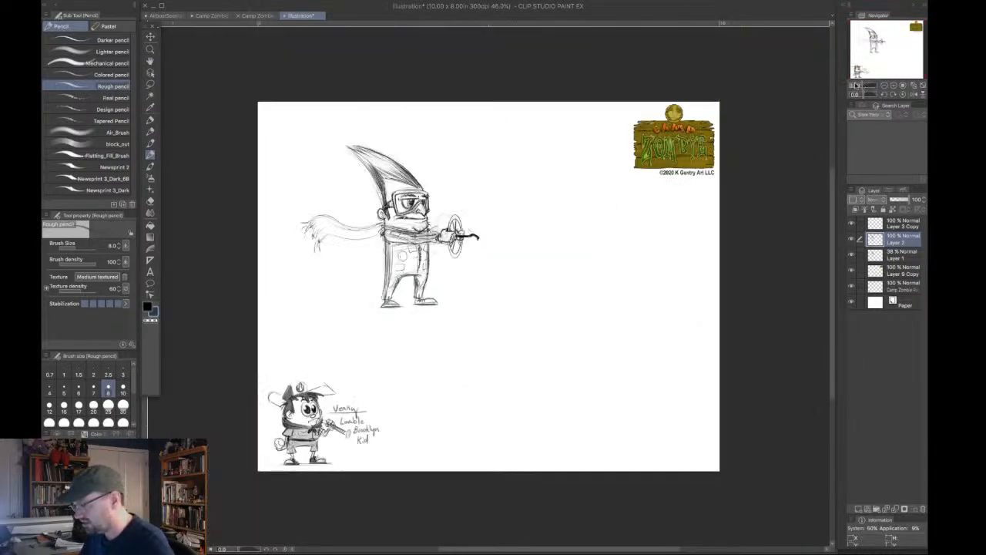
click(150, 37)
key(super+e)
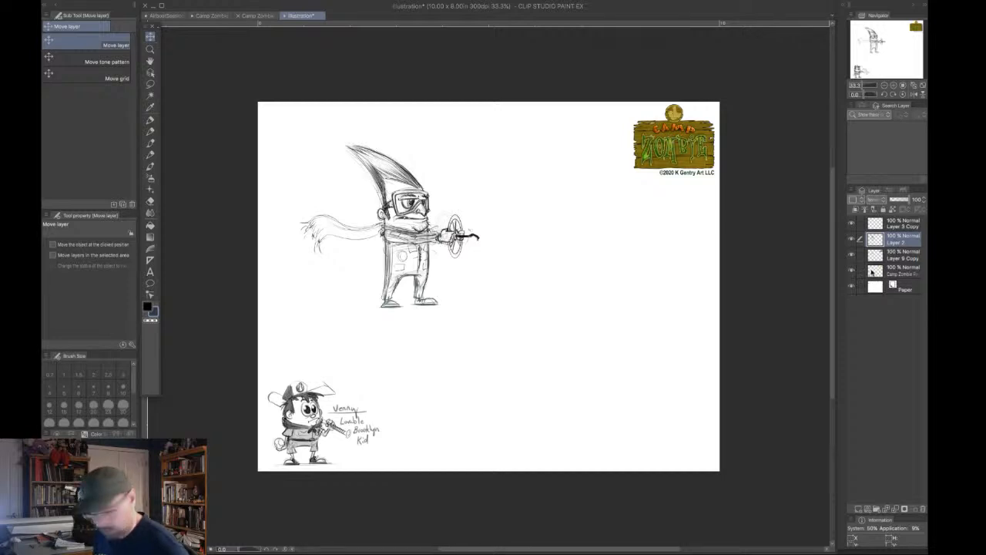
mouse_move(423, 258)
mouse_down()
mouse_move(462, 378)
mouse_move(383, 212)
mouse_move(385, 230)
mouse_move(423, 259)
mouse_up()
click(902, 229)
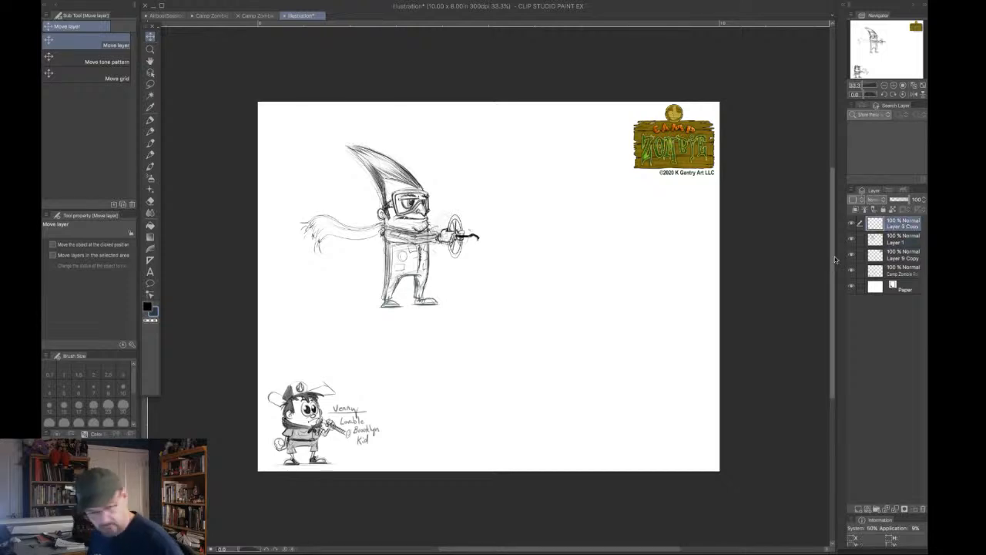
key(super+e)
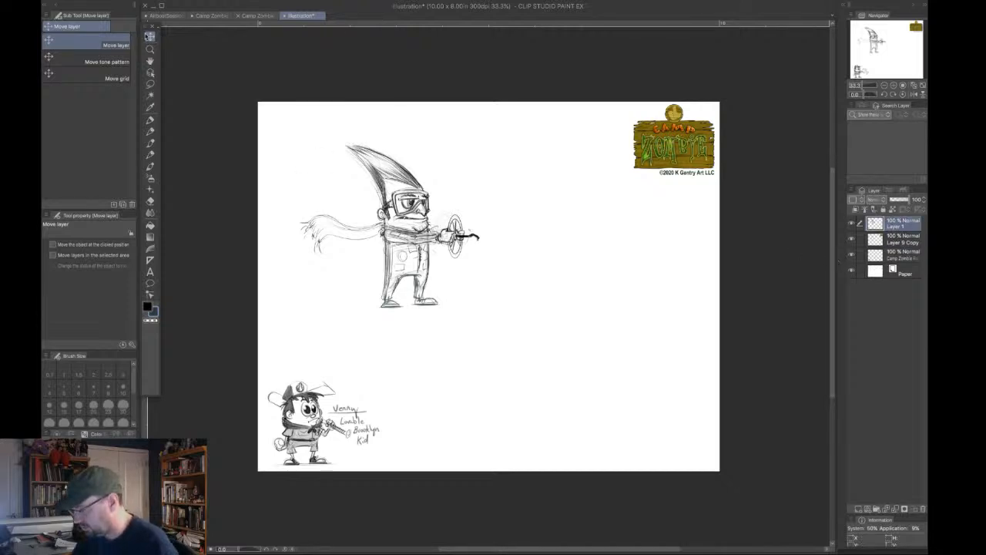
Rotate the goggled character by 1.1 degrees at full scale and place it in the page's upper-left corner.
mouse_move(412, 266)
mouse_down()
mouse_move(386, 240)
mouse_move(447, 406)
mouse_move(437, 425)
mouse_move(396, 420)
mouse_move(418, 426)
mouse_up()
key(ctrl+t)
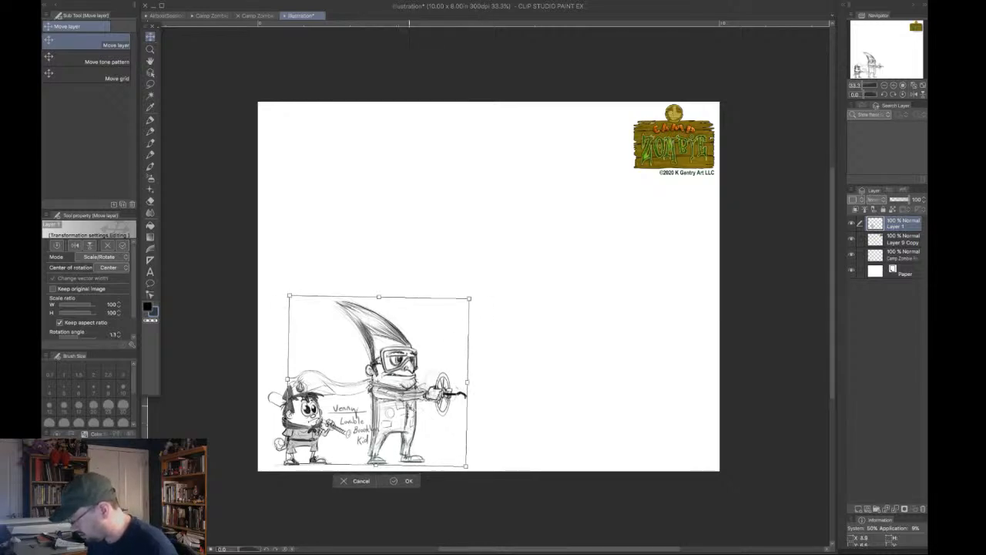
drag(480, 291, 482, 295)
mouse_move(418, 413)
mouse_down()
mouse_move(354, 335)
mouse_move(347, 214)
mouse_move(386, 204)
mouse_move(381, 219)
mouse_up()
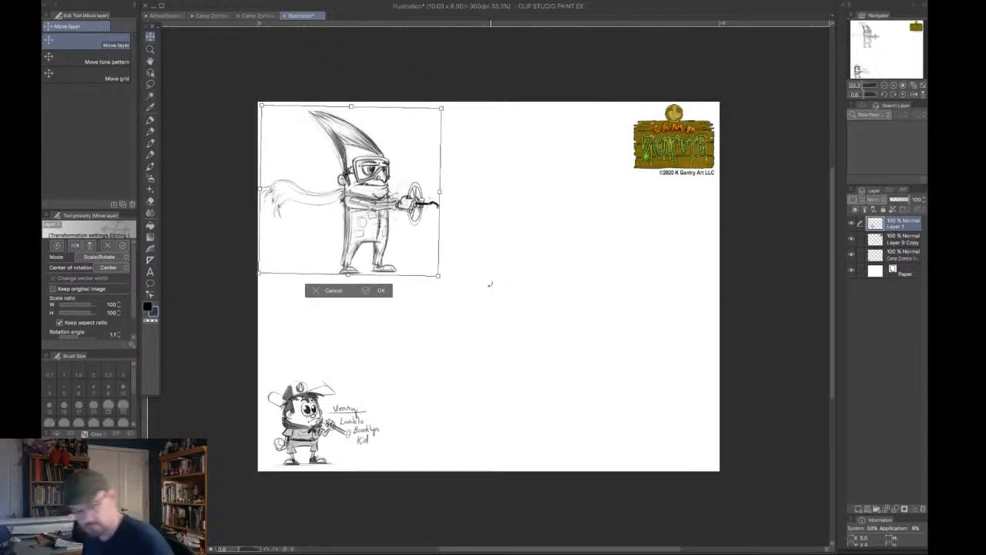
key(Return)
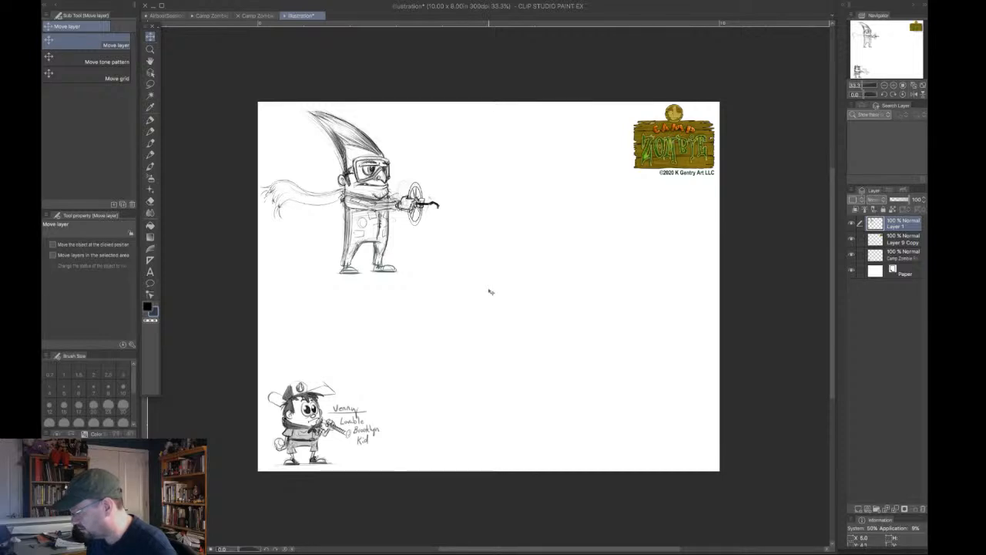
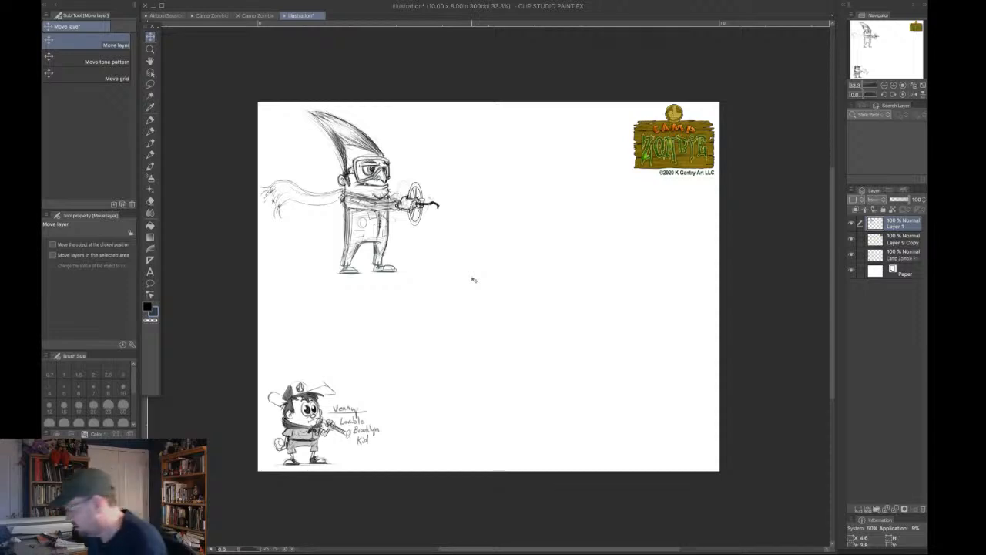
Add a new layer above the goggled character for sketching with the Rough pencil.
click(151, 155)
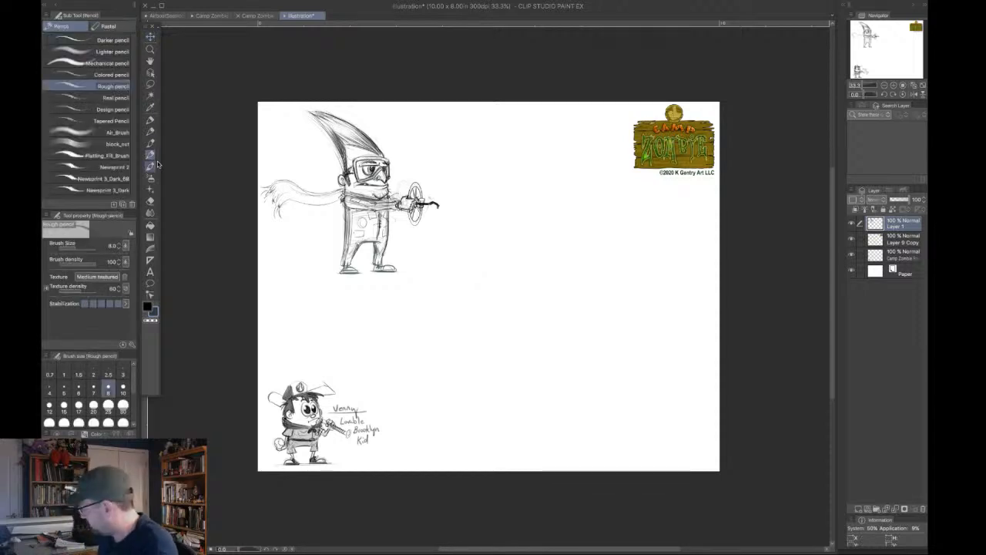
click(858, 508)
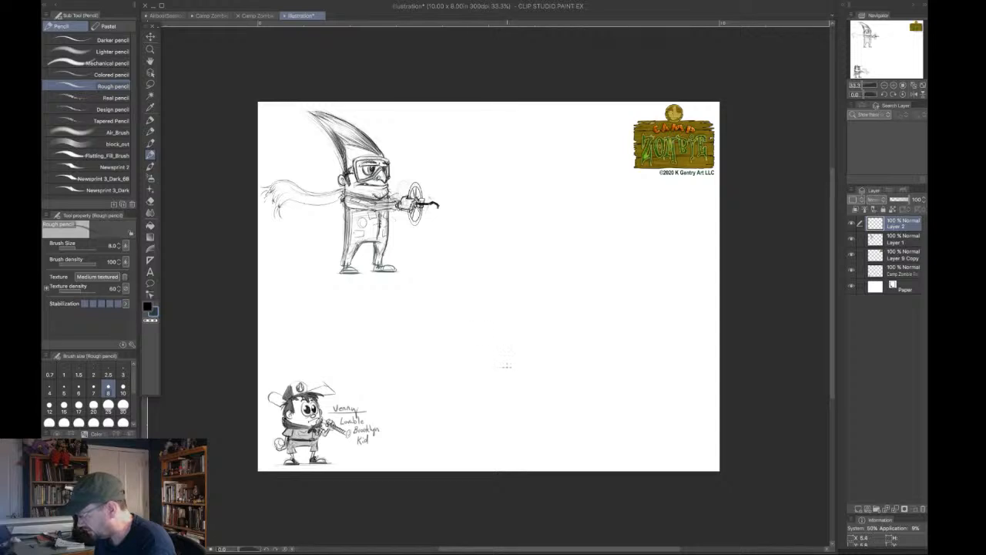
drag(505, 346, 501, 420)
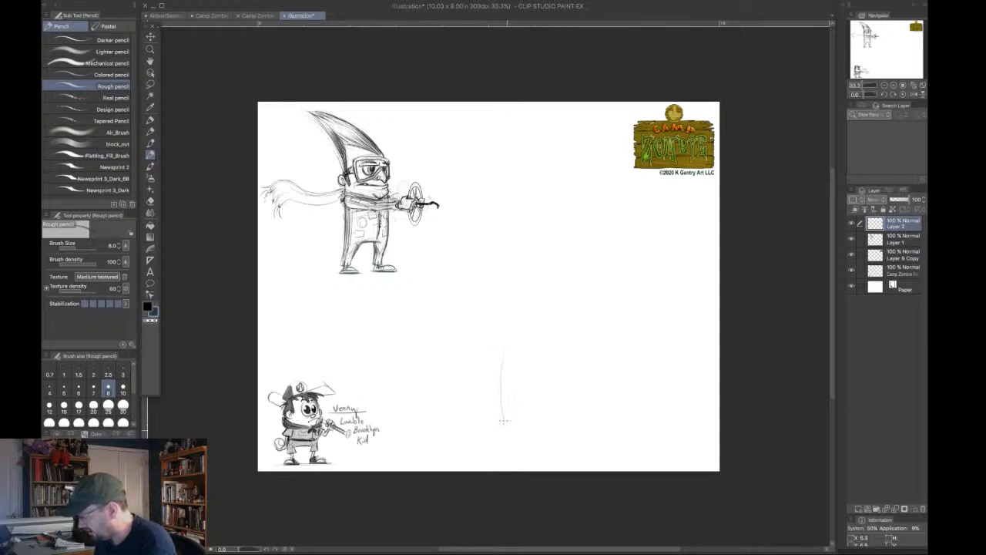
drag(504, 349, 499, 416)
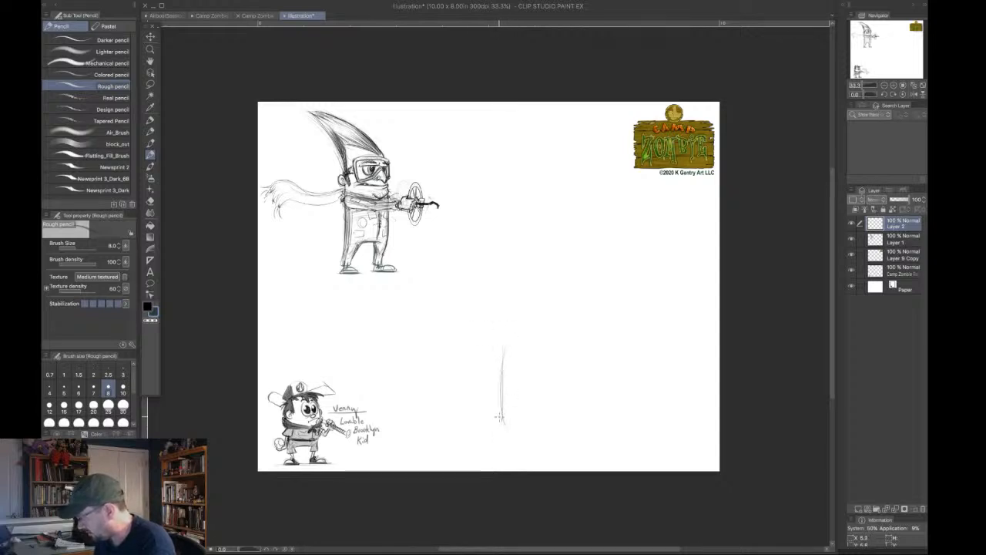
key(ctrl+z)
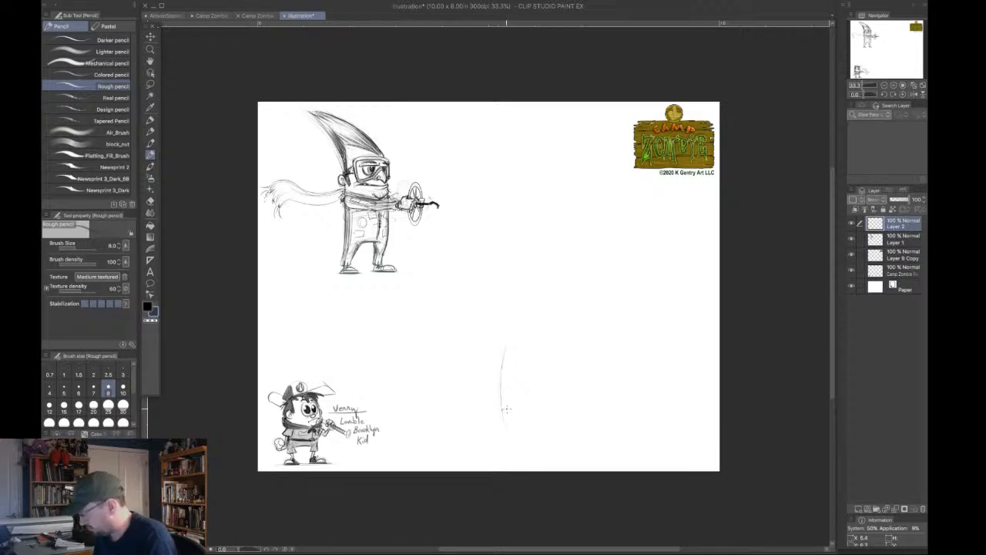
key(ctrl+z)
Rough out a new character's tall, dome-topped head and torso near the page's lower middle, with light curved construction lines.
drag(506, 343, 513, 441)
drag(560, 354, 567, 436)
drag(512, 384, 577, 341)
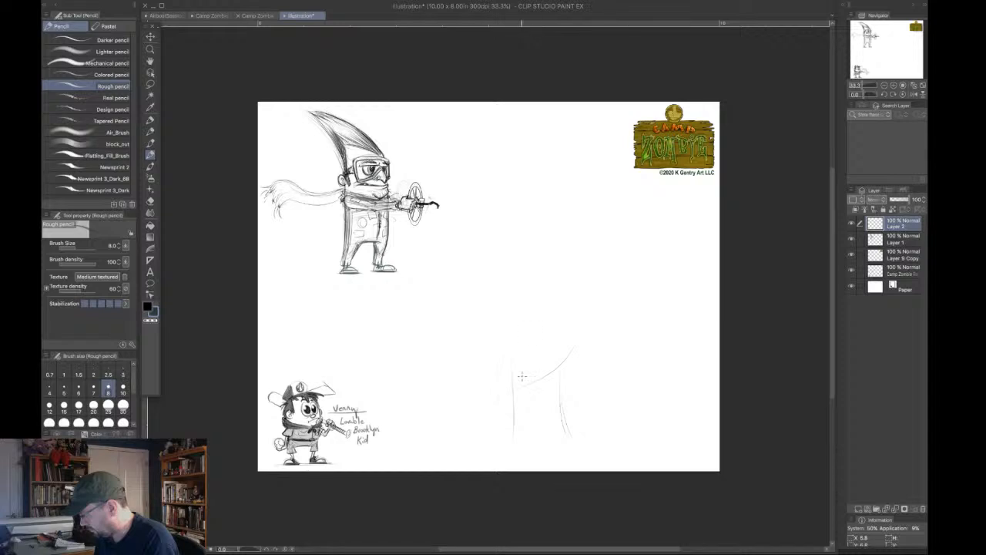
drag(503, 319, 513, 392)
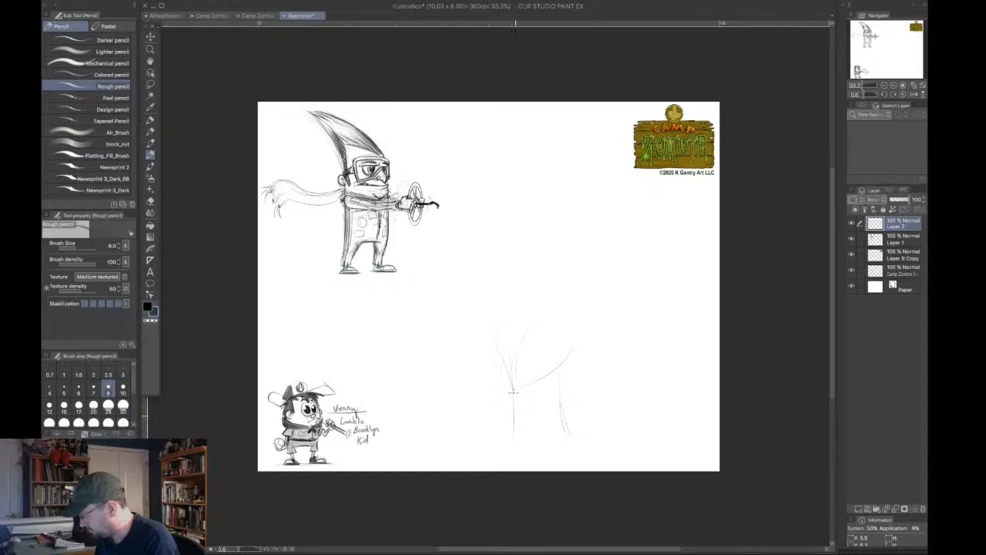
mouse_move(497, 347)
mouse_down()
mouse_move(554, 322)
mouse_move(506, 312)
mouse_move(562, 400)
mouse_up()
drag(562, 356, 566, 394)
drag(499, 353, 517, 413)
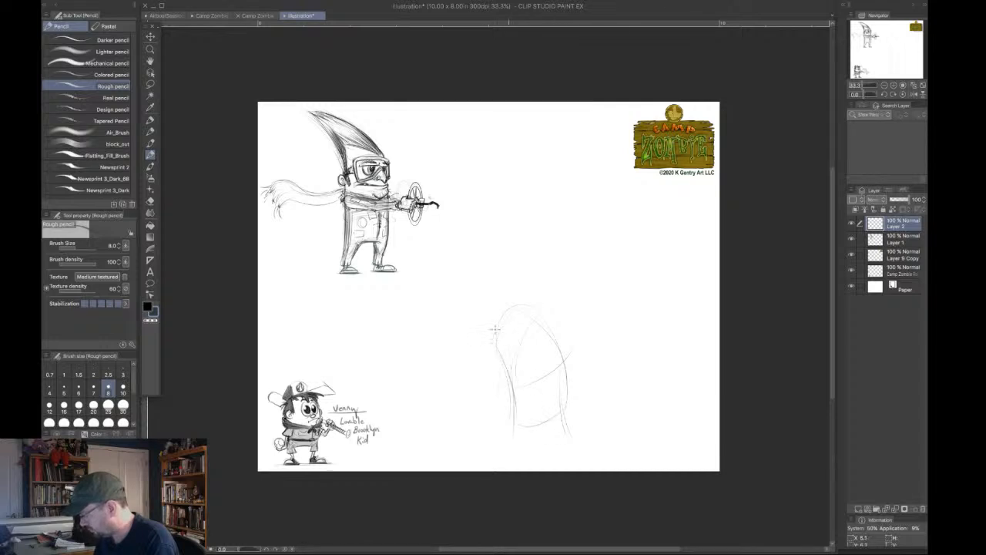
mouse_move(532, 317)
mouse_down()
mouse_move(572, 414)
mouse_move(522, 417)
mouse_up()
mouse_move(512, 357)
mouse_down()
mouse_move(522, 414)
mouse_move(568, 416)
mouse_up()
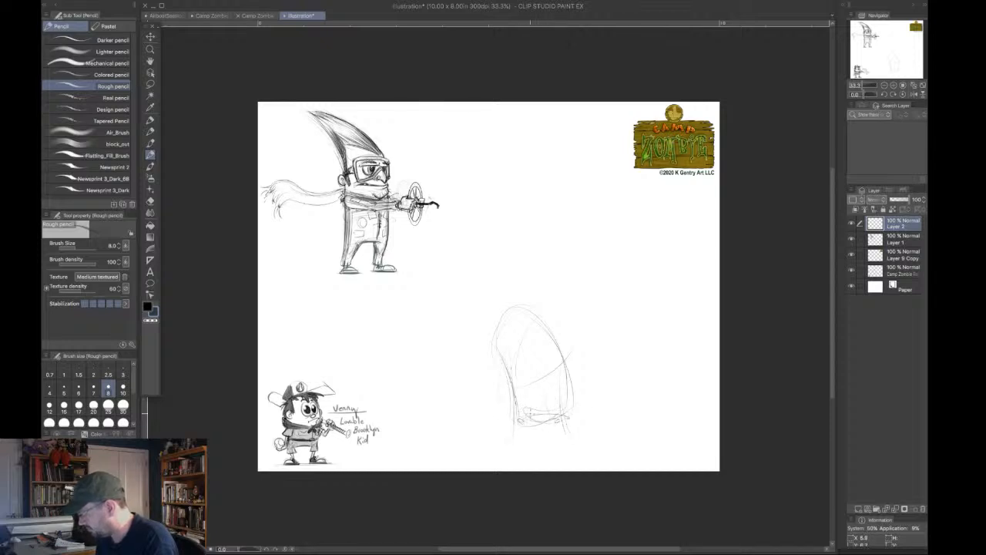
Sketch a raised hand with fingers in front of the new character and add the nose, eye circle and shoulder curve.
mouse_move(478, 362)
mouse_down()
mouse_move(506, 383)
mouse_move(531, 372)
mouse_move(477, 368)
mouse_move(468, 373)
mouse_move(500, 374)
mouse_move(475, 386)
mouse_move(464, 379)
mouse_move(483, 396)
mouse_up()
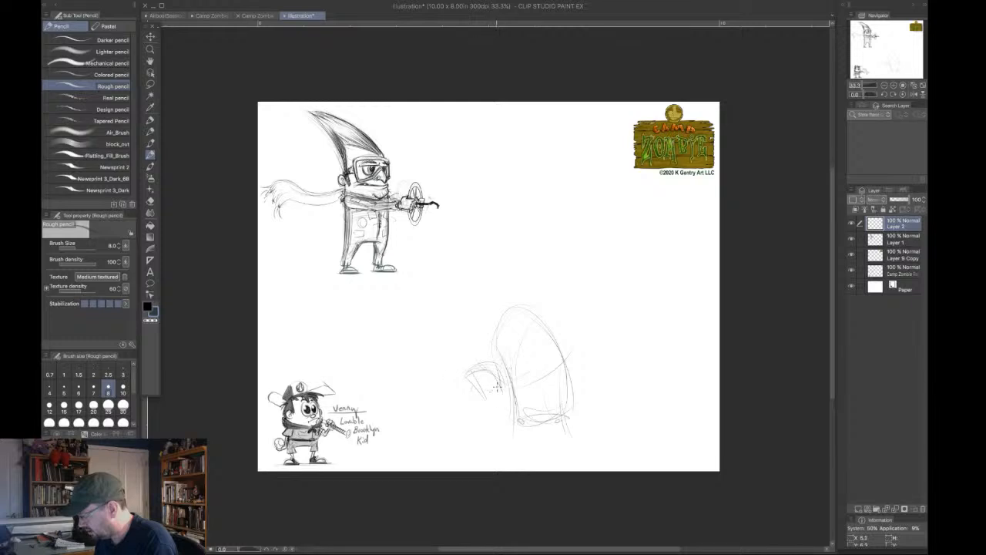
mouse_move(465, 384)
mouse_down()
mouse_move(499, 368)
mouse_move(484, 386)
mouse_up()
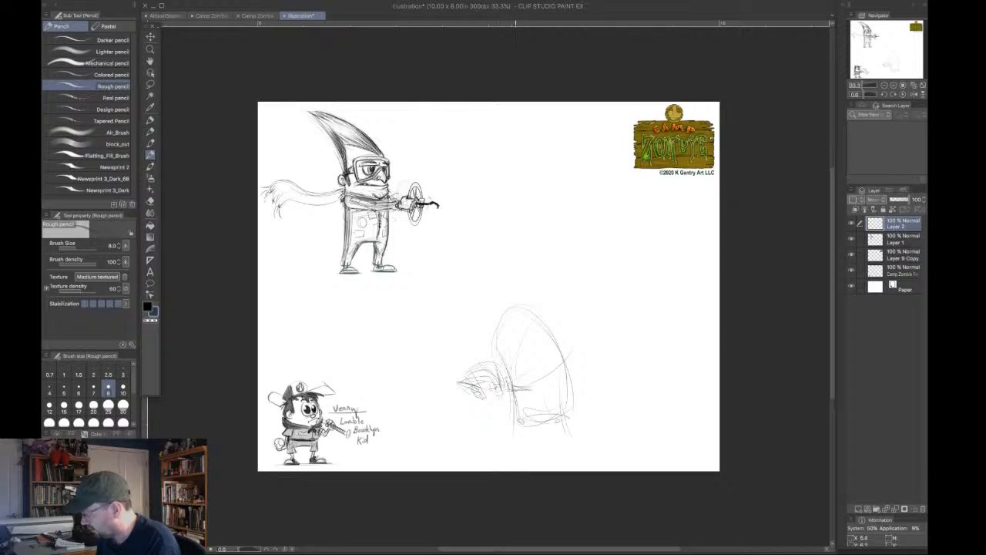
mouse_move(508, 392)
mouse_down()
mouse_move(559, 371)
mouse_move(537, 389)
mouse_up()
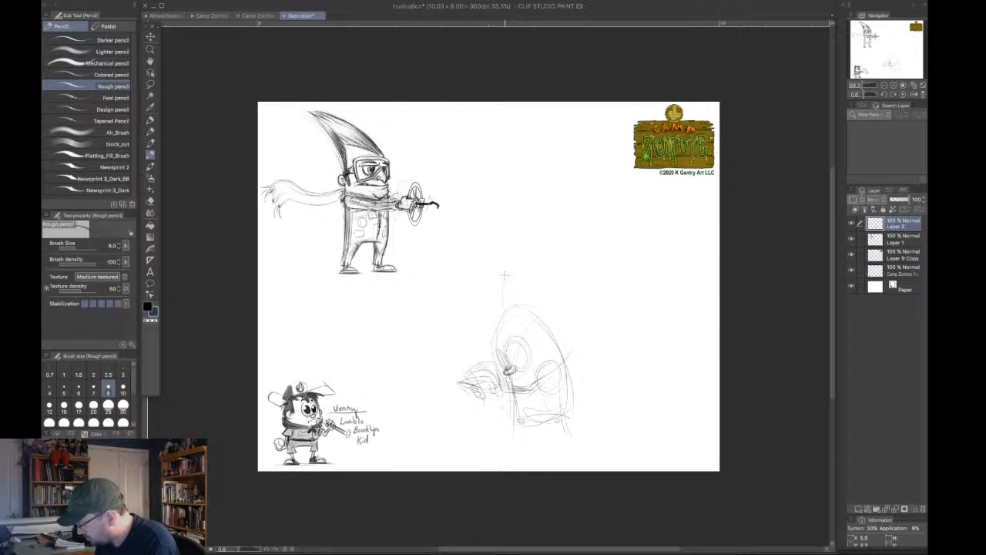
Sketch a cap with a tall crown and long brim on the new character's head, and darken its eyes and pupils.
mouse_move(505, 277)
mouse_down()
mouse_move(505, 307)
mouse_move(531, 307)
mouse_move(534, 283)
mouse_move(530, 309)
mouse_move(508, 305)
mouse_move(499, 283)
mouse_move(525, 276)
mouse_move(530, 294)
mouse_up()
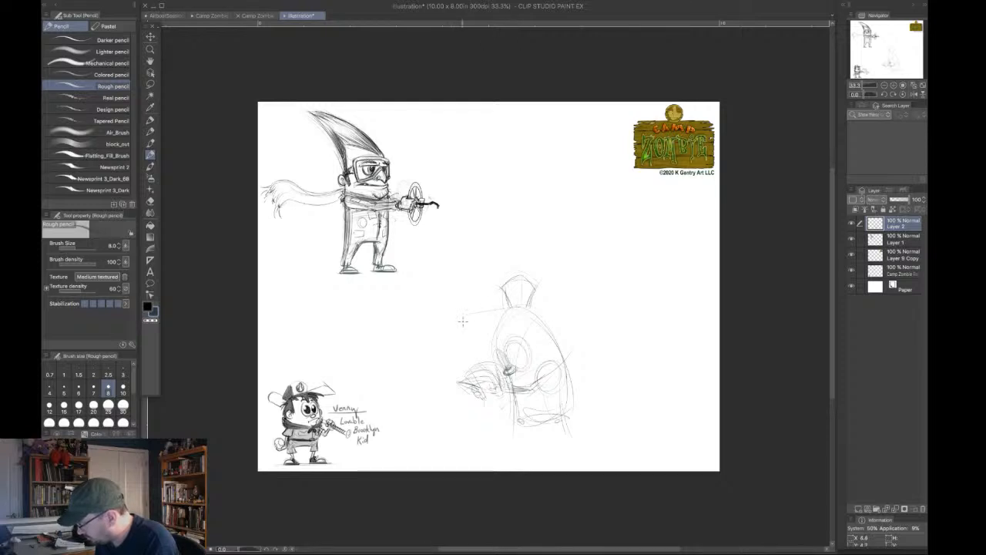
mouse_move(447, 337)
mouse_down()
mouse_move(527, 303)
mouse_move(494, 316)
mouse_up()
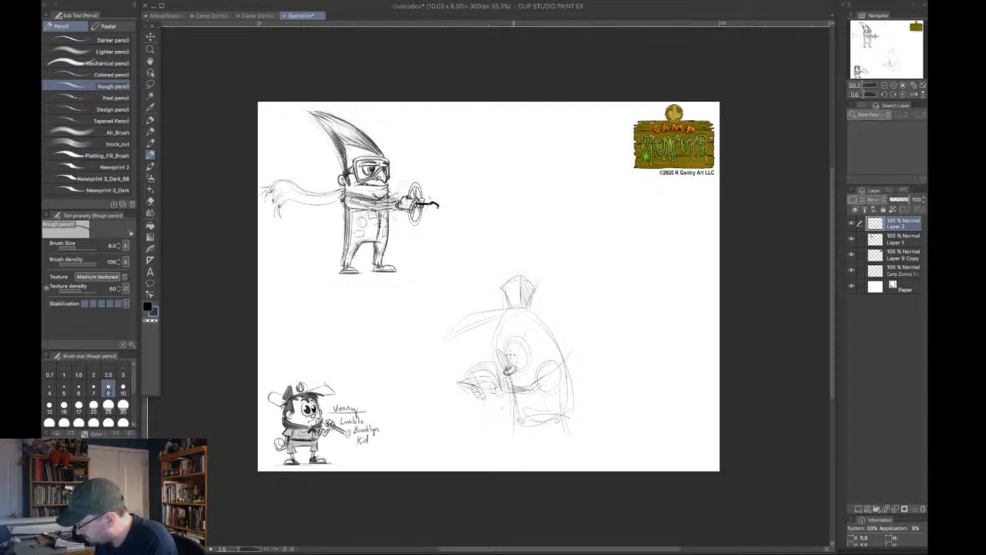
drag(513, 354, 500, 360)
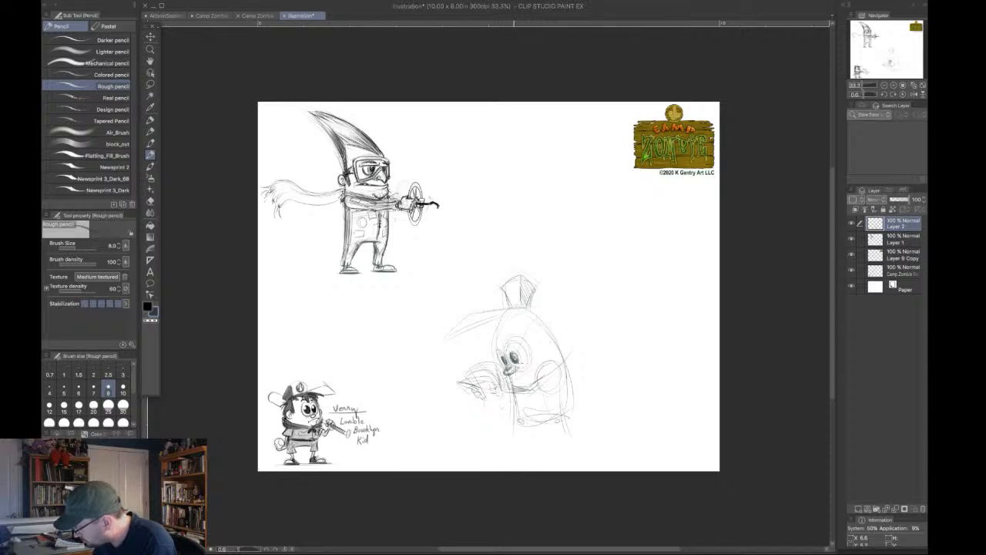
drag(505, 345, 526, 356)
drag(519, 358, 529, 361)
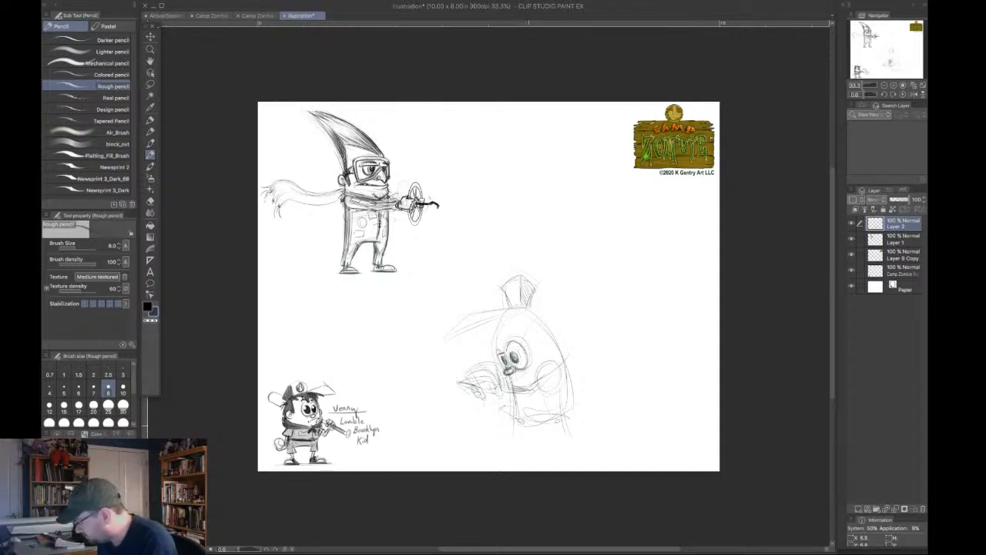
Sketch the bent arm across the lower torso and add curly hair, an ear, an eyebrow and a mouth.
mouse_move(564, 418)
mouse_down()
mouse_move(512, 422)
mouse_move(538, 417)
mouse_up()
drag(568, 373, 568, 414)
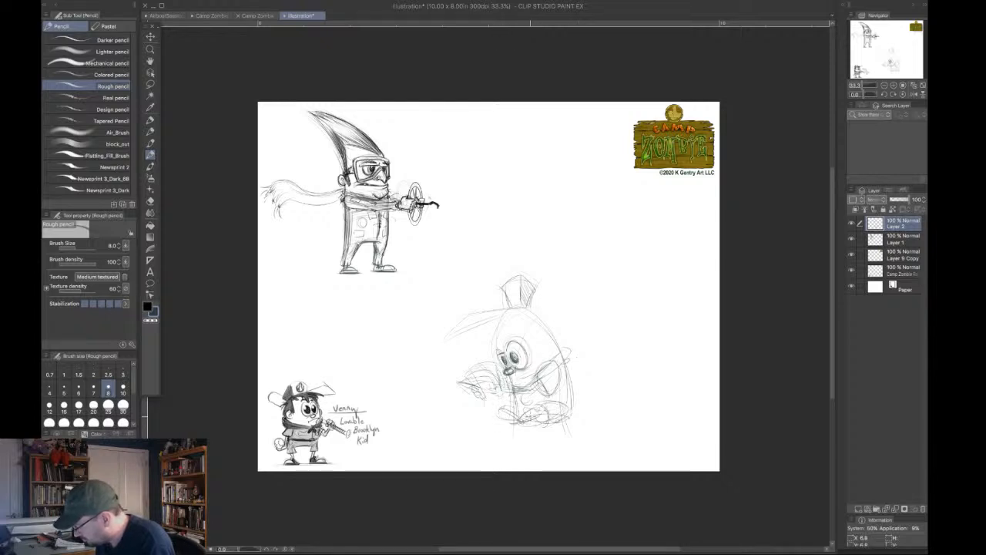
mouse_move(523, 419)
mouse_down()
mouse_move(543, 415)
mouse_move(503, 418)
mouse_move(516, 416)
mouse_up()
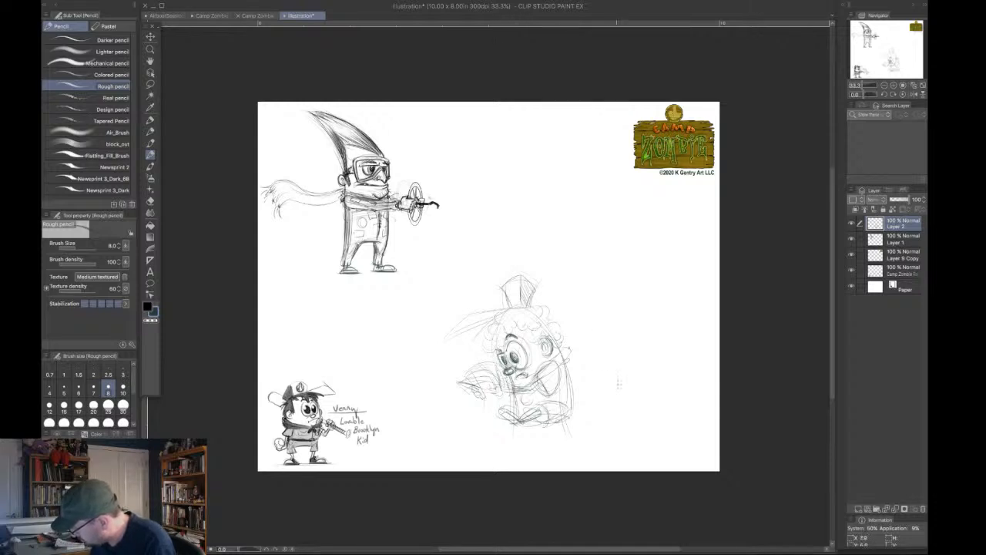
Rework the new character's bent arm, back outline and hand at the base of the torso with heavier pencil lines.
drag(515, 390, 516, 405)
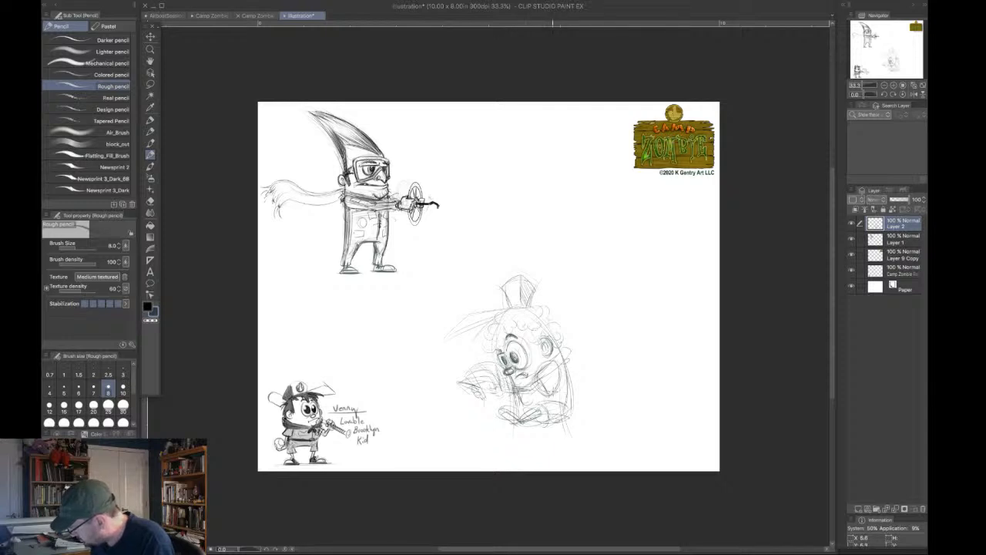
mouse_move(575, 370)
mouse_down()
mouse_move(567, 407)
mouse_move(555, 422)
mouse_move(549, 413)
mouse_move(553, 426)
mouse_move(564, 397)
mouse_move(568, 426)
mouse_move(510, 401)
mouse_move(512, 425)
mouse_move(512, 399)
mouse_up()
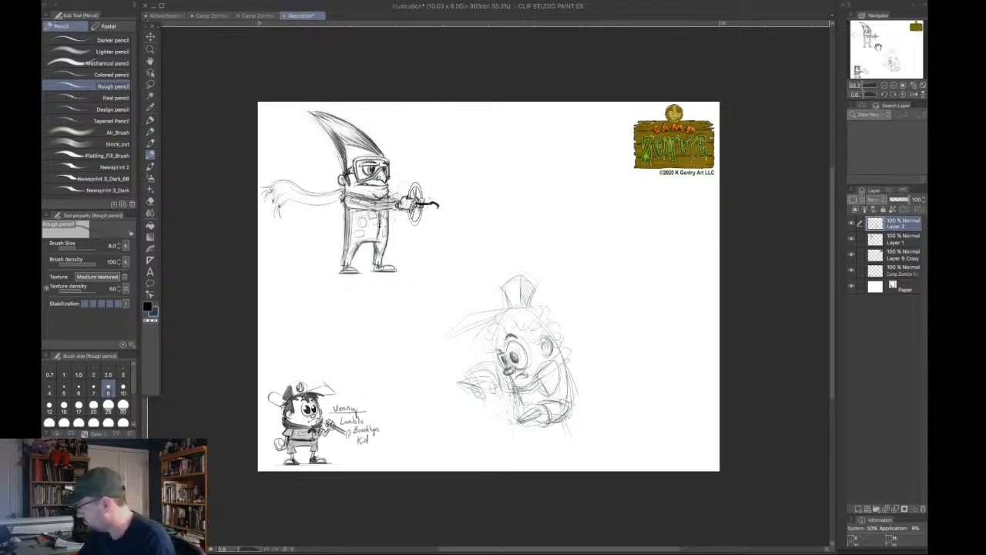
drag(875, 45, 886, 54)
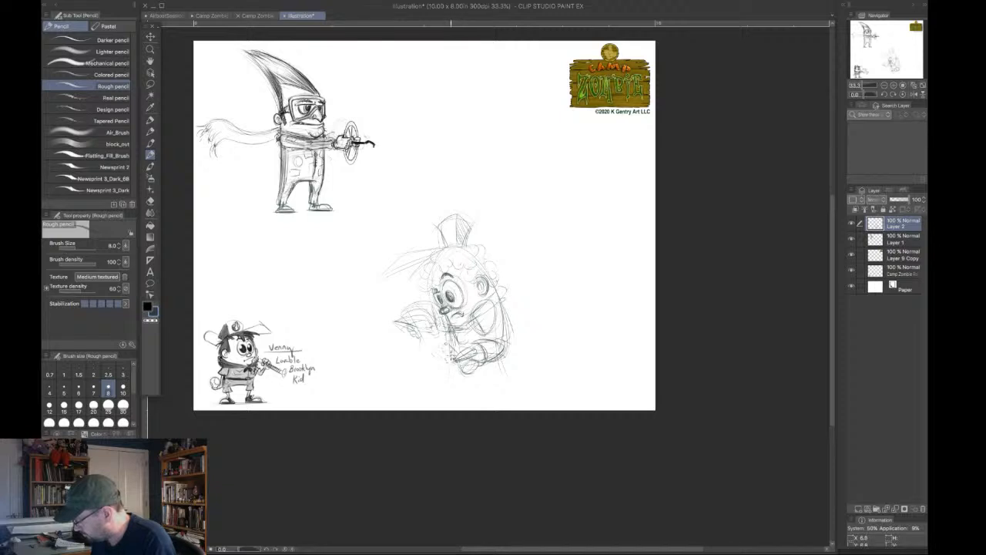
Refine the hands and bent arm at the base of the character's torso with more pencil strokes.
mouse_move(430, 356)
mouse_down()
mouse_move(439, 343)
mouse_move(431, 359)
mouse_up()
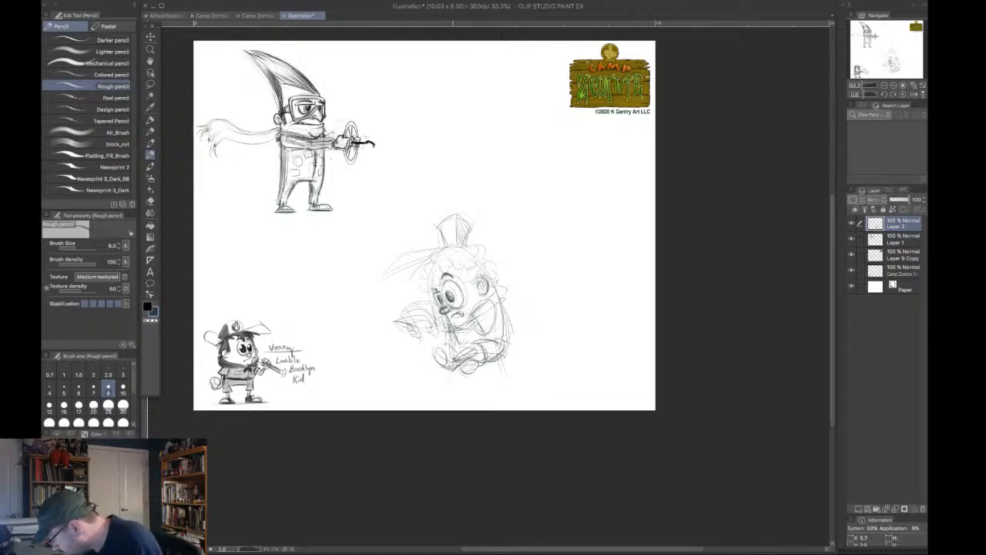
mouse_move(469, 352)
mouse_down()
mouse_move(473, 344)
mouse_move(479, 356)
mouse_move(444, 357)
mouse_move(434, 370)
mouse_up()
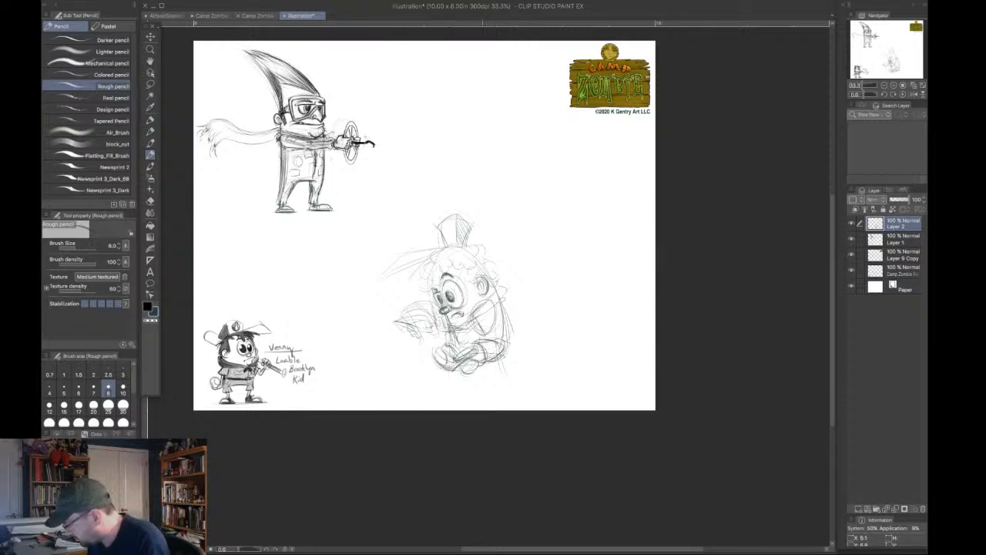
mouse_move(498, 340)
mouse_down()
mouse_move(477, 343)
mouse_move(478, 372)
mouse_move(504, 344)
mouse_up()
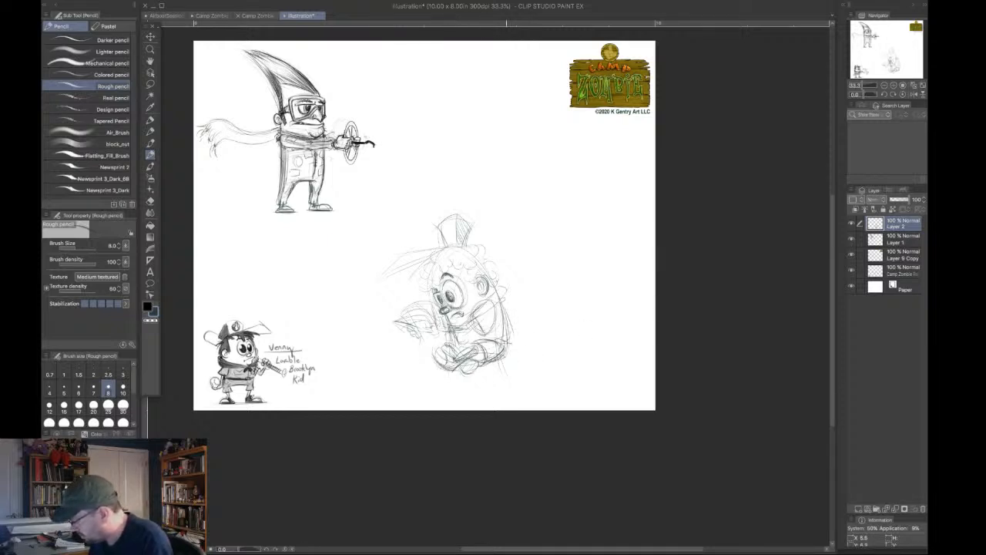
drag(490, 304, 473, 312)
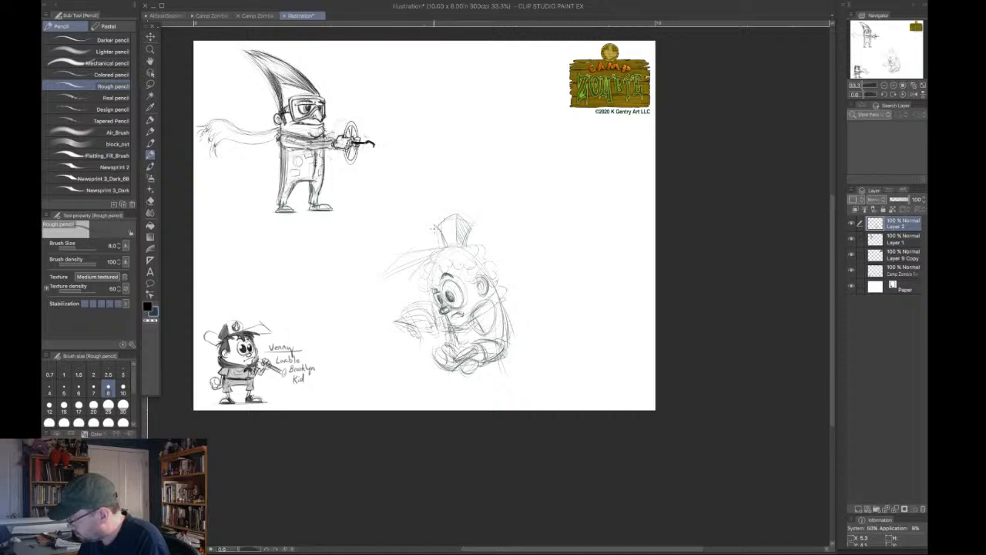
Sketch an emblem on the cap's front and darken the outlines of its tall crown and long brim.
mouse_move(436, 227)
mouse_down()
mouse_move(445, 245)
mouse_move(456, 242)
mouse_move(447, 224)
mouse_move(451, 238)
mouse_up()
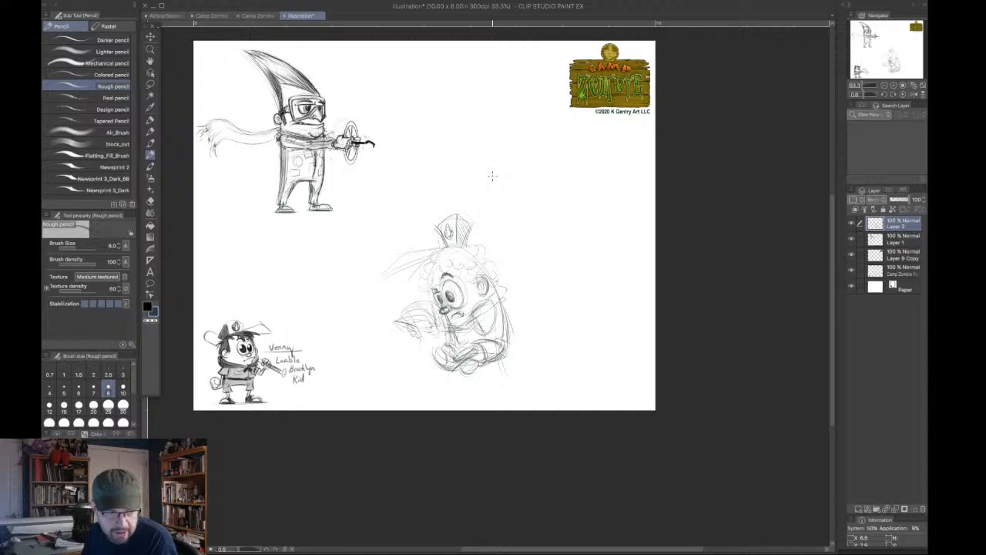
mouse_move(458, 215)
mouse_down()
mouse_move(458, 240)
mouse_move(382, 279)
mouse_up()
mouse_move(436, 258)
mouse_down()
mouse_move(382, 279)
mouse_move(404, 261)
mouse_up()
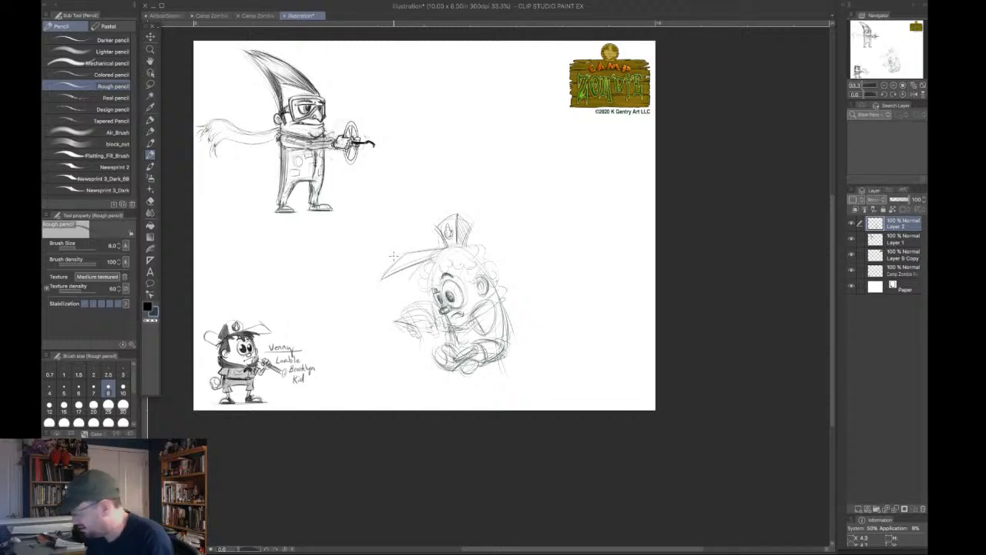
mouse_move(382, 278)
mouse_down()
mouse_move(406, 253)
mouse_move(433, 247)
mouse_move(422, 271)
mouse_move(439, 276)
mouse_move(436, 256)
mouse_move(441, 298)
mouse_move(436, 282)
mouse_up()
drag(450, 239, 485, 287)
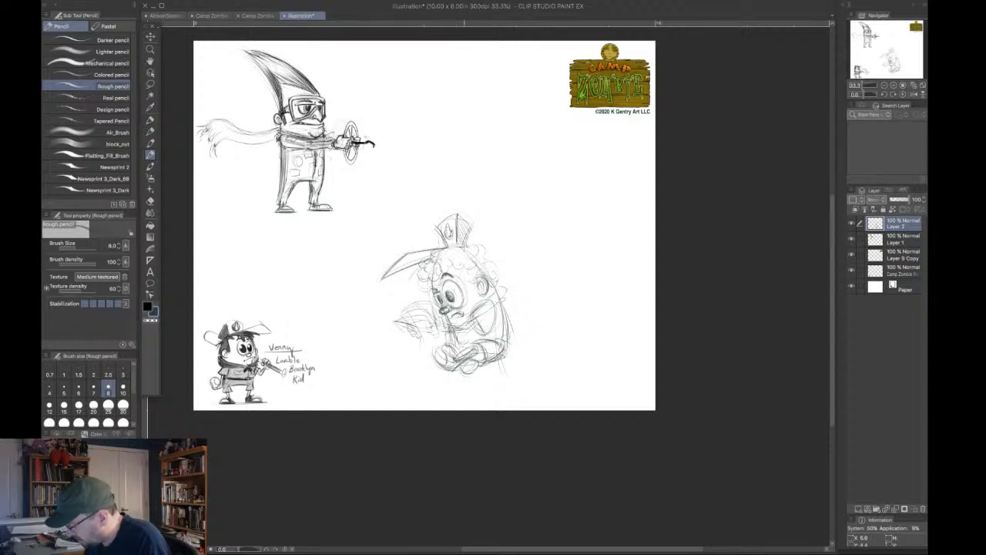
Darken the character's head and back outline and lower torso, and add the forearm lines below the raised hand.
mouse_move(439, 258)
mouse_down()
mouse_move(448, 265)
mouse_move(463, 254)
mouse_move(495, 293)
mouse_up()
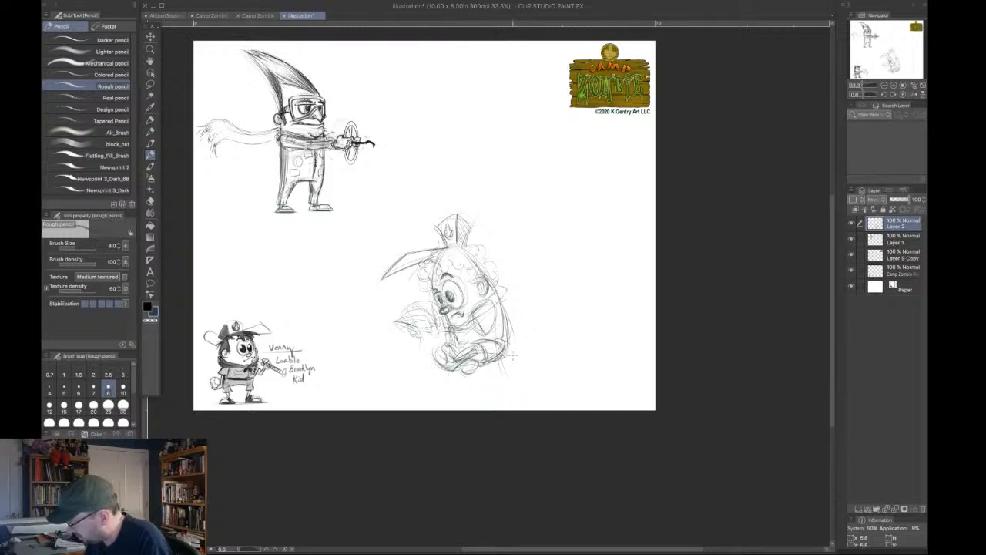
drag(499, 346, 472, 373)
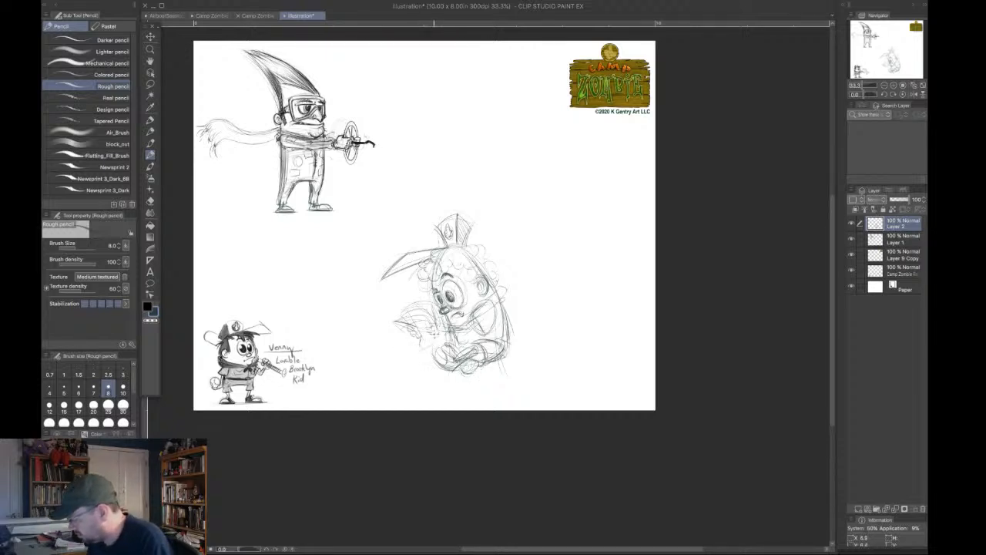
mouse_move(437, 331)
mouse_down()
mouse_move(411, 324)
mouse_move(416, 353)
mouse_up()
drag(417, 353, 433, 348)
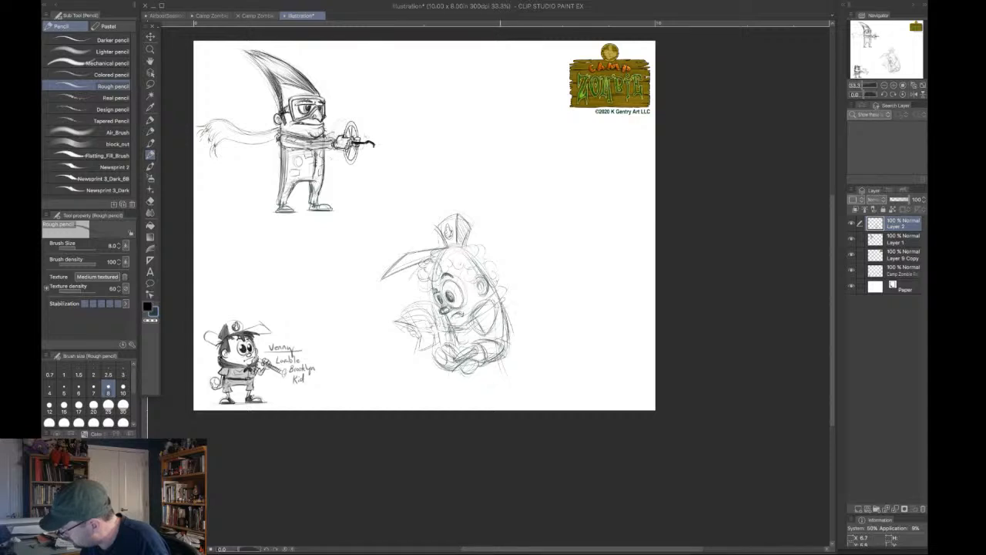
Add a new raster layer above the character sketch and hide Layer 1 with the goggled driver.
click(857, 509)
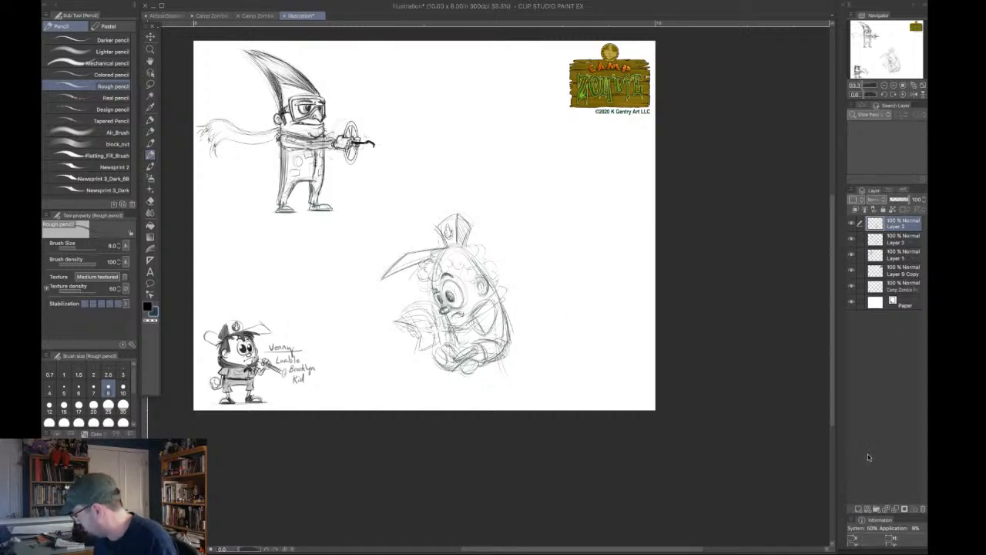
click(852, 255)
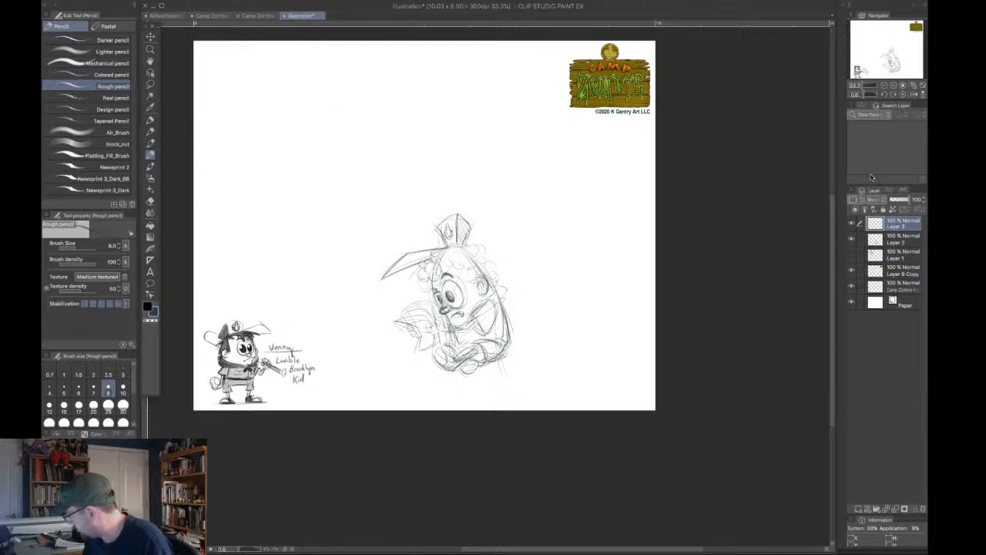
click(852, 240)
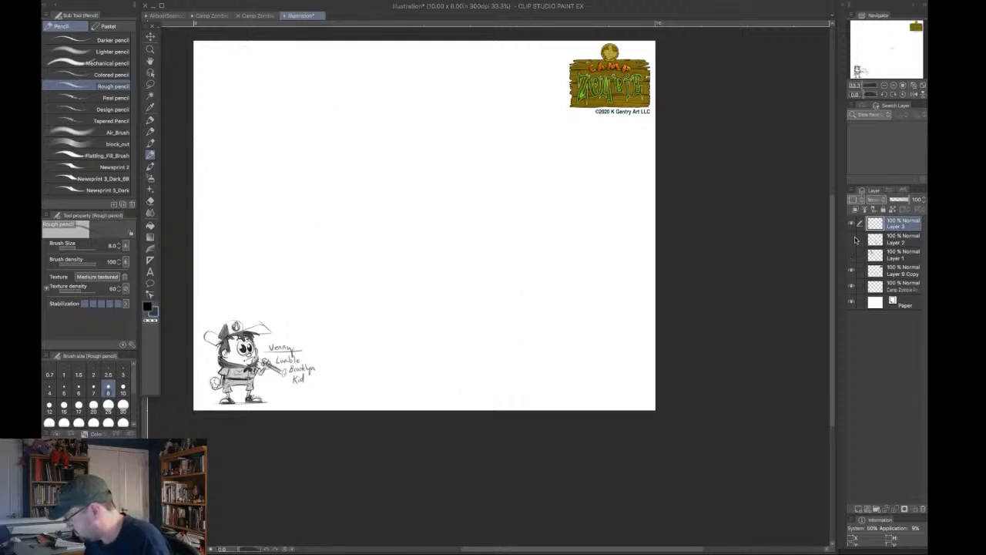
click(852, 239)
Move the character sketch on Layer 2 up toward the upper middle of the page.
click(894, 240)
click(150, 36)
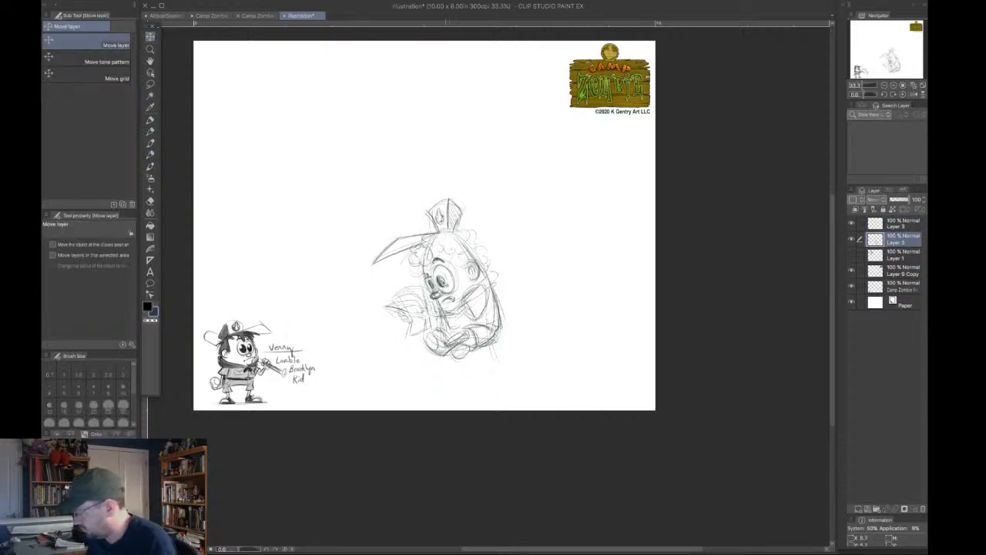
mouse_move(453, 302)
mouse_down()
mouse_move(429, 232)
mouse_move(427, 243)
mouse_up()
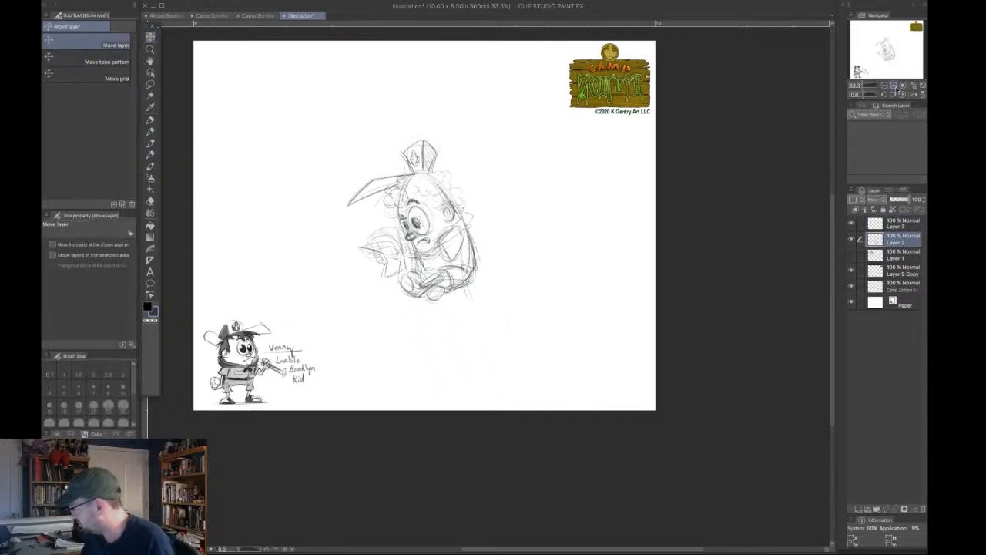
Lower Layer 2's opacity to 48% and rotate its sketch slightly clockwise.
click(895, 86)
click(894, 87)
mouse_move(891, 64)
mouse_down()
mouse_move(888, 48)
mouse_move(877, 54)
mouse_up()
drag(901, 200, 898, 201)
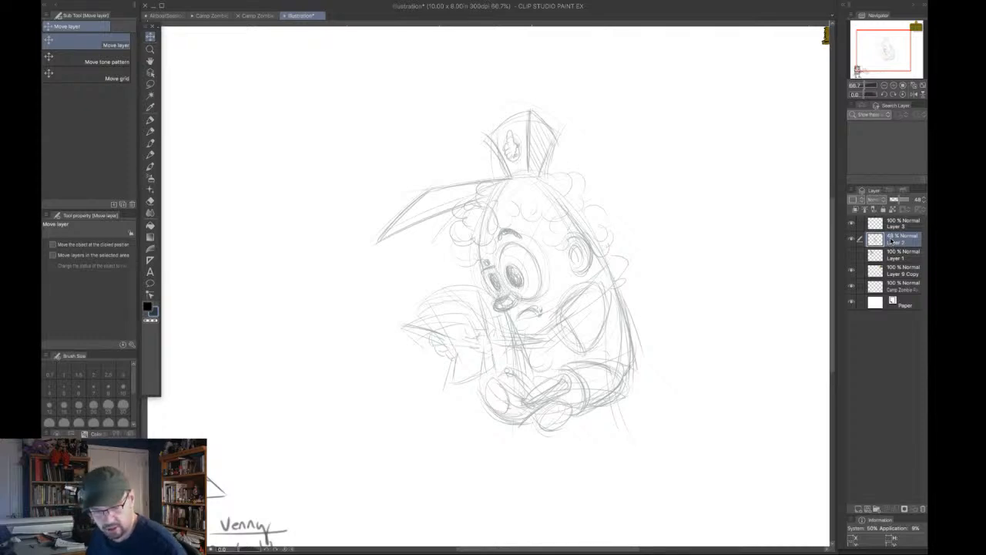
key(ctrl+t)
mouse_move(661, 92)
mouse_down()
mouse_move(694, 116)
mouse_move(693, 128)
mouse_up()
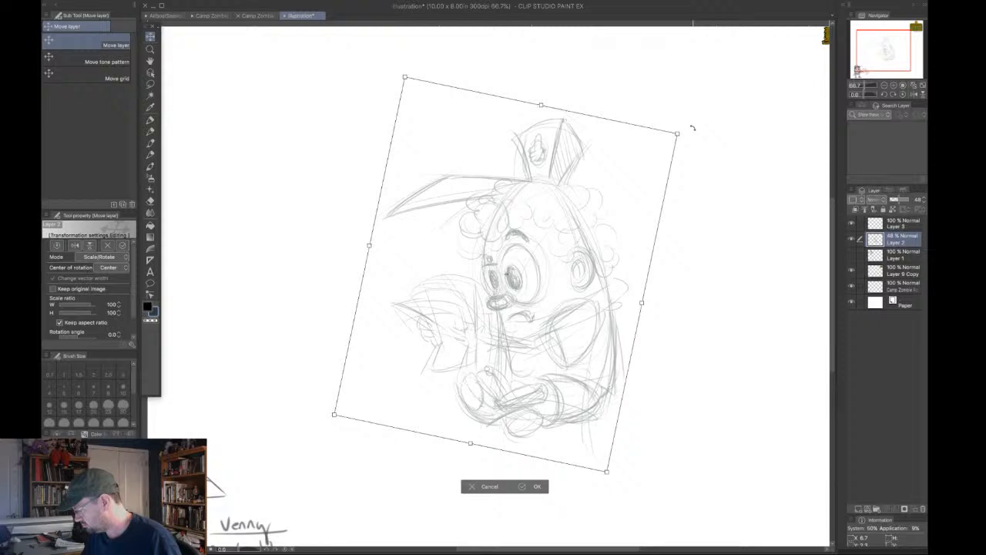
click(537, 486)
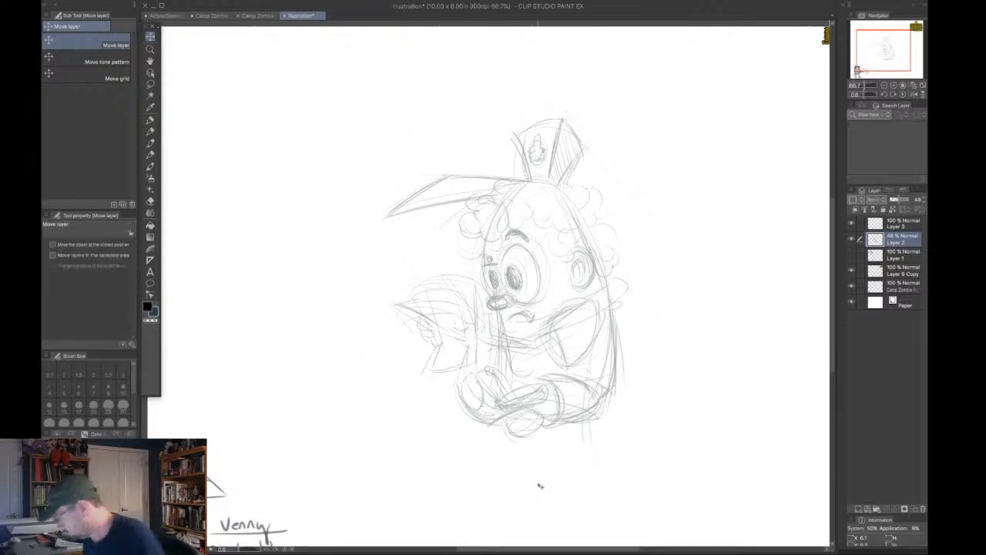
On Layer 3, trace the curls over the forehead and front of the head with the Rough pencil.
key(p)
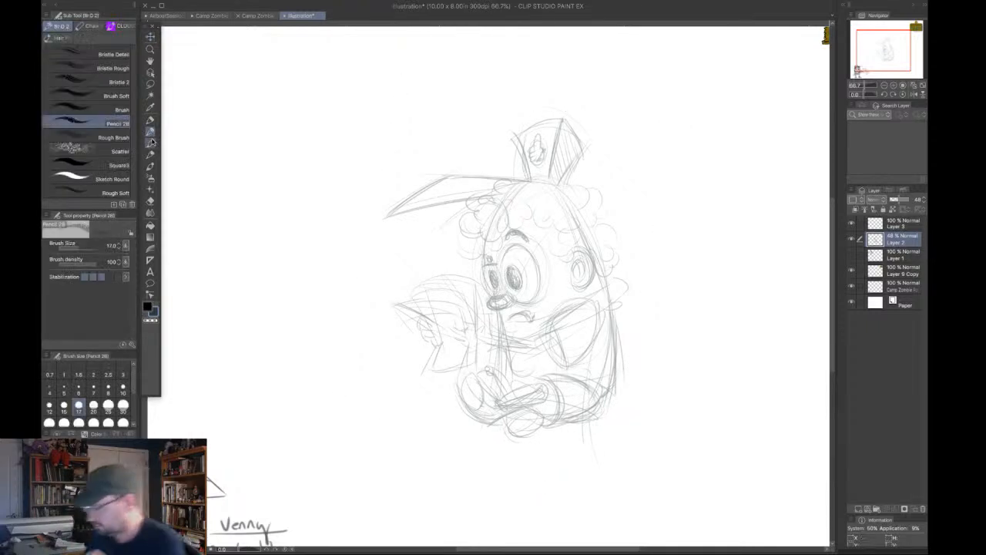
click(894, 225)
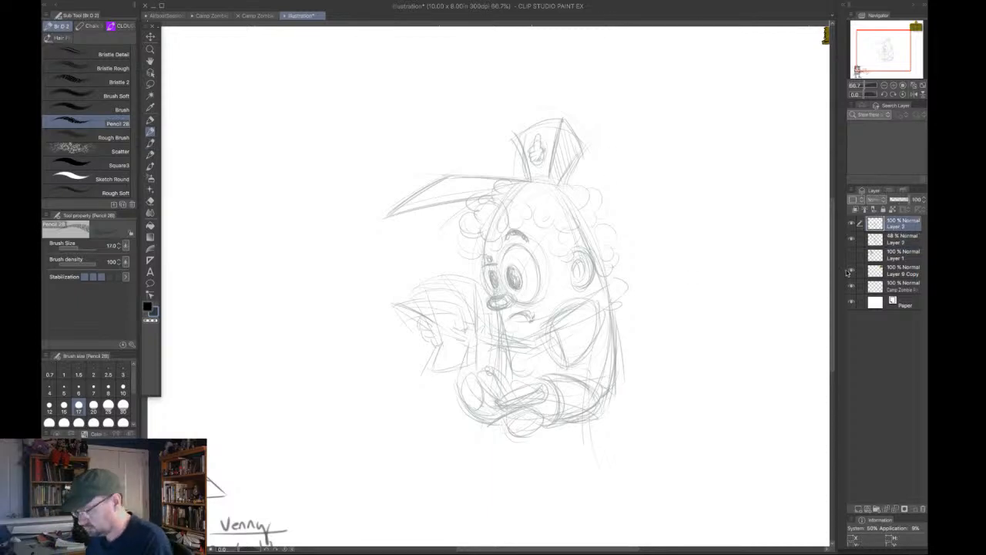
click(151, 154)
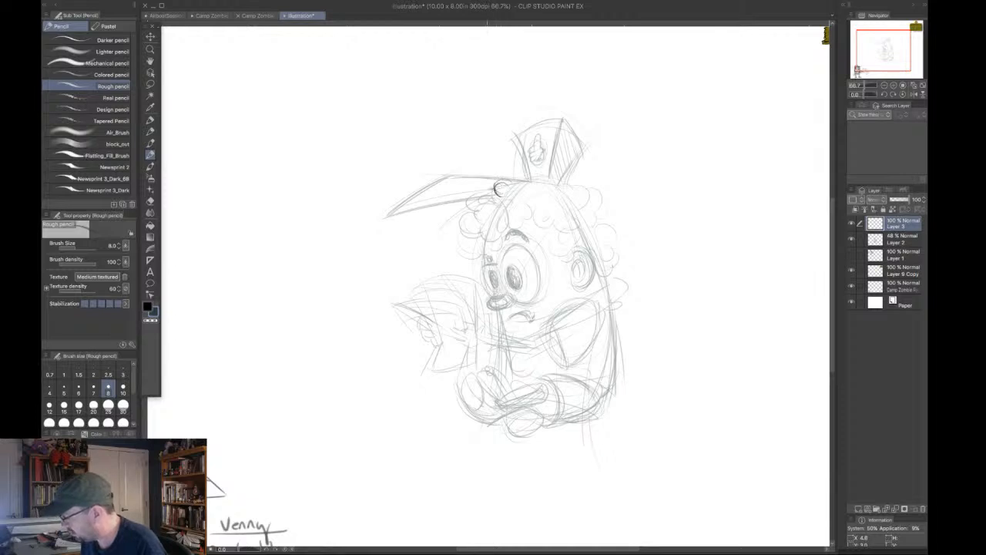
mouse_move(497, 189)
mouse_down()
mouse_move(467, 202)
mouse_move(463, 229)
mouse_move(500, 229)
mouse_move(504, 220)
mouse_move(489, 230)
mouse_move(527, 197)
mouse_move(541, 208)
mouse_up()
mouse_move(530, 222)
mouse_down()
mouse_move(559, 211)
mouse_move(565, 228)
mouse_move(569, 218)
mouse_move(565, 260)
mouse_up()
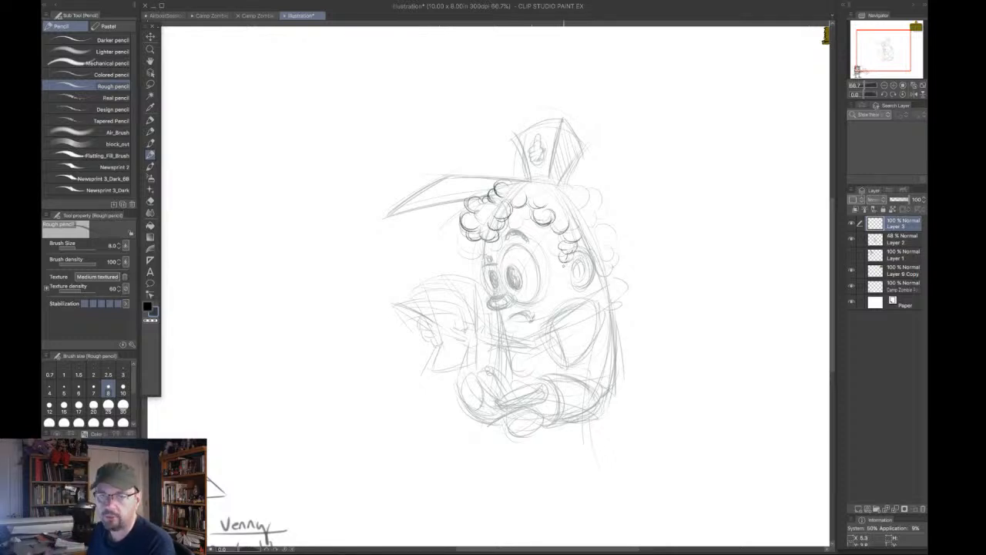
Set the Rough pencil's brush size to 10 and trace the ear, undoing the unsatisfactory strokes.
drag(588, 249, 587, 282)
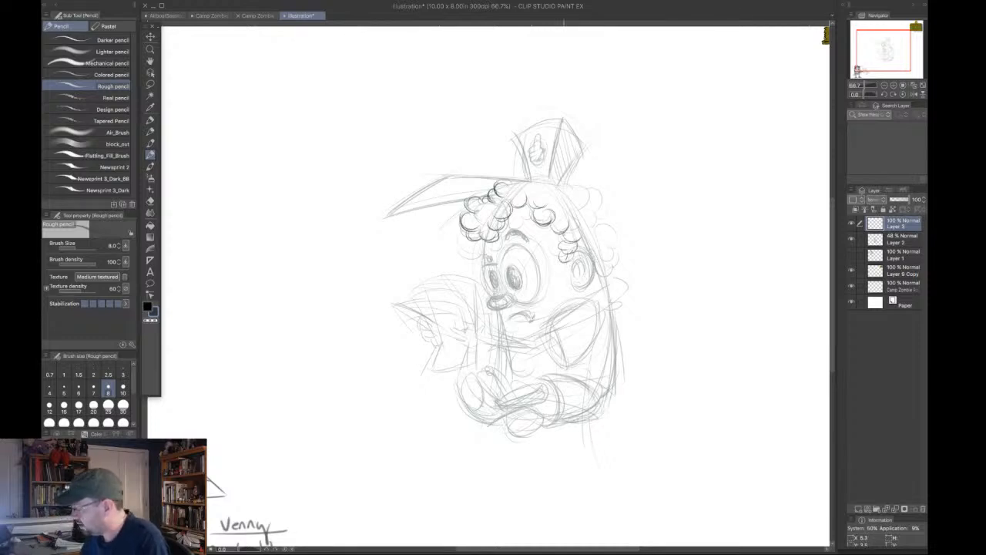
click(122, 385)
key(bracketright)
key(bracketright)
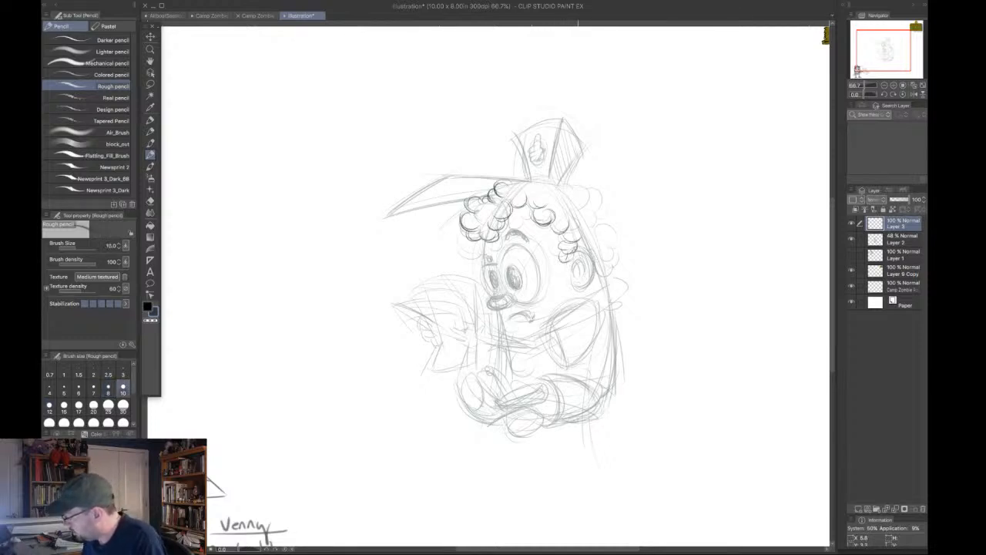
drag(578, 250, 584, 287)
key(ctrl+z)
mouse_move(578, 251)
mouse_down()
mouse_move(591, 279)
mouse_move(584, 289)
mouse_move(575, 274)
mouse_move(585, 276)
mouse_up()
key(ctrl+z)
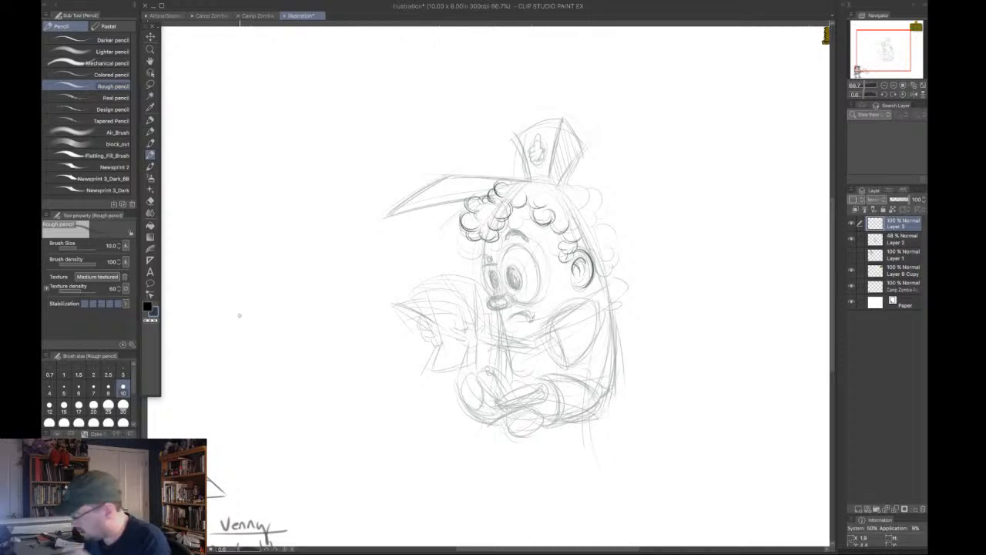
Accept black as the drawing color and pencil in both eyebrows with dark strokes.
click(148, 307)
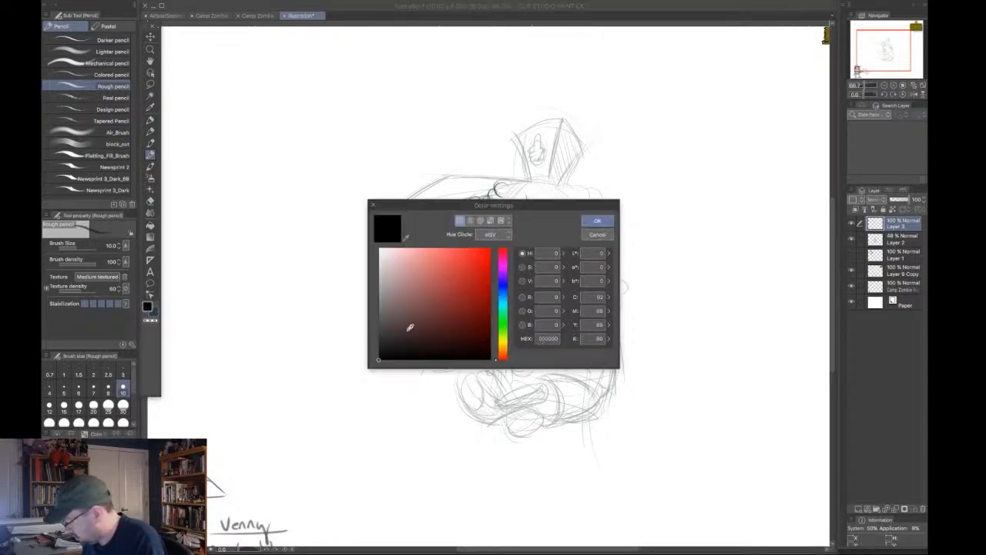
click(597, 221)
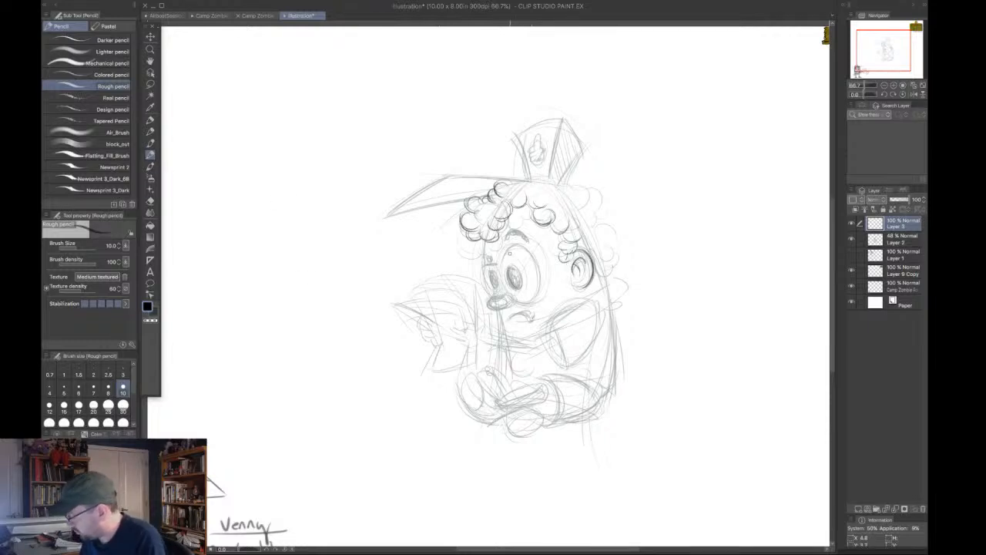
mouse_move(507, 237)
mouse_down()
mouse_move(528, 238)
mouse_move(476, 260)
mouse_move(485, 242)
mouse_up()
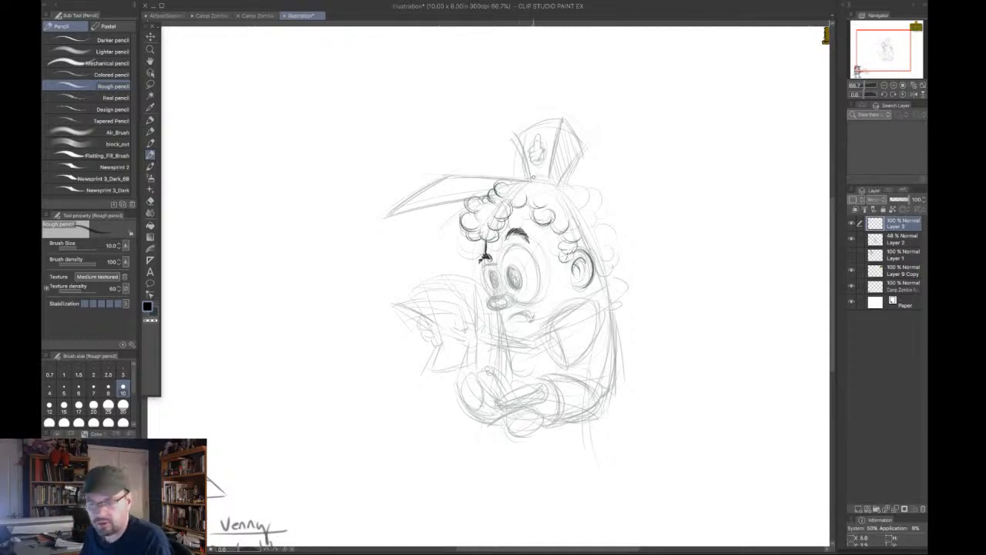
Trace the curls under the cap and down the back of the head to the ear, and choose the Default color set.
mouse_move(578, 190)
mouse_down()
mouse_move(566, 182)
mouse_move(578, 205)
mouse_move(542, 183)
mouse_move(565, 190)
mouse_up()
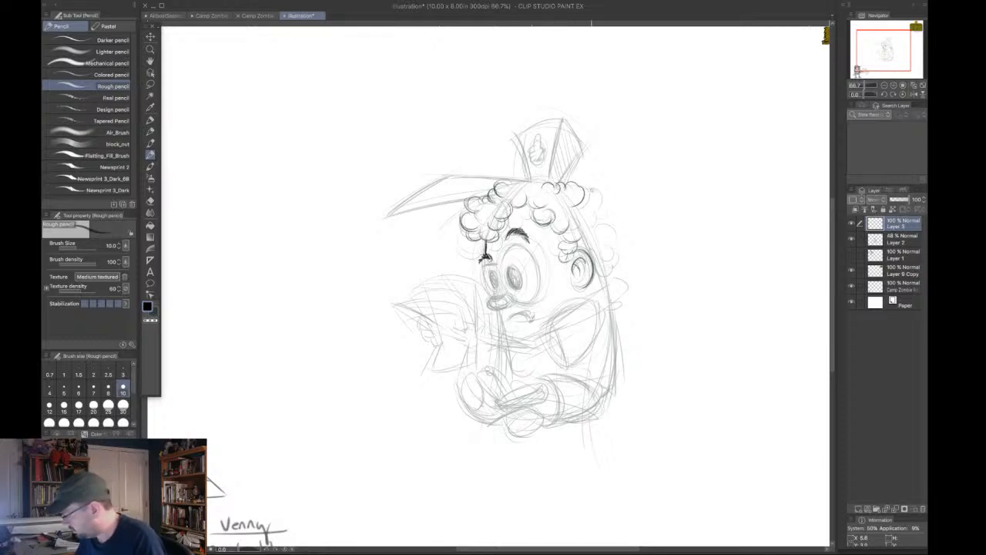
mouse_move(586, 193)
mouse_down()
mouse_move(589, 224)
mouse_move(603, 222)
mouse_up()
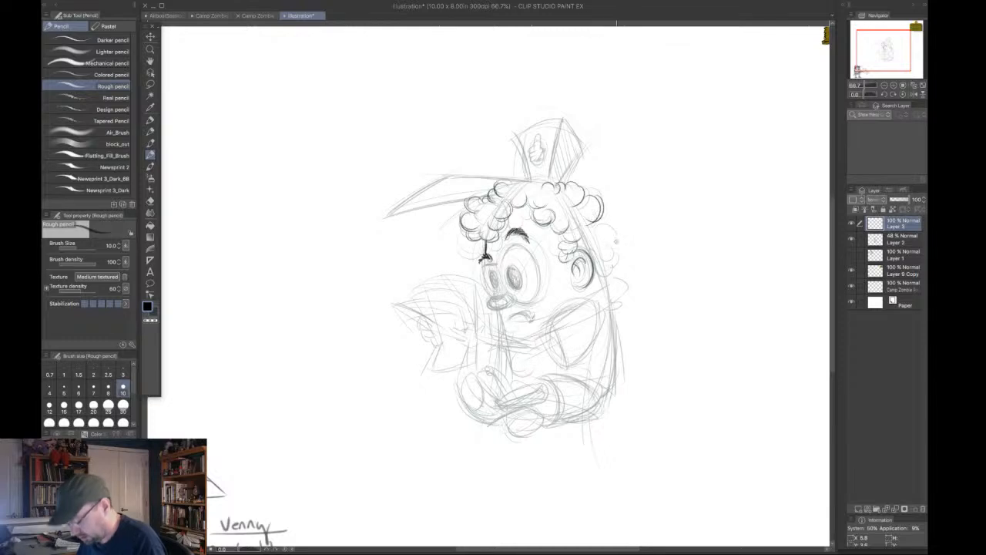
click(113, 444)
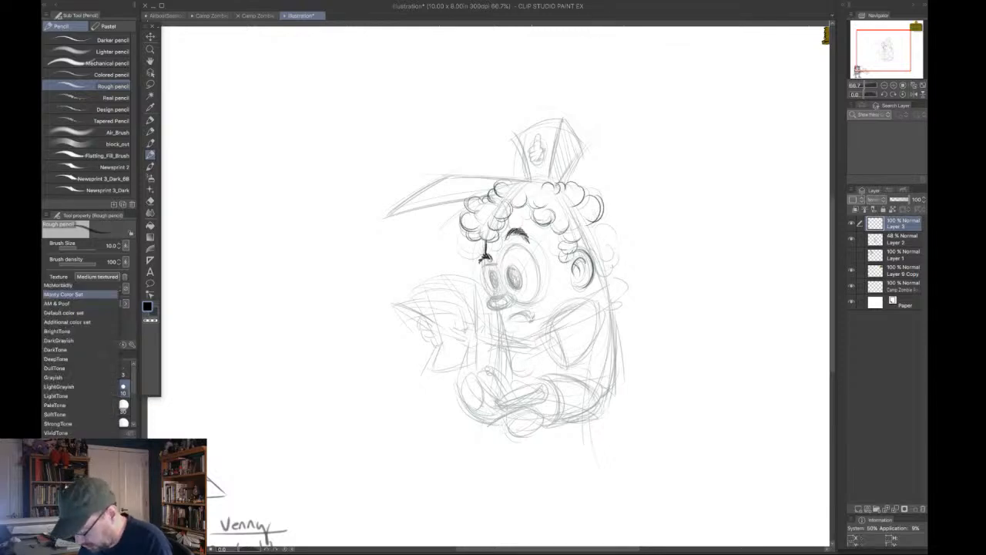
click(91, 314)
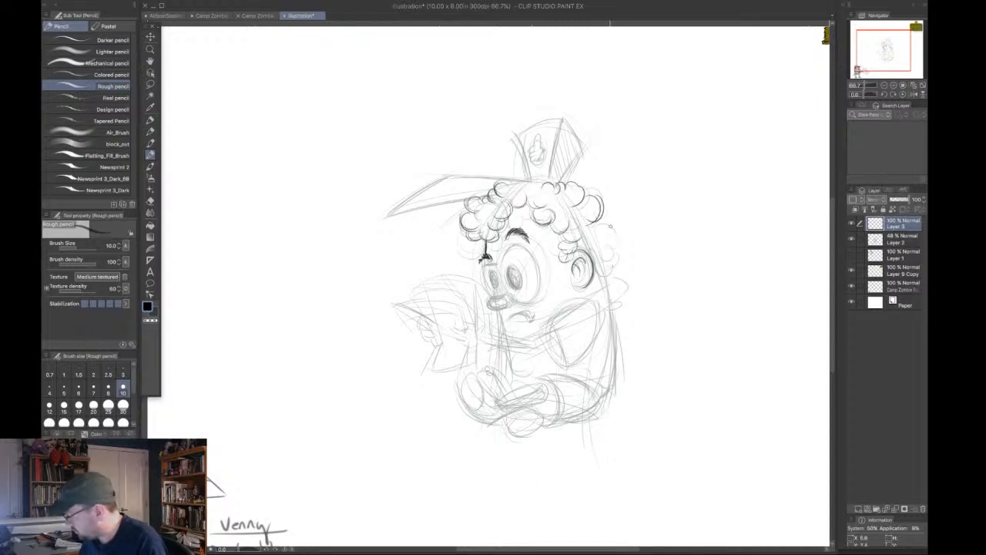
mouse_move(599, 215)
mouse_down()
mouse_move(607, 253)
mouse_move(573, 287)
mouse_move(598, 286)
mouse_up()
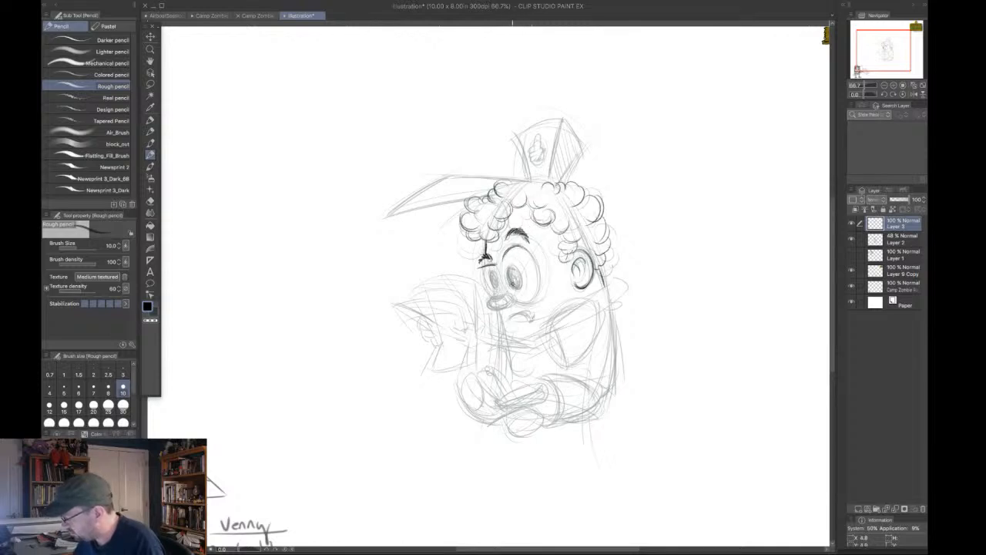
Darken the outlines of both eyes and shade in their pupils.
mouse_move(508, 268)
mouse_down()
mouse_move(517, 287)
mouse_move(509, 271)
mouse_move(515, 285)
mouse_move(497, 289)
mouse_move(493, 272)
mouse_move(494, 281)
mouse_up()
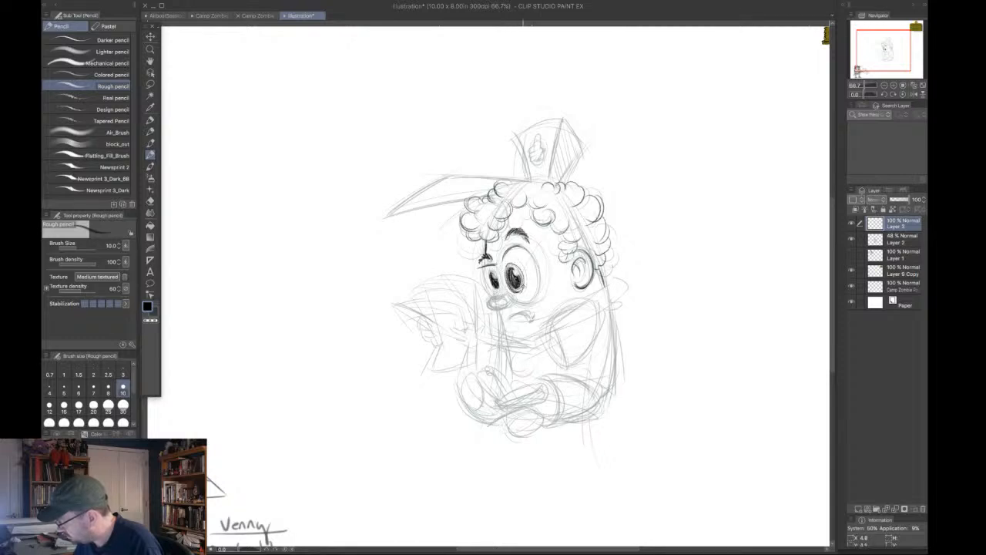
drag(489, 268, 491, 287)
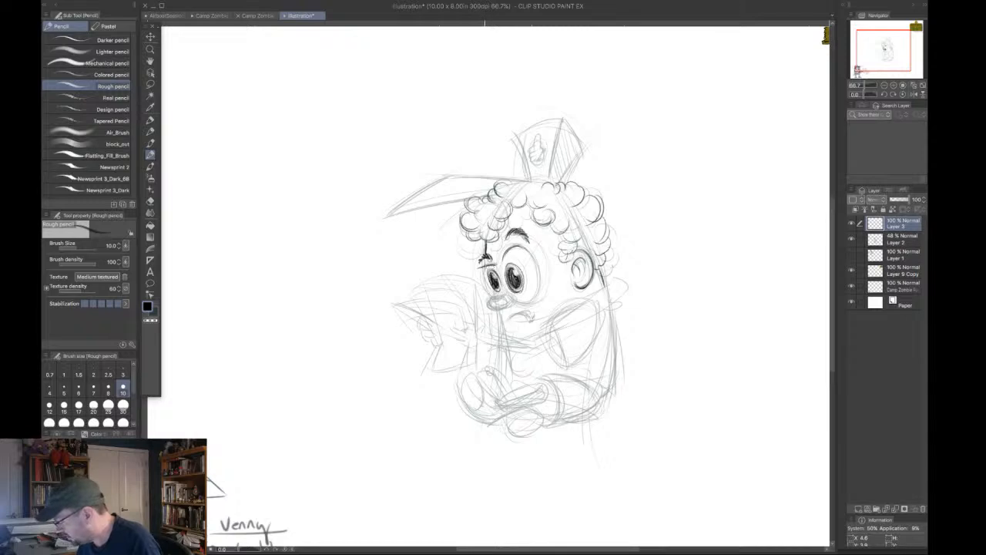
Darken the nose and the eye contours, and trace the frowning mouth and the front of the jaw.
mouse_move(486, 266)
mouse_down()
mouse_move(493, 295)
mouse_move(532, 299)
mouse_up()
mouse_move(525, 247)
mouse_down()
mouse_move(537, 291)
mouse_move(502, 308)
mouse_up()
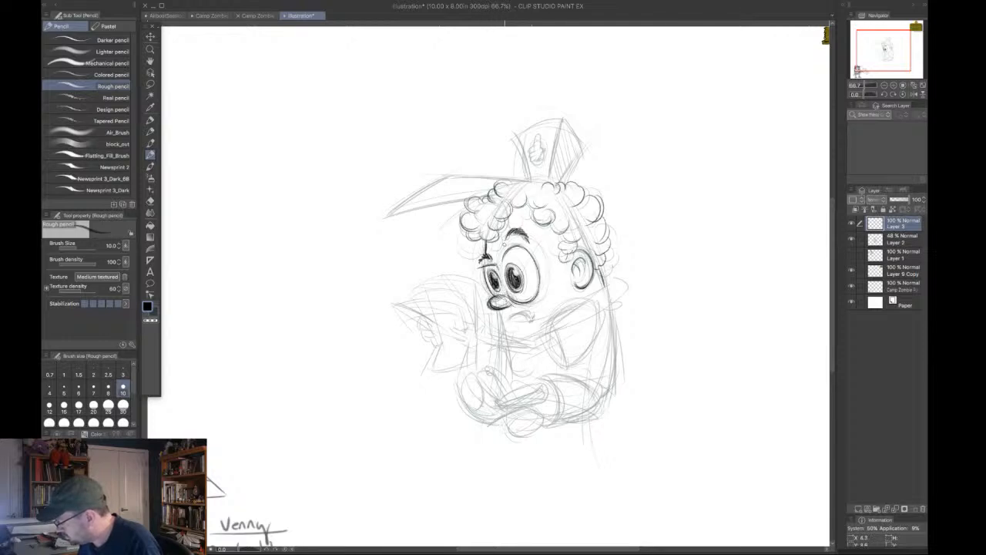
drag(503, 262, 526, 248)
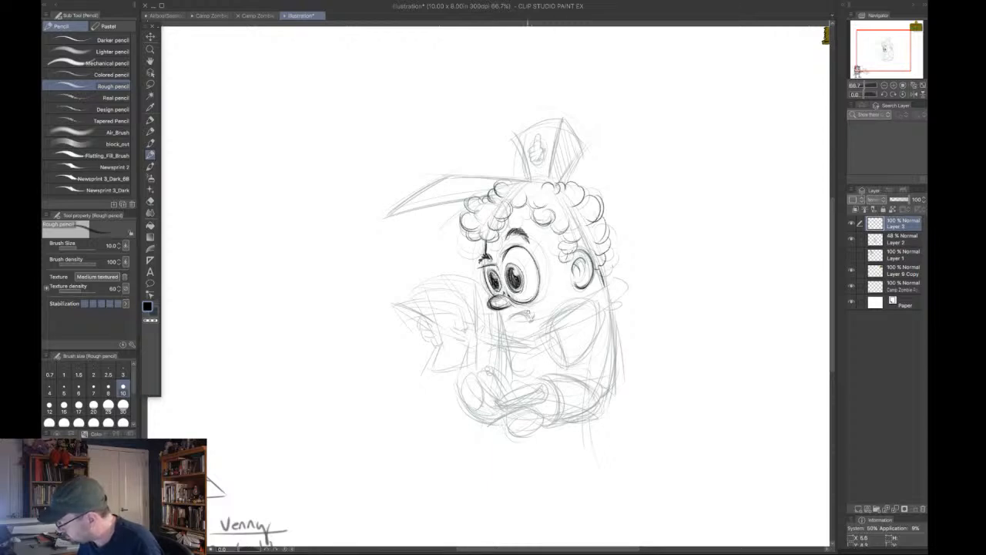
drag(511, 316, 533, 318)
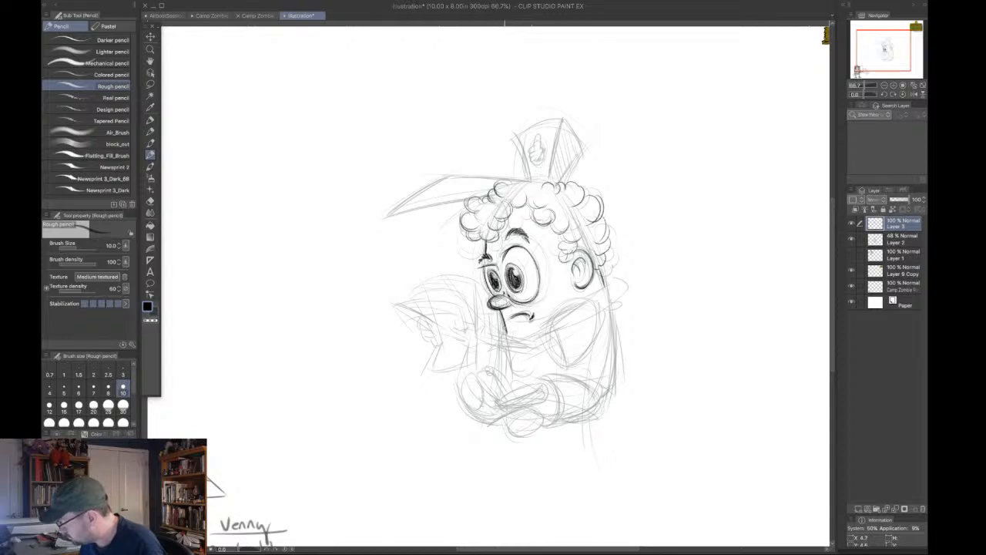
Trace the cap's tall crown with its front and side panels and the thumbs-up emblem, undoing the unsatisfactory stroke.
drag(892, 55, 887, 63)
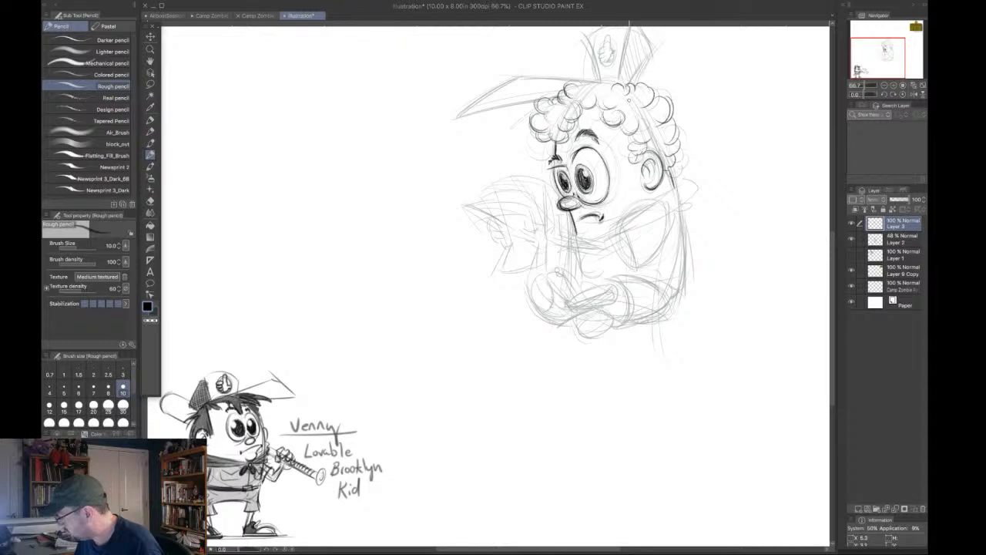
mouse_move(630, 100)
mouse_down()
mouse_move(565, 140)
mouse_move(536, 212)
mouse_move(541, 132)
mouse_up()
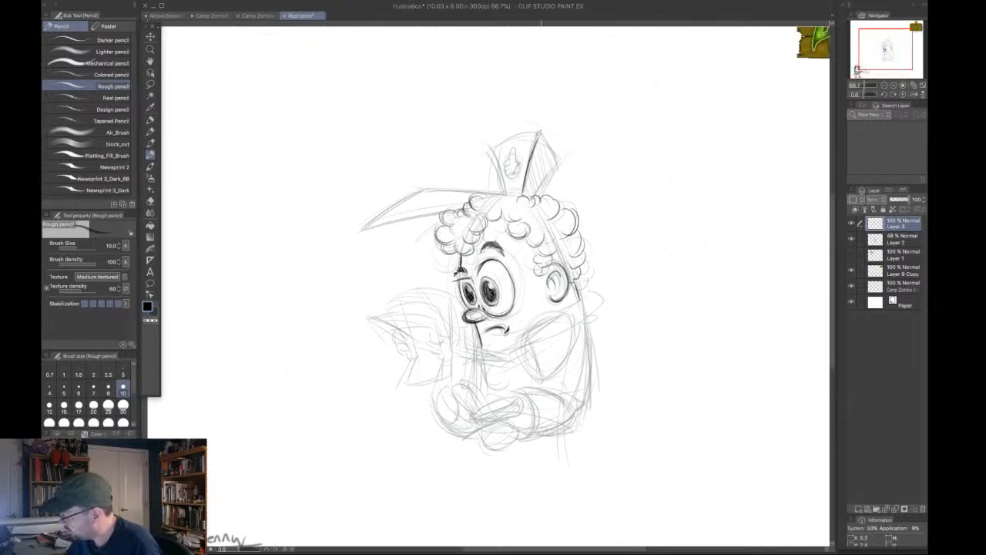
mouse_move(493, 169)
mouse_down()
mouse_move(488, 149)
mouse_move(507, 194)
mouse_up()
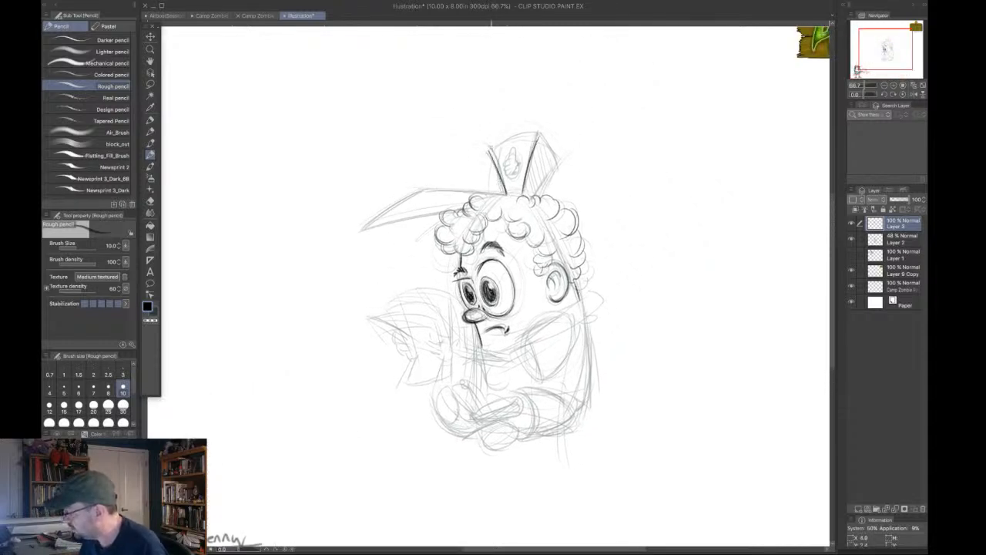
mouse_move(489, 146)
mouse_down()
mouse_move(543, 134)
mouse_move(553, 161)
mouse_move(534, 195)
mouse_move(555, 162)
mouse_up()
key(ctrl+z)
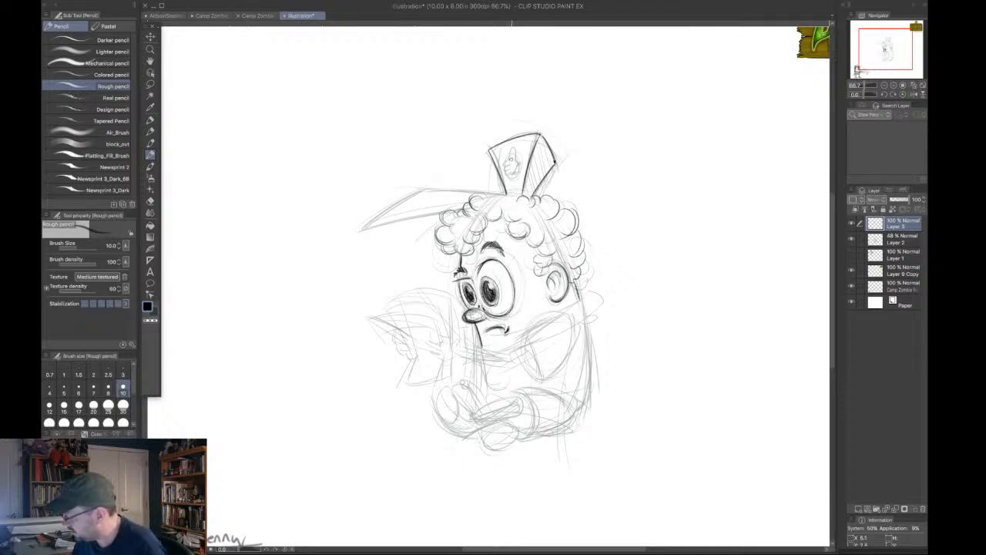
mouse_move(511, 159)
mouse_down()
mouse_move(512, 149)
mouse_move(516, 159)
mouse_move(502, 167)
mouse_move(511, 179)
mouse_move(518, 162)
mouse_move(516, 172)
mouse_up()
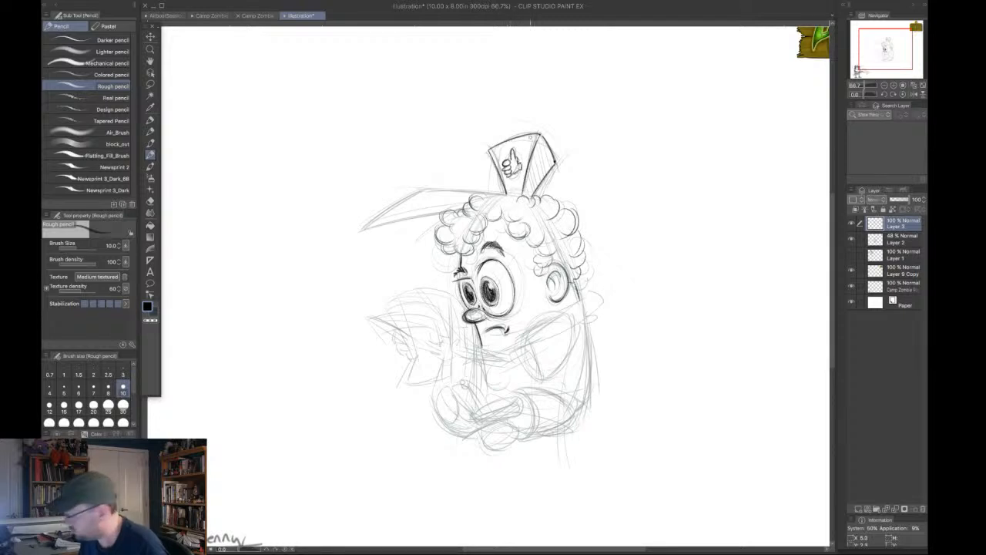
drag(507, 162, 522, 163)
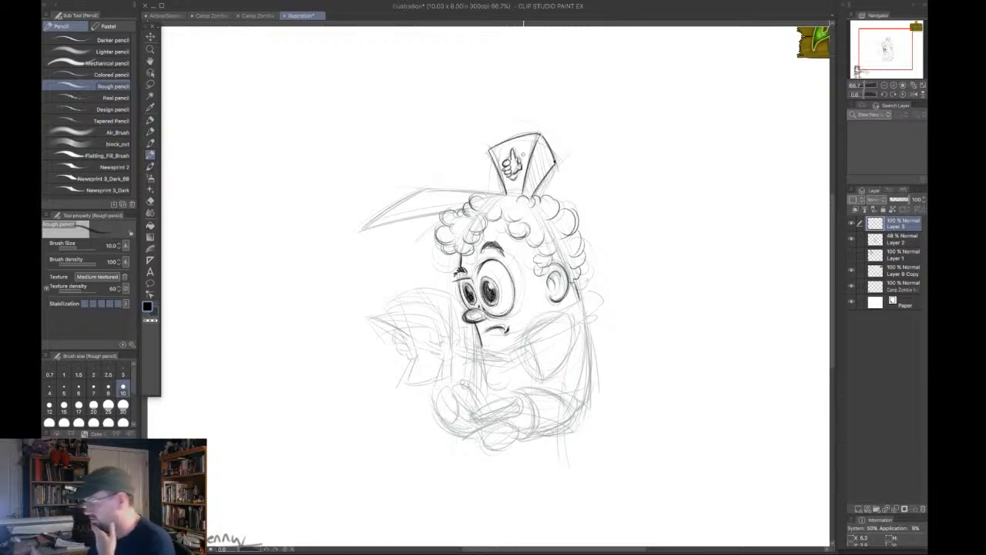
Trace the curls at the base of the cap's crown and outline the long pointed visor with dark strokes.
drag(489, 195, 521, 192)
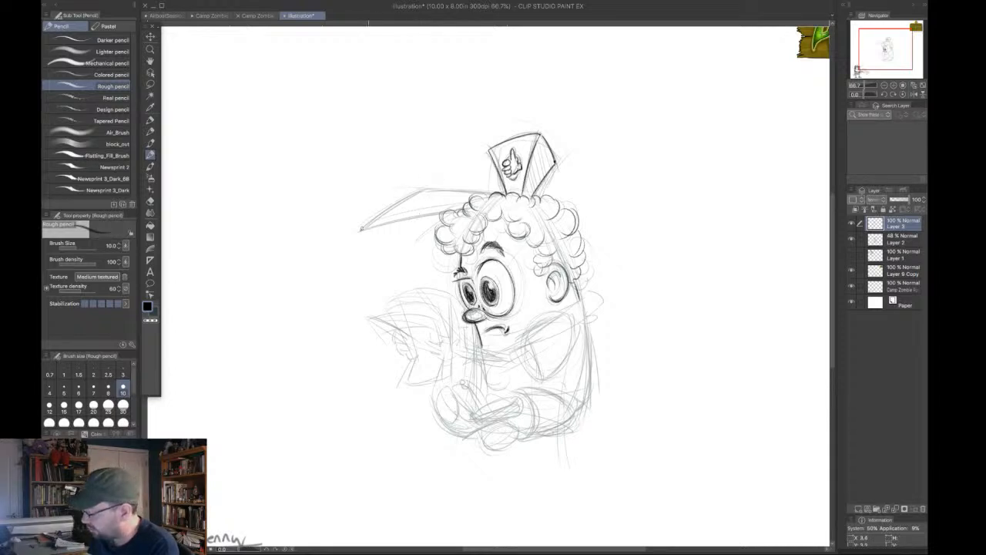
drag(361, 230, 428, 187)
drag(886, 94, 879, 94)
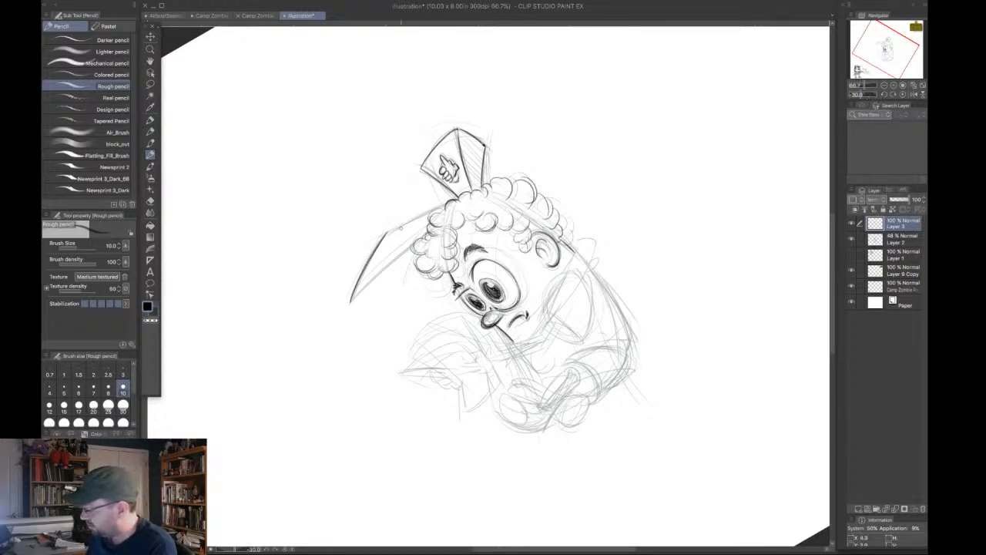
drag(388, 232, 455, 200)
drag(352, 301, 417, 244)
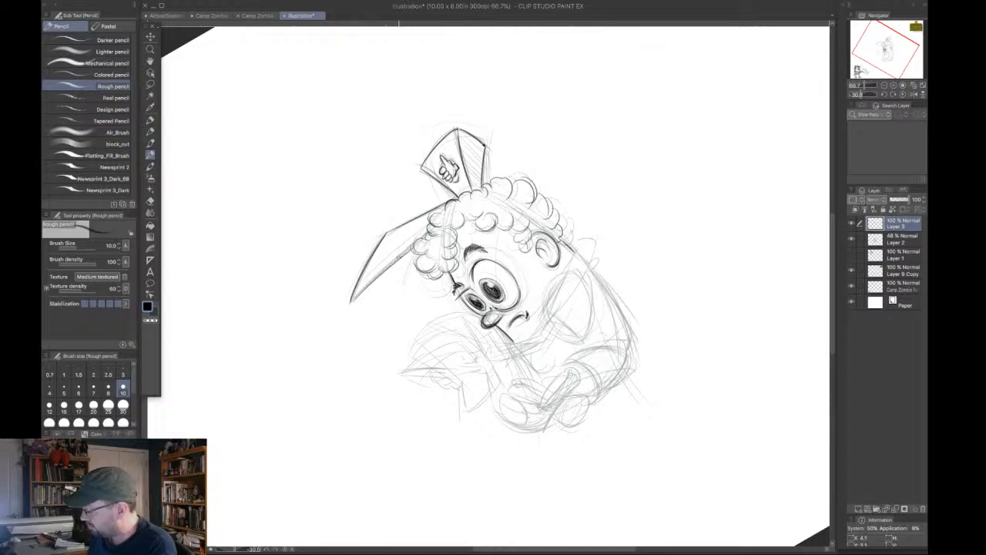
drag(366, 282, 352, 301)
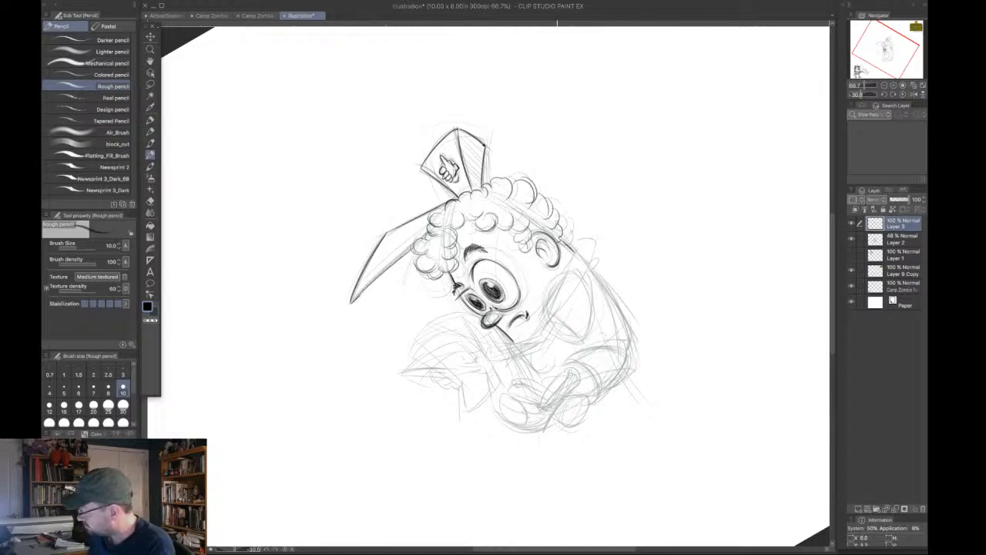
Darken the curls over the forehead and behind the ear, and start the collar line at the nape.
drag(557, 211, 552, 223)
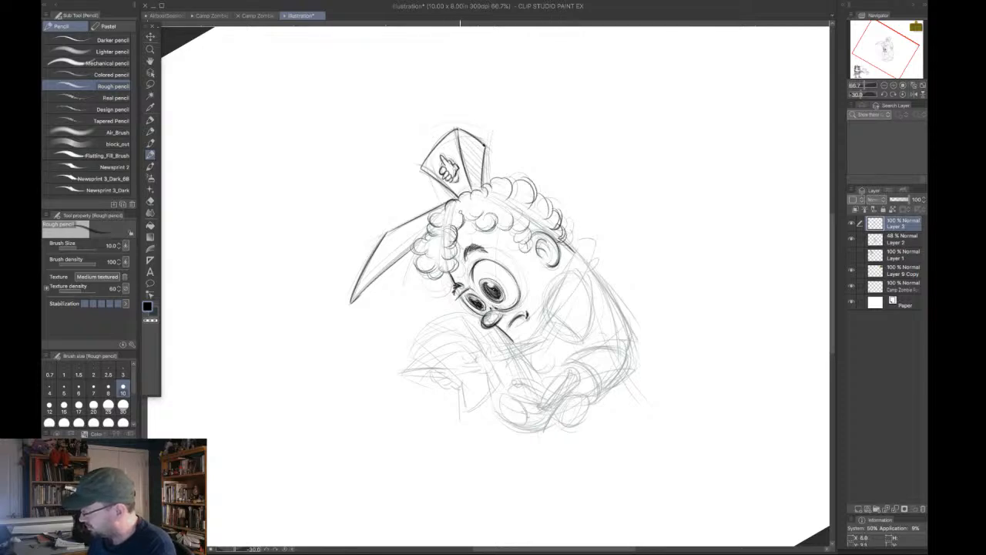
mouse_move(470, 217)
mouse_down()
mouse_move(478, 225)
mouse_move(445, 272)
mouse_up()
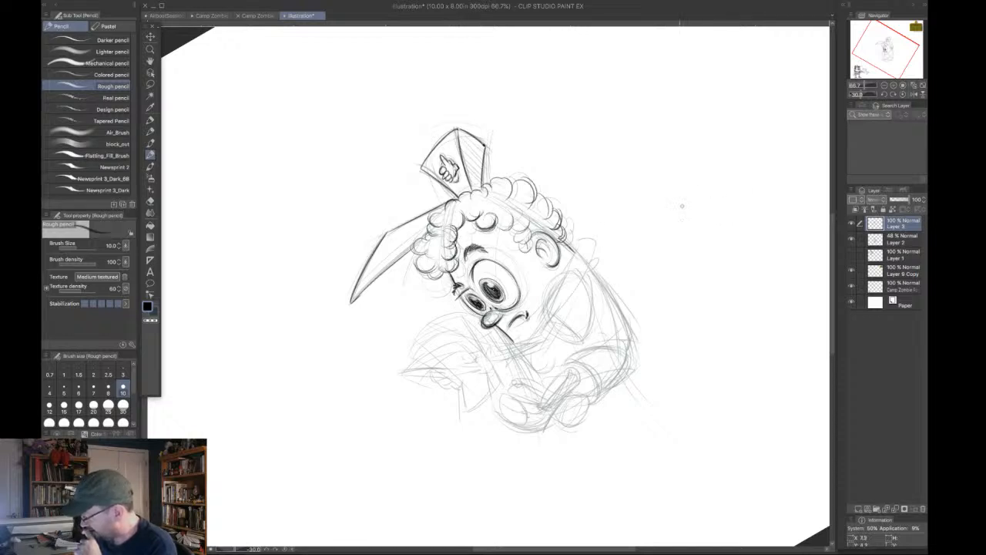
mouse_move(560, 270)
mouse_down()
mouse_move(574, 246)
mouse_move(566, 241)
mouse_move(576, 242)
mouse_move(565, 238)
mouse_move(586, 251)
mouse_up()
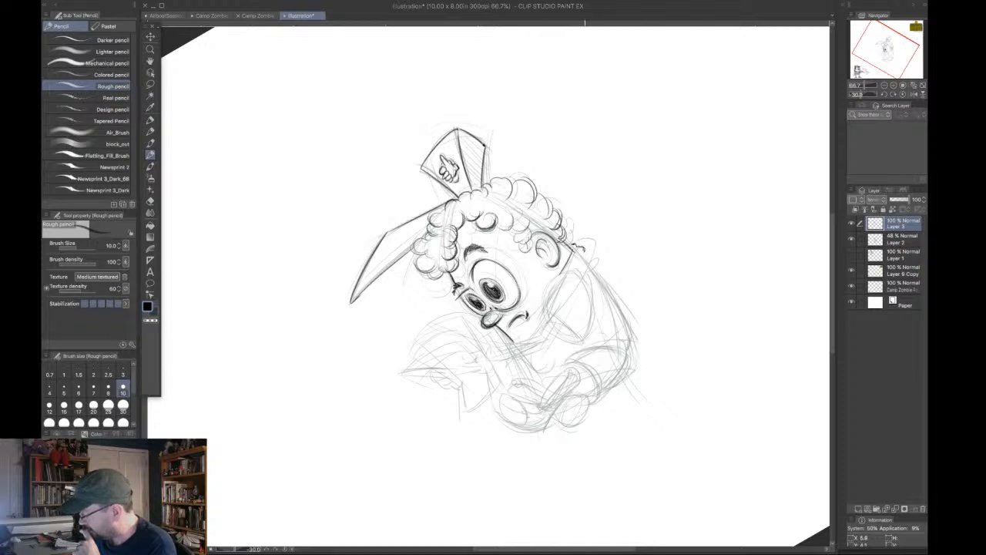
Trace the chin, the collar line under the jaw, and the short sleeve with its cuff.
click(903, 94)
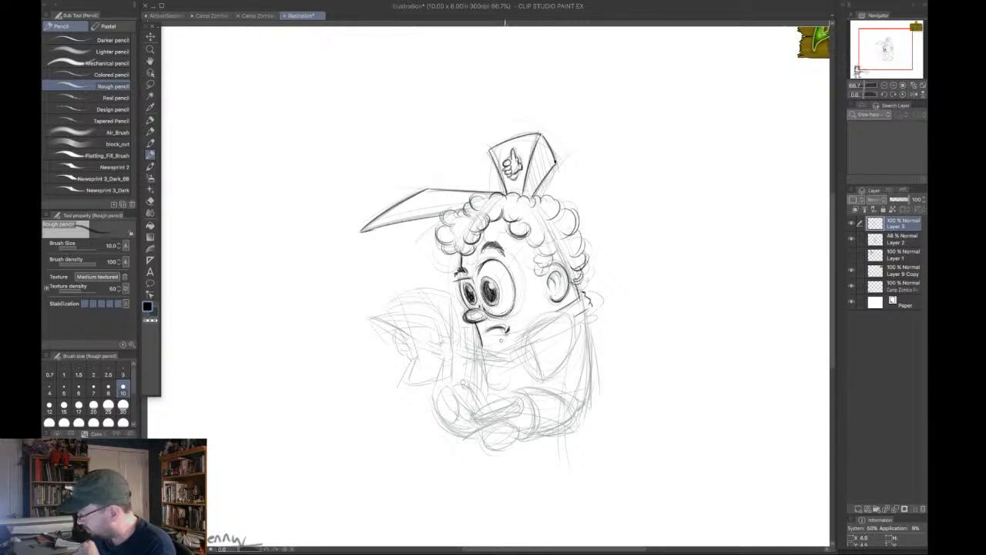
drag(499, 330, 510, 333)
mouse_move(556, 311)
mouse_down()
mouse_move(529, 333)
mouse_move(549, 374)
mouse_move(526, 336)
mouse_move(573, 313)
mouse_move(567, 351)
mouse_move(524, 343)
mouse_move(529, 336)
mouse_up()
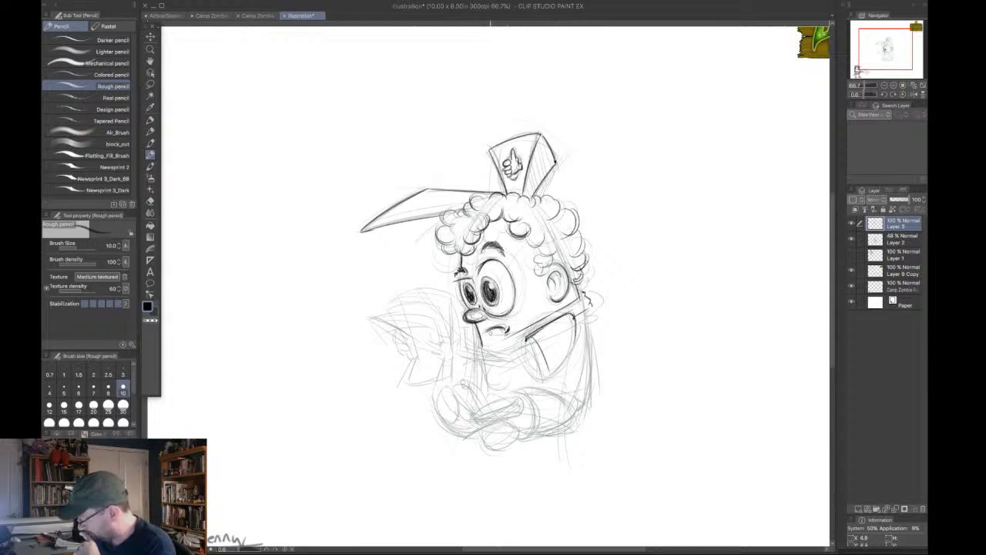
drag(482, 349, 498, 341)
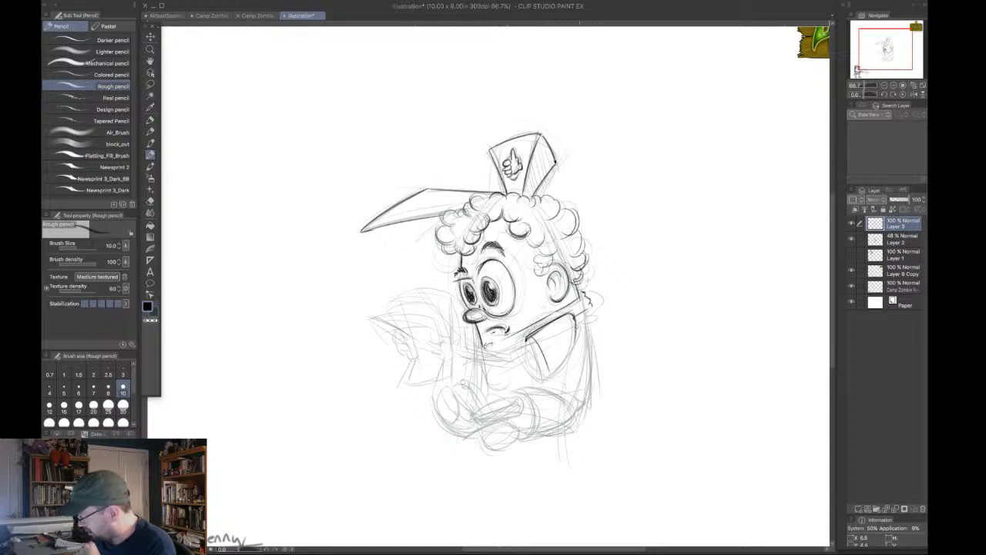
mouse_move(590, 308)
mouse_down()
mouse_move(563, 317)
mouse_move(583, 320)
mouse_move(568, 310)
mouse_move(526, 336)
mouse_move(546, 378)
mouse_up()
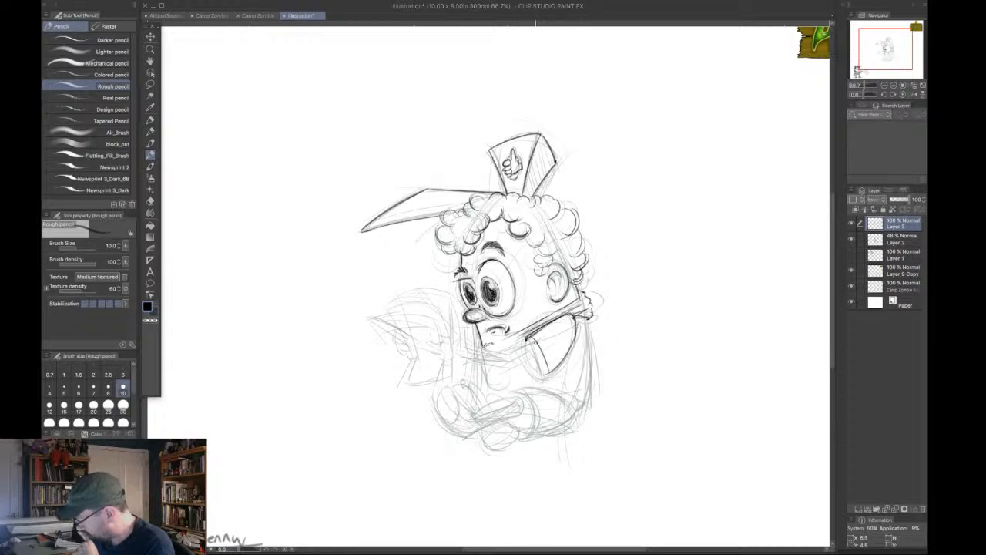
mouse_move(541, 341)
mouse_down()
mouse_move(530, 375)
mouse_move(542, 381)
mouse_up()
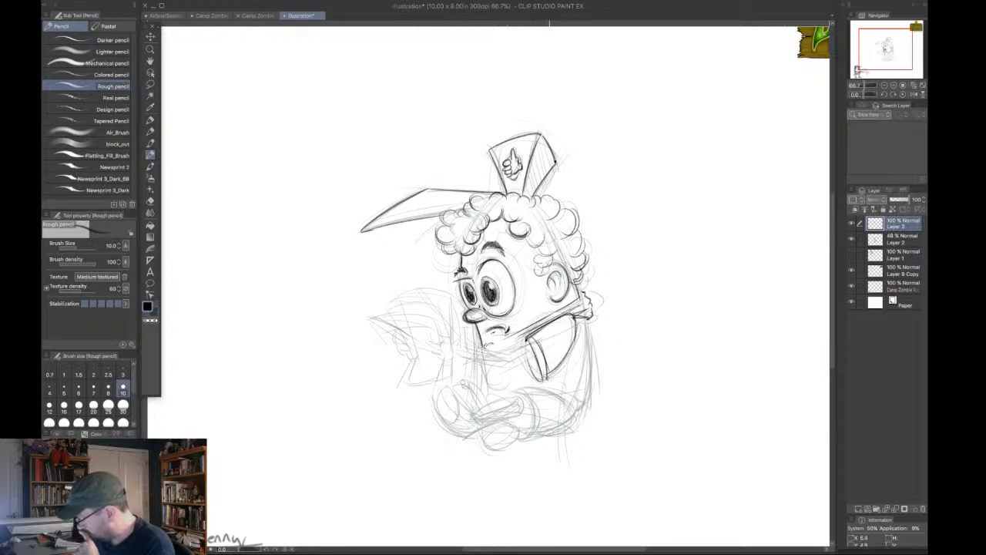
Darken the sleeve's outline and cuff opening, and draw the start of the arm below the chin.
drag(877, 45, 875, 54)
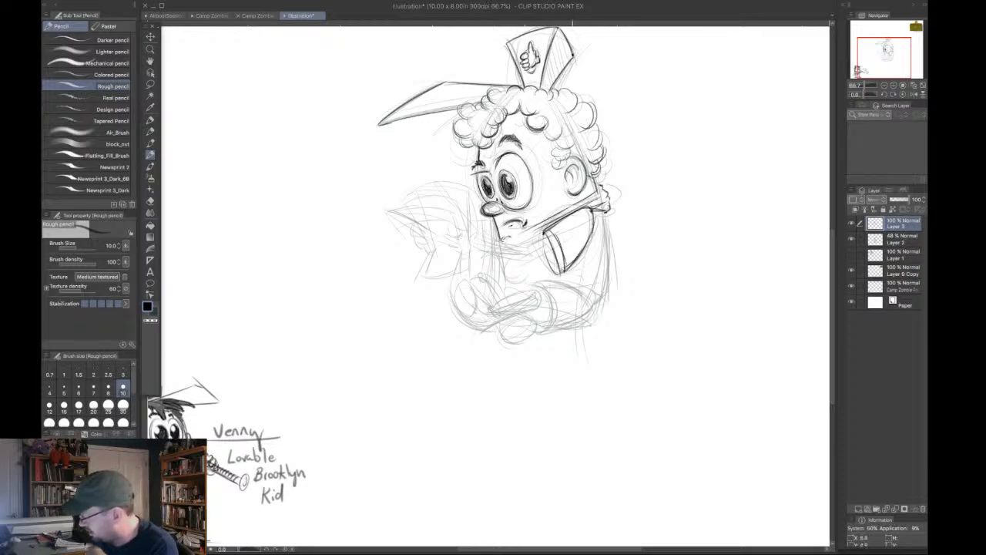
drag(545, 248, 557, 270)
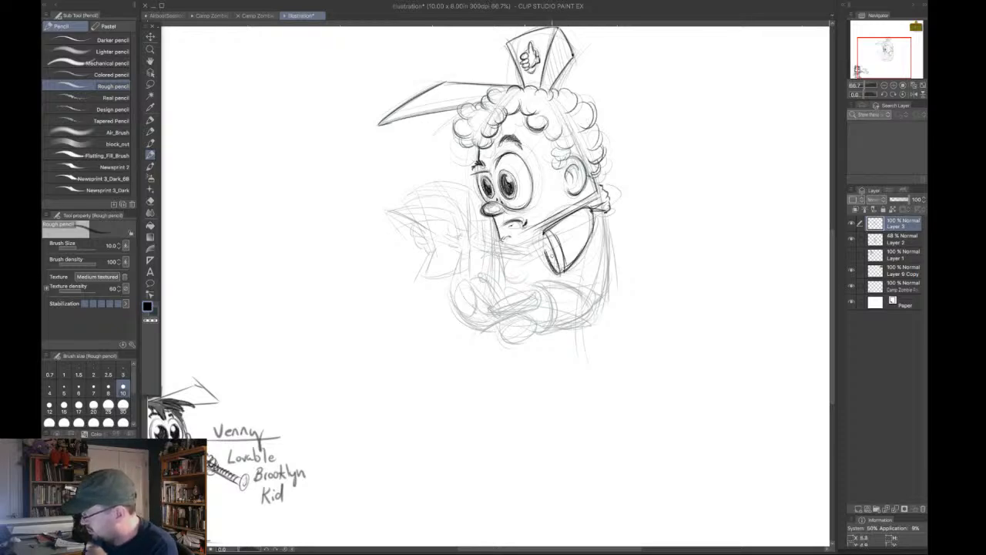
mouse_move(542, 234)
mouse_down()
mouse_move(563, 274)
mouse_move(574, 270)
mouse_up()
mouse_move(587, 217)
mouse_down()
mouse_move(590, 251)
mouse_move(539, 238)
mouse_move(544, 252)
mouse_move(530, 259)
mouse_move(535, 251)
mouse_up()
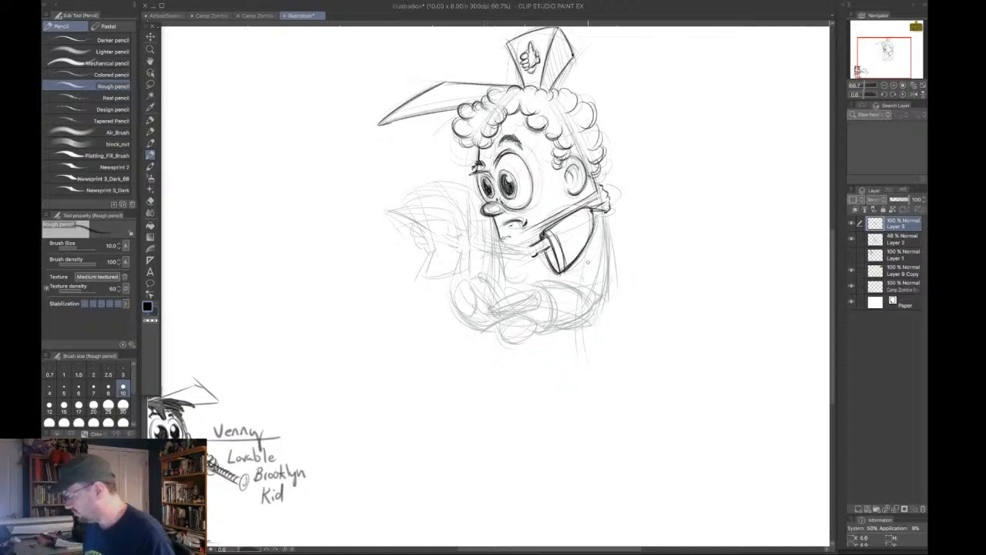
Trace the character's back and the upper contour of the bent leg, undoing and redrawing the unsatisfactory leg stroke.
mouse_move(518, 280)
mouse_down()
mouse_move(556, 276)
mouse_move(591, 292)
mouse_up()
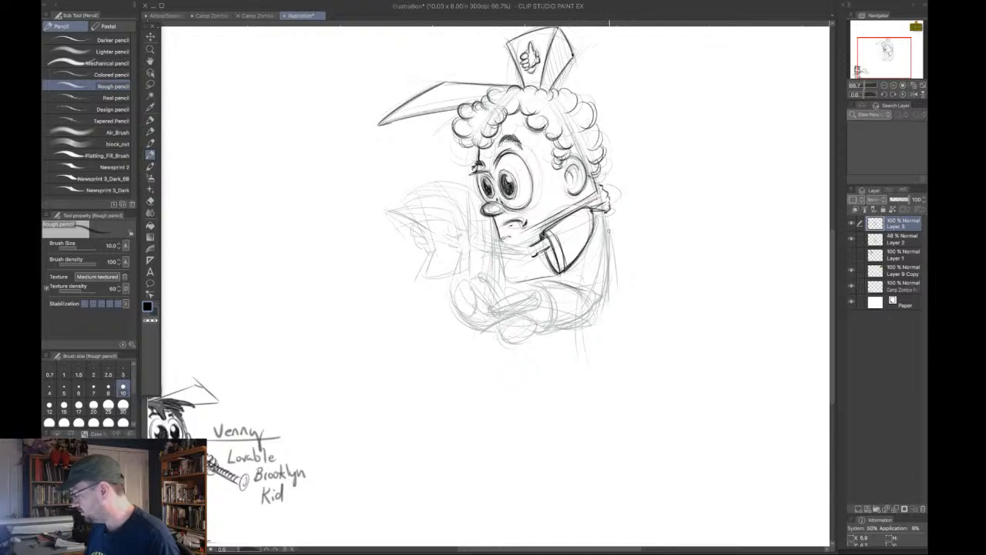
drag(603, 214, 608, 304)
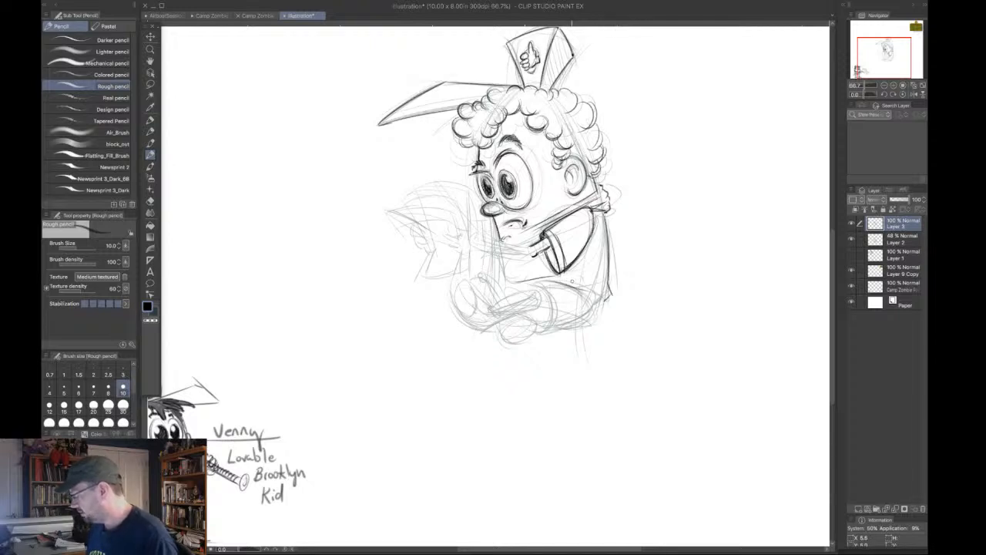
drag(544, 276, 601, 298)
key(super+z)
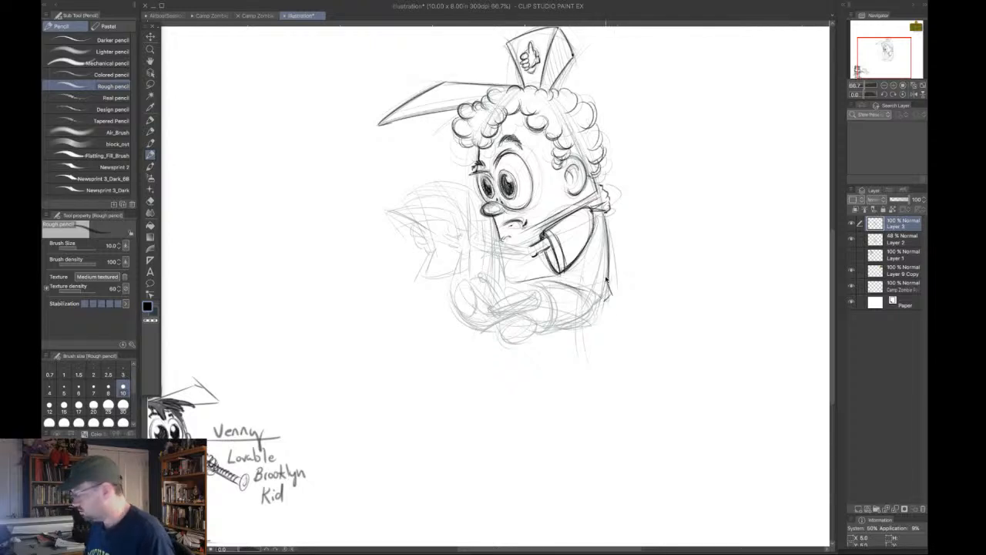
click(885, 94)
click(885, 94)
click(885, 94)
click(885, 94)
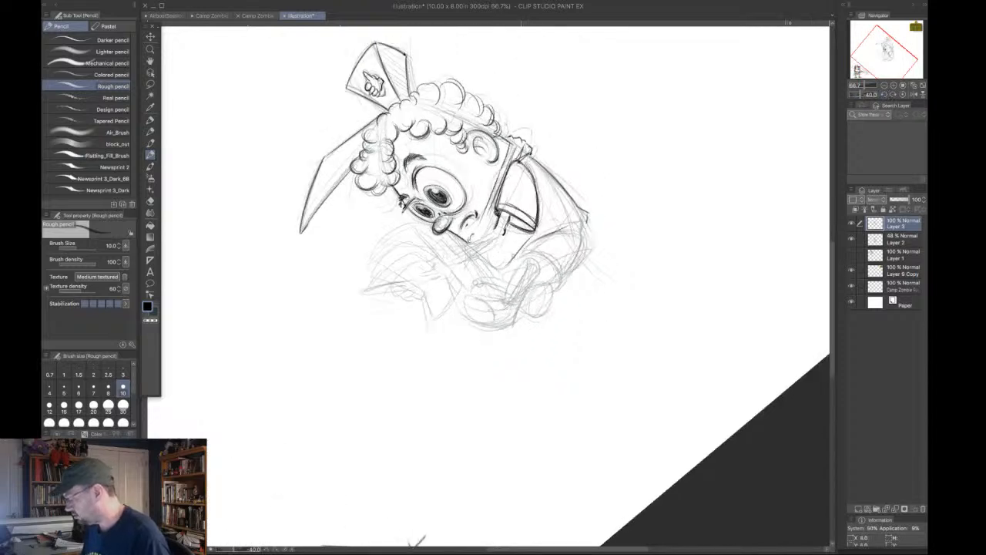
mouse_move(516, 253)
mouse_down()
mouse_move(587, 222)
mouse_move(567, 223)
mouse_up()
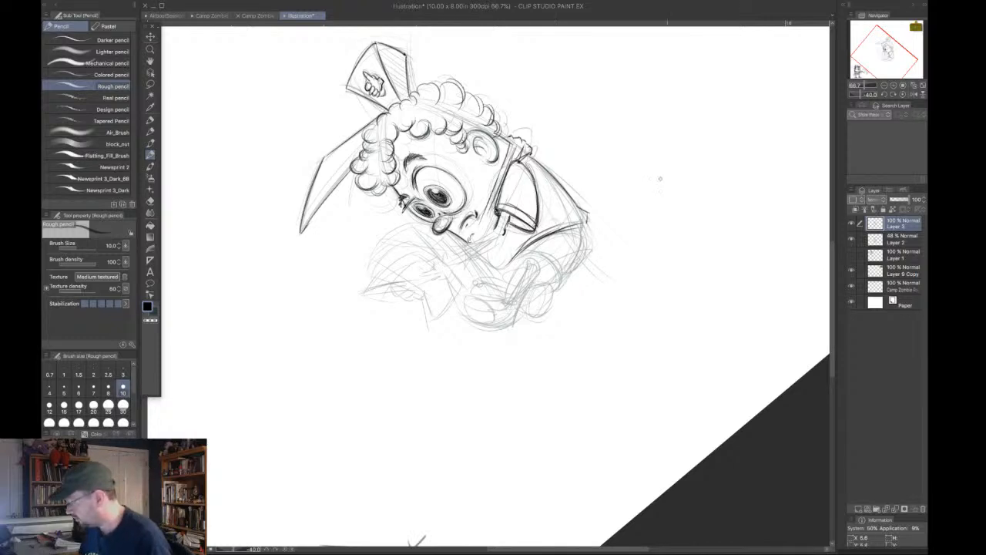
click(903, 95)
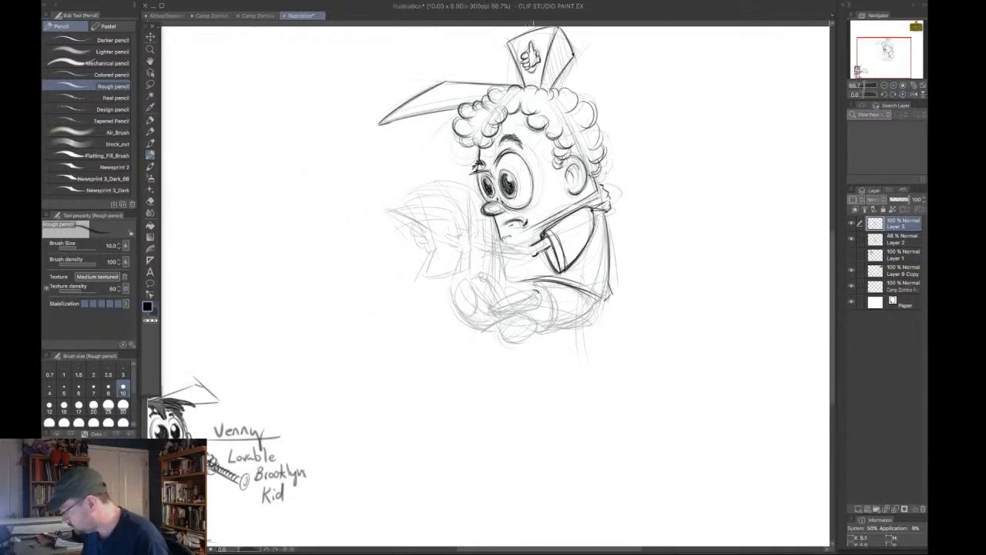
Trace the shin and the shorts' hem around the knee, and darken the shirt's lower front edge.
mouse_move(531, 288)
mouse_down()
mouse_move(501, 316)
mouse_move(544, 303)
mouse_move(544, 293)
mouse_move(537, 332)
mouse_up()
drag(535, 285, 577, 293)
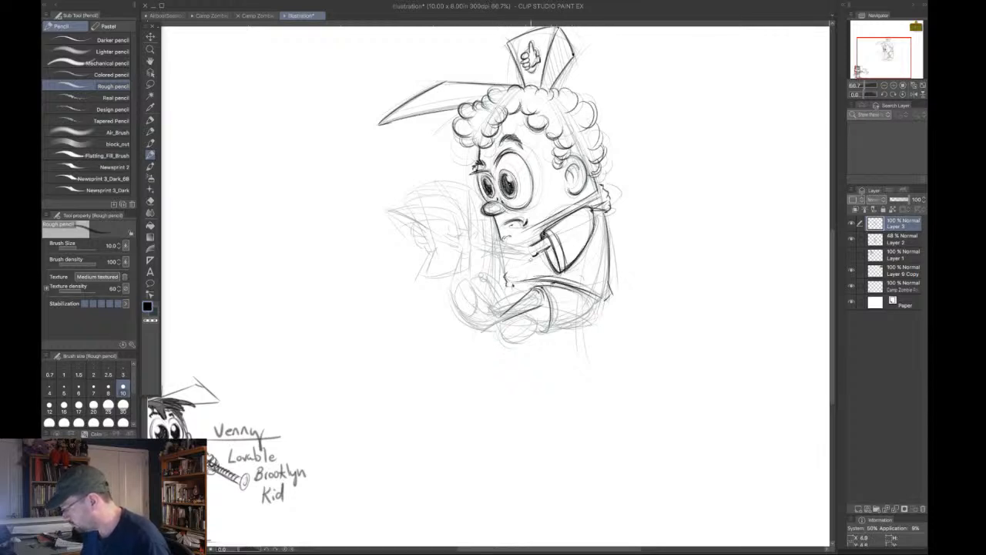
drag(507, 279, 538, 282)
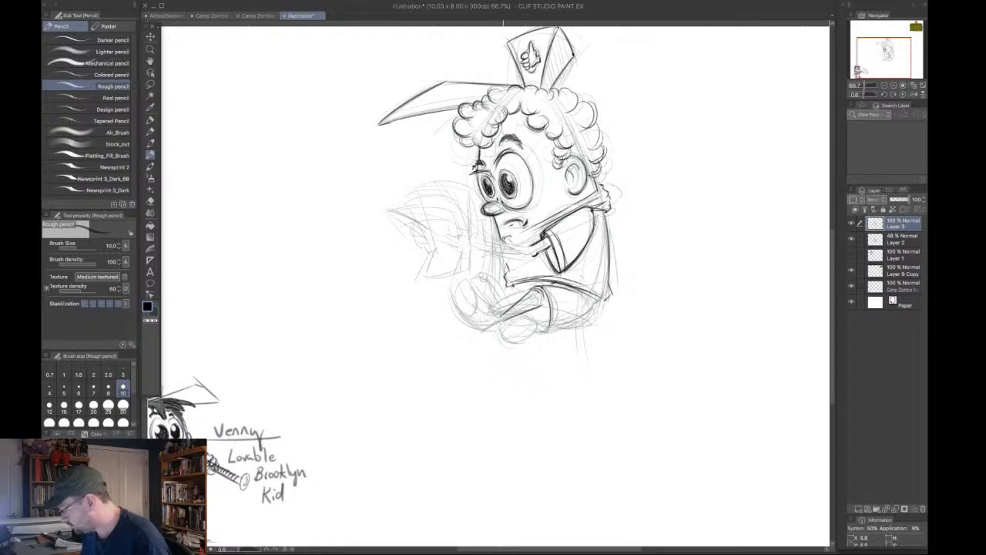
Trace the forearm reaching forward and the fingers of the hands holding the open book.
drag(498, 242, 539, 254)
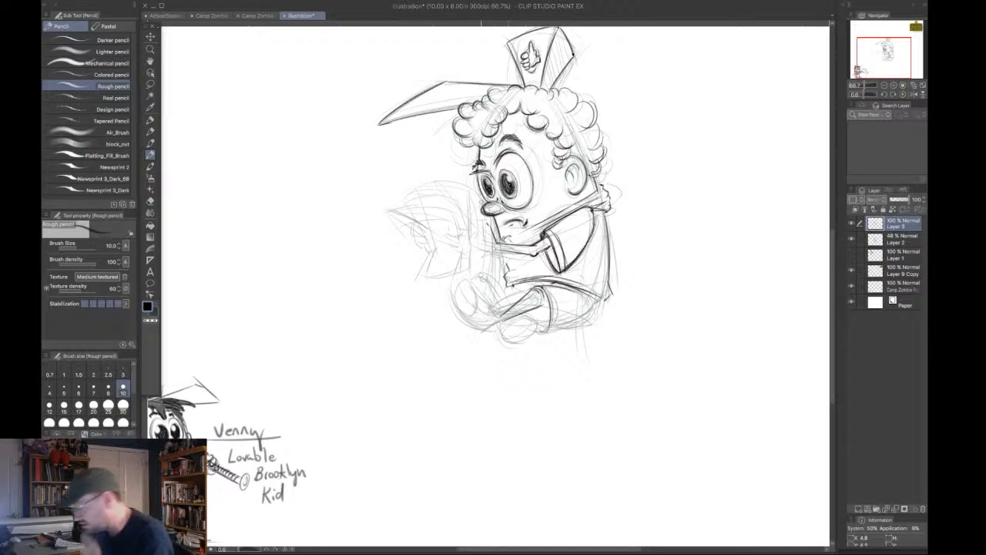
mouse_move(478, 231)
mouse_down()
mouse_move(462, 230)
mouse_move(458, 241)
mouse_move(488, 245)
mouse_up()
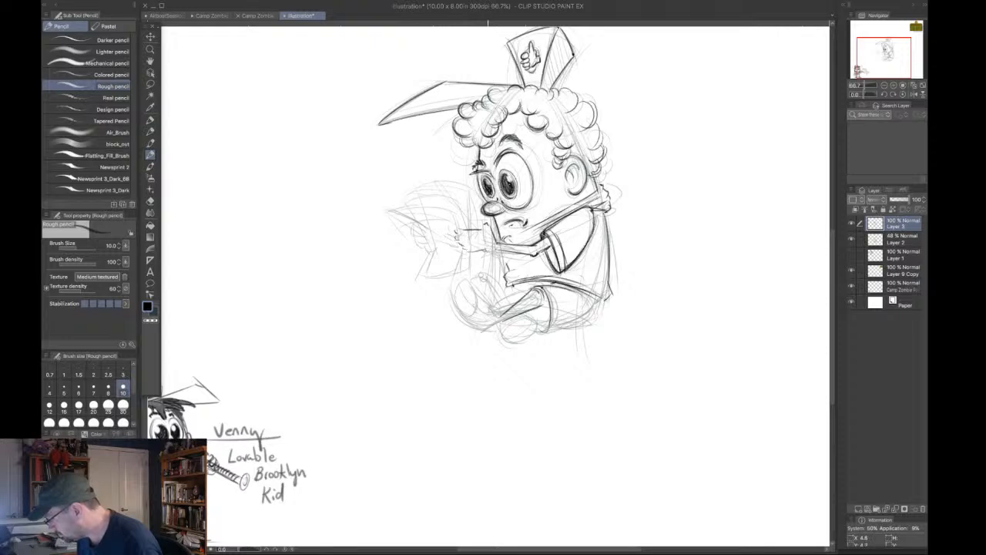
drag(423, 230, 432, 245)
drag(420, 248, 429, 251)
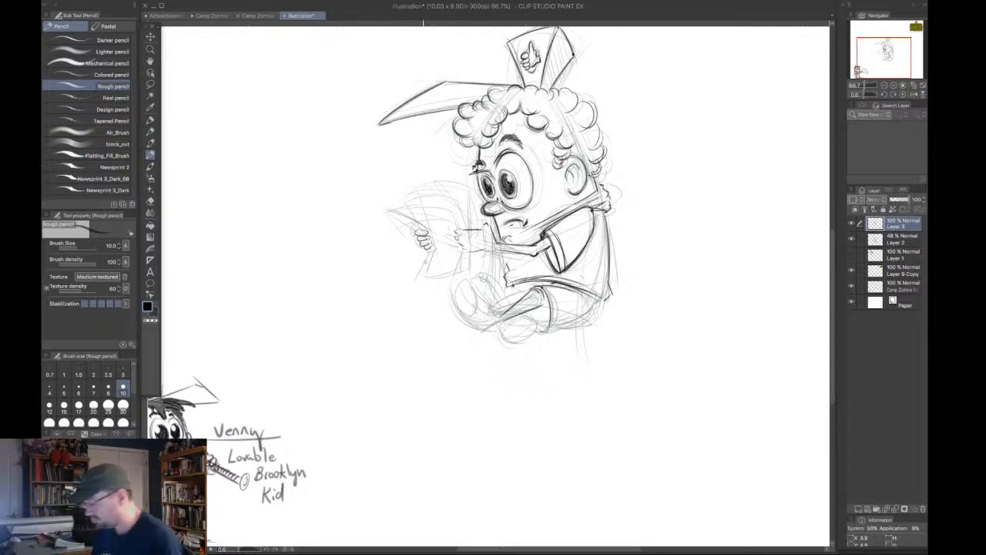
Touch up the outstretched hand, shade the shin, and draw the near shoe with its rounded toe, sole and laces.
drag(431, 234, 442, 244)
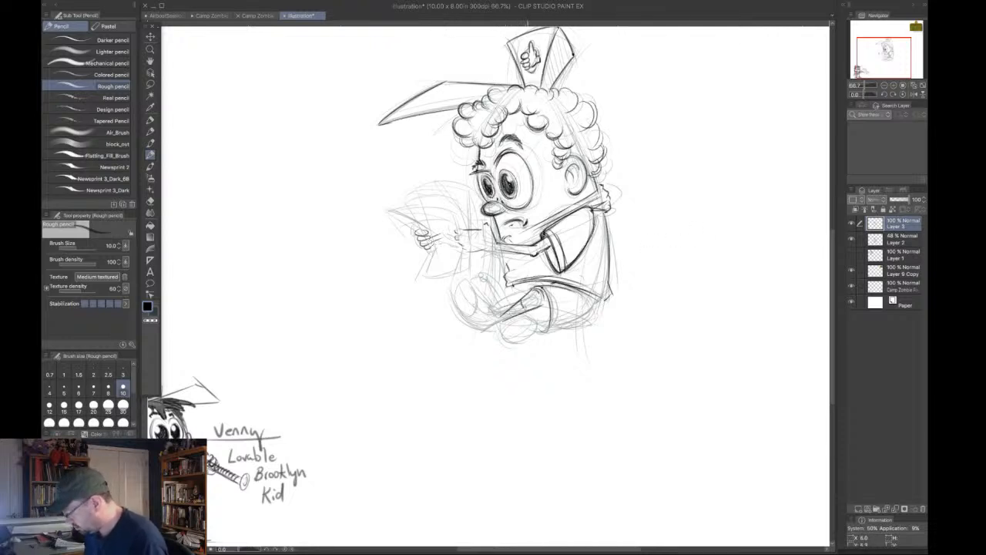
mouse_move(521, 302)
mouse_down()
mouse_move(501, 319)
mouse_move(513, 316)
mouse_up()
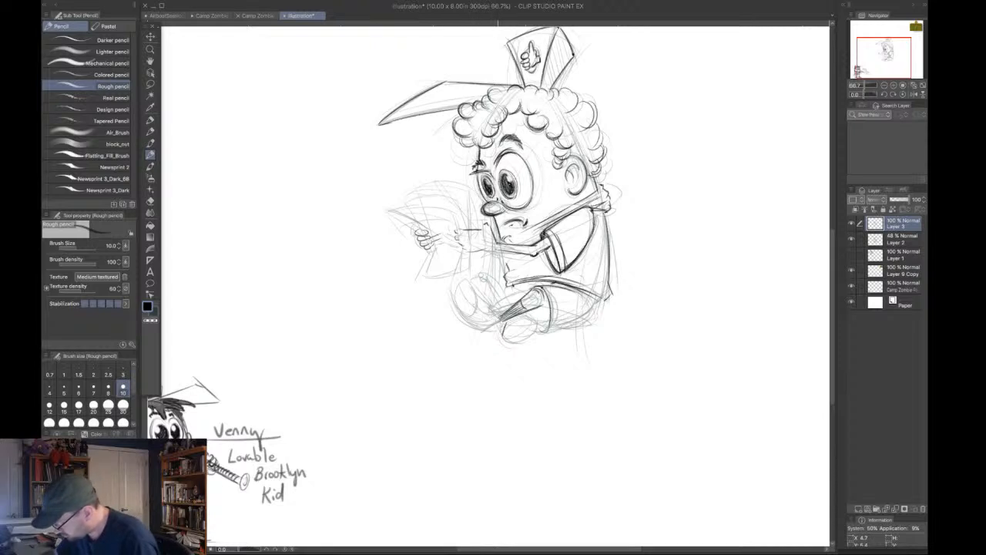
mouse_move(478, 302)
mouse_down()
mouse_move(490, 331)
mouse_move(504, 334)
mouse_up()
mouse_move(462, 300)
mouse_down()
mouse_move(502, 334)
mouse_move(485, 326)
mouse_up()
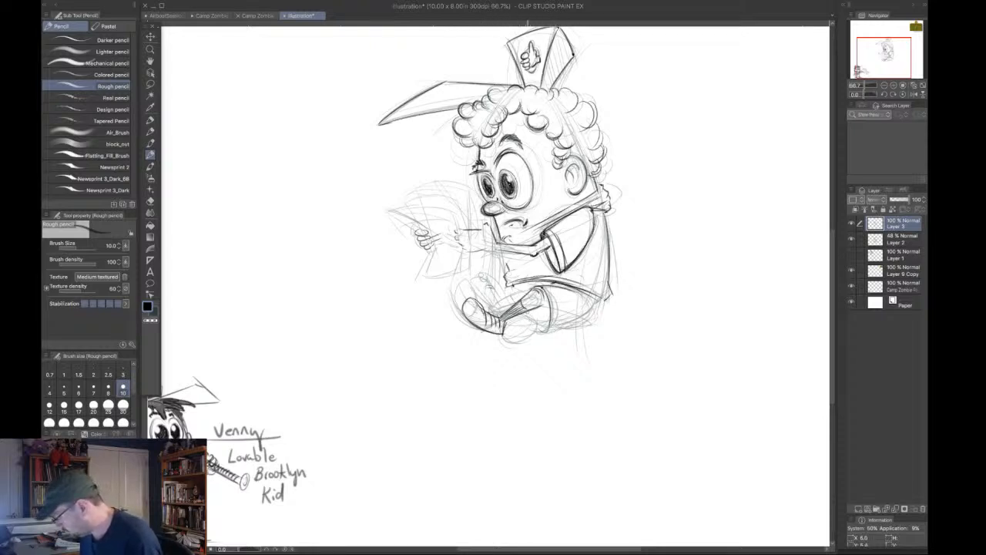
Trace the leg opening of the shorts and their curved underside back to the shirt's lower corner.
drag(528, 315, 544, 331)
mouse_move(530, 311)
mouse_down()
mouse_move(546, 330)
mouse_move(587, 316)
mouse_up()
mouse_move(556, 326)
mouse_down()
mouse_move(599, 298)
mouse_move(591, 310)
mouse_up()
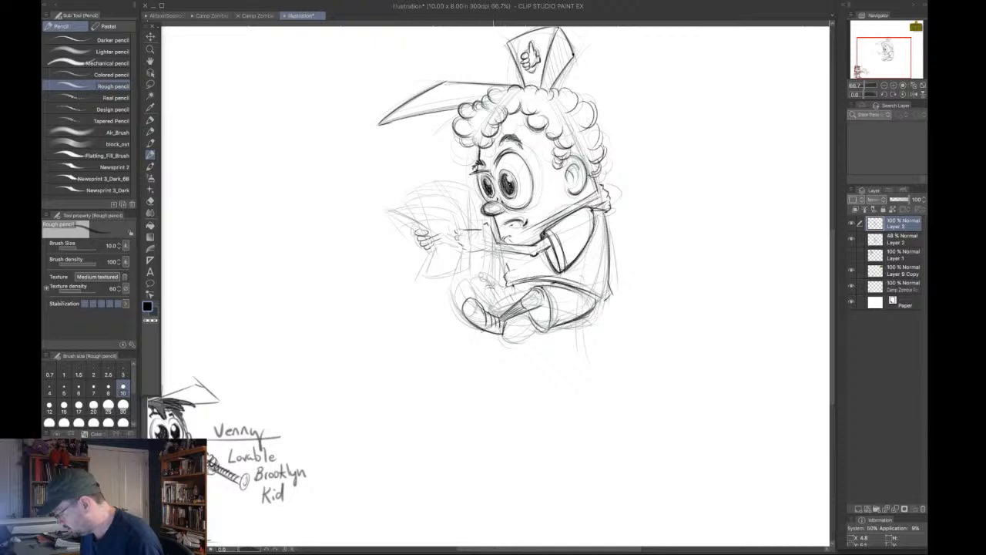
Draw the far leg and the far shoe behind the near one, and hatch the far shoe's sole.
mouse_move(466, 294)
mouse_down()
mouse_move(444, 297)
mouse_move(467, 323)
mouse_up()
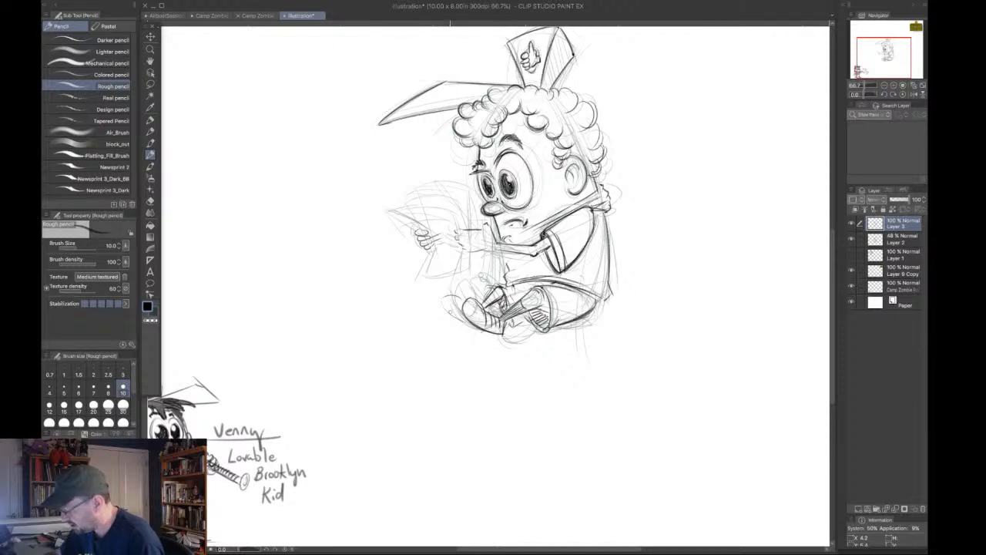
mouse_move(451, 313)
mouse_down()
mouse_move(439, 299)
mouse_move(465, 308)
mouse_move(471, 325)
mouse_up()
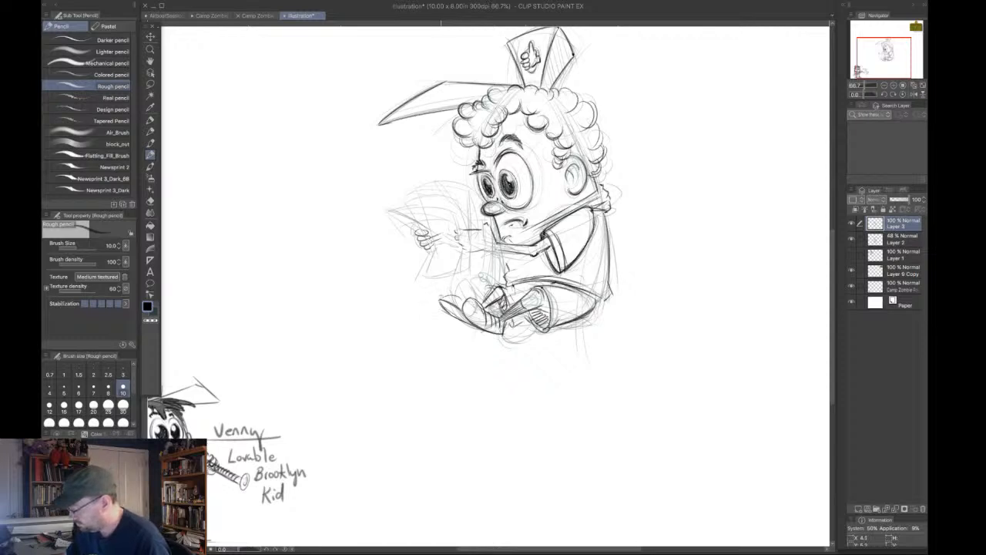
mouse_move(455, 298)
mouse_down()
mouse_move(442, 301)
mouse_move(464, 297)
mouse_move(482, 326)
mouse_move(450, 308)
mouse_move(468, 320)
mouse_move(465, 305)
mouse_up()
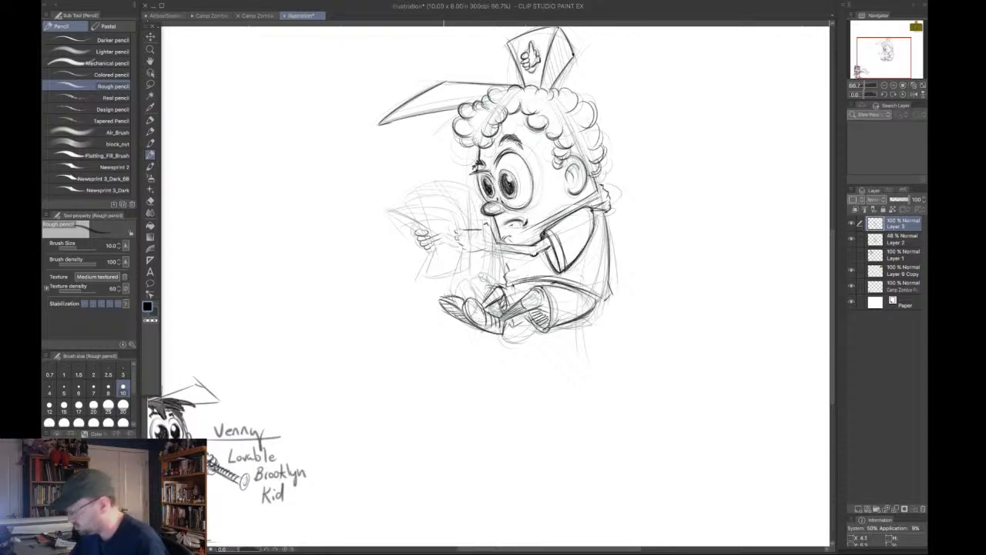
drag(447, 294, 467, 306)
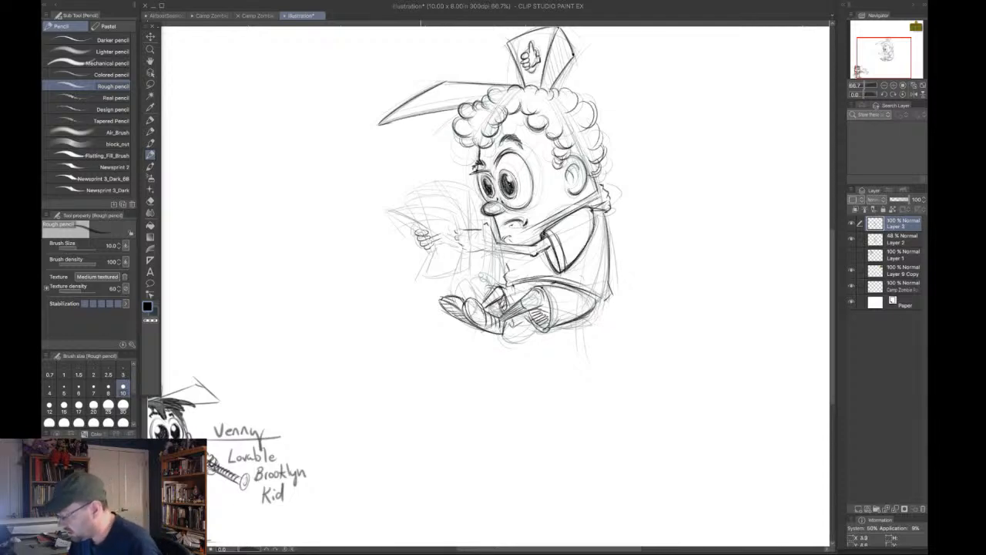
Erase the traced fingers and wrist of the hands on the open book.
drag(416, 233, 436, 245)
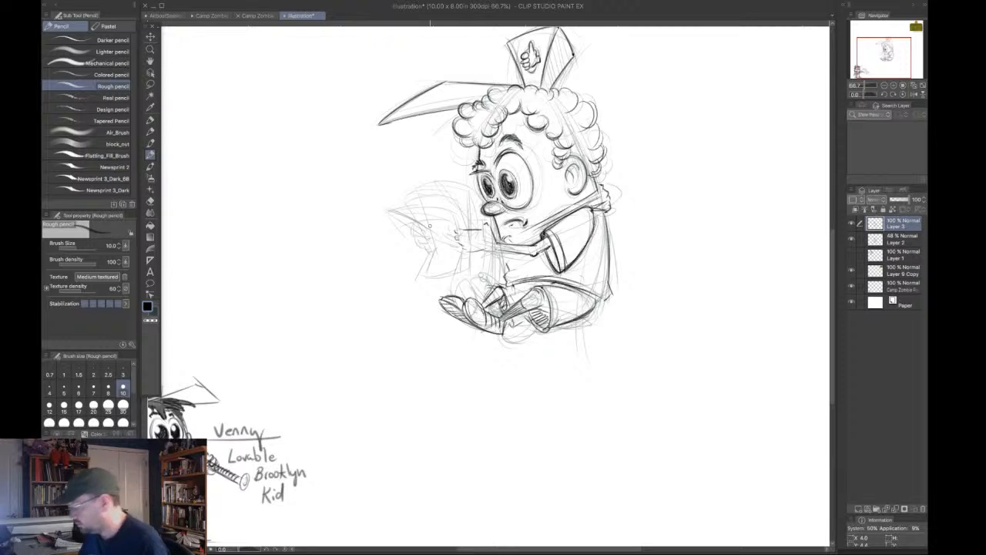
mouse_move(456, 231)
mouse_down()
mouse_move(492, 222)
mouse_move(453, 240)
mouse_move(470, 245)
mouse_up()
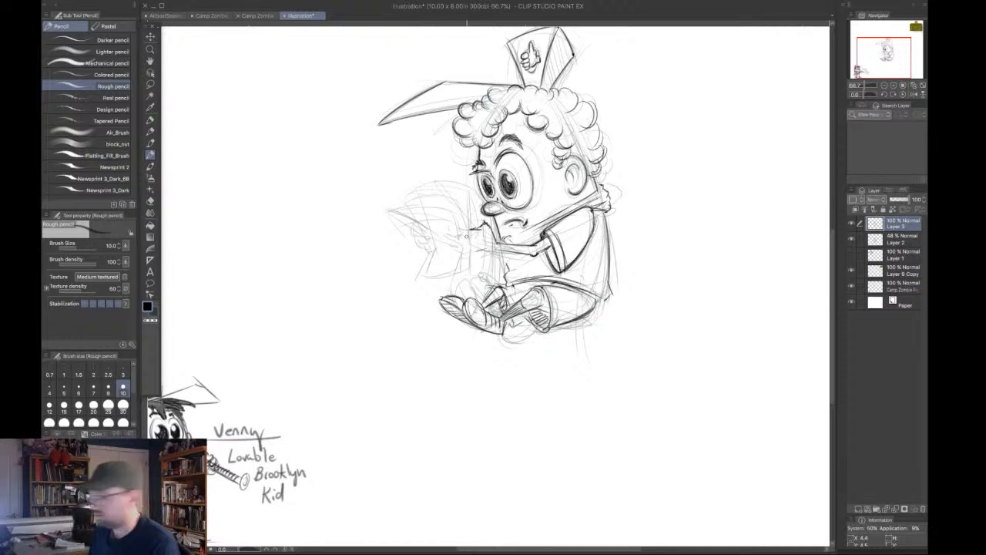
Pencil in the seated boy's hands and fingers over the rough guide lines in front of his chest.
click(886, 86)
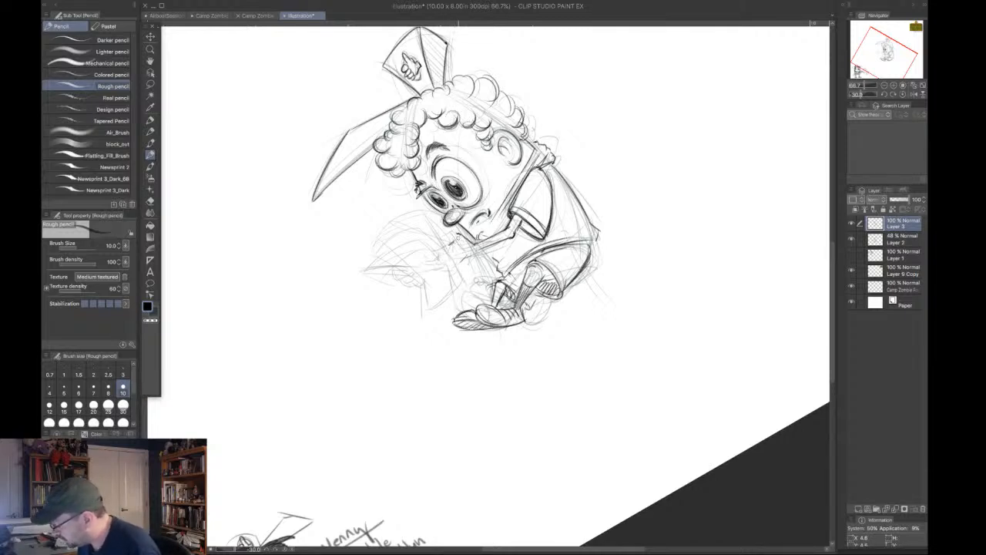
drag(464, 253, 479, 263)
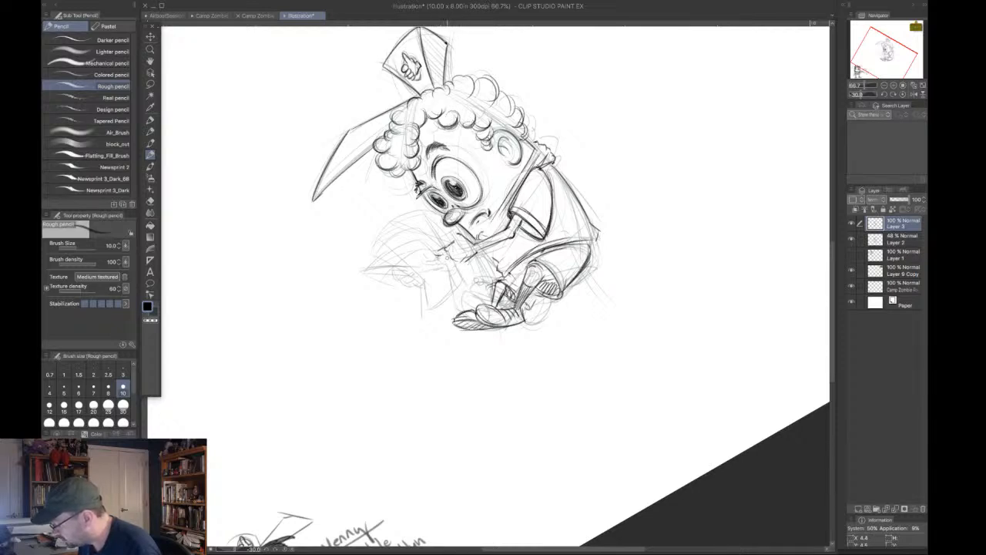
drag(449, 260, 458, 266)
drag(451, 232, 458, 238)
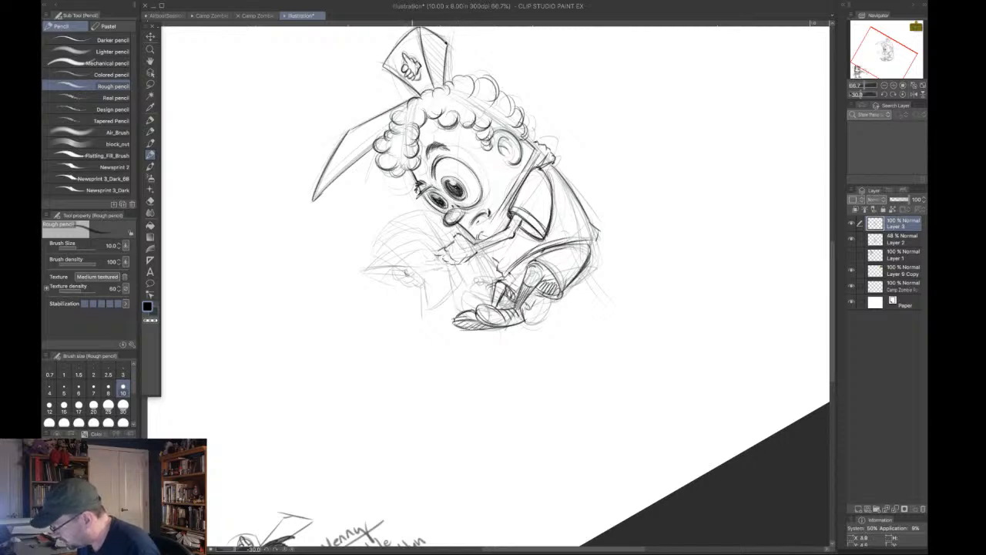
mouse_move(405, 268)
mouse_down()
mouse_move(422, 276)
mouse_move(421, 289)
mouse_up()
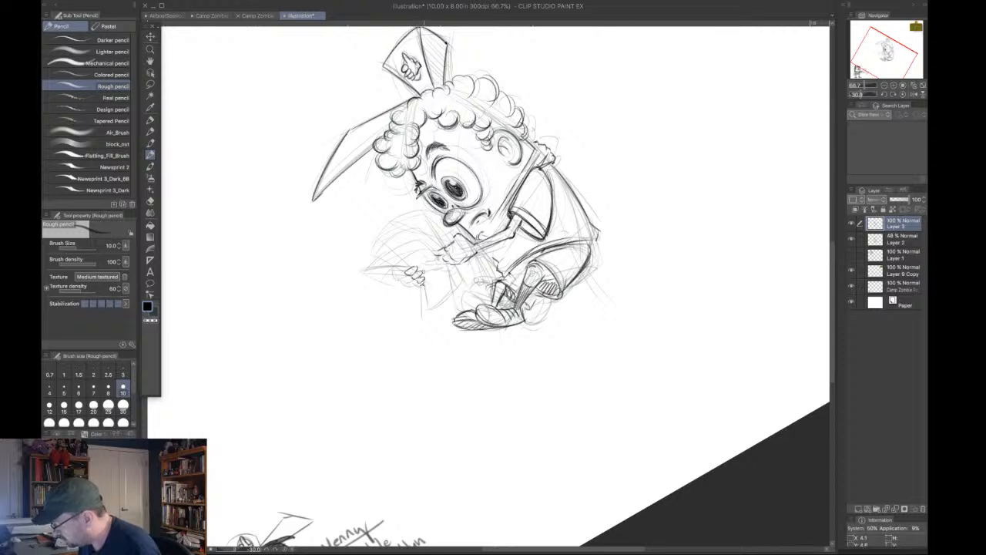
Sketch the open book with its pages and cover in the boy's hands, and add small neckerchief details at his chest.
click(903, 95)
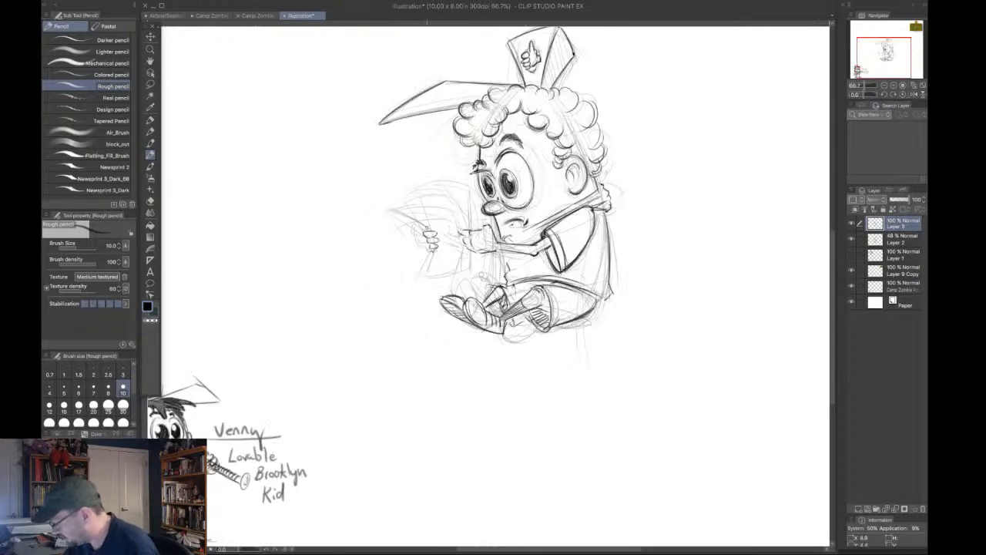
mouse_move(431, 231)
mouse_down()
mouse_move(399, 215)
mouse_move(456, 206)
mouse_move(470, 229)
mouse_move(435, 240)
mouse_move(424, 272)
mouse_move(463, 276)
mouse_up()
drag(467, 248, 471, 272)
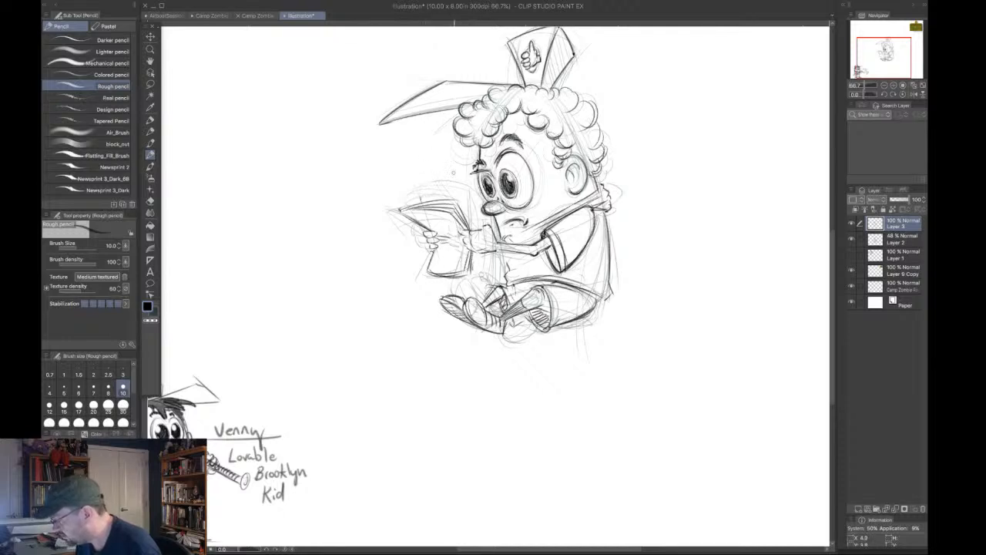
mouse_move(416, 198)
mouse_down()
mouse_move(461, 186)
mouse_move(481, 267)
mouse_move(476, 234)
mouse_up()
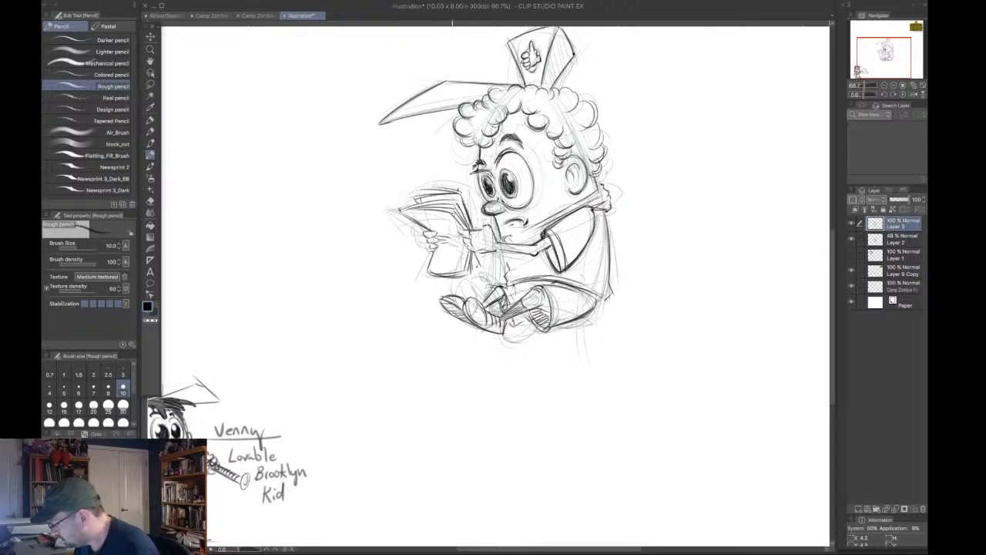
mouse_move(453, 212)
mouse_down()
mouse_move(479, 251)
mouse_move(469, 273)
mouse_up()
mouse_move(436, 238)
mouse_down()
mouse_move(453, 238)
mouse_move(446, 246)
mouse_move(454, 246)
mouse_move(453, 275)
mouse_move(480, 266)
mouse_up()
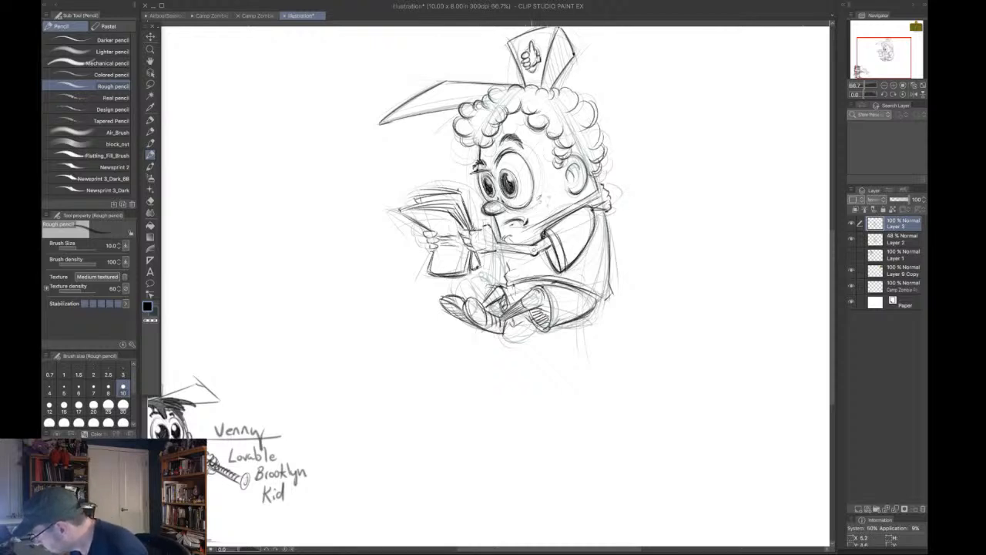
mouse_move(503, 253)
mouse_down()
mouse_move(509, 265)
mouse_move(519, 263)
mouse_up()
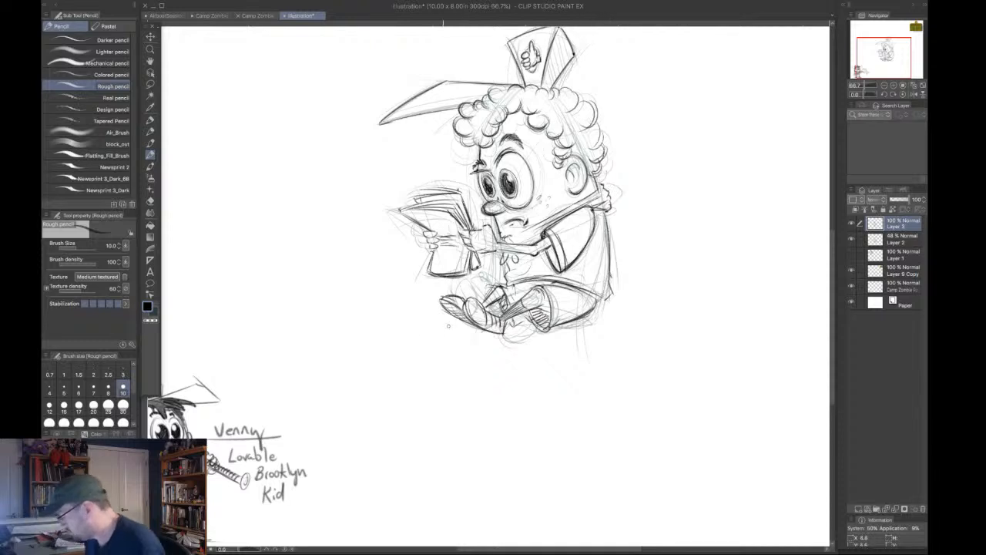
drag(421, 322, 575, 329)
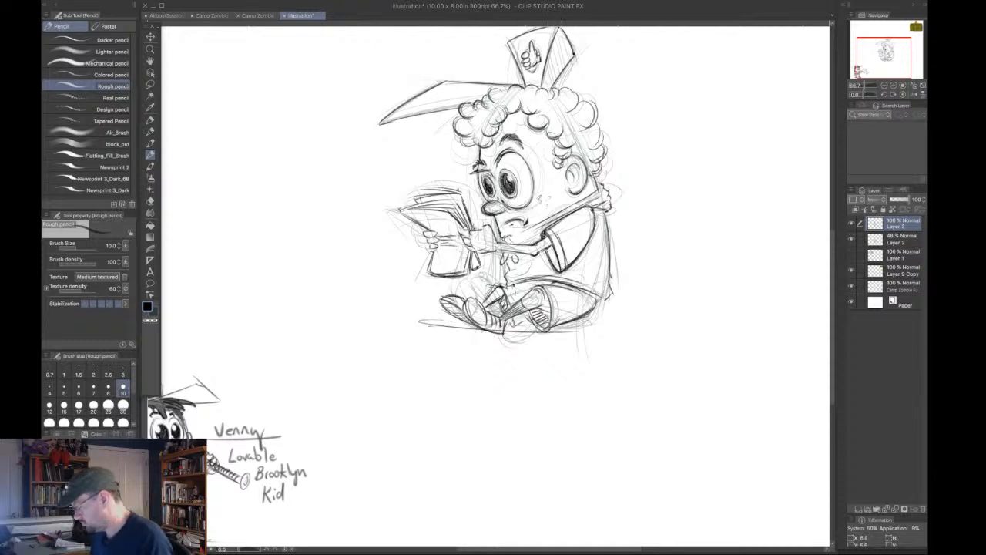
key(super+z)
mouse_move(416, 330)
mouse_down()
mouse_move(592, 331)
mouse_move(647, 316)
mouse_move(426, 331)
mouse_up()
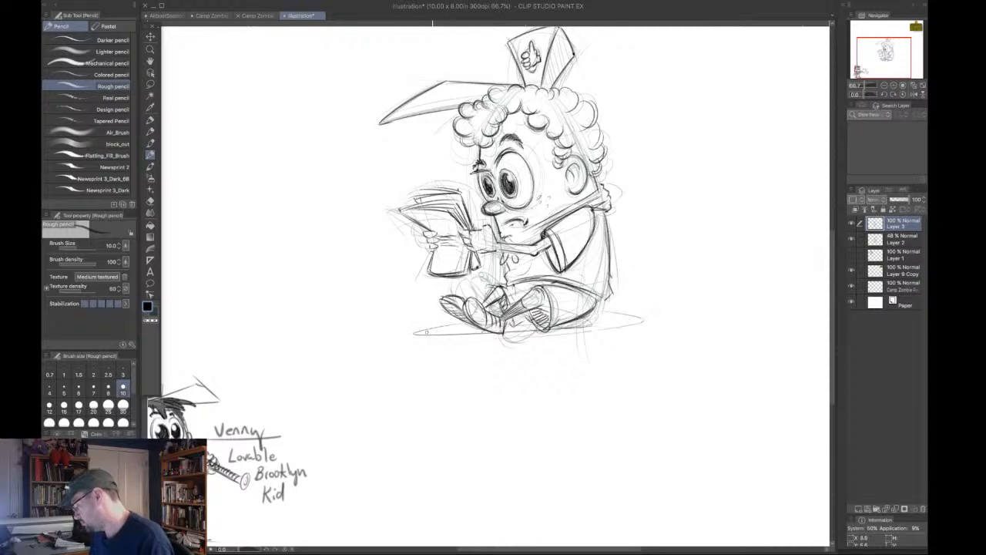
click(885, 85)
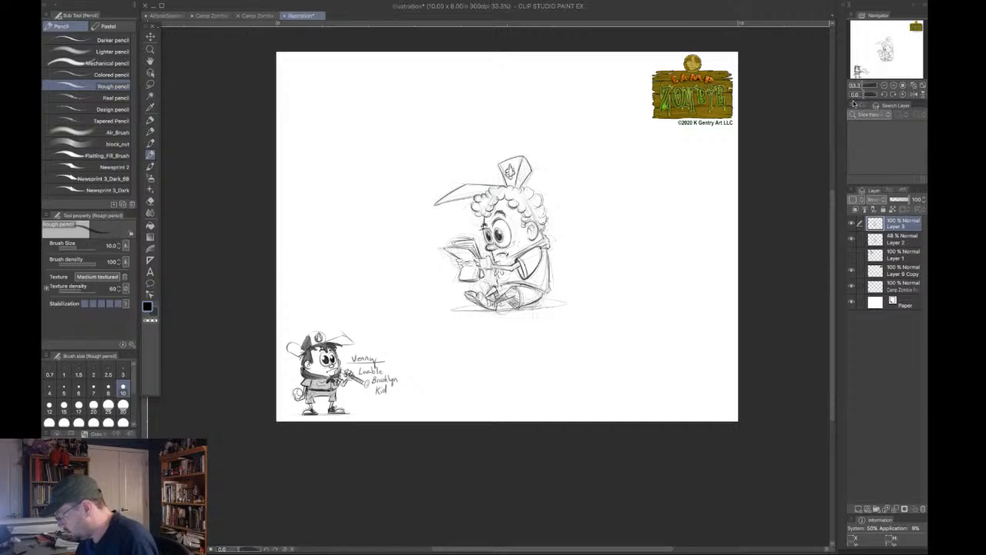
key(super+z)
key(super+z)
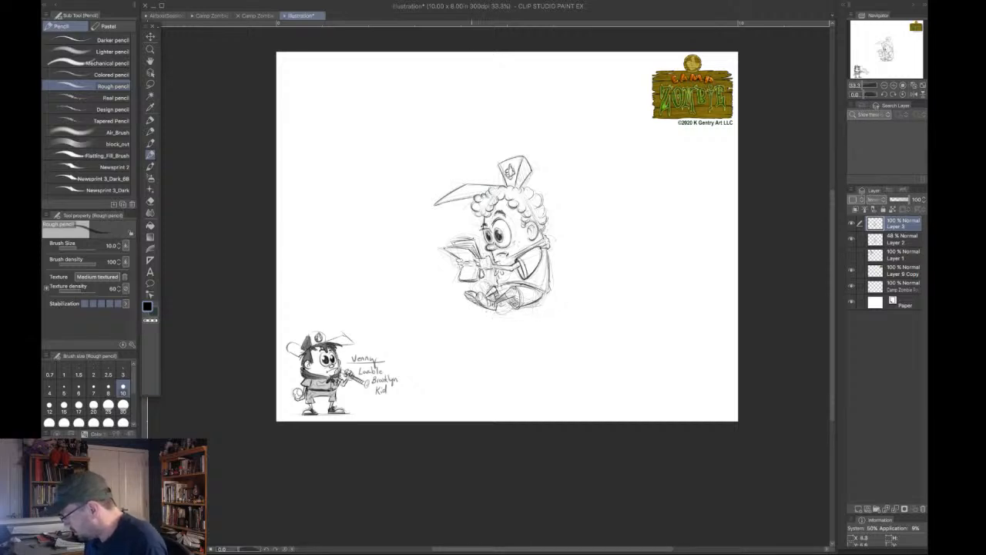
Sketch a thin flat ground shadow beneath the seated boy and hatch shading around his shorts.
drag(455, 306, 553, 309)
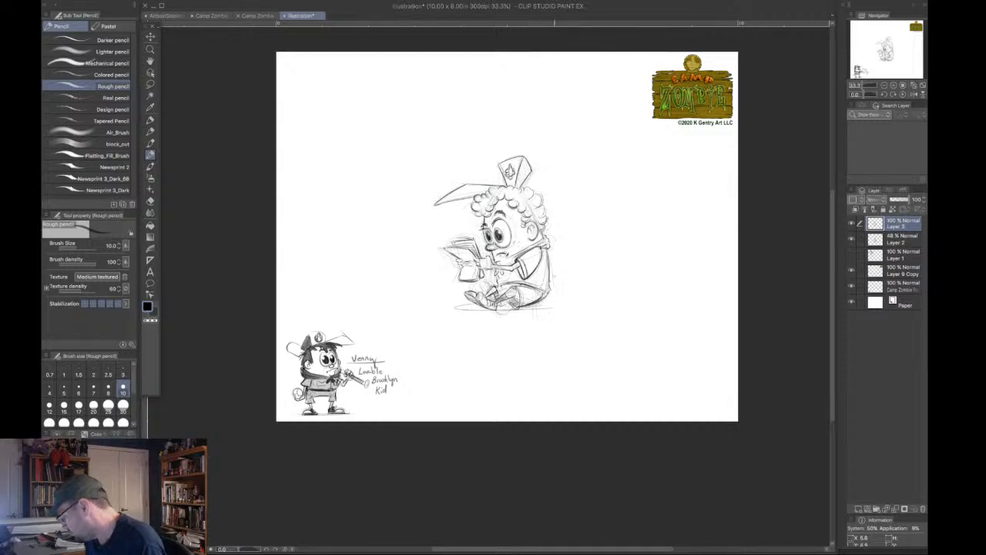
mouse_move(544, 292)
mouse_down()
mouse_move(522, 306)
mouse_move(533, 298)
mouse_up()
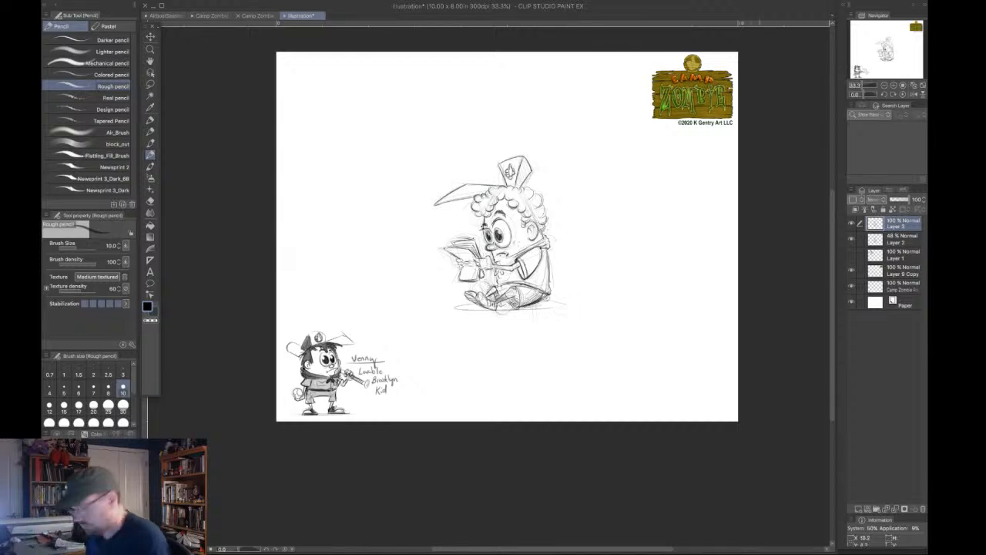
Merge Layer 3 down into Layer 2, scale the seated boy to about 67%, and place him beside the baseball kid at the page's lower edge.
key(ctrl+e)
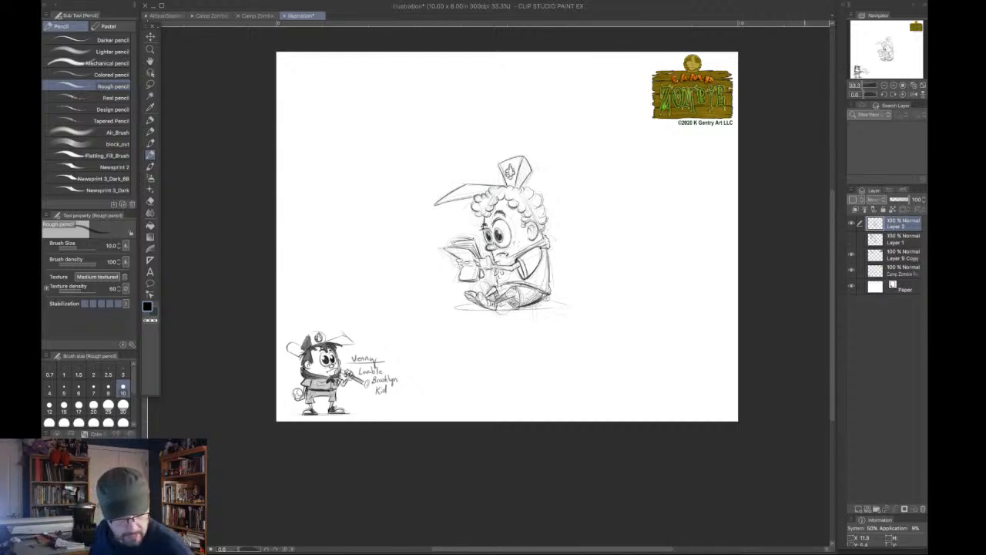
key(ctrl+shift+t)
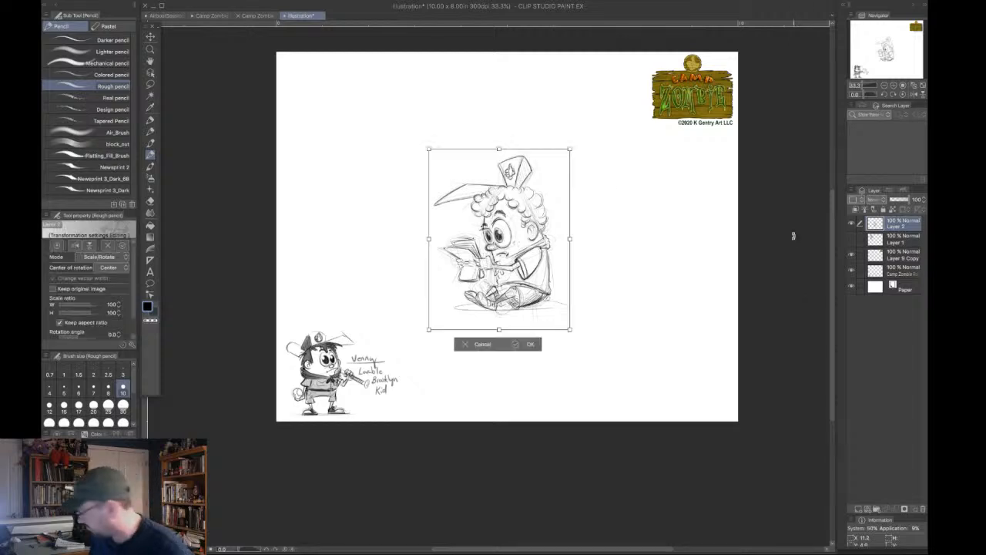
drag(570, 147, 540, 187)
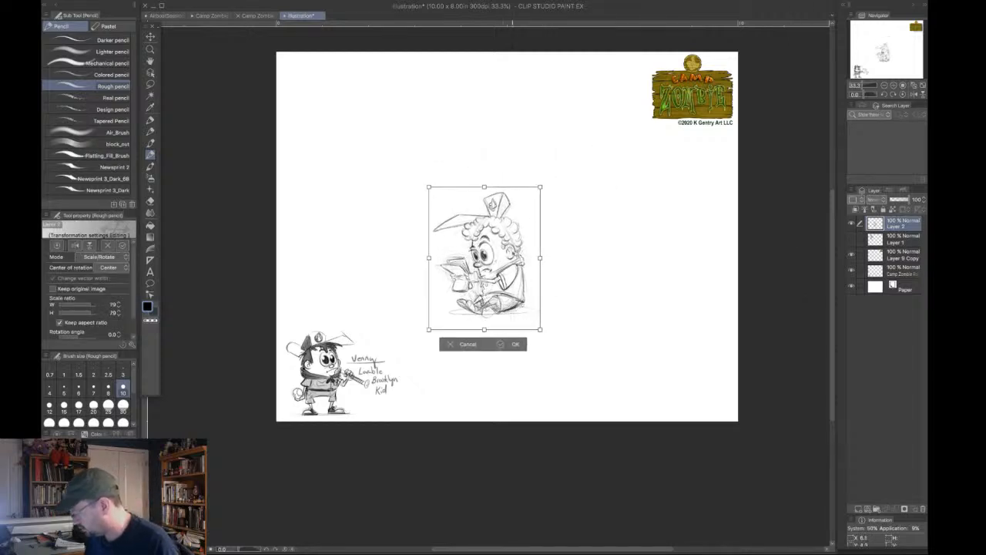
drag(513, 255, 468, 352)
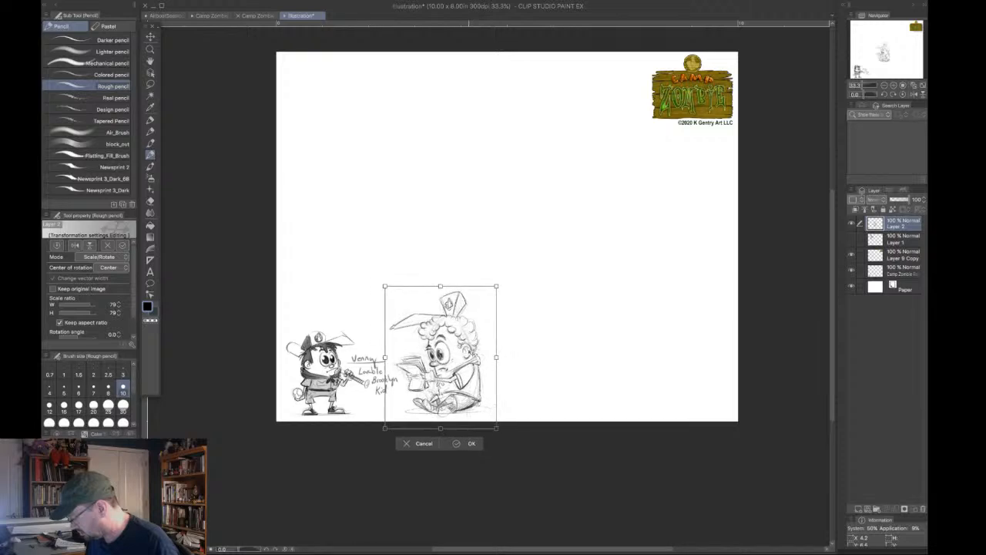
drag(497, 285, 488, 296)
drag(476, 348, 468, 357)
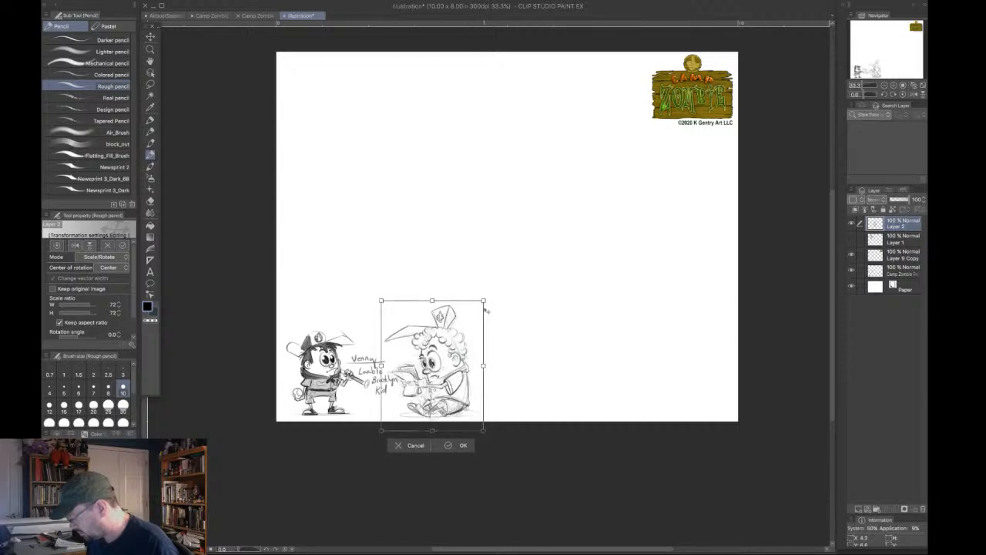
drag(483, 301, 476, 319)
drag(456, 356, 456, 357)
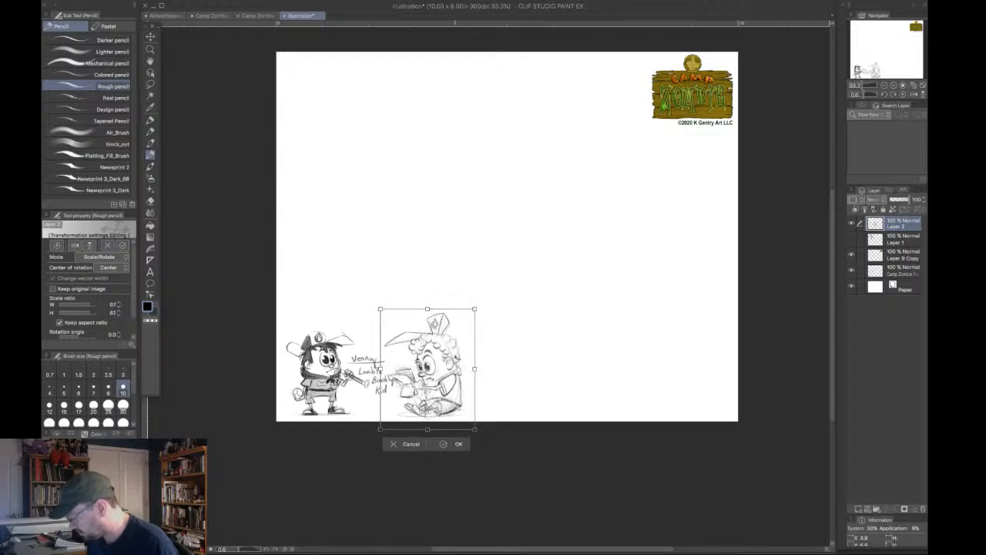
click(461, 443)
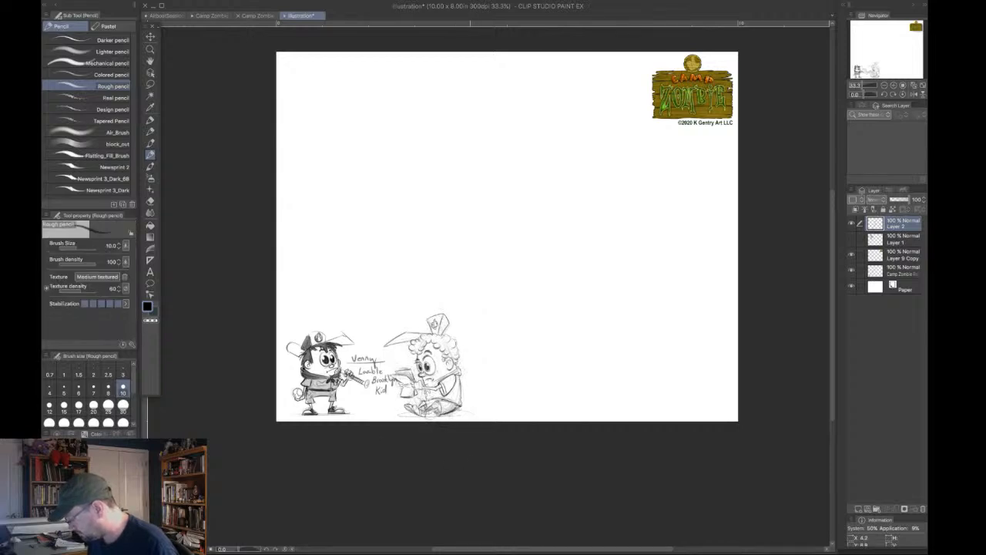
Make Layer 1 with the goggled pilot sketch visible above the two small boys.
double_click(894, 86)
drag(889, 63, 884, 64)
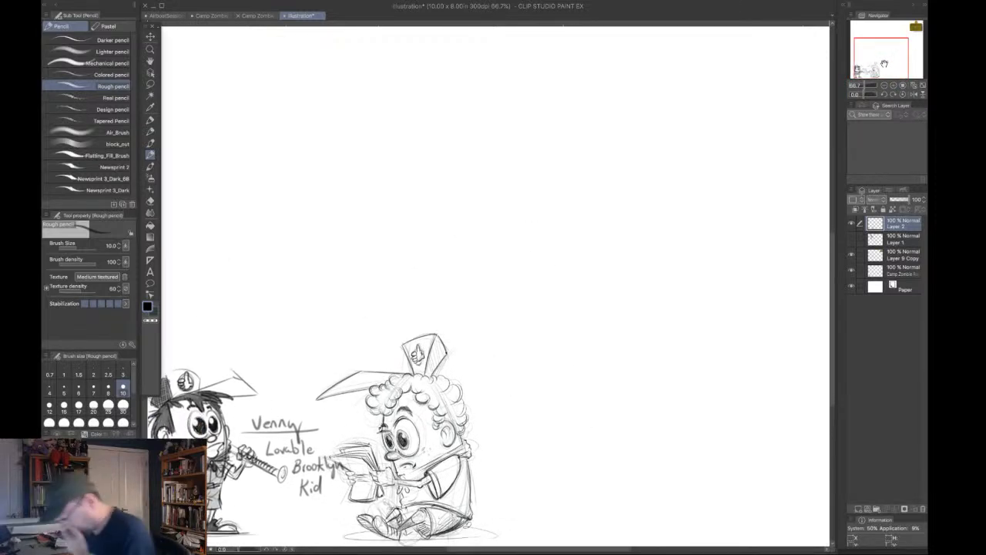
drag(882, 59, 885, 52)
click(884, 86)
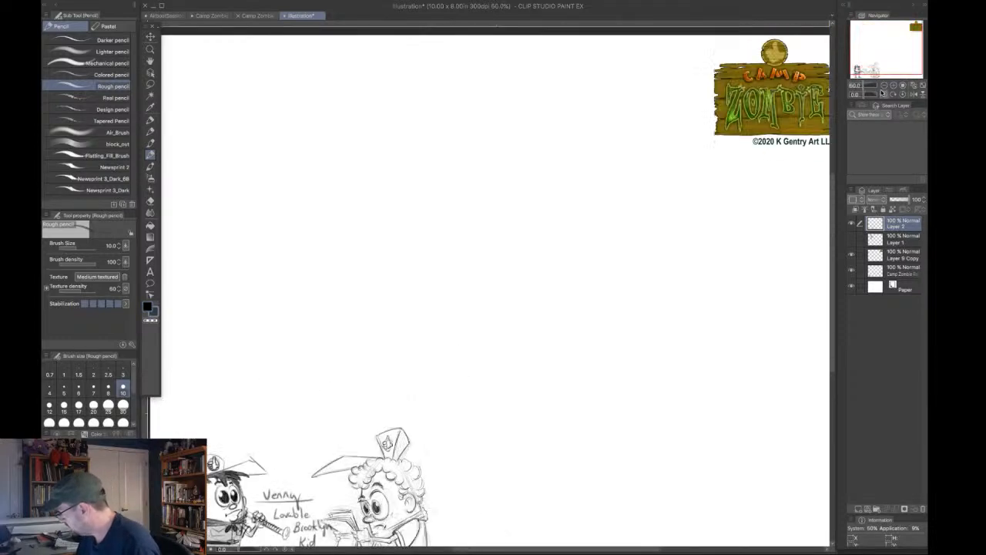
click(883, 86)
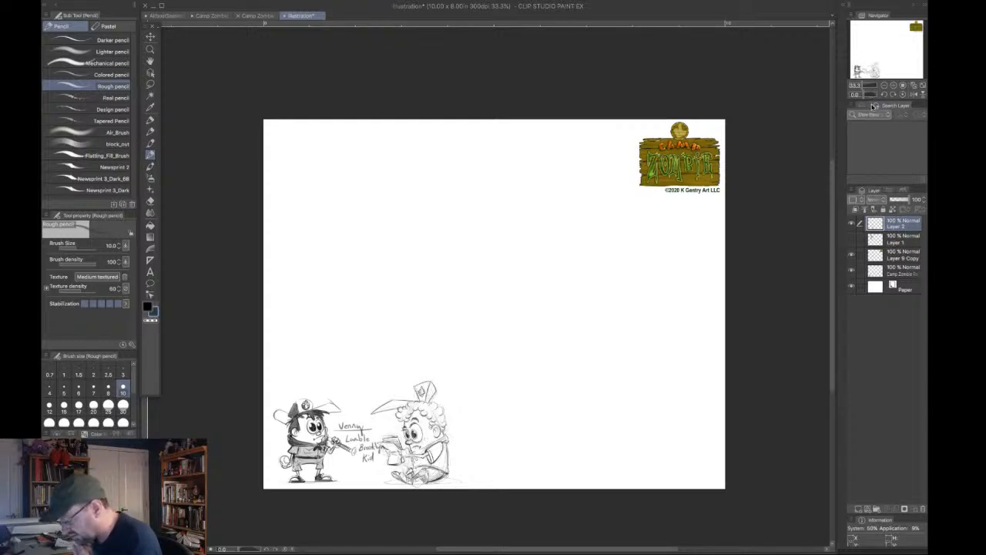
click(894, 85)
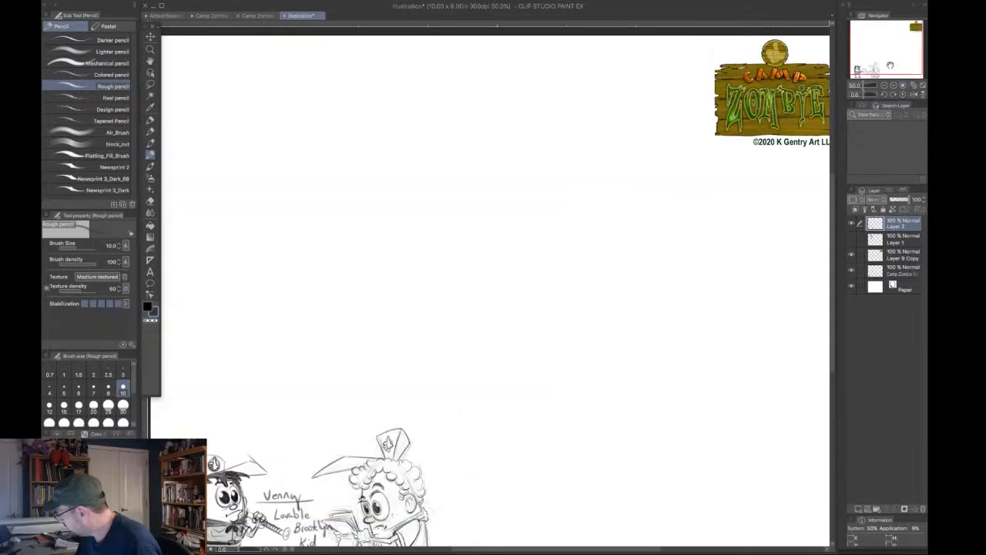
mouse_move(890, 66)
mouse_down()
mouse_move(883, 83)
mouse_move(883, 41)
mouse_up()
click(851, 240)
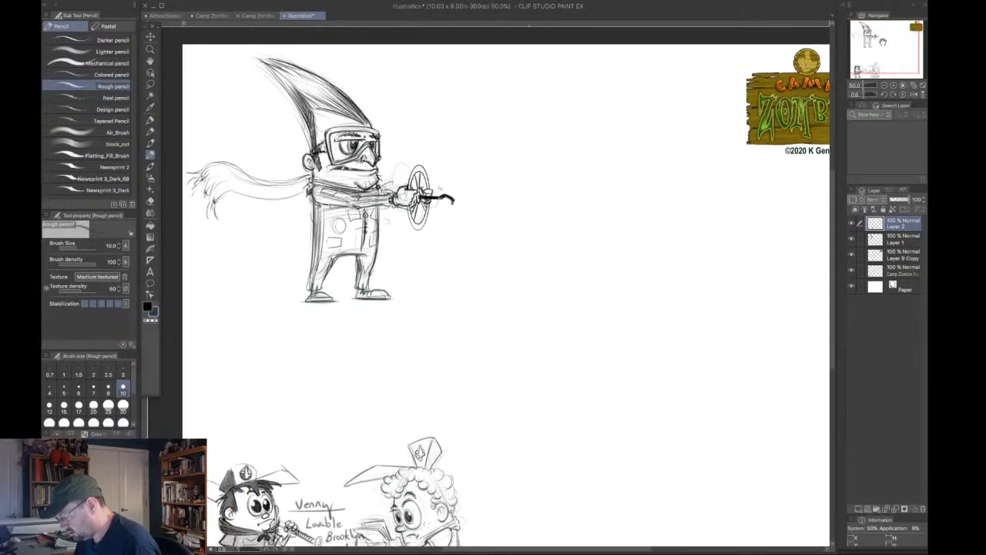
Hide and reshow Layer 2 to check which drawing it contains.
click(151, 306)
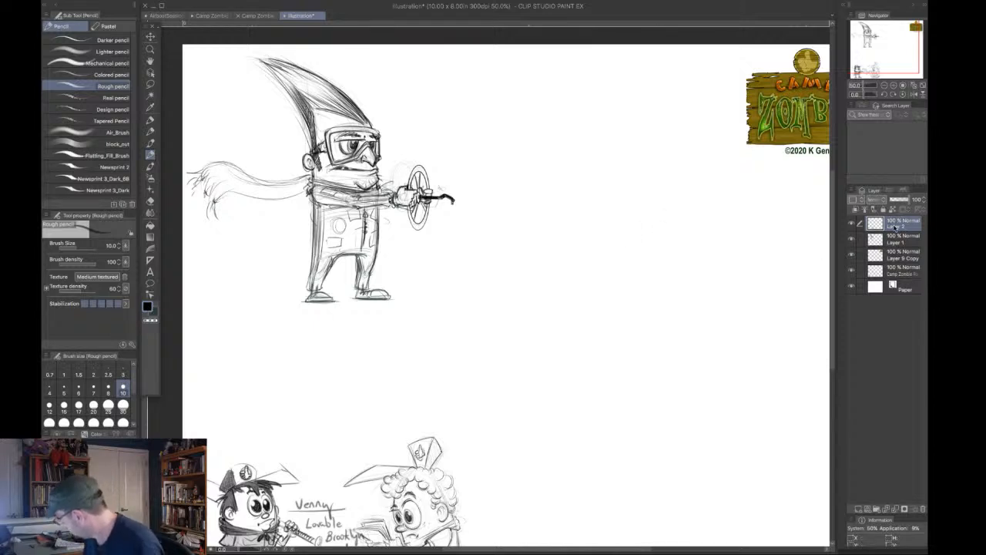
click(853, 223)
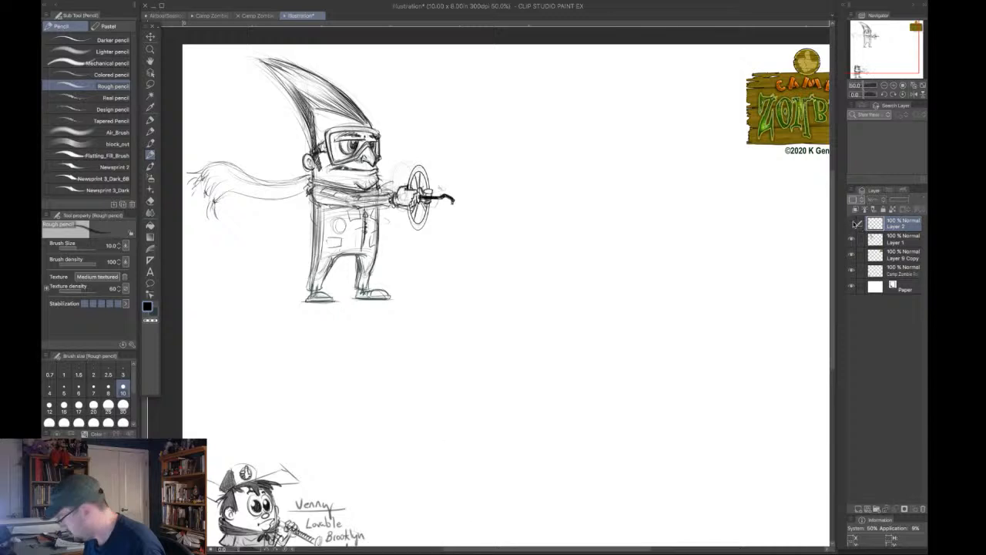
click(852, 223)
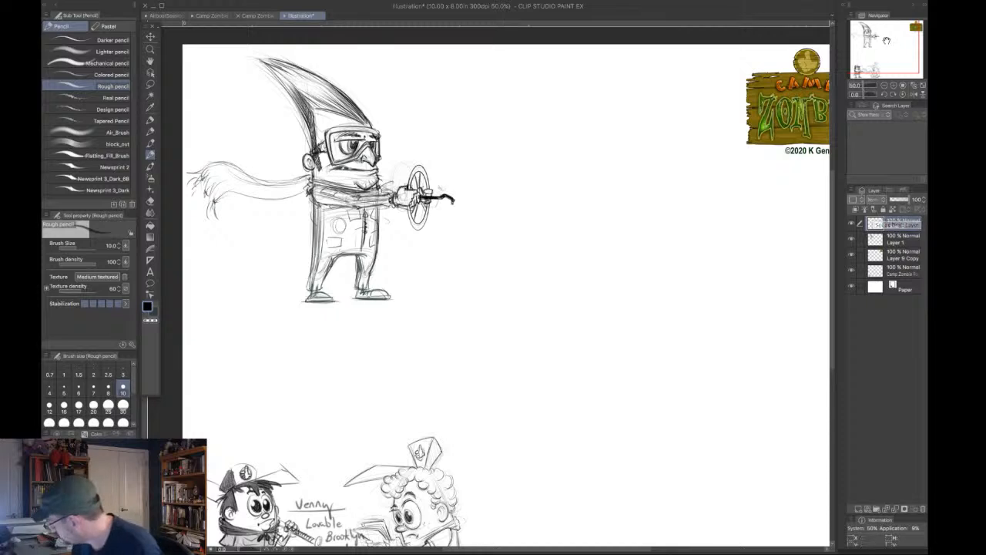
Switch to the Pencil 2B brush and set the secondary drawing color to white, FFFFFF.
drag(884, 44, 876, 50)
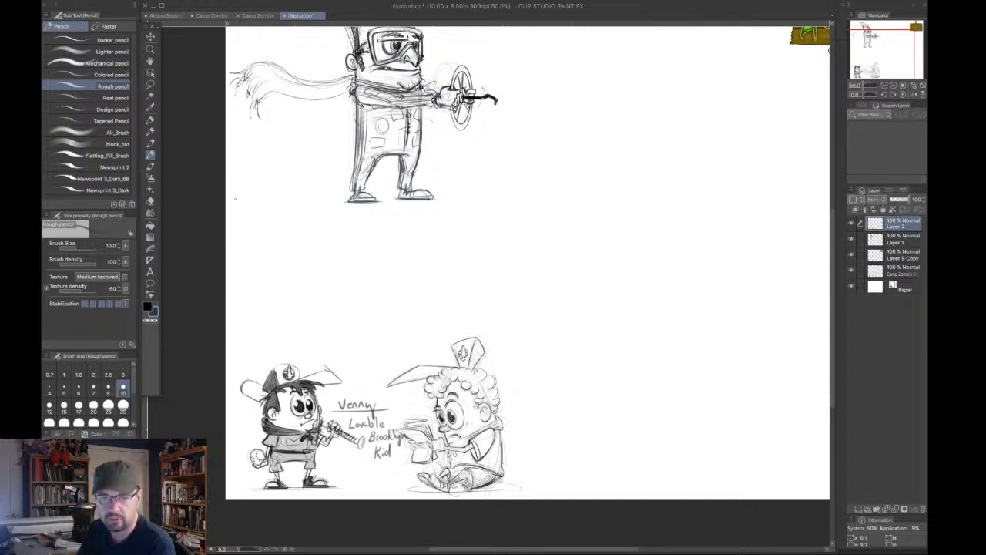
click(150, 131)
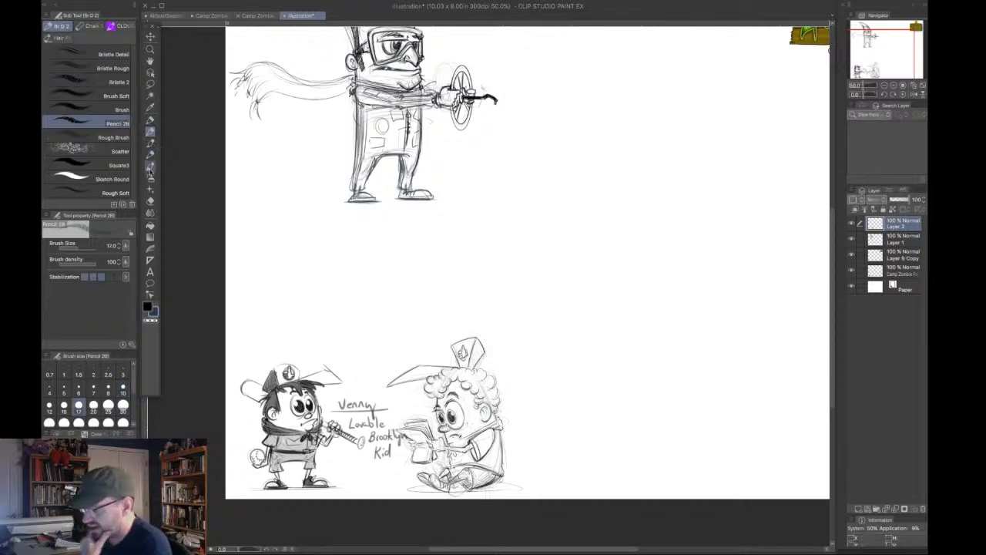
click(153, 311)
drag(418, 279, 375, 245)
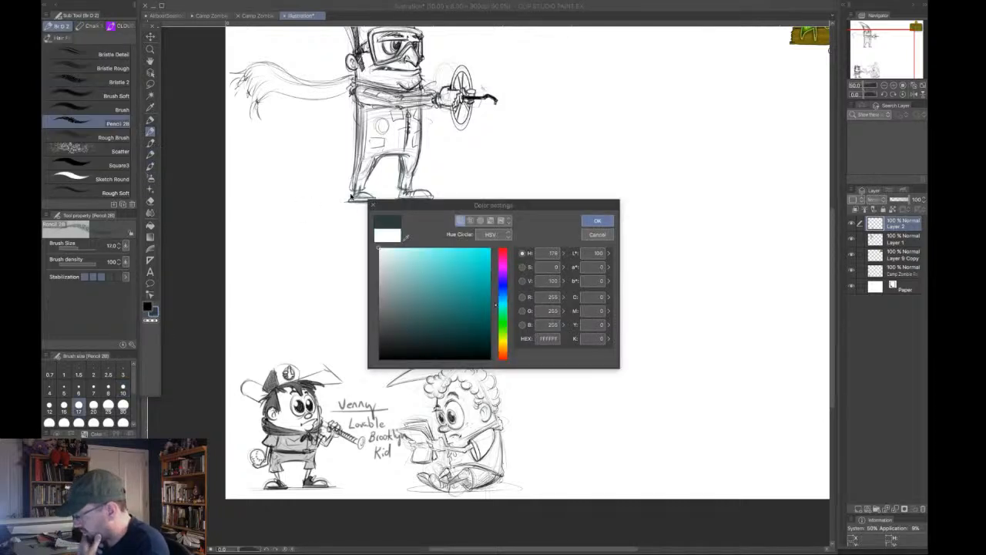
click(597, 221)
Set the main drawing color to pure black, 000000.
double_click(147, 306)
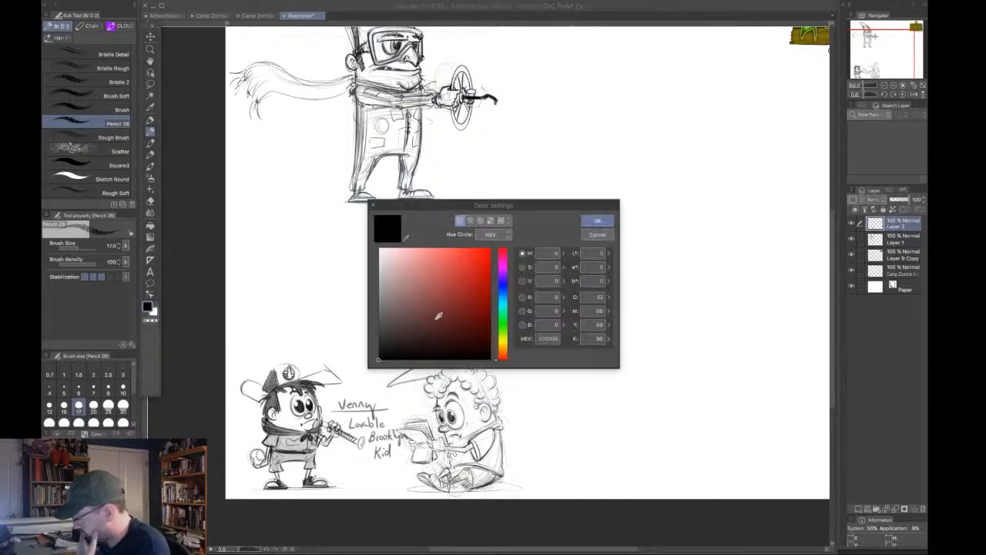
drag(393, 343, 377, 361)
click(581, 221)
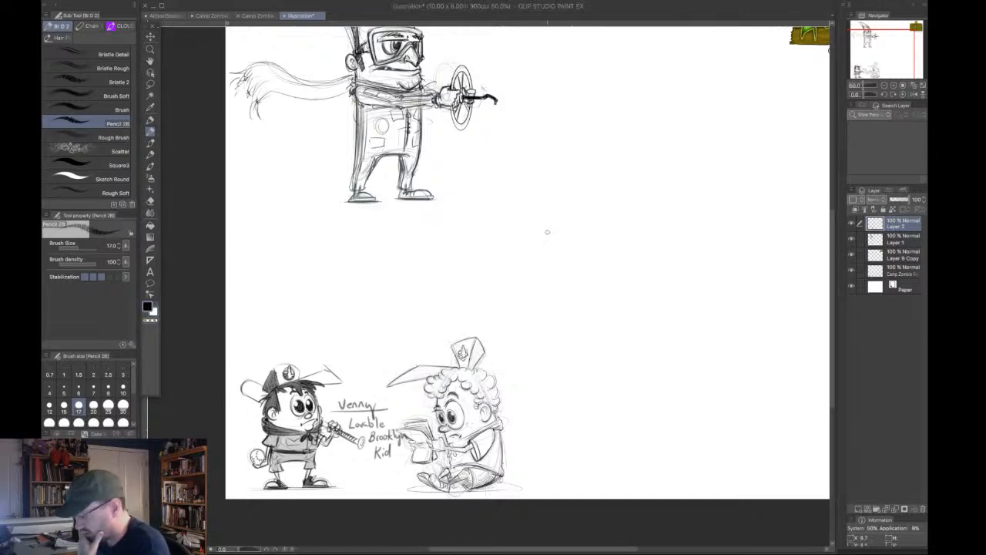
Add a new raster layer above Layer 2 and hide Layer 1 with the goggled pilot sketch.
click(150, 155)
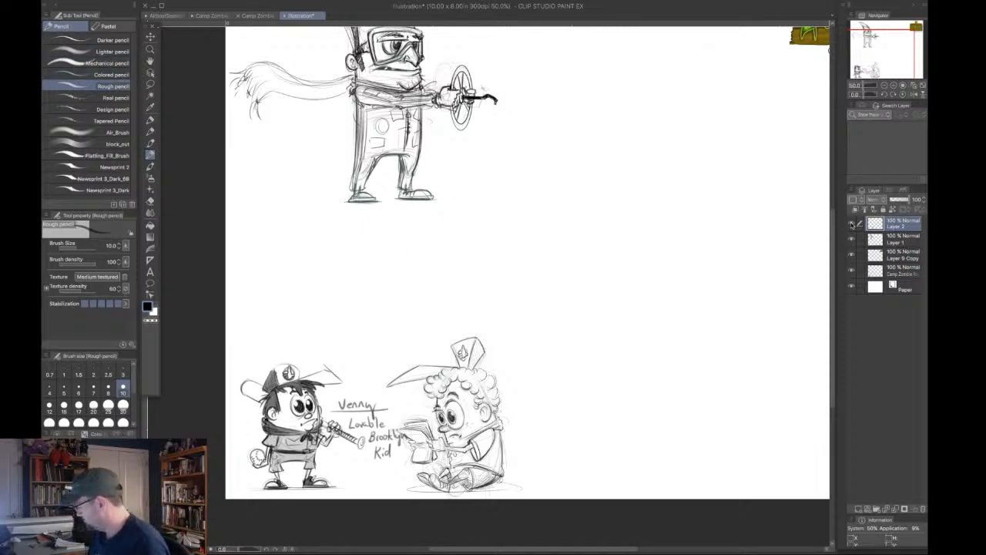
click(851, 224)
click(851, 224)
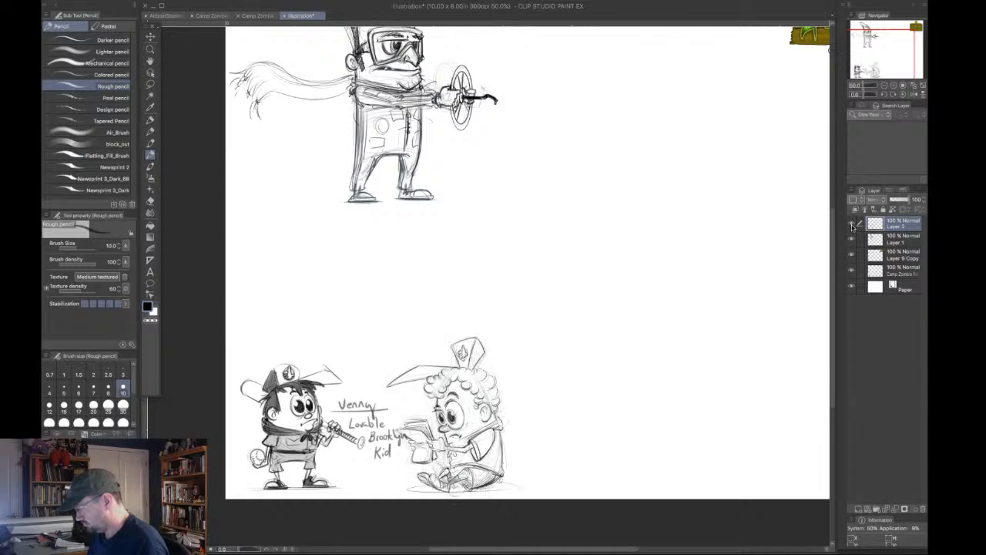
click(858, 509)
drag(870, 60, 878, 52)
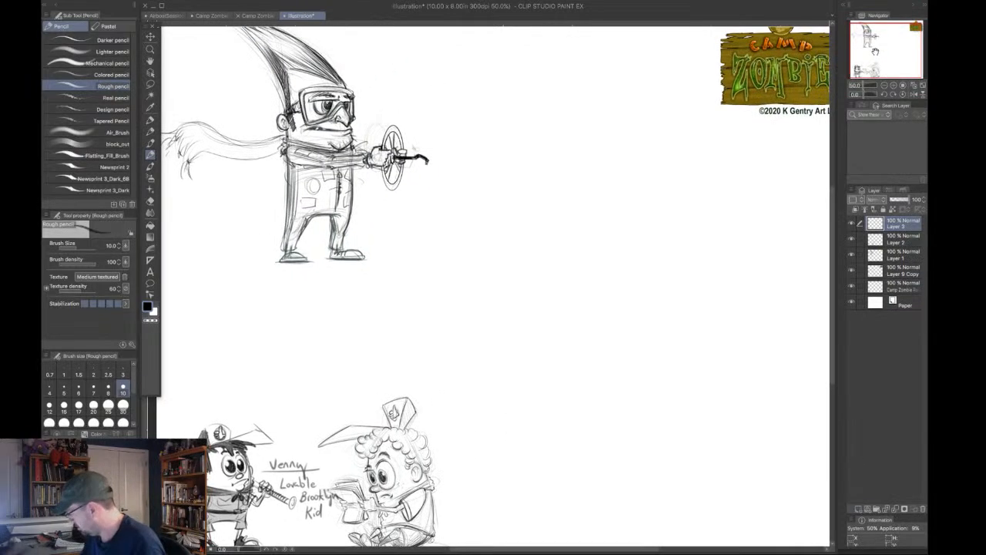
click(851, 255)
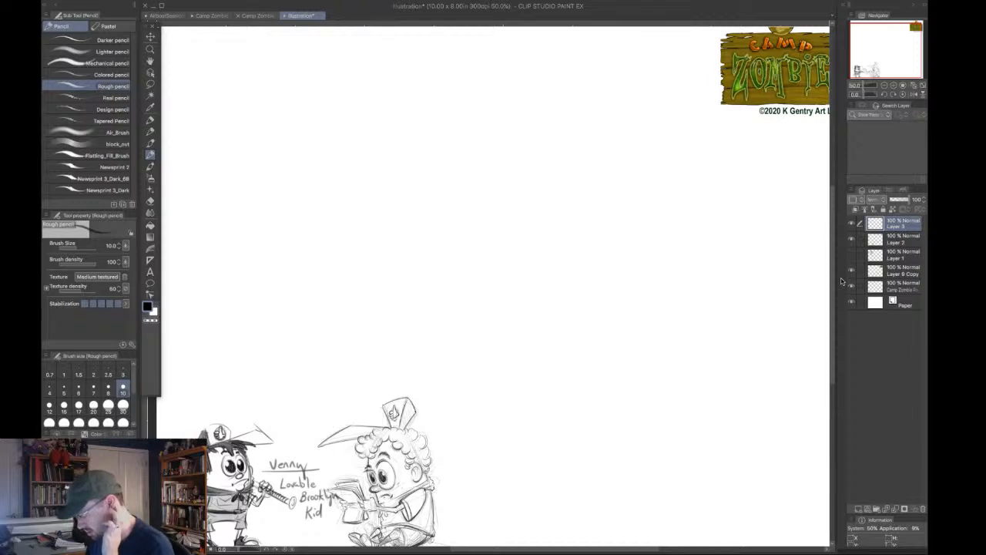
drag(872, 57, 885, 47)
click(150, 131)
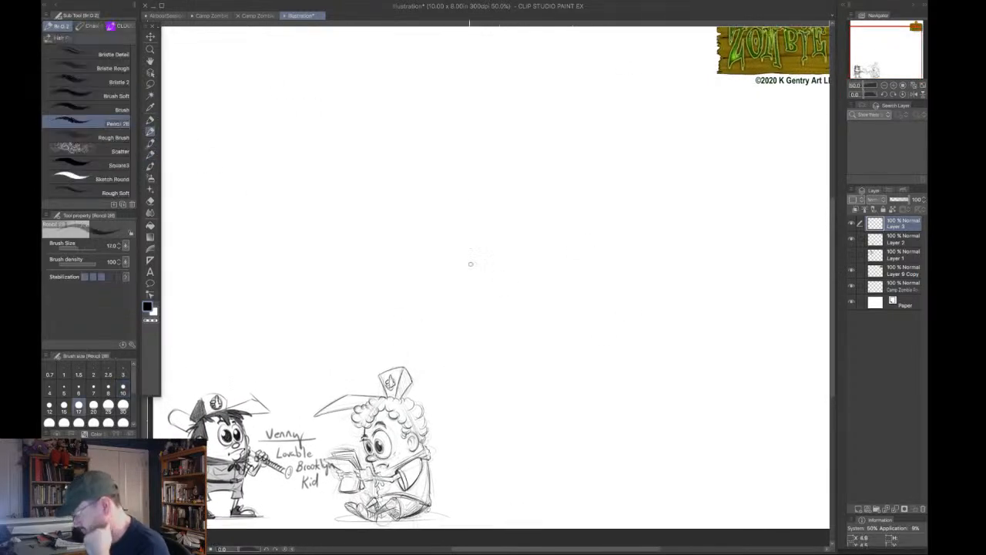
mouse_move(582, 159)
mouse_down()
mouse_move(606, 289)
mouse_move(559, 163)
mouse_move(646, 206)
mouse_move(632, 148)
mouse_up()
key(ctrl+z)
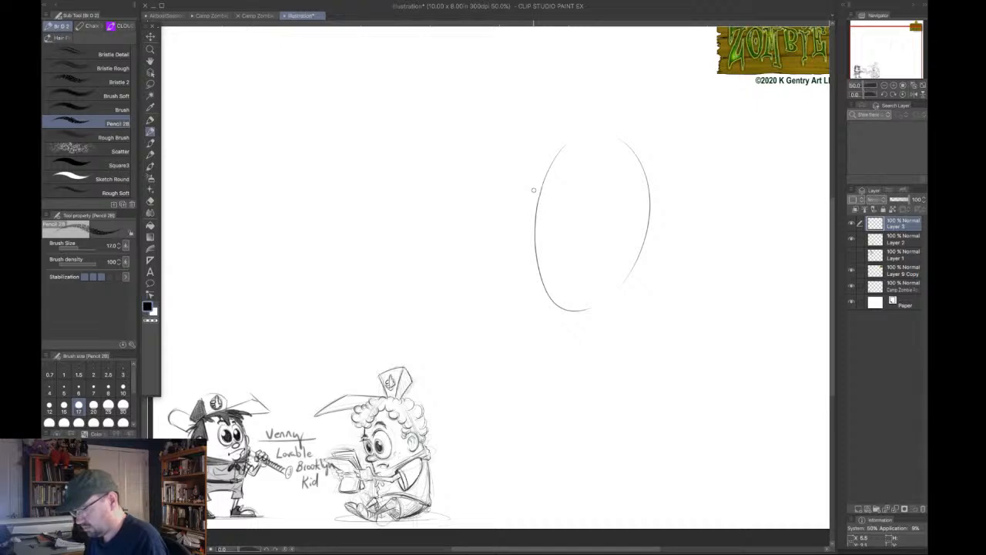
key(ctrl+z)
Using the Rough pencil, sketch an upright egg-shaped head with a chin curve and neck lines in the empty area above the small boys.
click(150, 154)
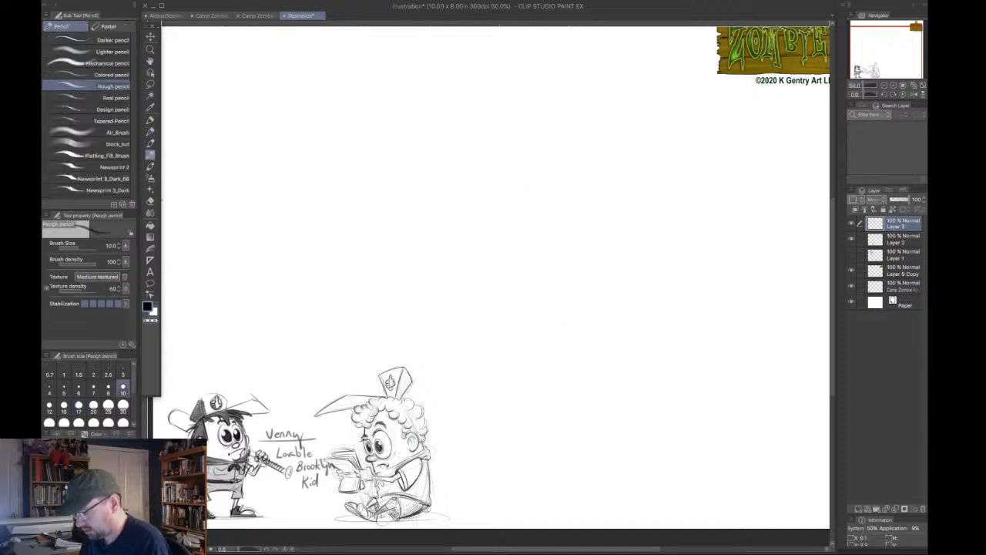
click(114, 85)
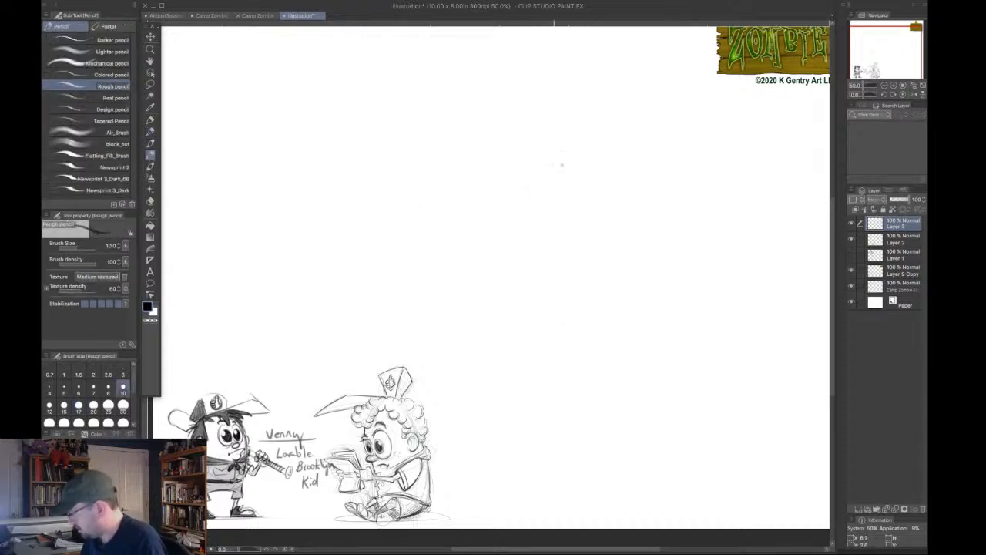
mouse_move(548, 314)
mouse_down()
mouse_move(637, 212)
mouse_move(567, 315)
mouse_up()
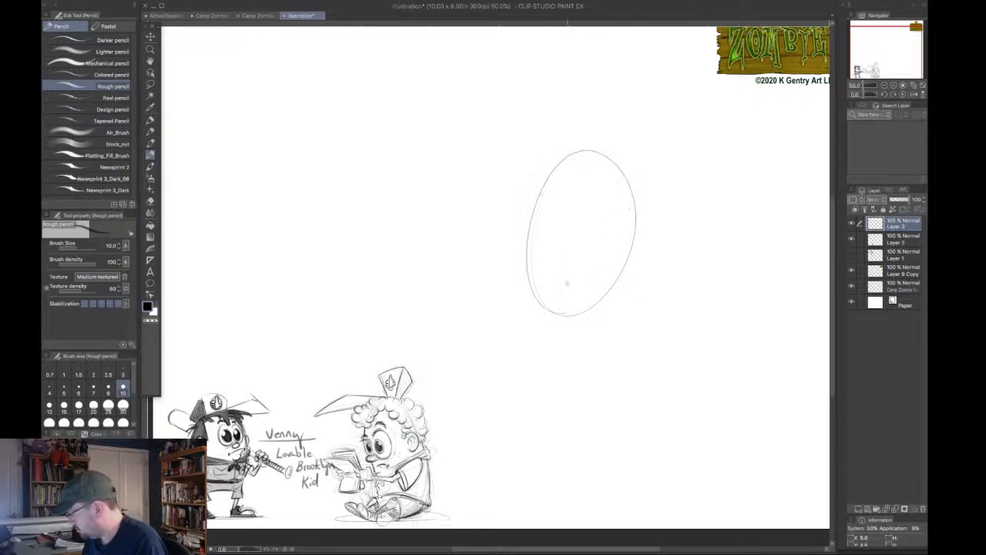
mouse_move(531, 269)
mouse_down()
mouse_move(546, 311)
mouse_move(605, 311)
mouse_up()
drag(621, 263, 609, 315)
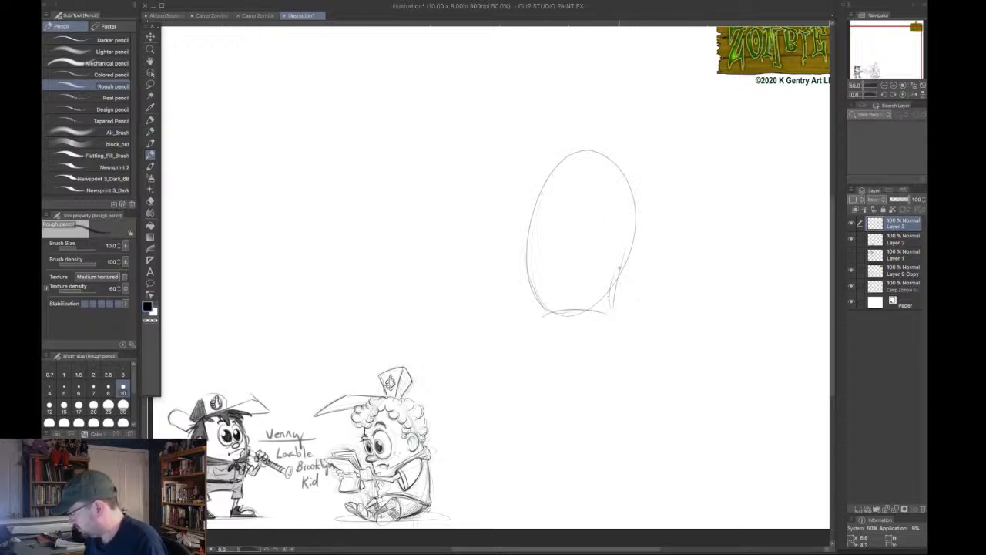
drag(631, 217, 622, 265)
drag(533, 256, 532, 321)
mouse_move(535, 187)
mouse_down()
mouse_move(613, 179)
mouse_move(630, 239)
mouse_move(629, 319)
mouse_up()
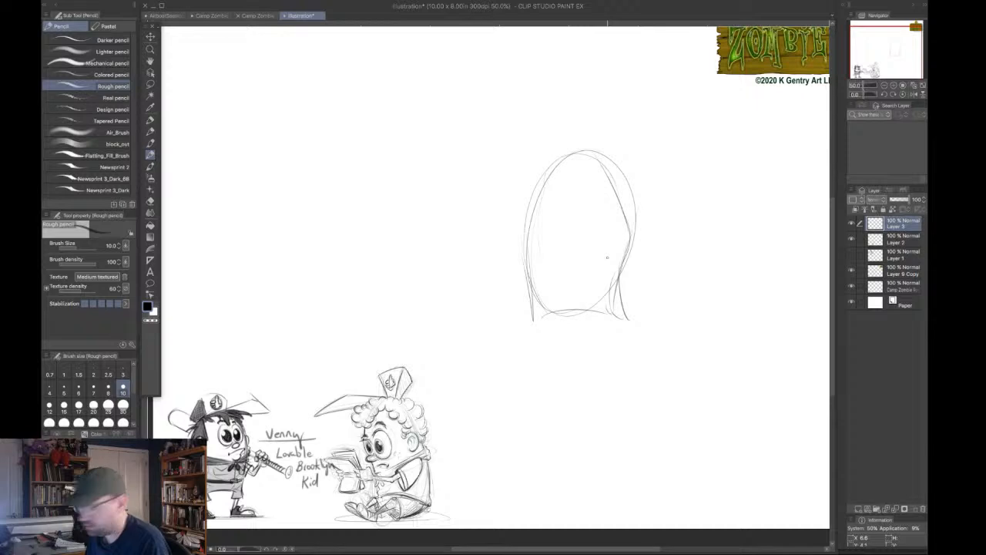
Sketch small ears on both sides of the head and a curved guide line down the face.
drag(629, 228, 624, 243)
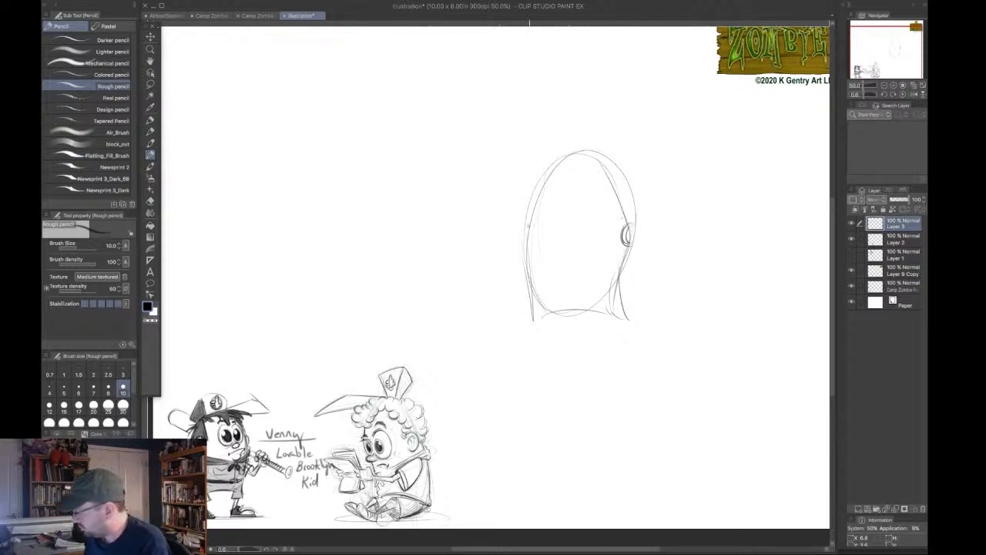
drag(527, 224, 523, 239)
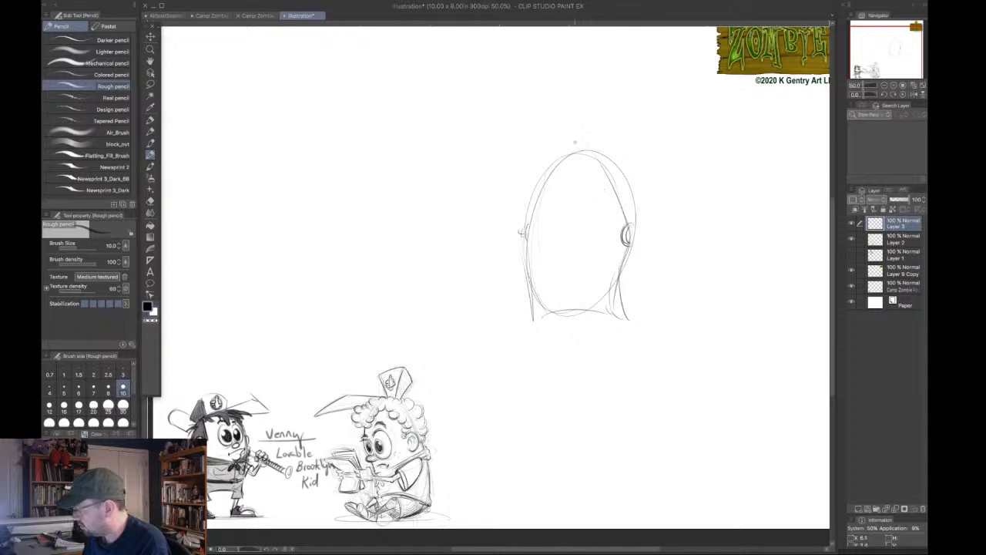
drag(555, 185, 547, 222)
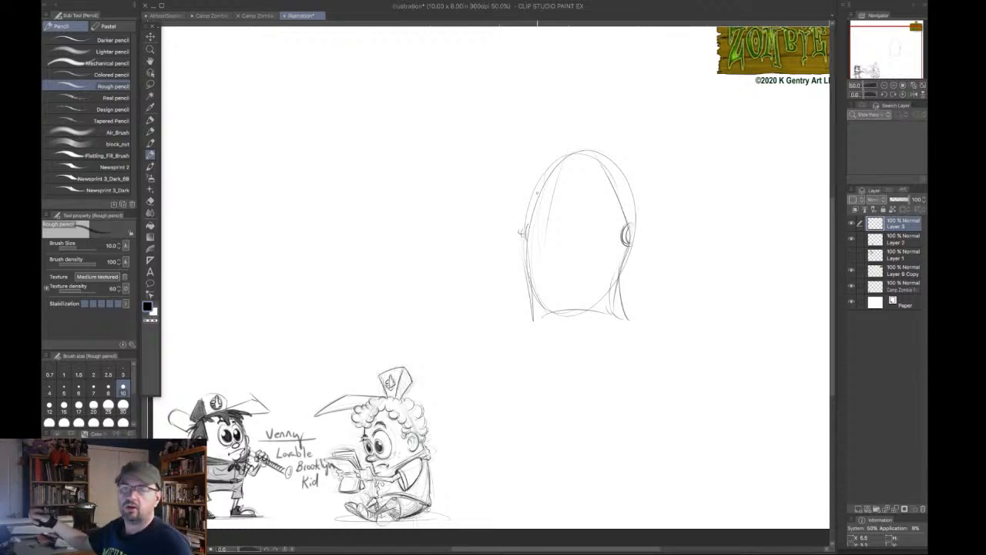
drag(555, 175, 544, 230)
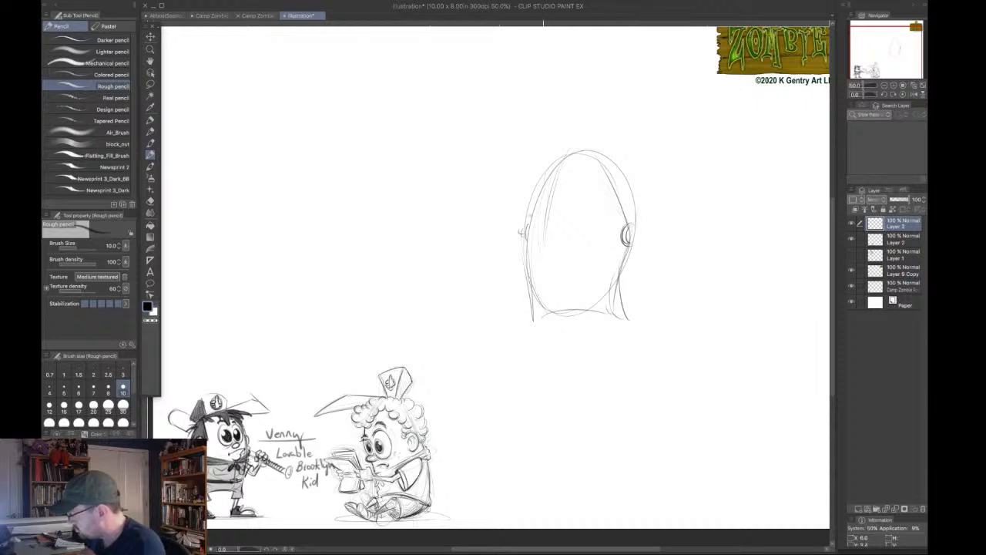
Sketch two tall oval eyes, a small oval nose and a horizontal mouth guide, and reinforce the jaw lines.
mouse_move(526, 231)
mouse_down()
mouse_move(530, 215)
mouse_move(555, 235)
mouse_move(556, 202)
mouse_move(525, 224)
mouse_up()
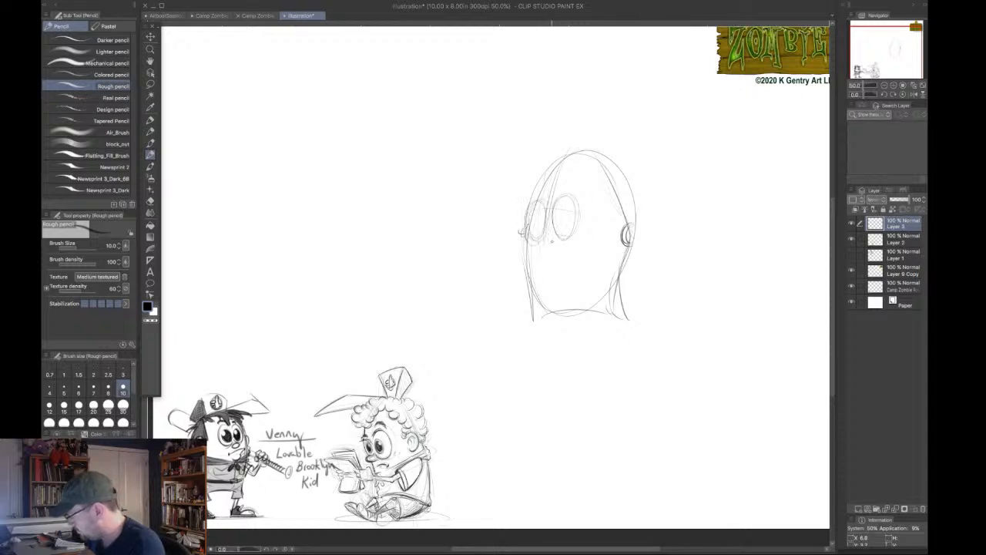
drag(542, 253, 599, 251)
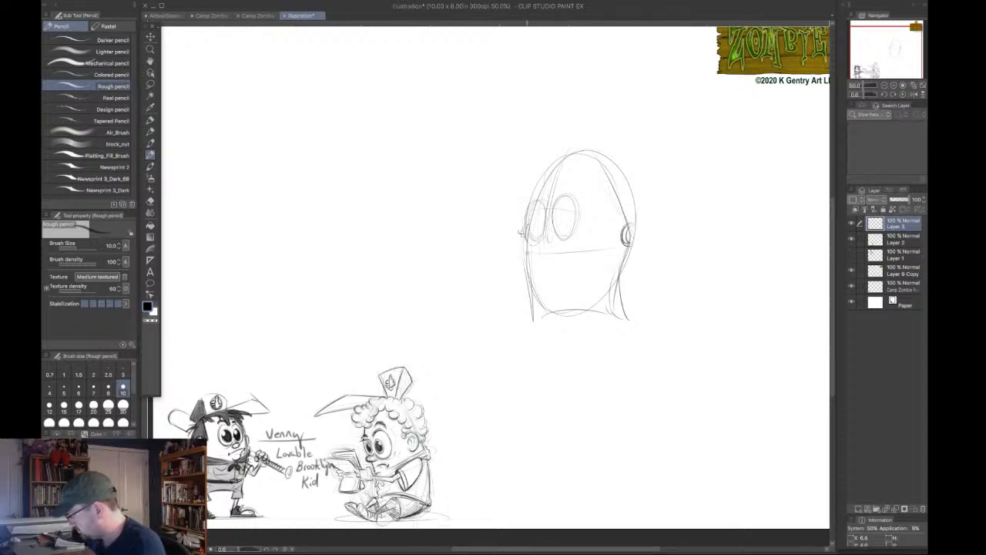
mouse_move(527, 279)
mouse_down()
mouse_move(545, 315)
mouse_move(592, 308)
mouse_up()
drag(621, 259, 626, 311)
drag(545, 231, 539, 241)
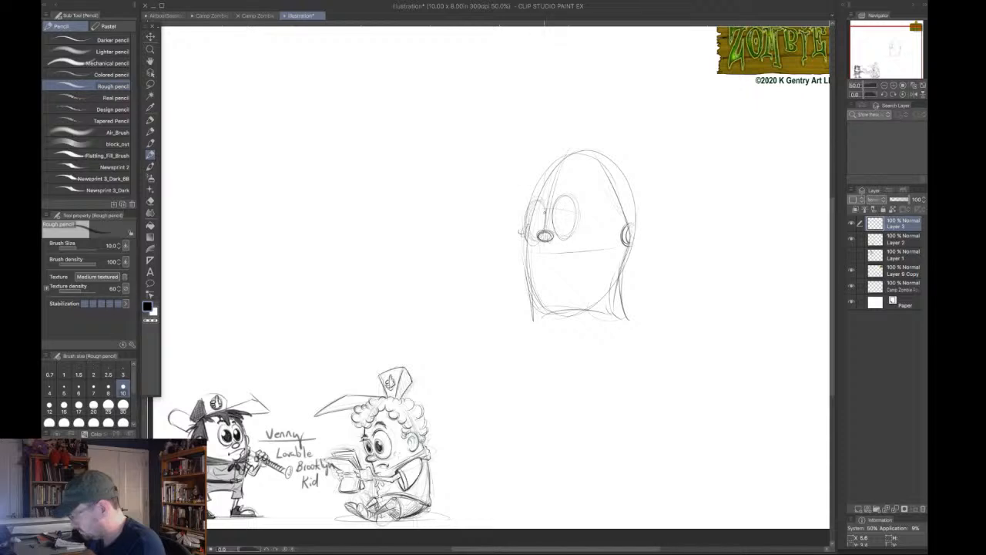
Darken the outlines of both oval eyes with firmer curved strokes.
drag(542, 197, 528, 237)
key(super+z)
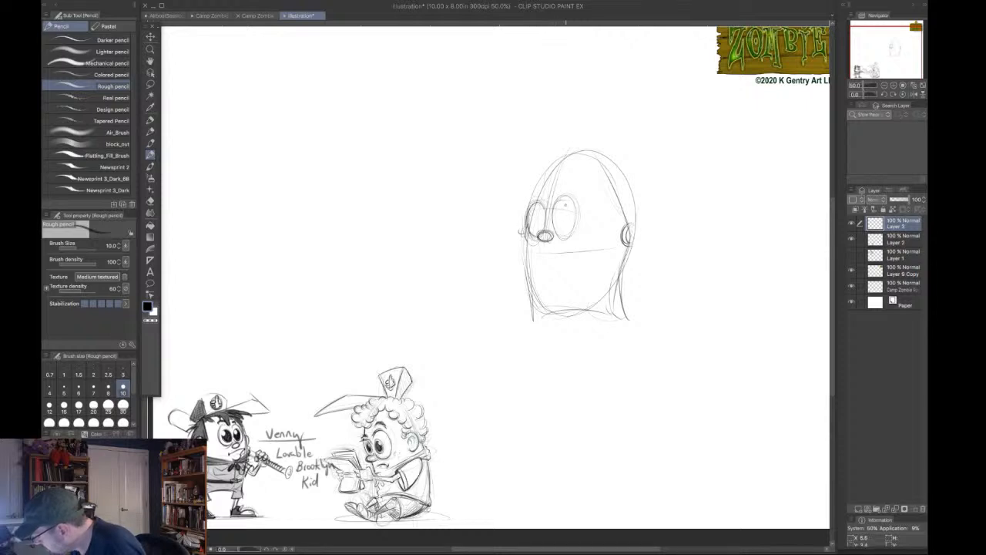
mouse_move(560, 198)
mouse_down()
mouse_move(574, 211)
mouse_move(575, 231)
mouse_move(560, 237)
mouse_move(571, 237)
mouse_move(570, 202)
mouse_move(554, 227)
mouse_up()
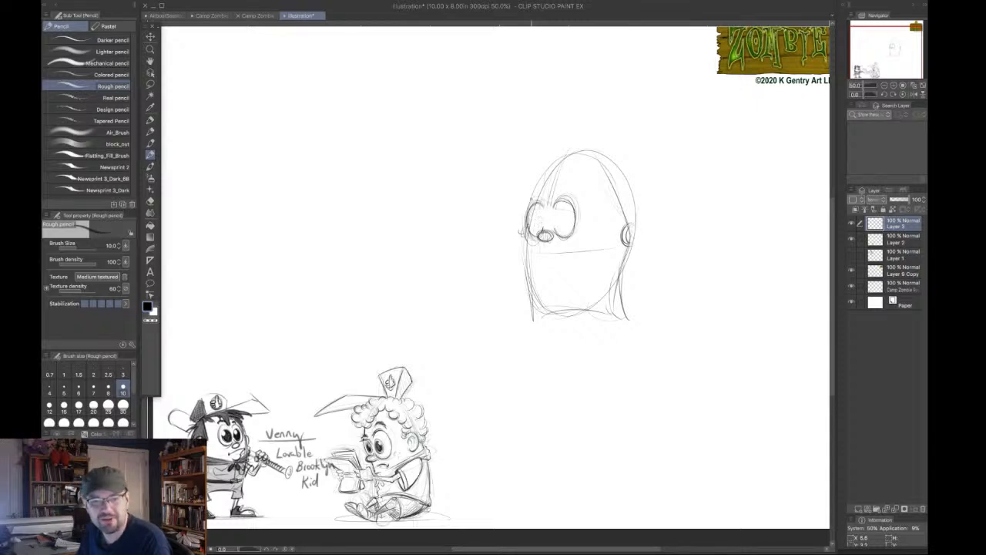
mouse_move(538, 215)
mouse_down()
mouse_move(541, 228)
mouse_move(560, 233)
mouse_up()
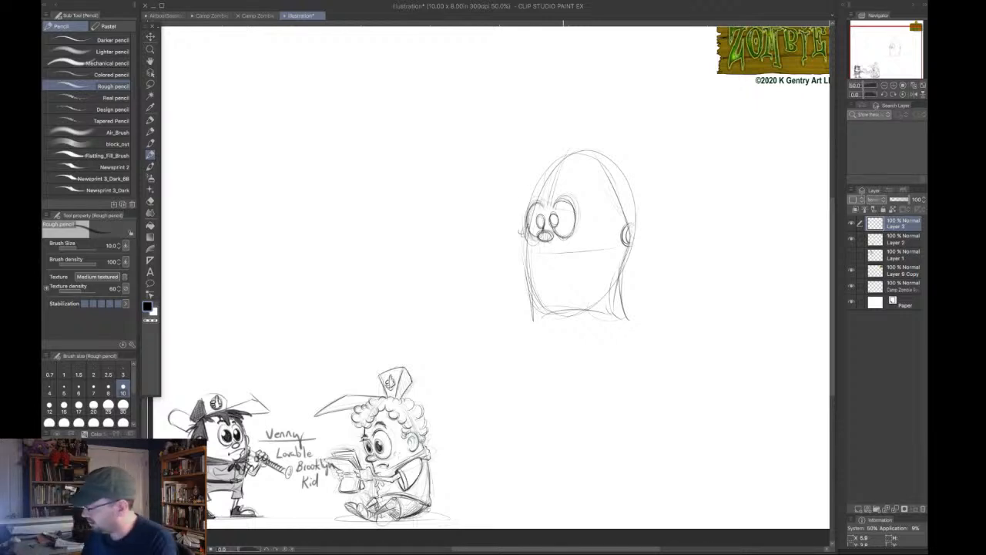
drag(550, 218, 555, 223)
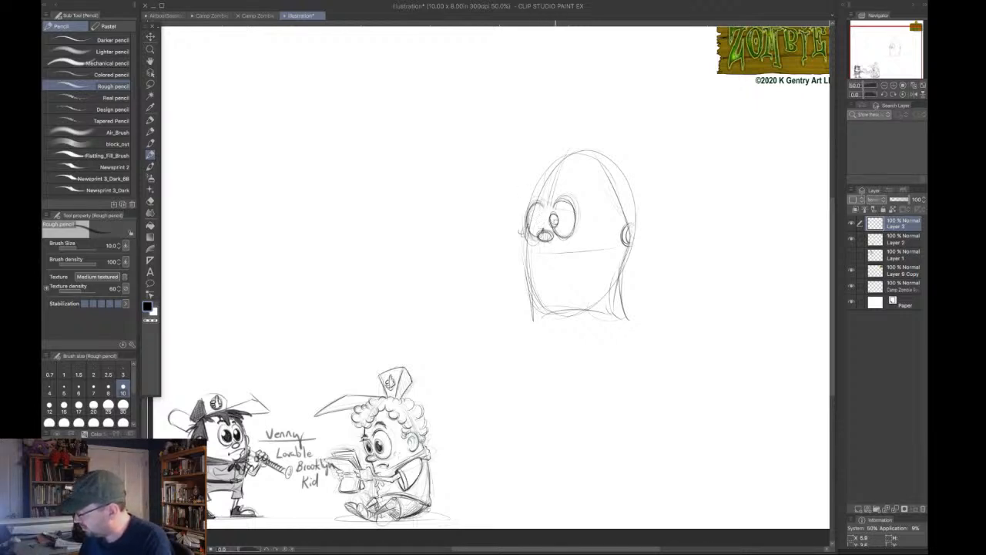
key(ctrl+z)
key(ctrl+z)
key(ctrl+z)
key(ctrl+z)
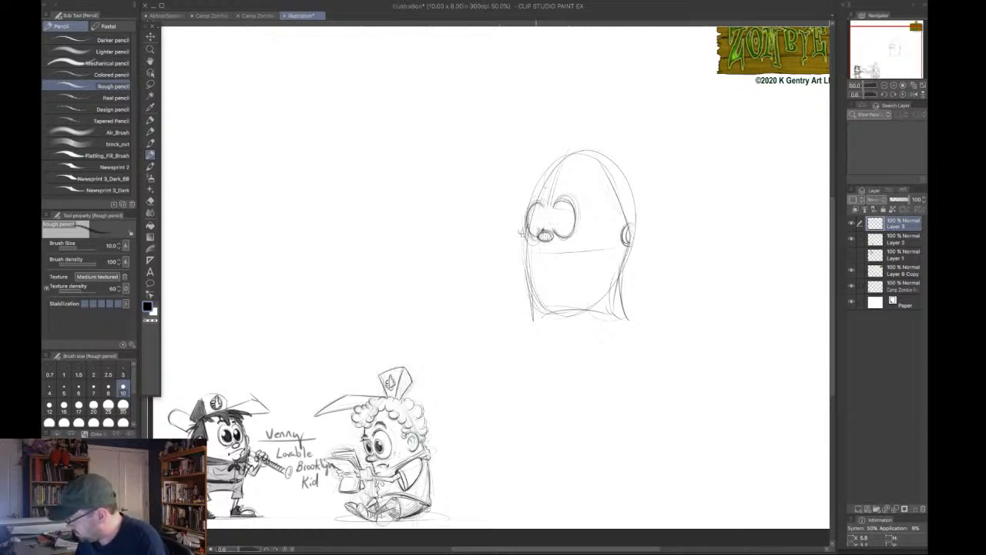
Draw small oval pupils low beside the nose and a short frowning mouth, and firm up the front edge of the face and neck.
mouse_move(539, 218)
mouse_down()
mouse_move(541, 231)
mouse_move(555, 231)
mouse_move(553, 214)
mouse_move(552, 229)
mouse_up()
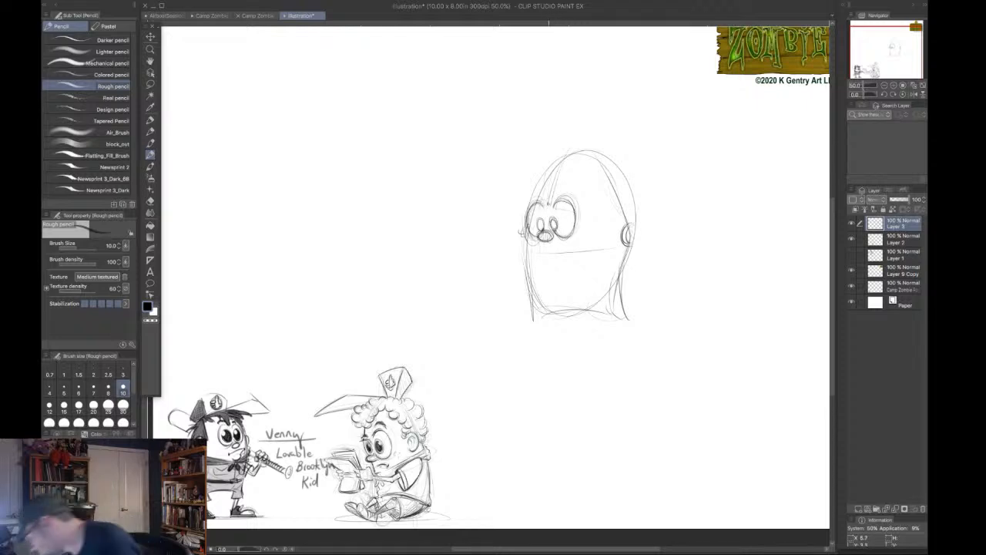
key(super+z)
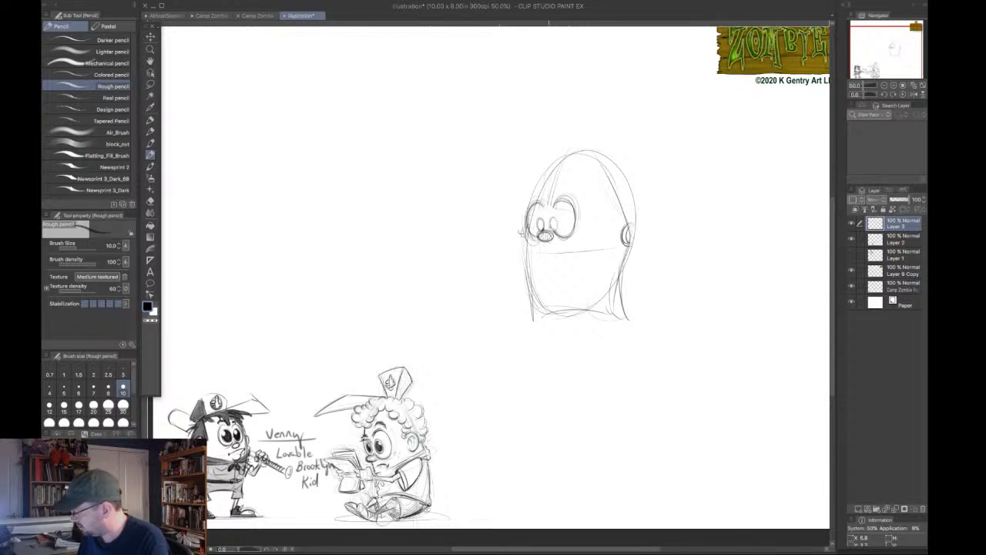
mouse_move(552, 219)
mouse_down()
mouse_move(562, 231)
mouse_move(533, 292)
mouse_up()
drag(531, 248, 534, 319)
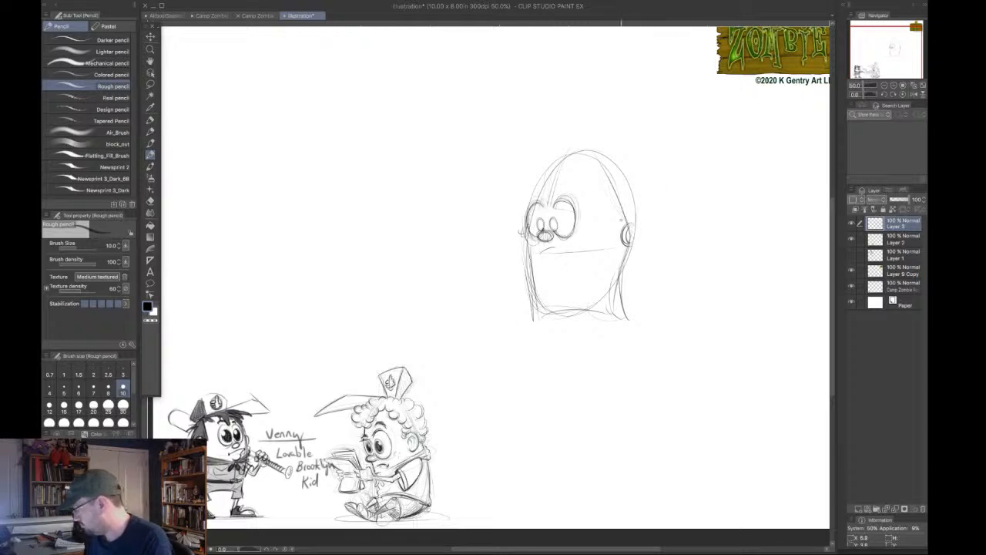
Remove the ear at the back of the head and redraw that side as straighter lines running down to the neck.
mouse_move(608, 193)
mouse_down()
mouse_move(623, 213)
mouse_move(620, 304)
mouse_up()
drag(622, 253, 613, 301)
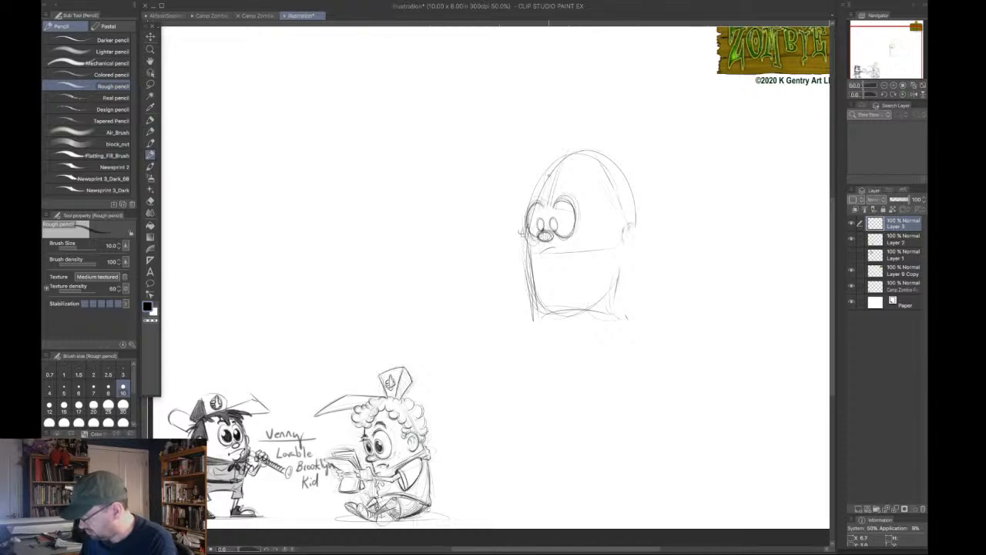
mouse_move(541, 185)
mouse_down()
mouse_move(573, 151)
mouse_move(619, 191)
mouse_move(618, 270)
mouse_up()
mouse_move(621, 199)
mouse_down()
mouse_move(626, 315)
mouse_move(619, 189)
mouse_move(630, 318)
mouse_up()
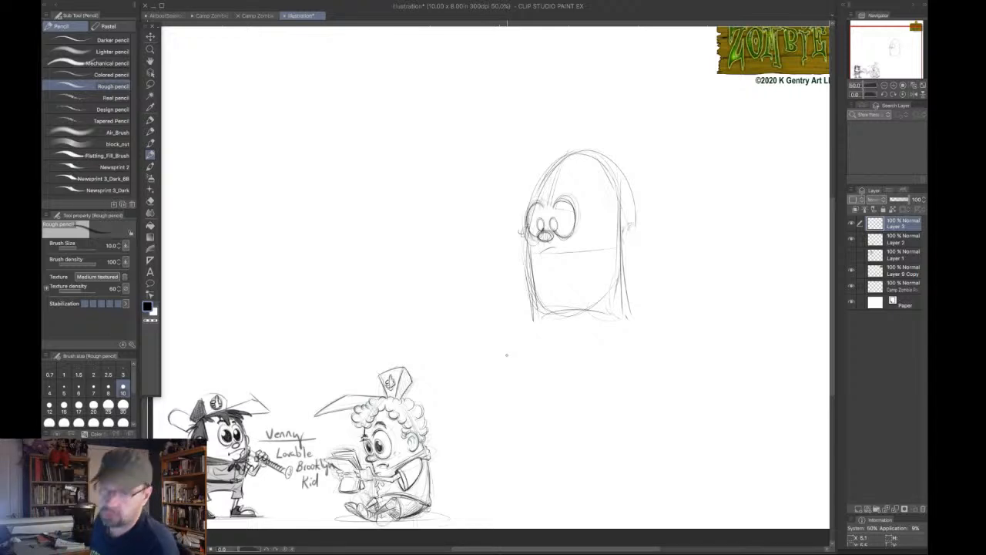
Darken the frown and shade the pupils, and sketch rounded ears at eye level on both sides of the head.
drag(541, 249, 557, 253)
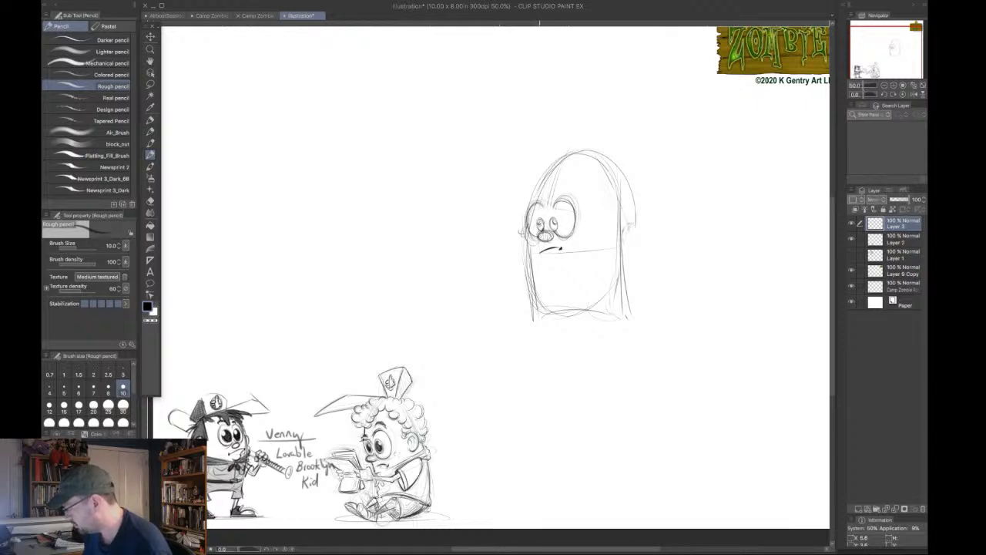
drag(539, 228, 553, 222)
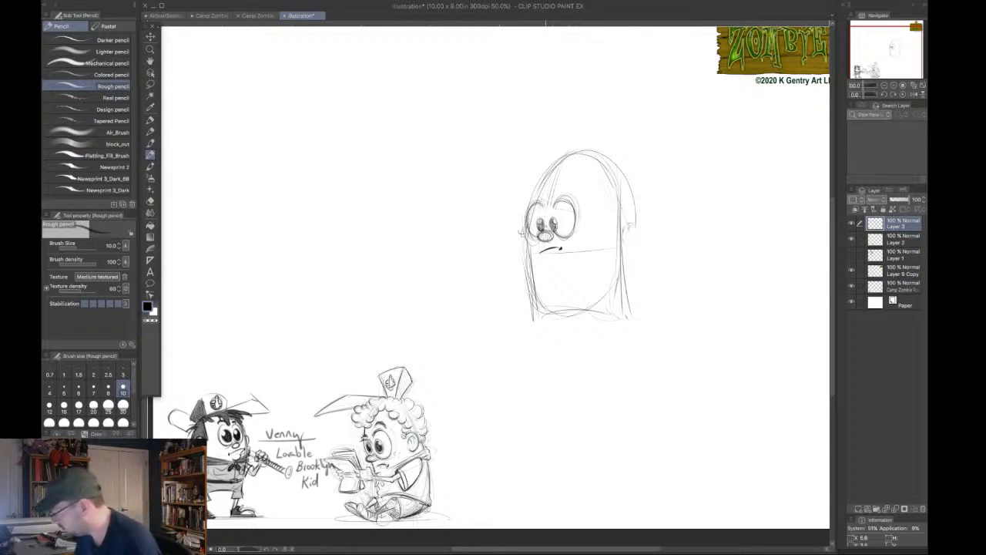
drag(538, 227, 546, 217)
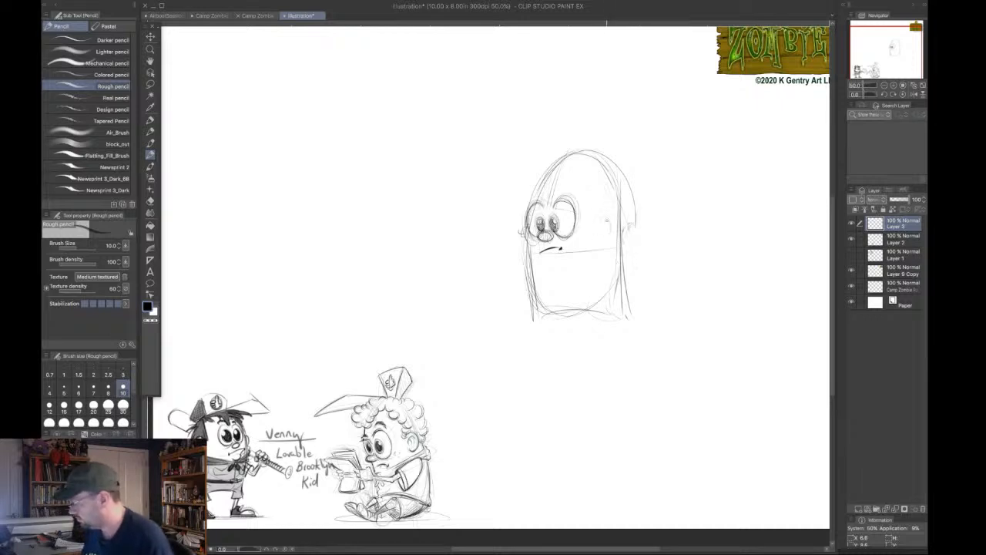
mouse_move(602, 219)
mouse_down()
mouse_move(605, 238)
mouse_move(611, 224)
mouse_move(617, 236)
mouse_up()
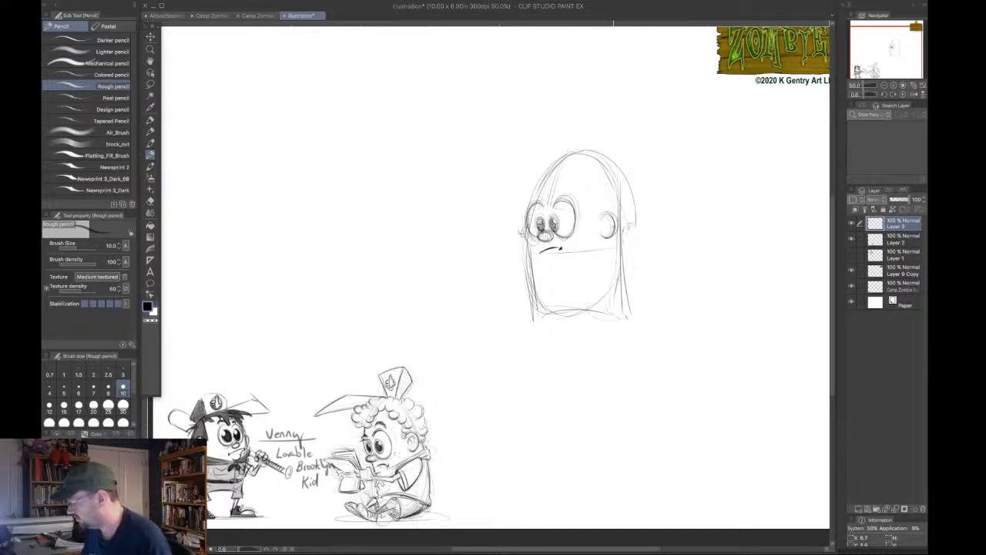
drag(522, 213, 520, 234)
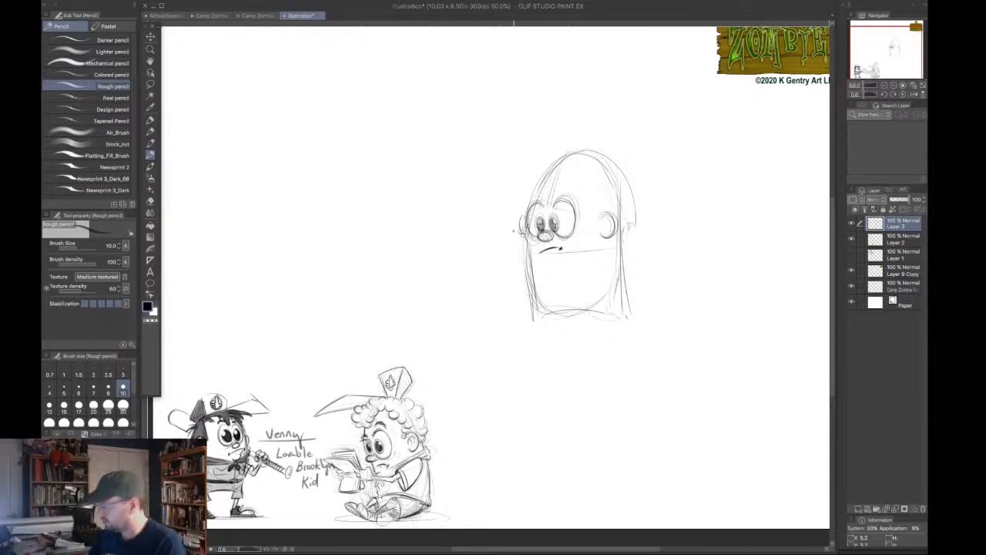
Sketch a small round hair tie high on the back of the head with loose ponytail strands sweeping out behind it.
mouse_move(609, 193)
mouse_down()
mouse_move(602, 173)
mouse_move(599, 193)
mouse_up()
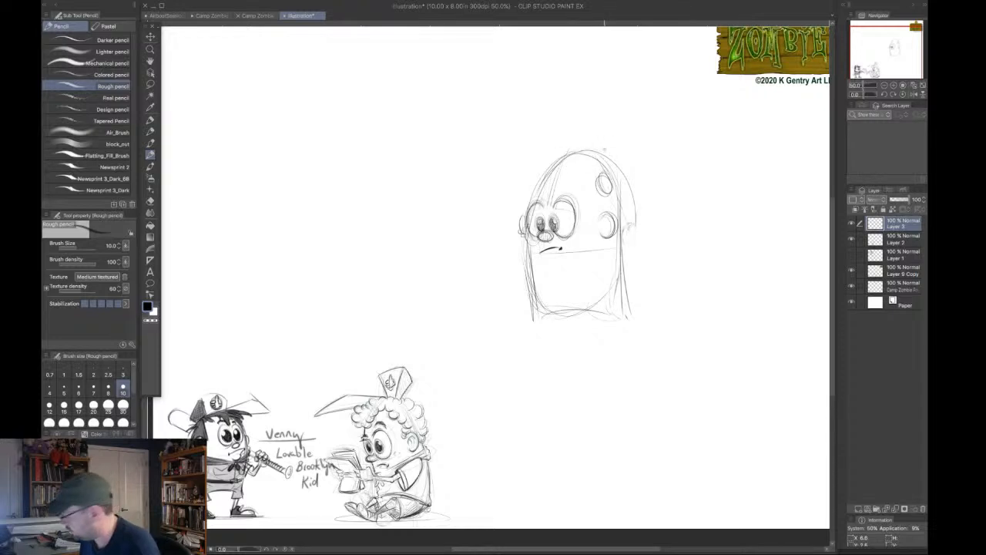
mouse_move(607, 177)
mouse_down()
mouse_move(598, 193)
mouse_move(609, 194)
mouse_up()
mouse_move(607, 171)
mouse_down()
mouse_move(601, 192)
mouse_move(611, 177)
mouse_up()
mouse_move(611, 176)
mouse_down()
mouse_move(610, 193)
mouse_move(654, 139)
mouse_move(675, 140)
mouse_up()
mouse_move(641, 160)
mouse_down()
mouse_move(665, 155)
mouse_move(630, 205)
mouse_move(613, 210)
mouse_move(646, 206)
mouse_up()
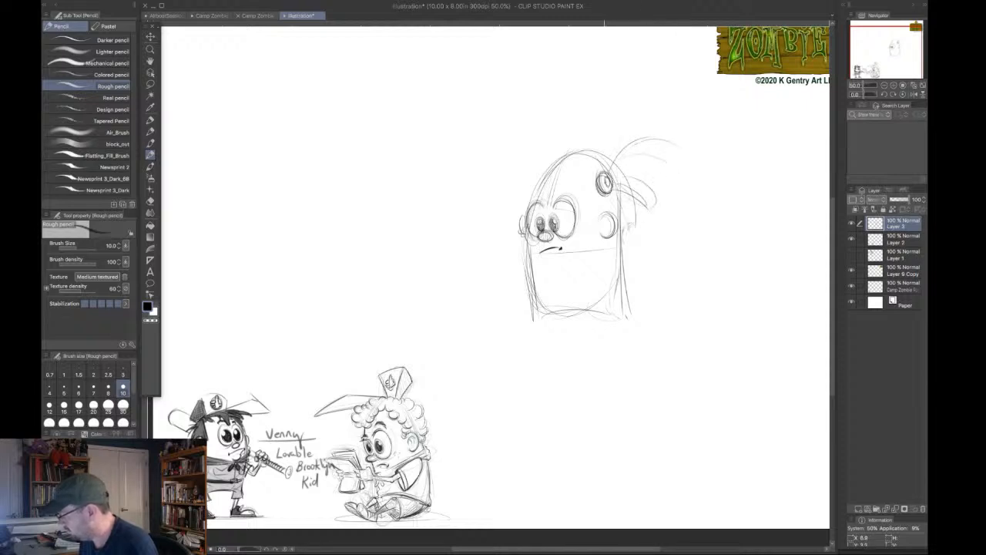
Sketch a hairline curving from the forehead past the hair tie toward the ear, and darken the crown of the head.
mouse_move(553, 173)
mouse_down()
mouse_move(599, 189)
mouse_move(614, 214)
mouse_up()
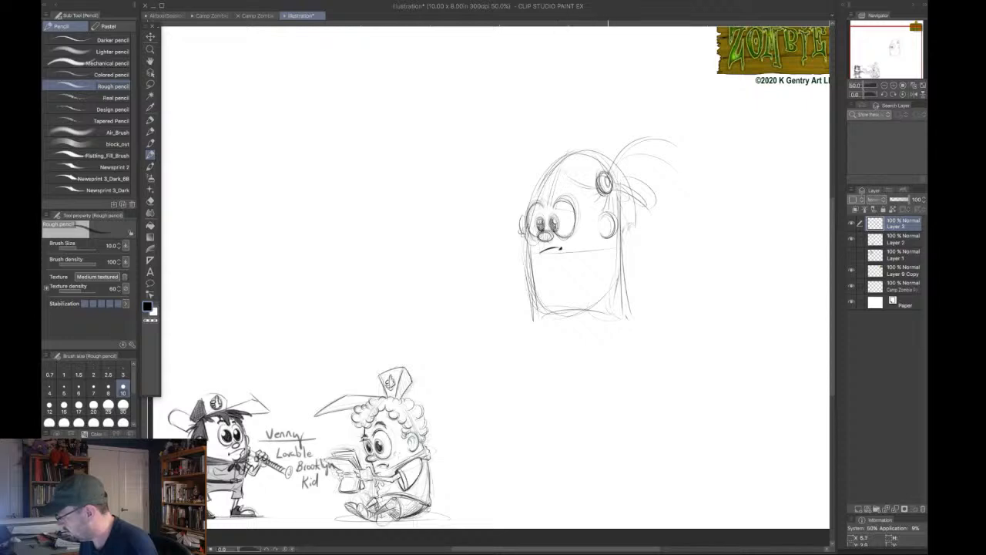
mouse_move(569, 155)
mouse_down()
mouse_move(609, 165)
mouse_move(620, 222)
mouse_up()
drag(612, 194, 616, 222)
mouse_move(534, 193)
mouse_down()
mouse_move(578, 152)
mouse_move(615, 170)
mouse_up()
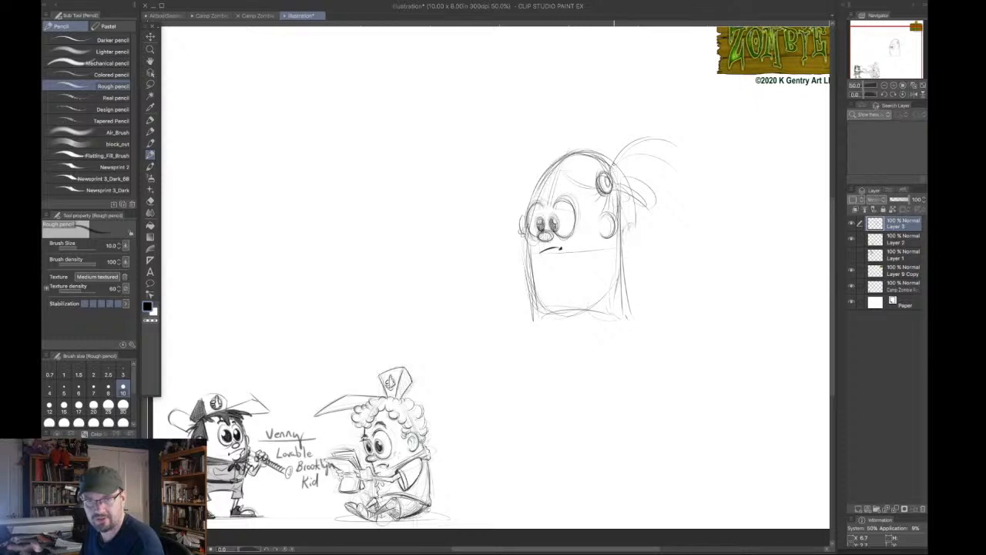
Add short dark eyebrows above both eyes, and firm up the hair tie and hairline with wisps above the ear.
mouse_move(605, 173)
mouse_down()
mouse_move(598, 180)
mouse_move(613, 193)
mouse_move(596, 190)
mouse_up()
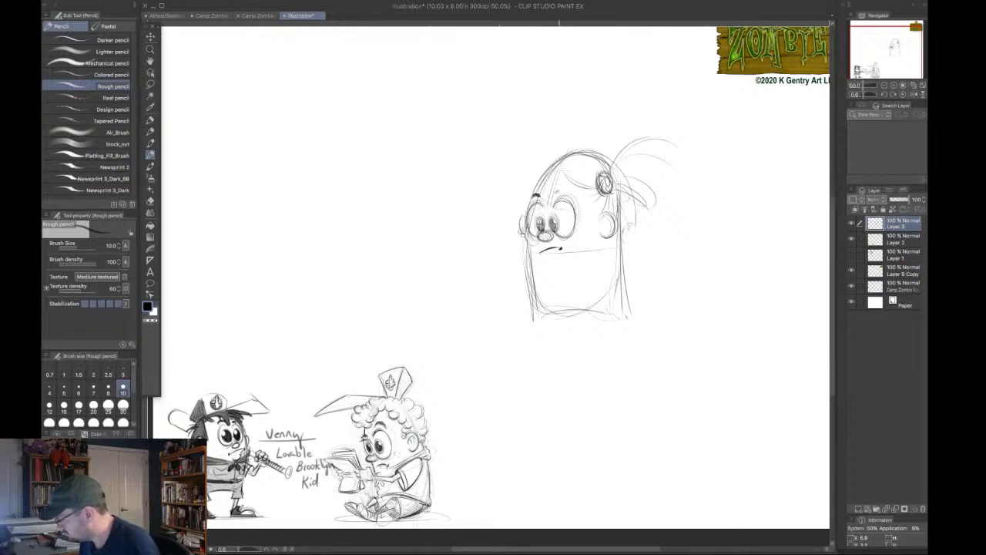
drag(563, 191, 574, 194)
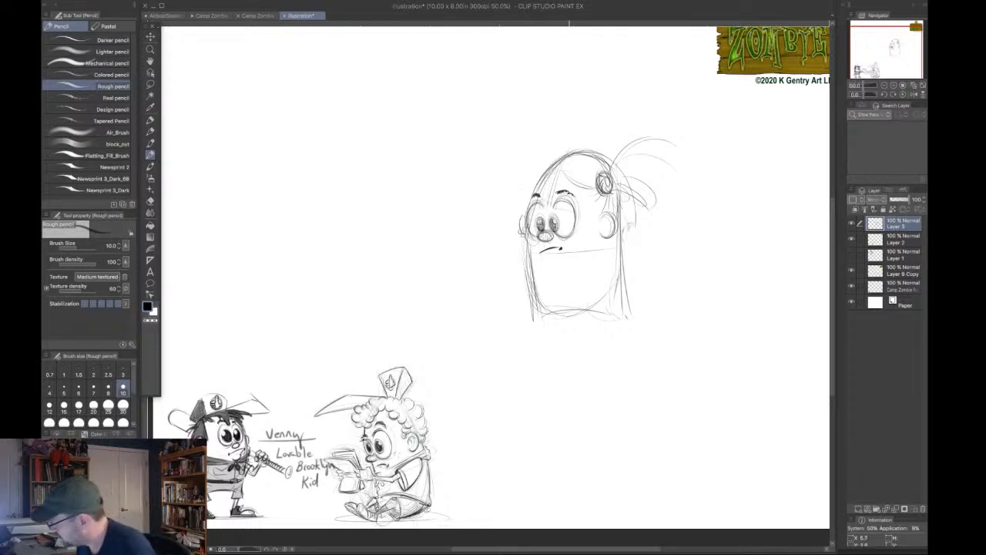
mouse_move(531, 194)
mouse_down()
mouse_move(554, 160)
mouse_move(597, 188)
mouse_up()
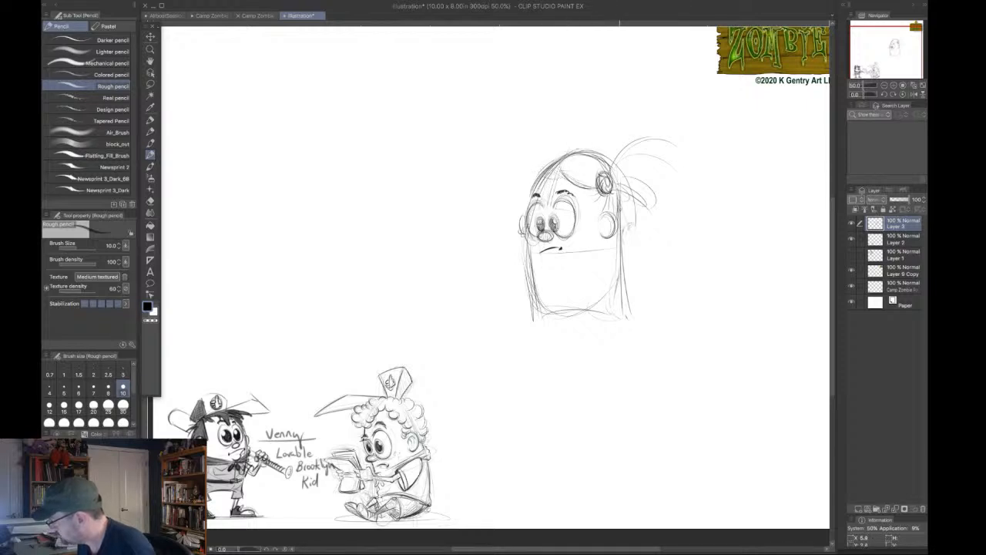
mouse_move(594, 204)
mouse_down()
mouse_move(609, 200)
mouse_move(621, 224)
mouse_up()
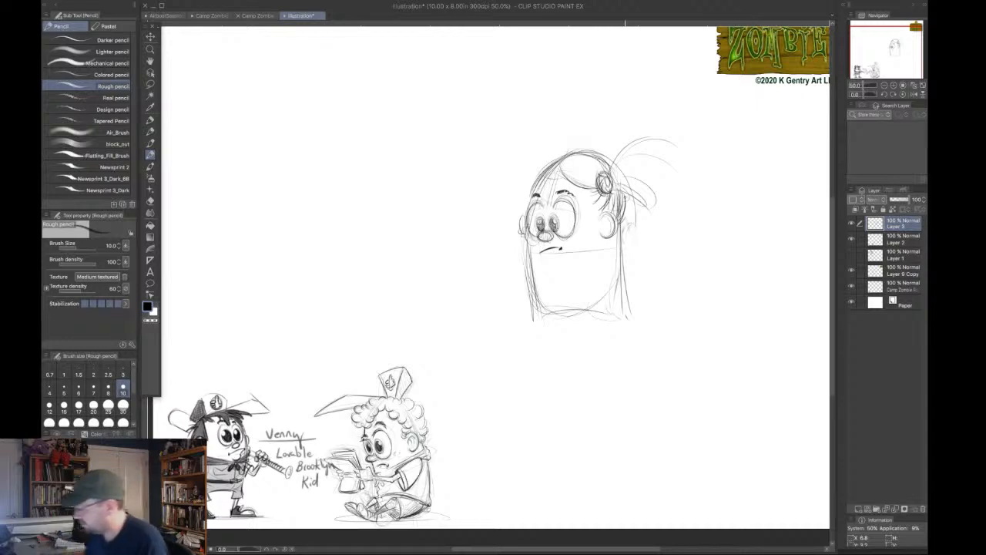
Sketch light collar and shirt-front lines below the face, and replace the frown with a slight smile.
mouse_move(546, 262)
mouse_down()
mouse_move(551, 299)
mouse_move(541, 266)
mouse_move(616, 246)
mouse_up()
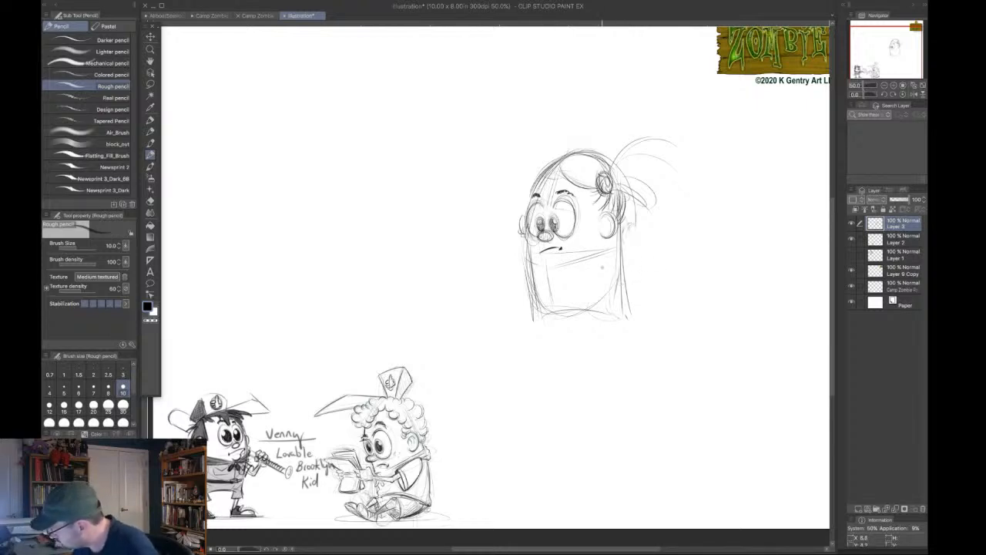
key(ctrl+z)
key(ctrl+z)
key(ctrl+z)
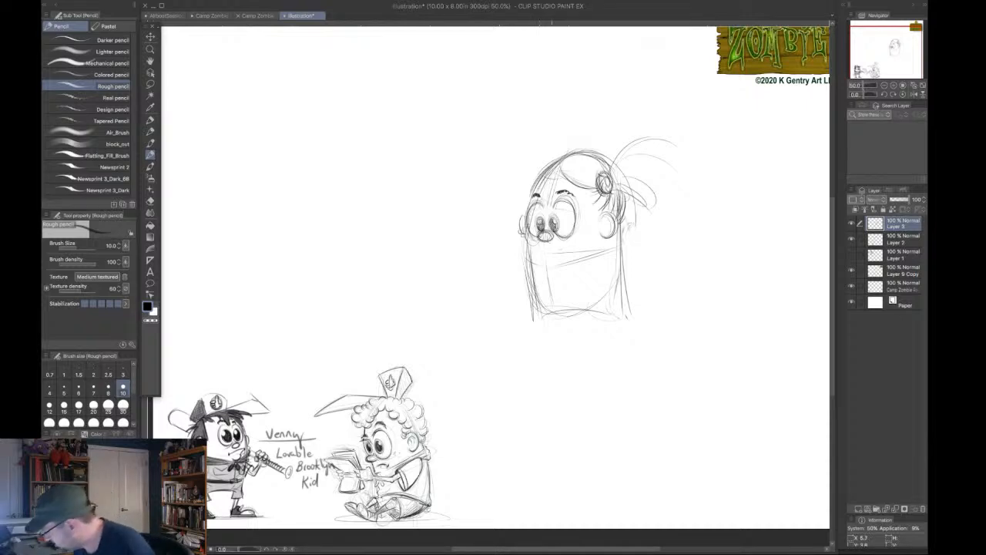
drag(536, 247, 558, 247)
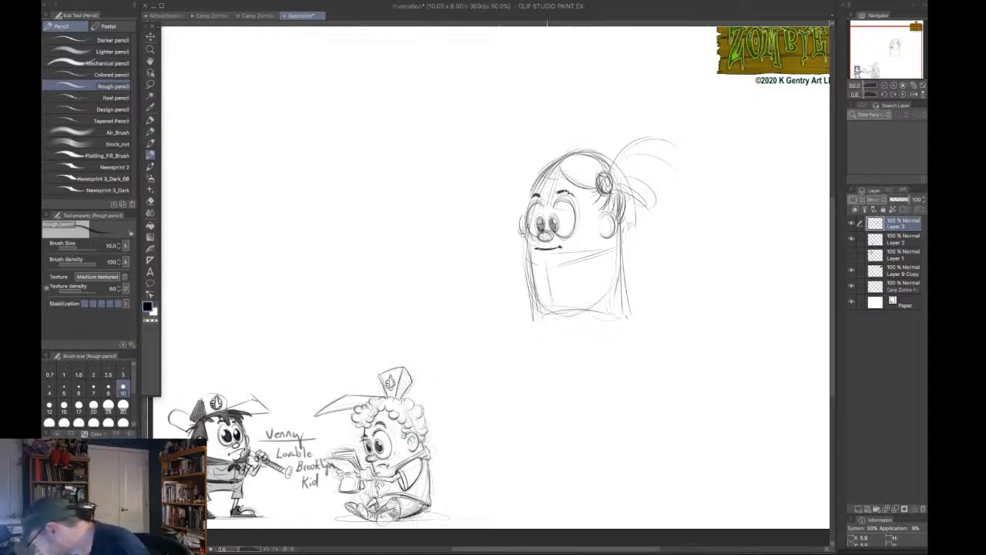
Firm up the front edge of the face and body with long, slightly curved vertical strokes.
drag(527, 234, 532, 279)
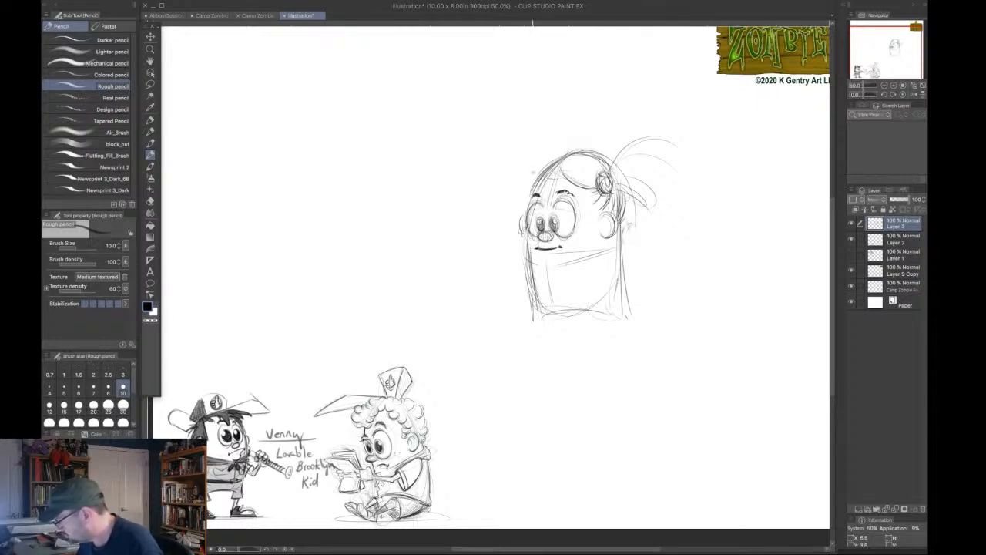
drag(527, 223, 530, 259)
drag(528, 193, 532, 282)
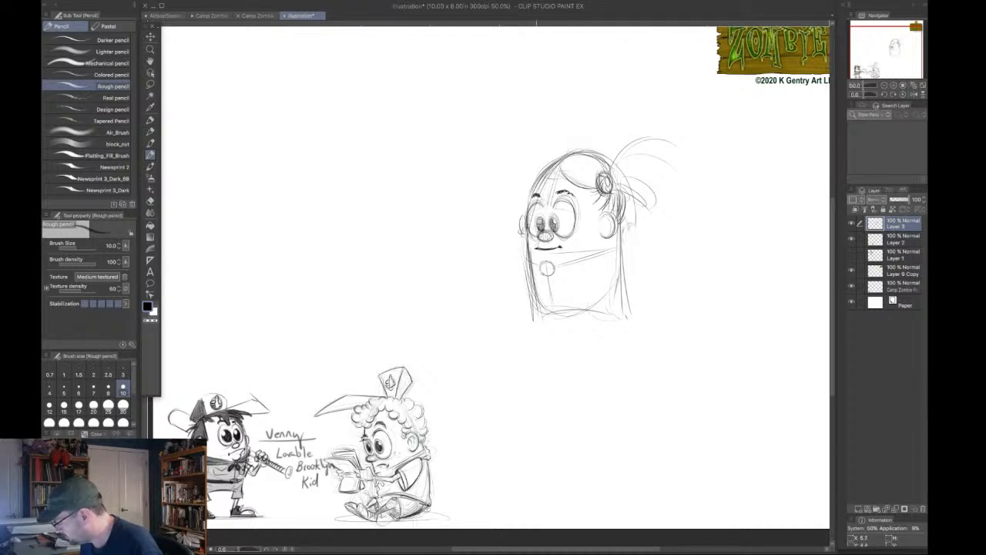
Draw a neckerchief around the neck with a shaded round slide at the front and two small loose ends.
mouse_move(544, 271)
mouse_down()
mouse_move(538, 280)
mouse_move(561, 279)
mouse_move(626, 231)
mouse_move(623, 253)
mouse_up()
drag(567, 262, 622, 257)
mouse_move(529, 251)
mouse_down()
mouse_move(541, 263)
mouse_move(522, 255)
mouse_move(525, 263)
mouse_move(537, 264)
mouse_move(604, 255)
mouse_up()
drag(548, 269, 627, 249)
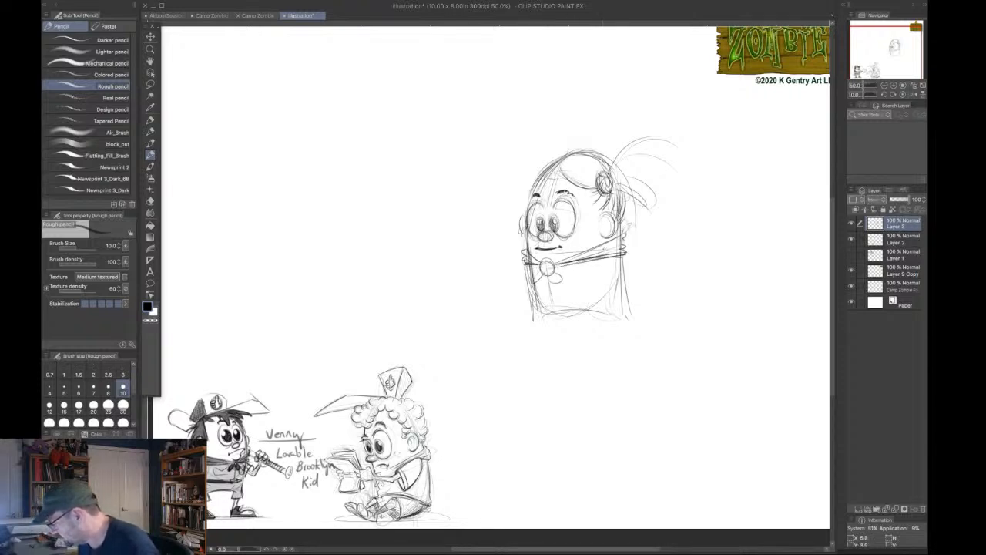
mouse_move(535, 270)
mouse_down()
mouse_move(538, 282)
mouse_move(556, 282)
mouse_up()
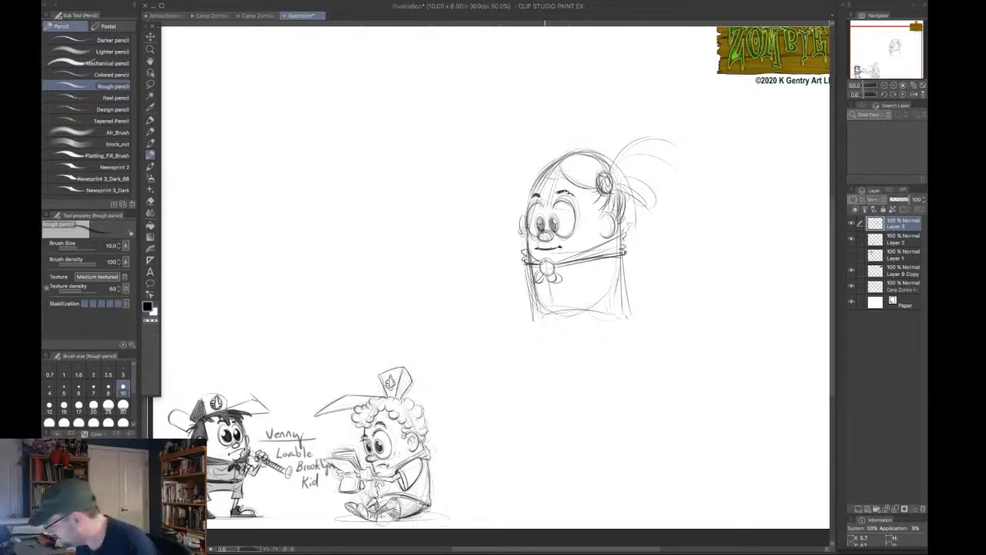
drag(547, 264, 544, 268)
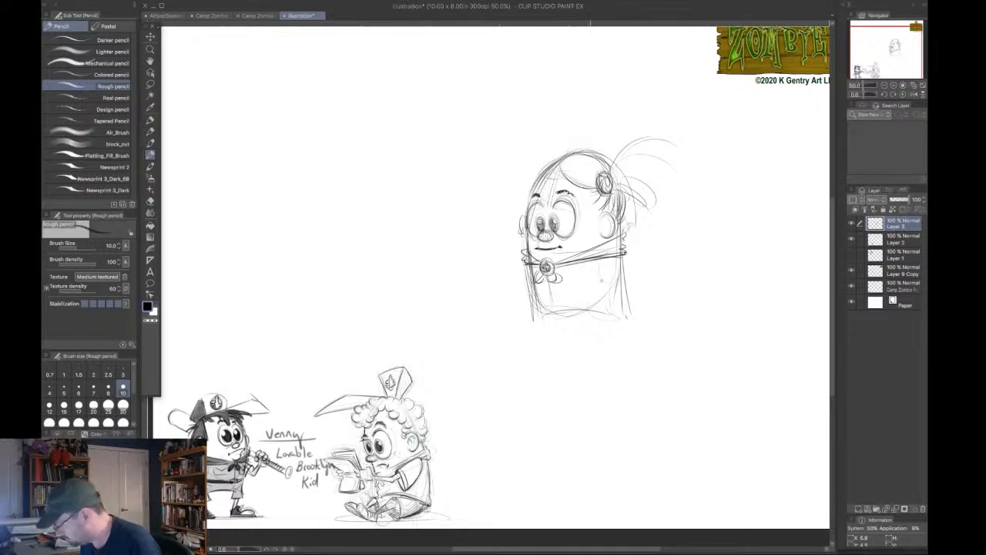
drag(597, 264, 624, 282)
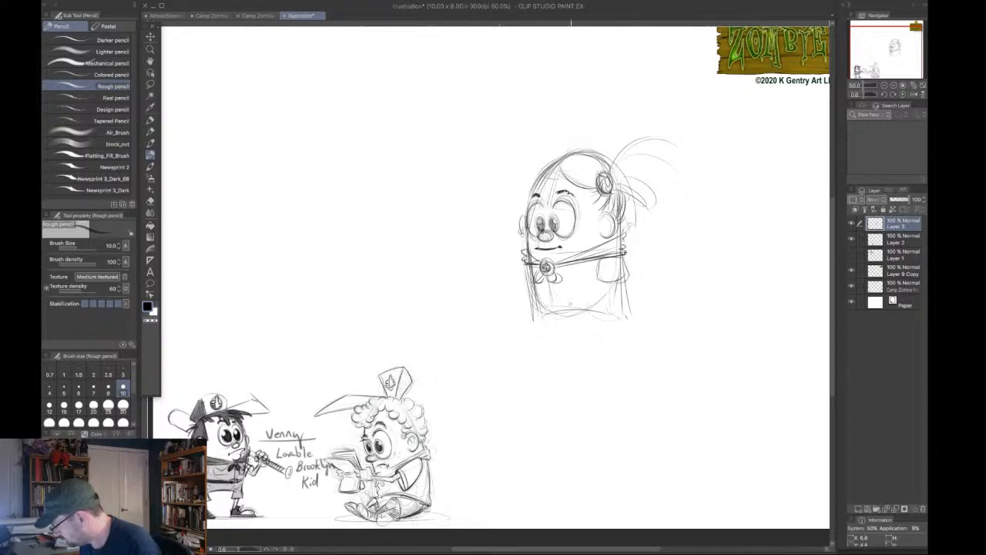
mouse_move(524, 260)
mouse_down()
mouse_move(502, 306)
mouse_move(512, 280)
mouse_move(519, 288)
mouse_move(507, 262)
mouse_move(512, 299)
mouse_move(509, 265)
mouse_move(493, 286)
mouse_move(524, 308)
mouse_move(492, 287)
mouse_move(489, 298)
mouse_move(496, 277)
mouse_move(489, 292)
mouse_move(526, 309)
mouse_move(510, 269)
mouse_move(499, 298)
mouse_move(521, 320)
mouse_up()
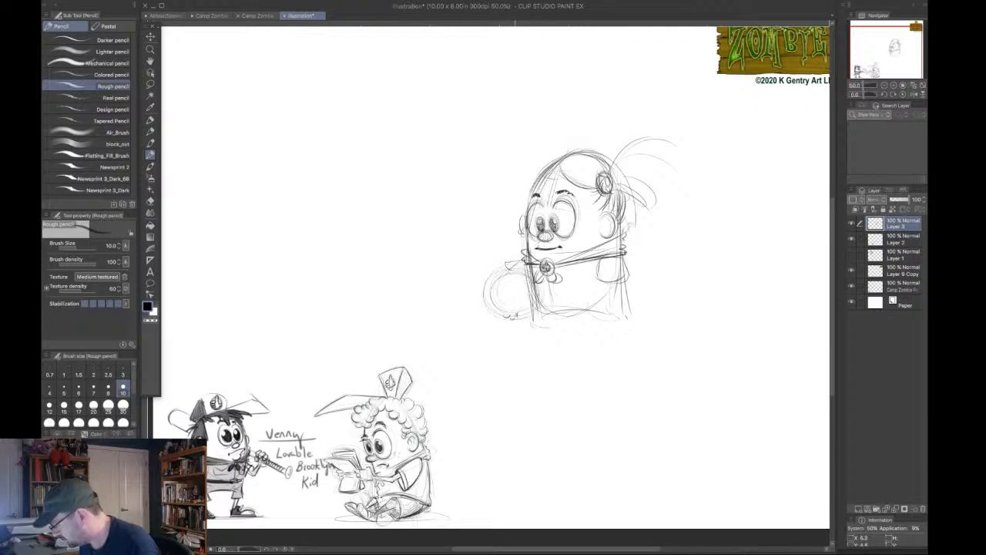
drag(500, 272, 484, 304)
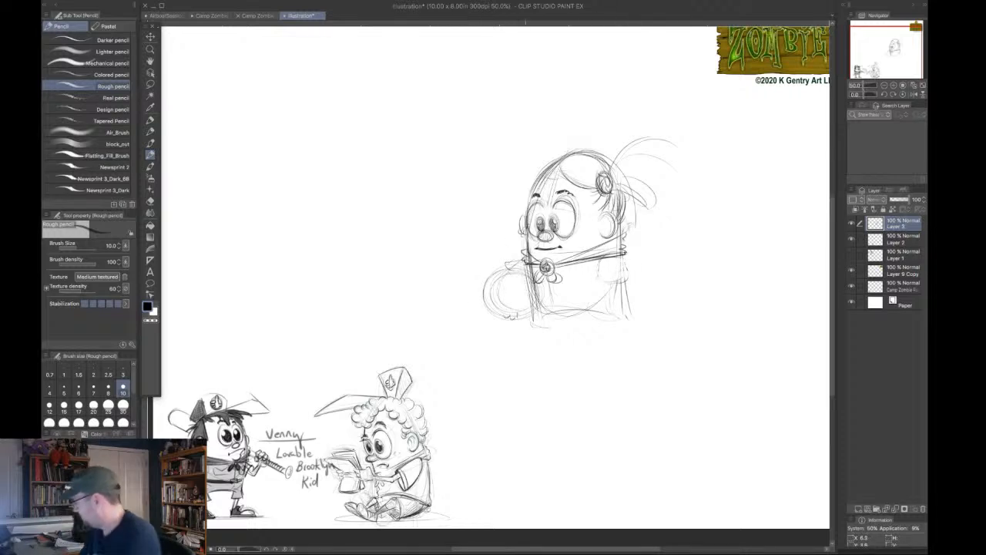
mouse_move(492, 289)
mouse_down()
mouse_move(499, 257)
mouse_move(515, 309)
mouse_up()
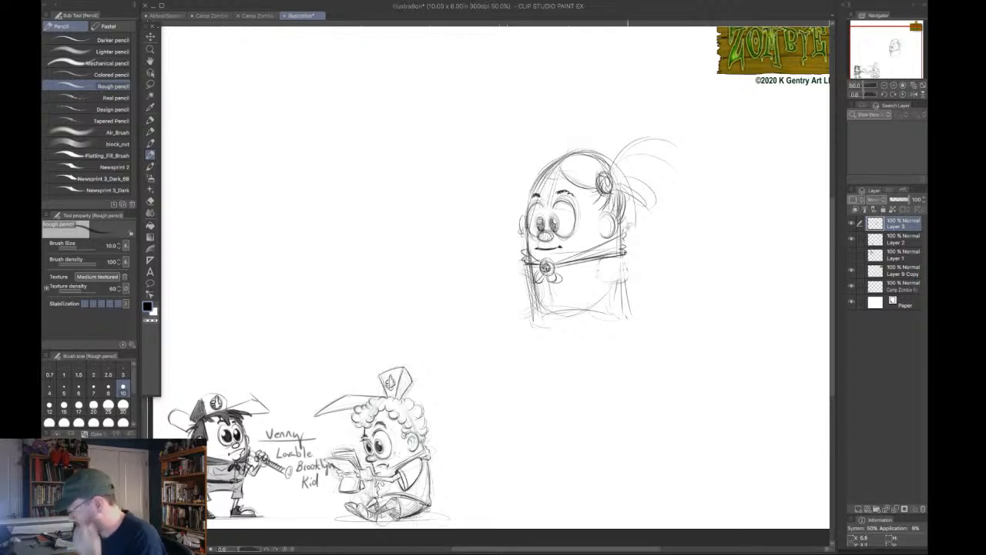
Sketch a sloping shoulder at the back and a thin front arm raised beside the head with loosely spread fingers.
mouse_move(624, 254)
mouse_down()
mouse_move(641, 268)
mouse_move(639, 291)
mouse_move(598, 295)
mouse_up()
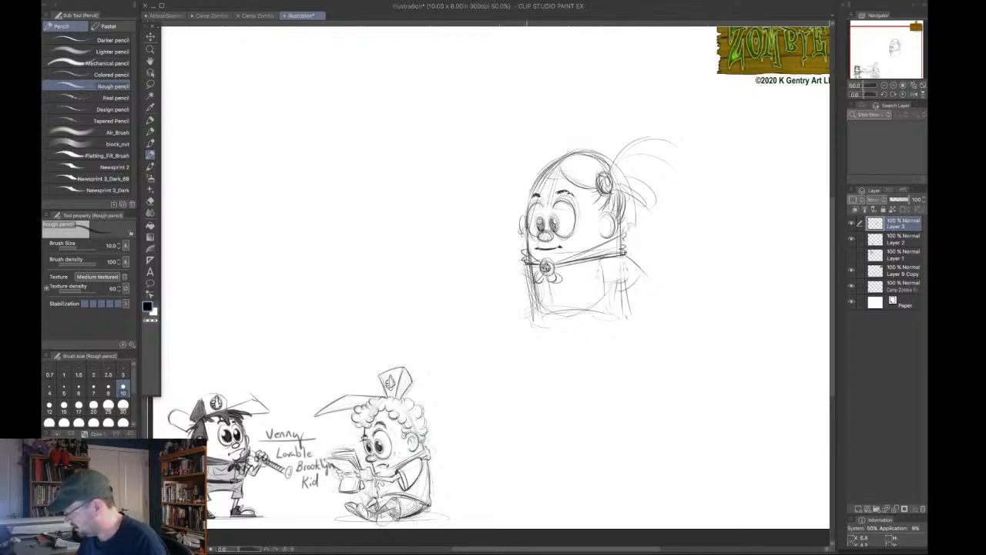
drag(529, 256, 525, 270)
mouse_move(522, 220)
mouse_down()
mouse_move(507, 228)
mouse_move(518, 172)
mouse_move(506, 152)
mouse_up()
mouse_move(512, 156)
mouse_down()
mouse_move(474, 162)
mouse_move(486, 164)
mouse_up()
drag(487, 165, 481, 171)
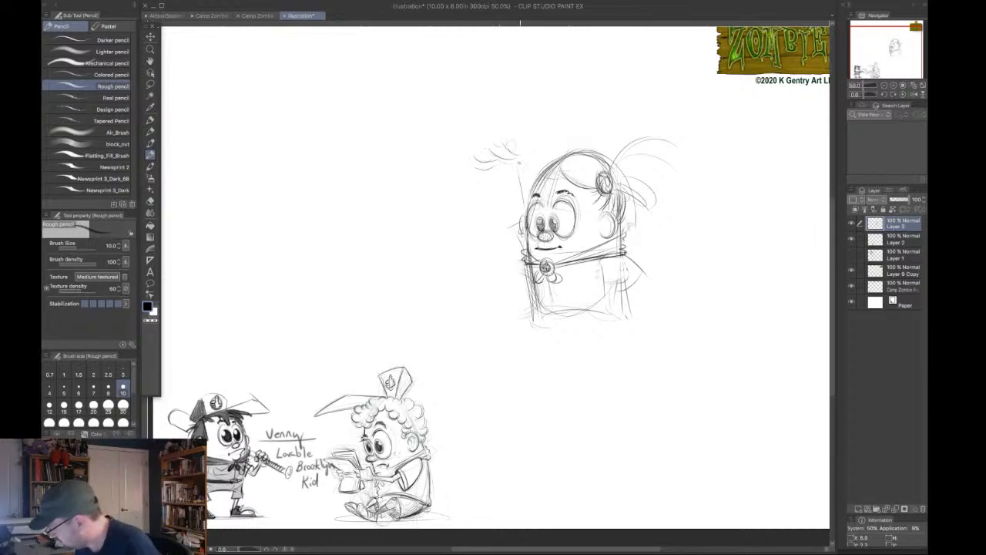
mouse_move(520, 163)
mouse_down()
mouse_move(524, 194)
mouse_move(521, 177)
mouse_up()
mouse_move(520, 171)
mouse_down()
mouse_move(523, 219)
mouse_move(528, 202)
mouse_up()
Rough in the rear arm bent against the side of the body with a broad oval around it.
mouse_move(631, 257)
mouse_down()
mouse_move(657, 274)
mouse_move(620, 289)
mouse_up()
mouse_move(643, 272)
mouse_down()
mouse_move(607, 291)
mouse_move(640, 290)
mouse_up()
mouse_move(640, 298)
mouse_down()
mouse_move(631, 311)
mouse_move(598, 308)
mouse_up()
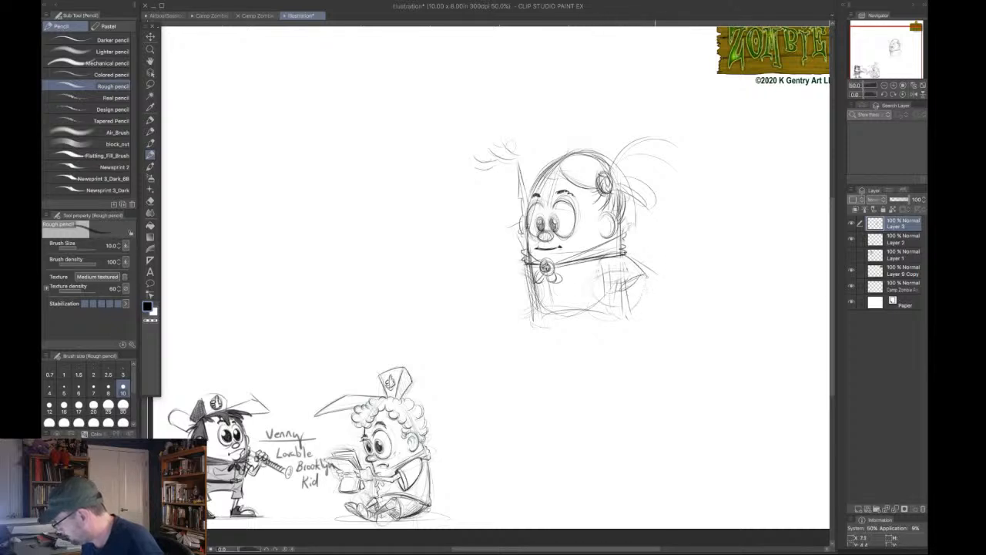
mouse_move(660, 278)
mouse_down()
mouse_move(604, 269)
mouse_move(651, 290)
mouse_move(589, 290)
mouse_up()
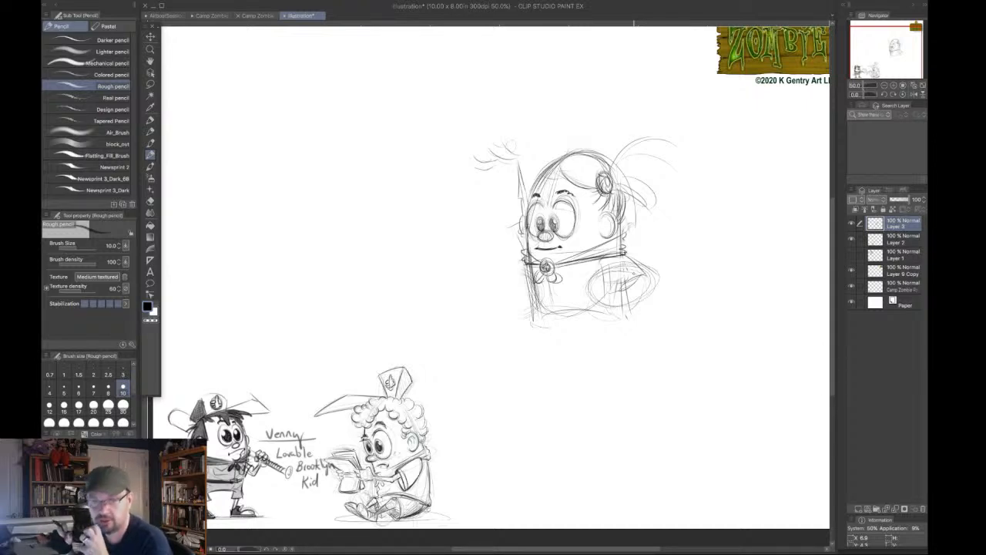
Draw an arched lower edge of the body with two short feet, and darken the front and back body edges.
mouse_move(529, 270)
mouse_down()
mouse_move(535, 324)
mouse_move(573, 310)
mouse_move(635, 324)
mouse_move(618, 321)
mouse_up()
mouse_move(551, 324)
mouse_down()
mouse_move(555, 315)
mouse_move(628, 324)
mouse_up()
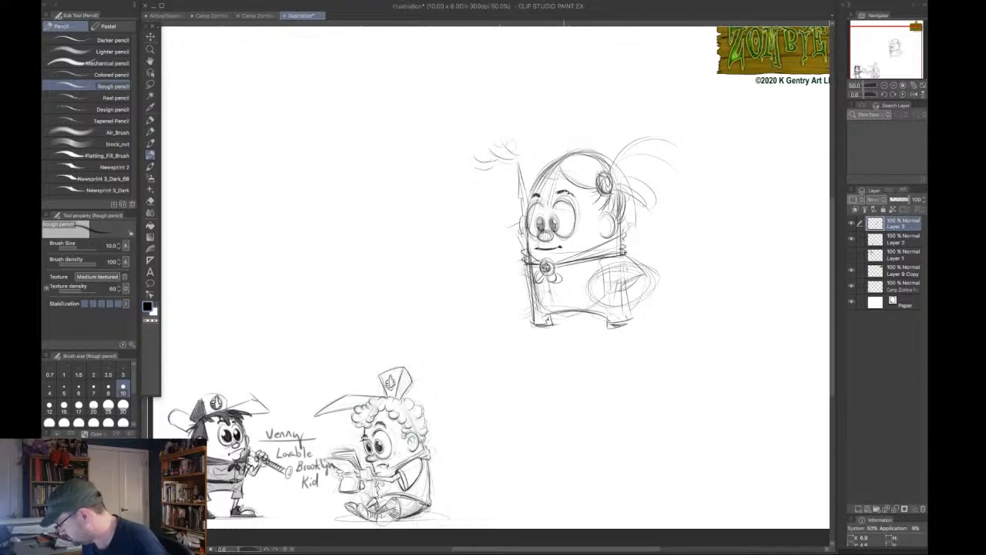
drag(618, 223, 619, 266)
drag(530, 251, 532, 316)
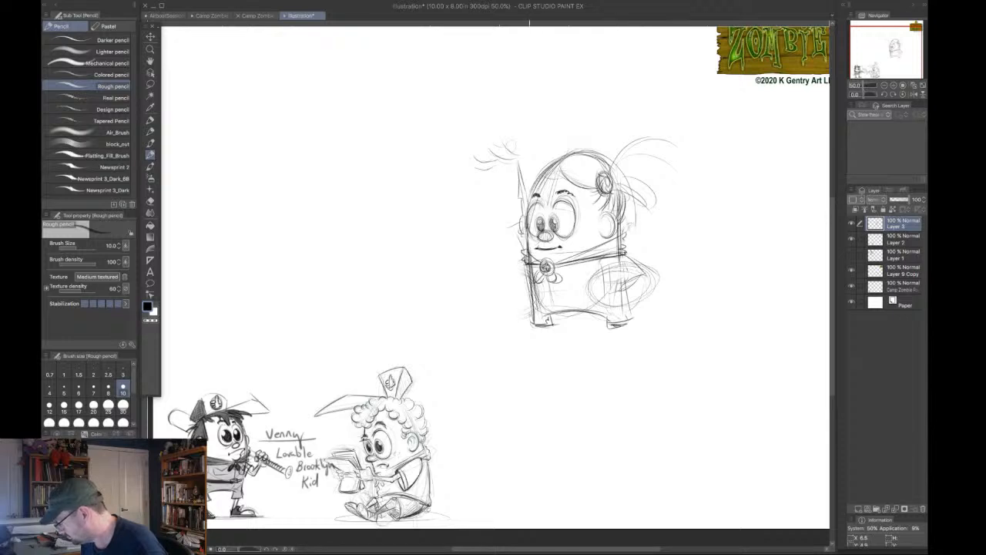
Darken the raised arm from the wrist down to the shoulder with firmer strokes.
drag(521, 186, 522, 197)
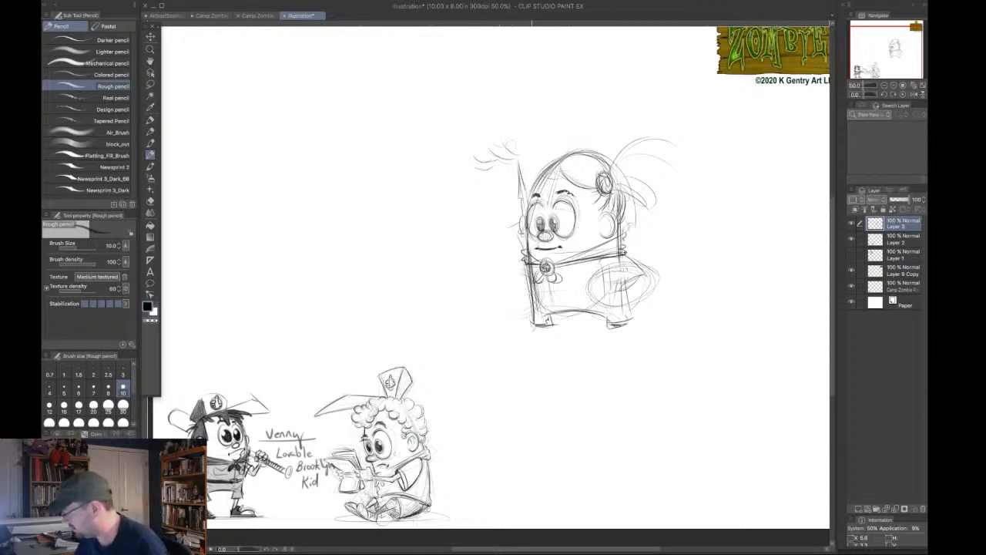
mouse_move(518, 152)
mouse_down()
mouse_move(501, 157)
mouse_move(515, 167)
mouse_up()
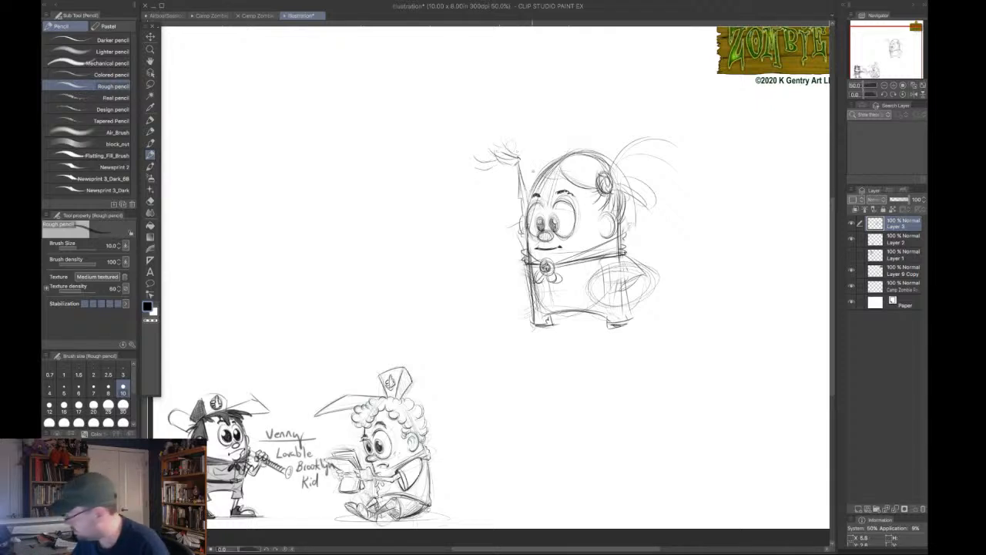
drag(517, 161, 522, 198)
drag(517, 161, 525, 221)
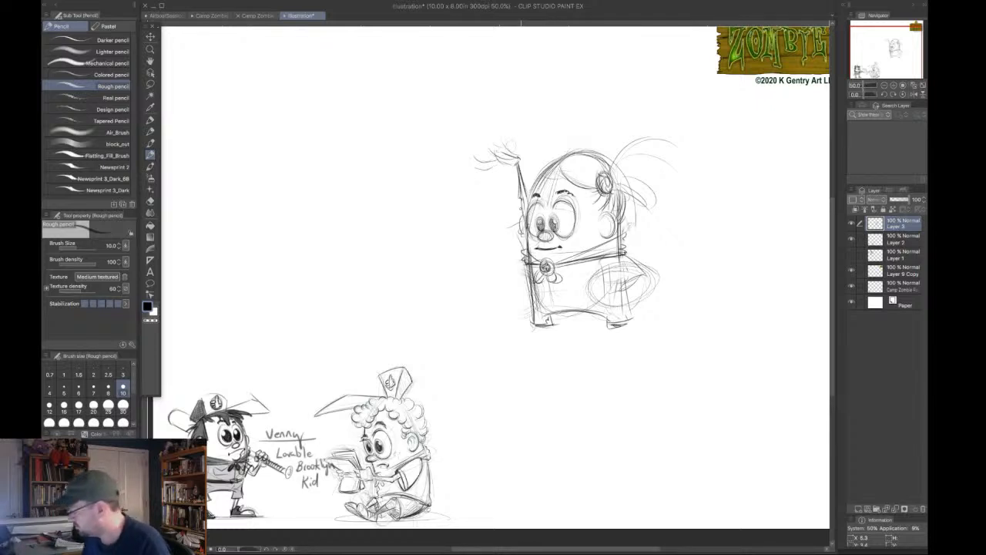
drag(521, 175, 518, 160)
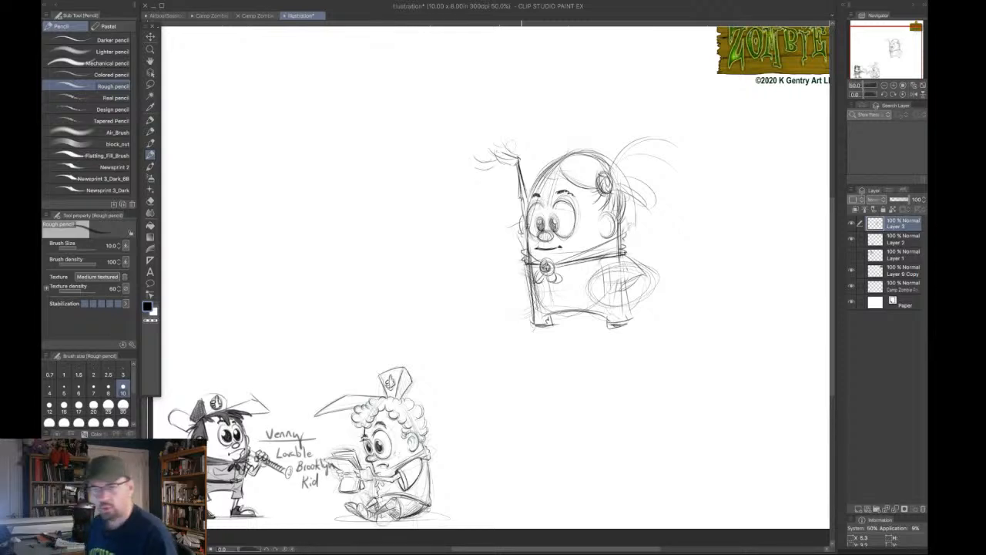
Redraw the raised hand smaller and tighter, with spread fingers angled upward from the wrist.
drag(504, 157, 512, 171)
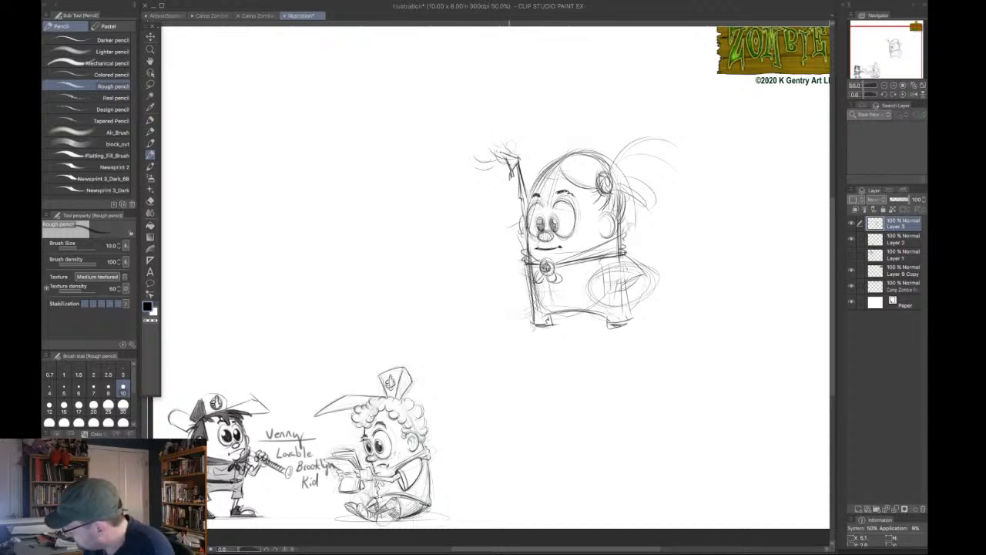
mouse_move(500, 151)
mouse_down()
mouse_move(487, 157)
mouse_move(501, 160)
mouse_move(482, 161)
mouse_move(502, 154)
mouse_up()
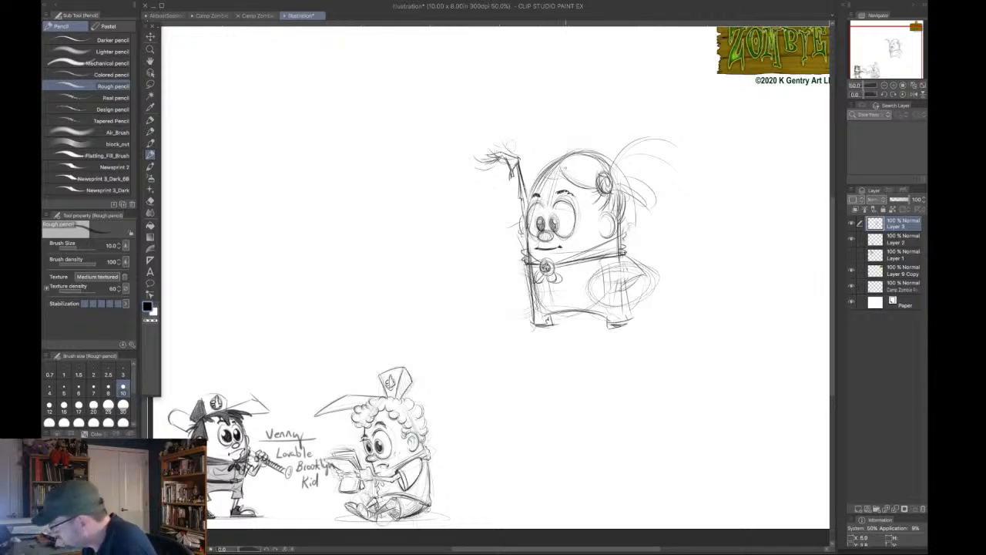
mouse_move(492, 157)
mouse_down()
mouse_move(480, 153)
mouse_move(502, 165)
mouse_up()
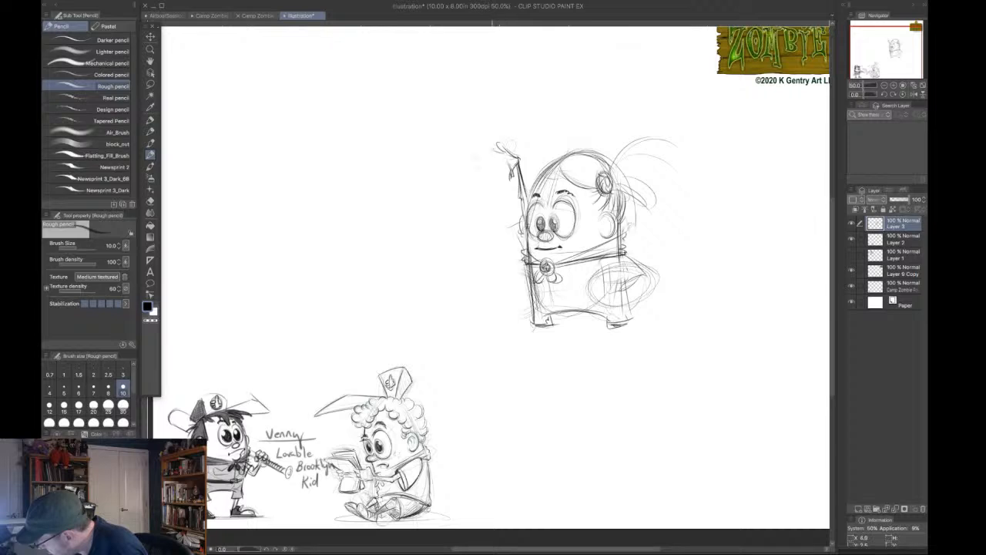
mouse_move(501, 150)
mouse_down()
mouse_move(493, 144)
mouse_move(499, 152)
mouse_up()
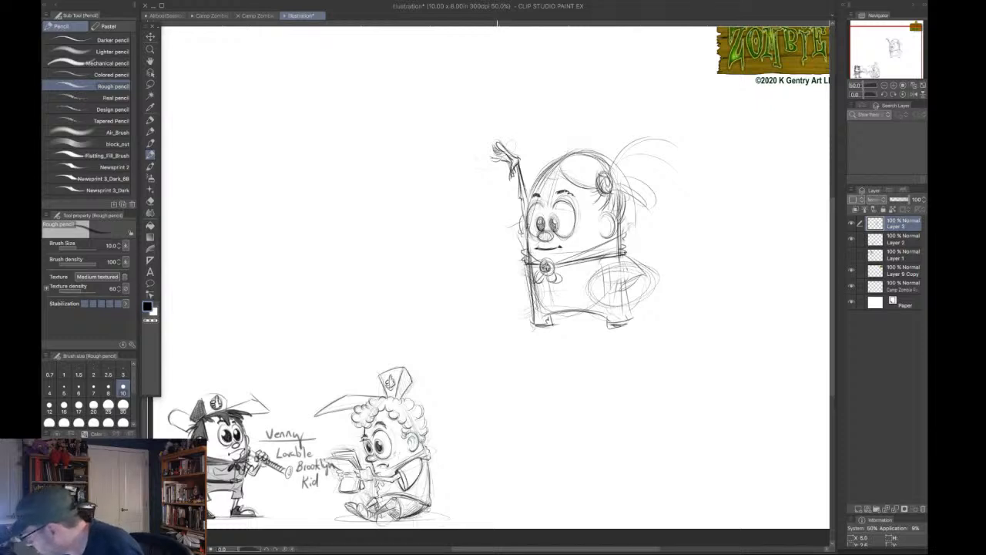
drag(488, 158, 498, 155)
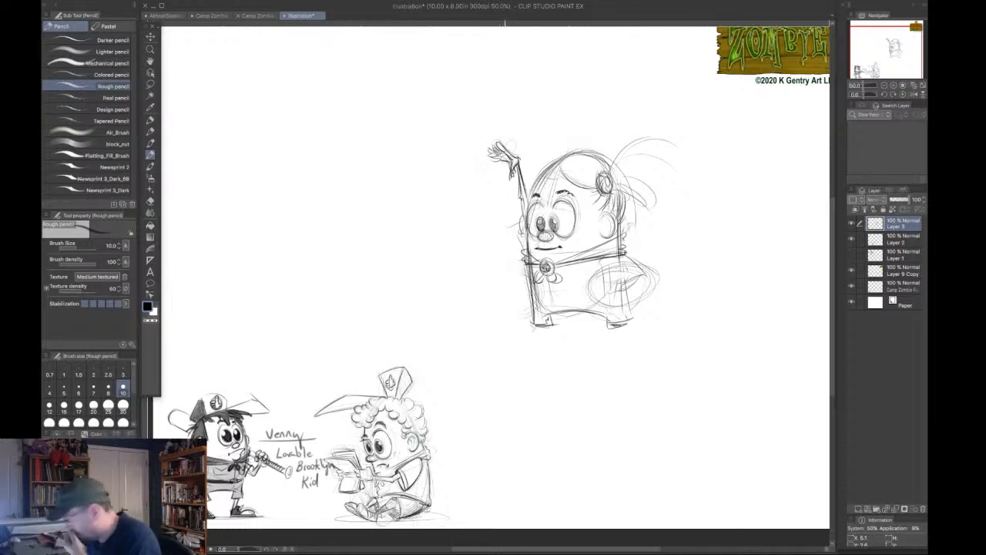
Sketch the raised arm's lower edge and shoulder beside the face, and start two thin legs below the shorts.
drag(523, 227, 526, 252)
drag(521, 200, 526, 230)
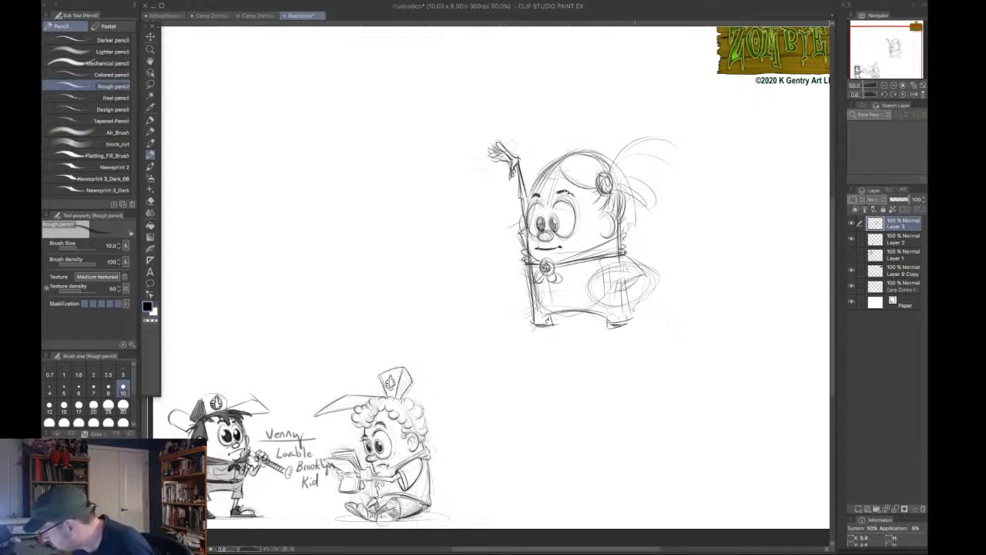
drag(537, 318, 546, 342)
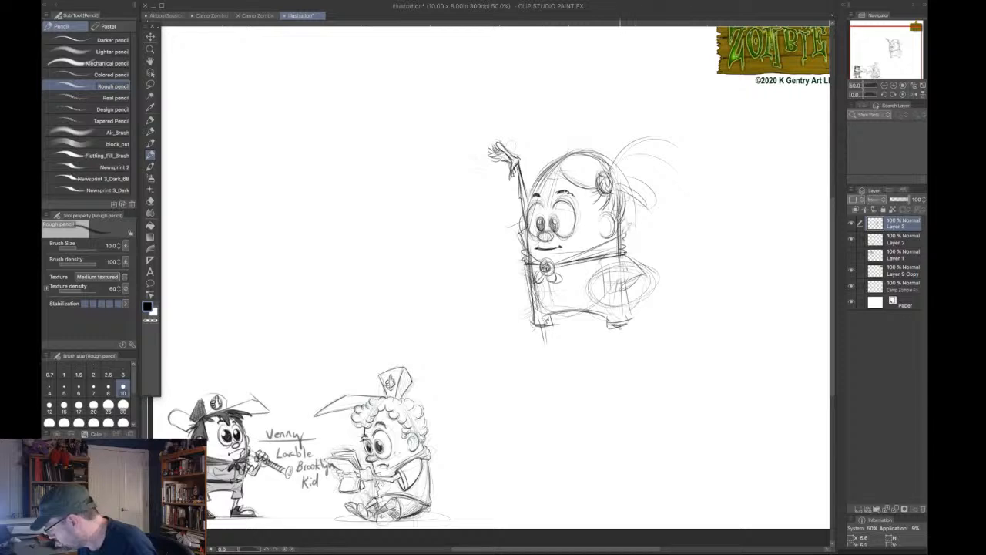
drag(616, 317, 621, 338)
Rework the bent rear arm and firm up the rounded oval outline around it at the side of the body.
mouse_move(622, 264)
mouse_down()
mouse_move(637, 293)
mouse_move(625, 307)
mouse_up()
mouse_move(624, 264)
mouse_down()
mouse_move(638, 289)
mouse_move(629, 308)
mouse_up()
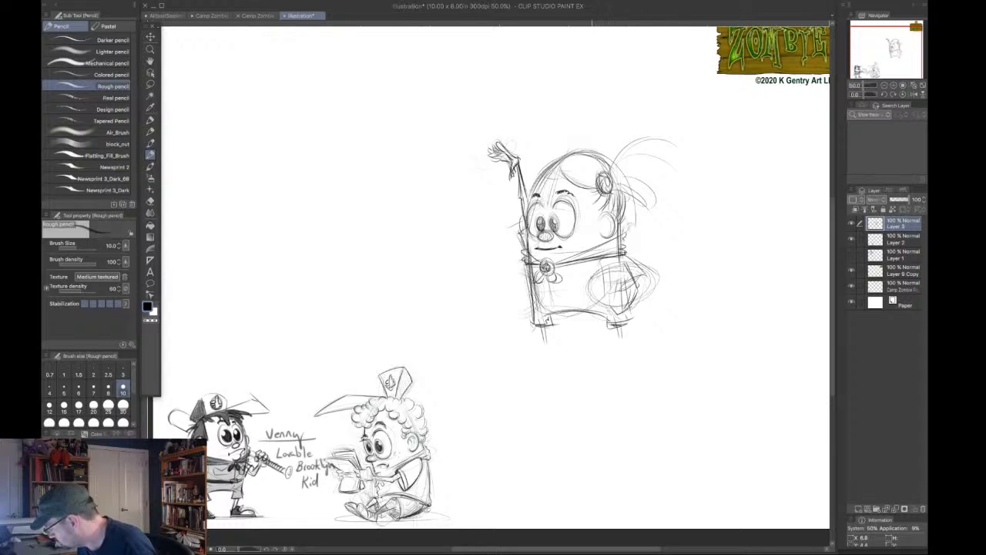
mouse_move(599, 270)
mouse_down()
mouse_move(588, 292)
mouse_move(592, 279)
mouse_up()
mouse_move(594, 272)
mouse_down()
mouse_move(587, 295)
mouse_move(620, 309)
mouse_move(608, 267)
mouse_up()
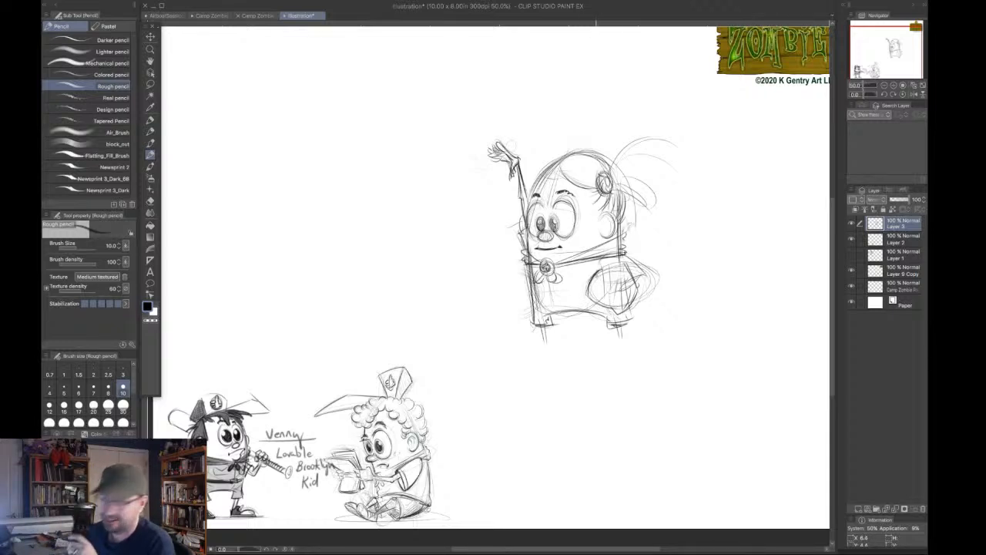
mouse_move(602, 264)
mouse_down()
mouse_move(588, 298)
mouse_move(609, 308)
mouse_up()
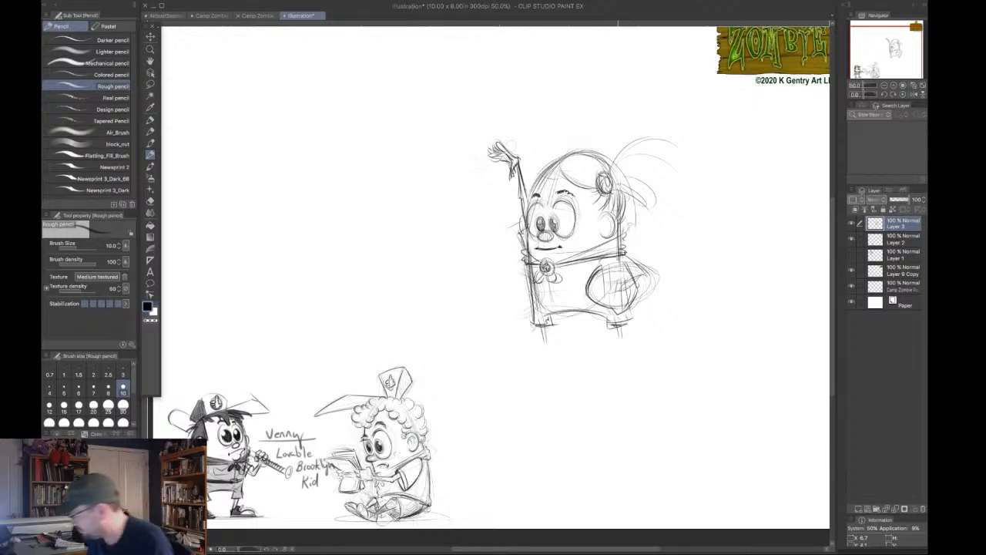
mouse_move(606, 263)
mouse_down()
mouse_move(619, 251)
mouse_move(645, 270)
mouse_move(592, 279)
mouse_move(623, 250)
mouse_move(590, 285)
mouse_up()
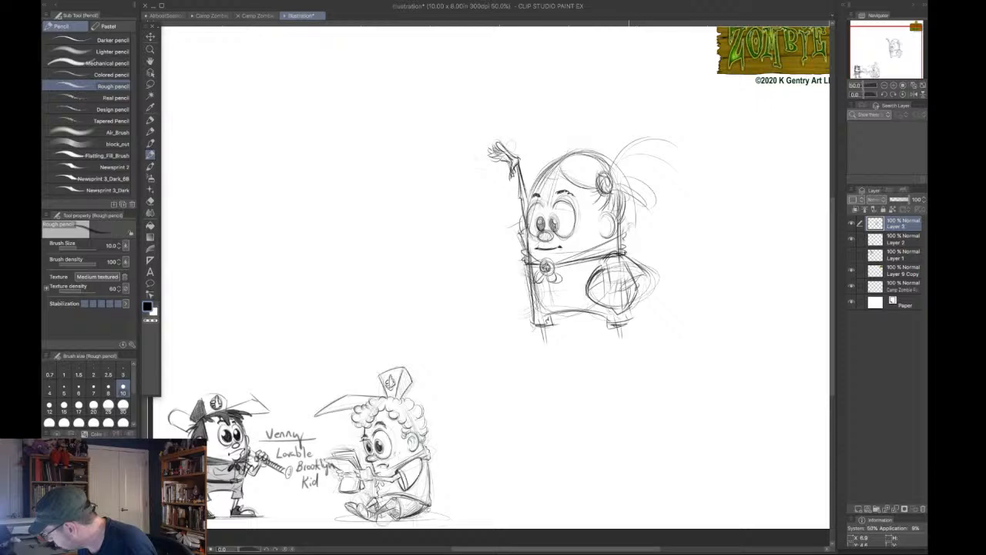
mouse_move(632, 287)
mouse_down()
mouse_move(619, 313)
mouse_move(629, 312)
mouse_up()
mouse_move(631, 309)
mouse_down()
mouse_move(618, 313)
mouse_move(626, 307)
mouse_up()
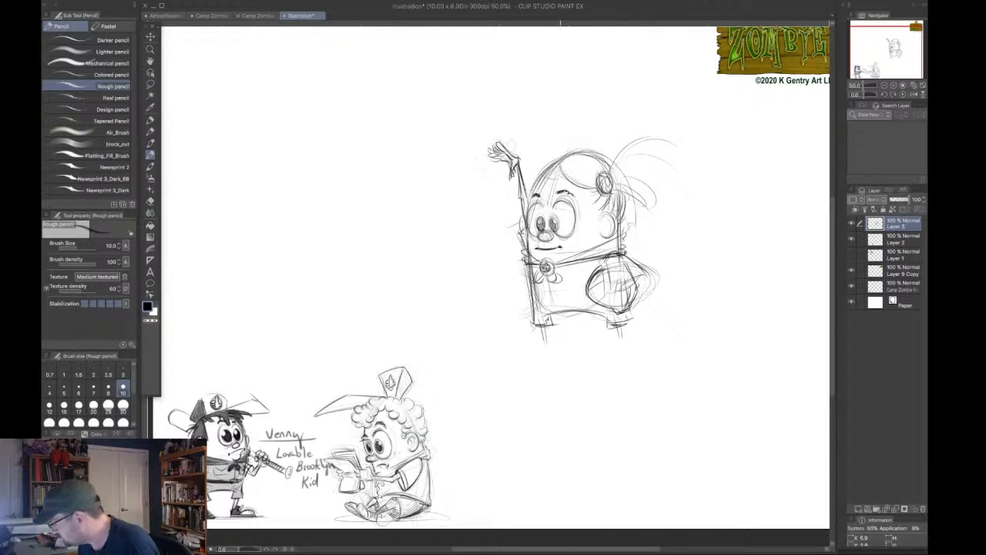
Darken the front curve of the head and add lashes at the outer corner of the larger eye.
drag(554, 161, 533, 188)
drag(556, 170, 531, 195)
mouse_move(553, 162)
mouse_down()
mouse_move(531, 193)
mouse_move(532, 183)
mouse_up()
mouse_move(559, 158)
mouse_down()
mouse_move(543, 171)
mouse_move(582, 214)
mouse_up()
drag(537, 186, 529, 206)
drag(531, 198, 524, 209)
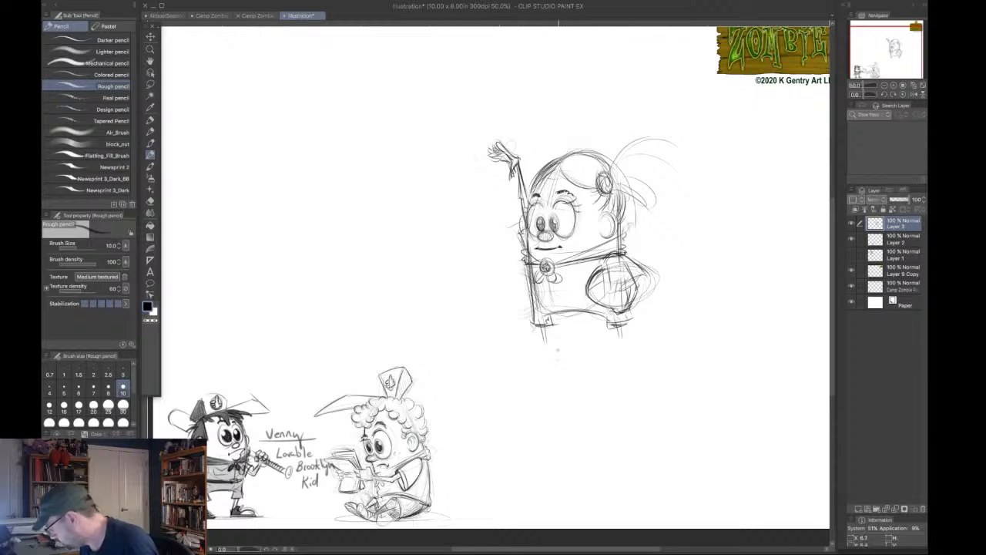
Mark the ground line for the feet, extend both thin legs down to it, and sketch two flat shoes.
drag(524, 354, 631, 354)
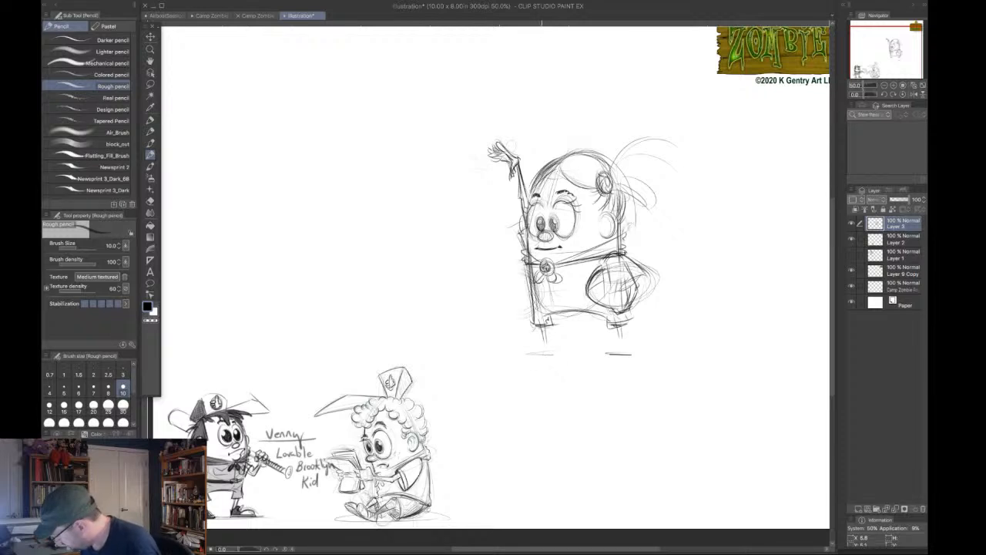
drag(542, 323, 547, 347)
drag(613, 329, 621, 346)
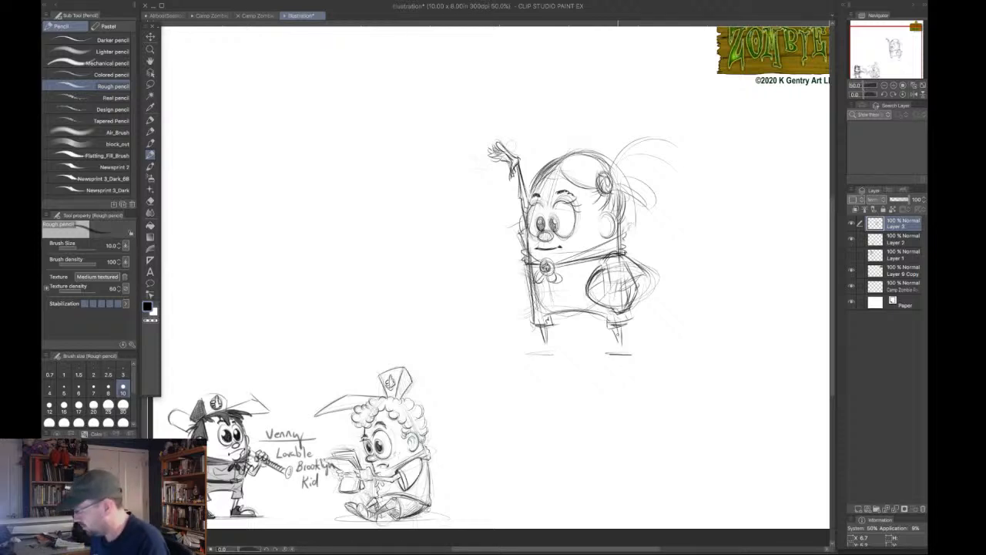
drag(538, 353, 631, 355)
mouse_move(547, 337)
mouse_down()
mouse_move(521, 352)
mouse_move(566, 343)
mouse_move(611, 348)
mouse_move(603, 357)
mouse_move(637, 354)
mouse_move(614, 356)
mouse_up()
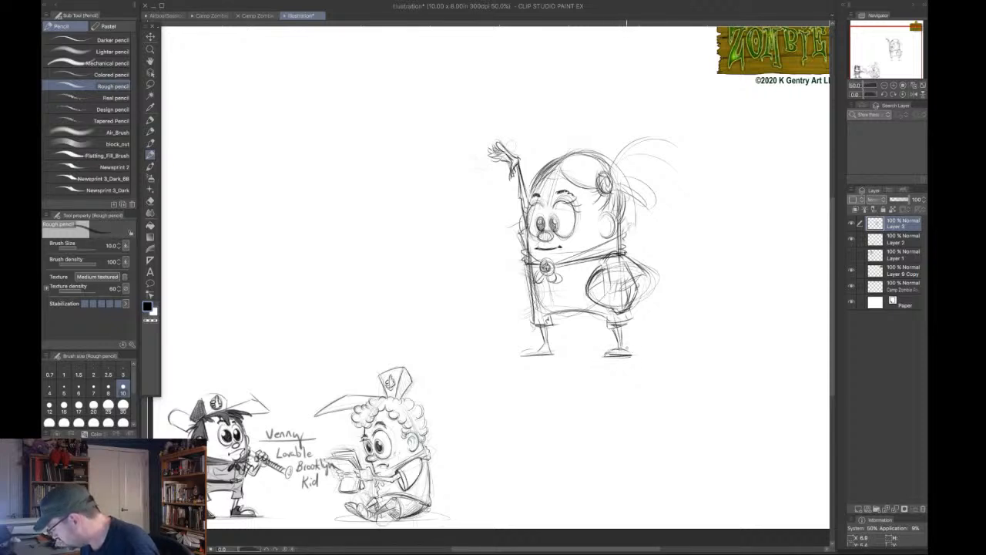
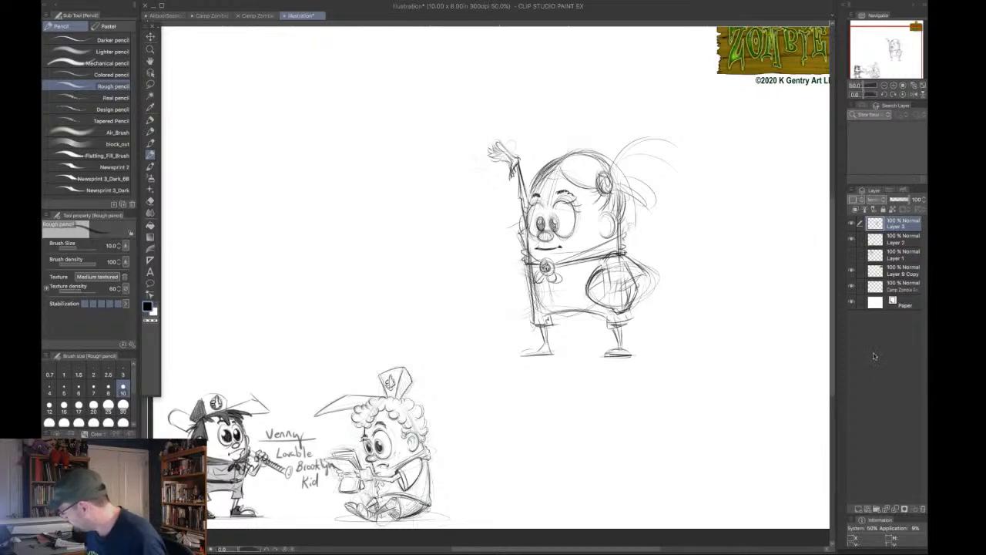
Fade the rough sketch layer to 50% opacity and add a new raster layer above it.
click(902, 199)
drag(901, 200, 899, 199)
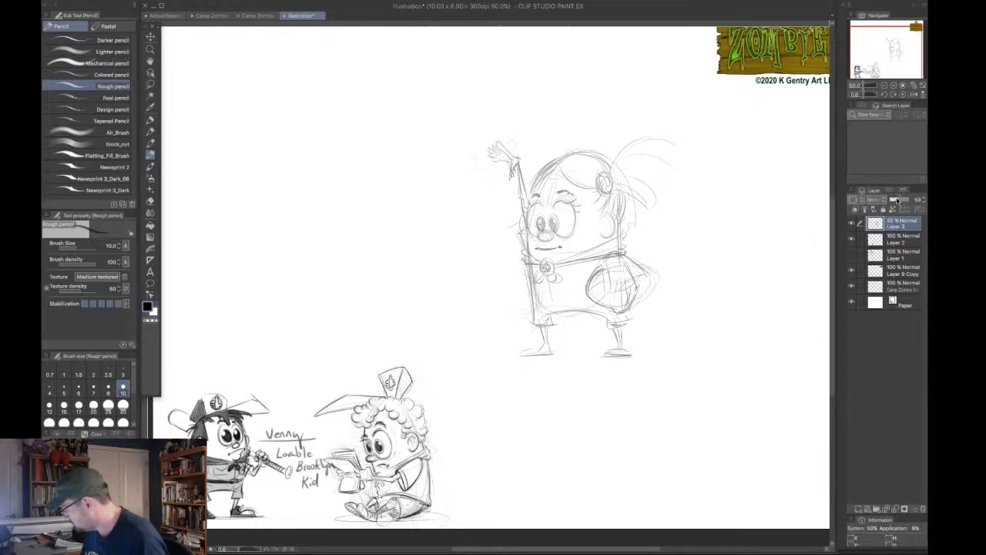
click(858, 509)
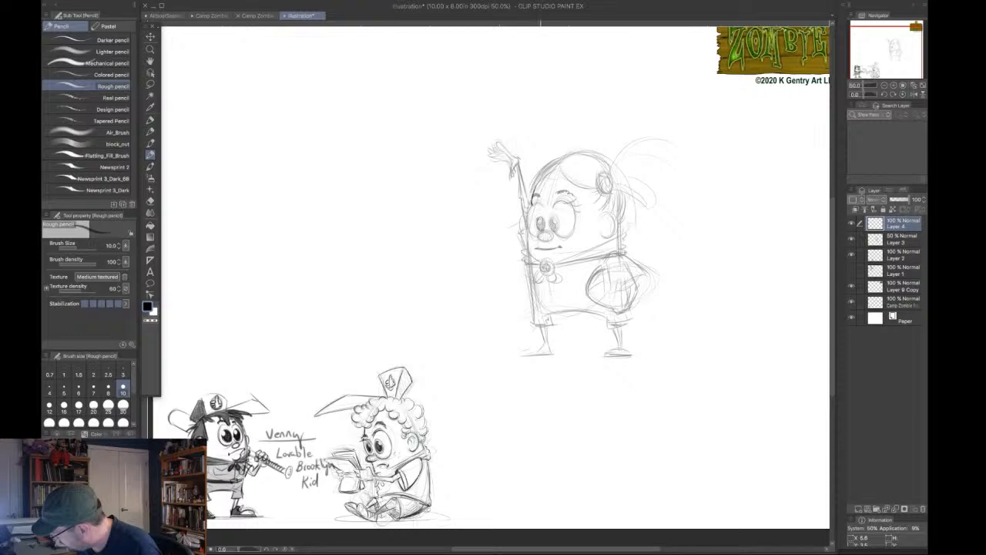
Draw the clean nose, dark pupils and round eye outlines over the faded sketch.
mouse_move(538, 232)
mouse_down()
mouse_move(555, 215)
mouse_move(552, 235)
mouse_move(529, 234)
mouse_up()
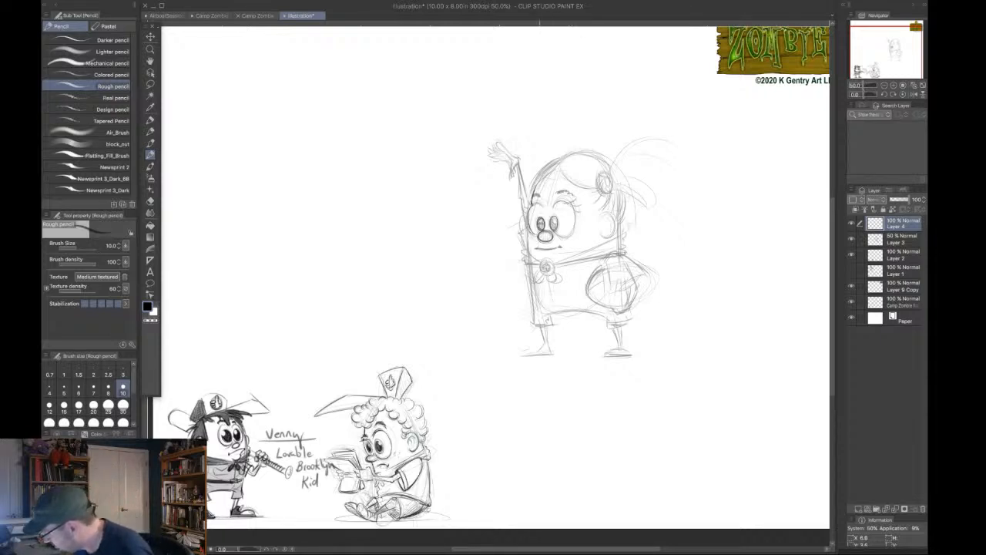
drag(553, 216, 556, 223)
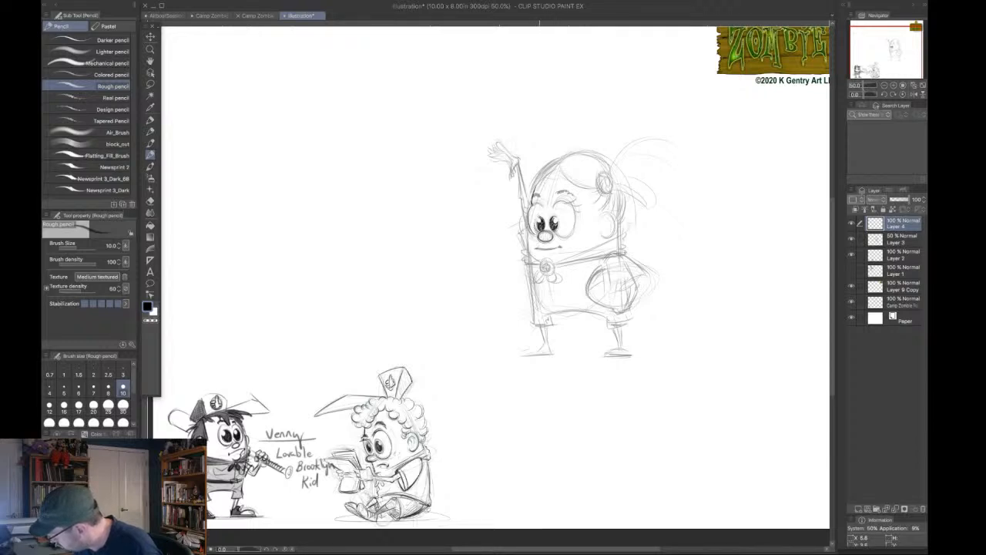
drag(557, 216, 554, 233)
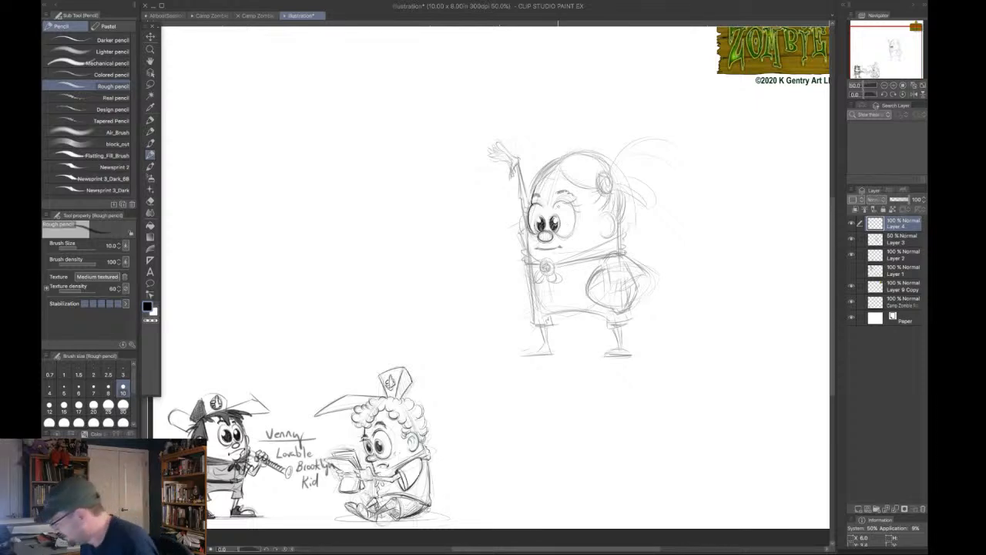
drag(552, 205, 562, 205)
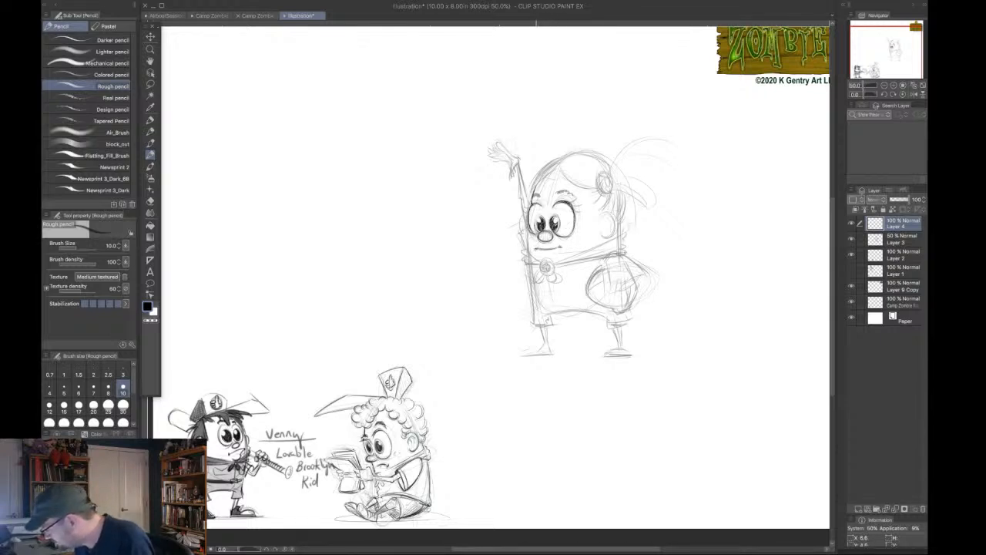
Draw the smiling mouth, both eyebrows and the eyelashes on each eye in firm lines.
drag(543, 249, 559, 247)
drag(547, 247, 563, 245)
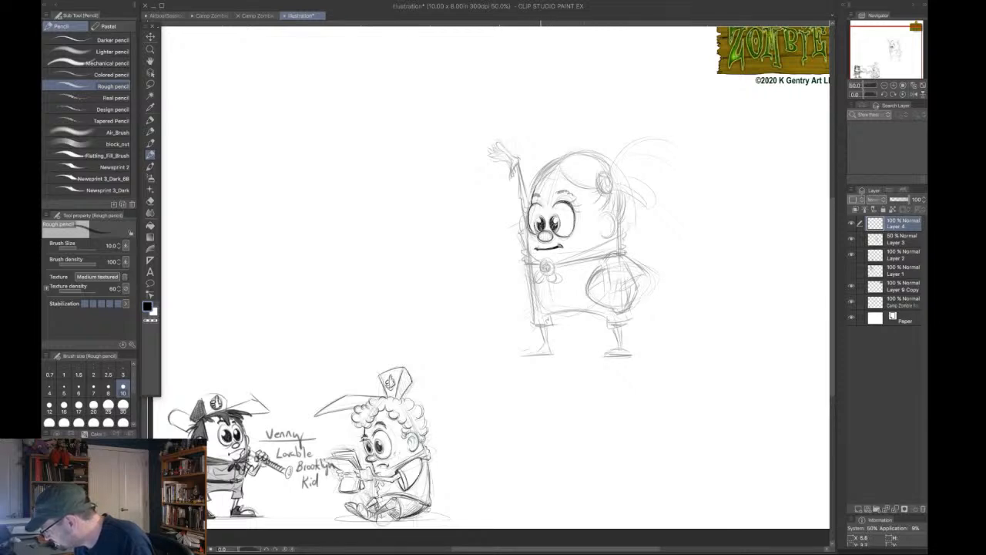
mouse_move(532, 196)
mouse_down()
mouse_move(569, 190)
mouse_move(575, 203)
mouse_up()
drag(570, 193, 575, 204)
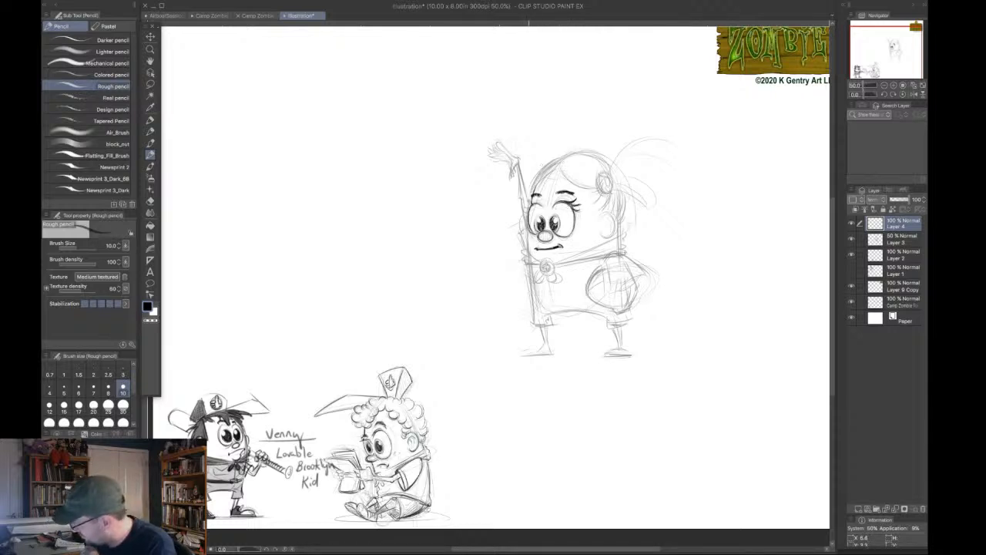
mouse_move(526, 205)
mouse_down()
mouse_move(533, 198)
mouse_move(525, 203)
mouse_up()
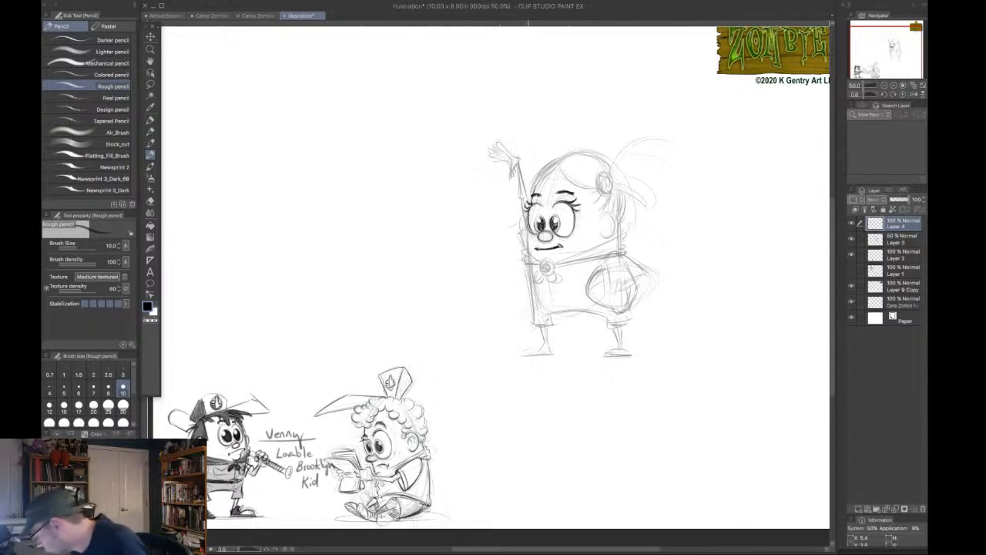
Outline the front of the face, both ears and the flower-shaped hair tie at the back of the head.
drag(529, 226, 528, 252)
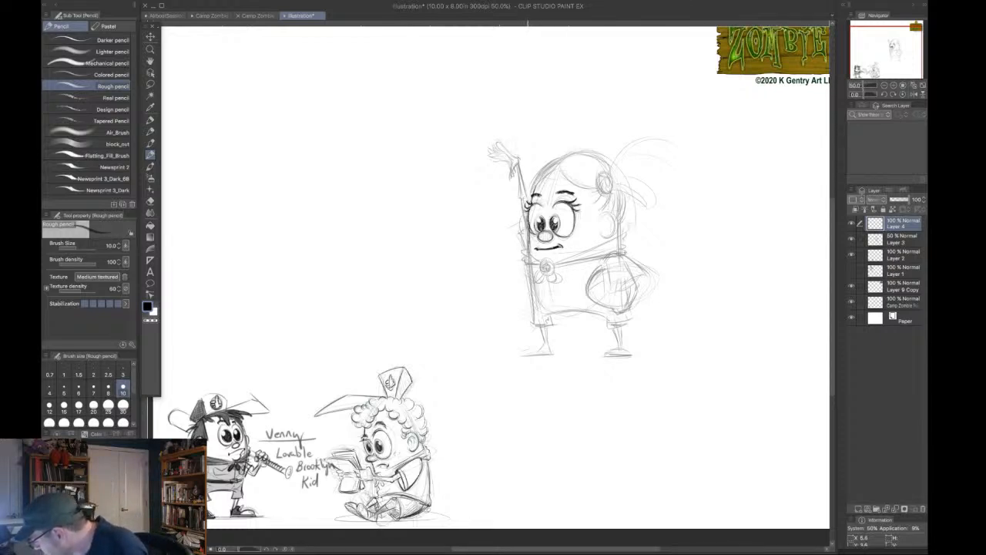
drag(530, 218, 522, 224)
drag(525, 221, 520, 232)
mouse_move(603, 211)
mouse_down()
mouse_move(610, 233)
mouse_move(618, 225)
mouse_up()
drag(621, 212, 615, 230)
drag(601, 171, 614, 196)
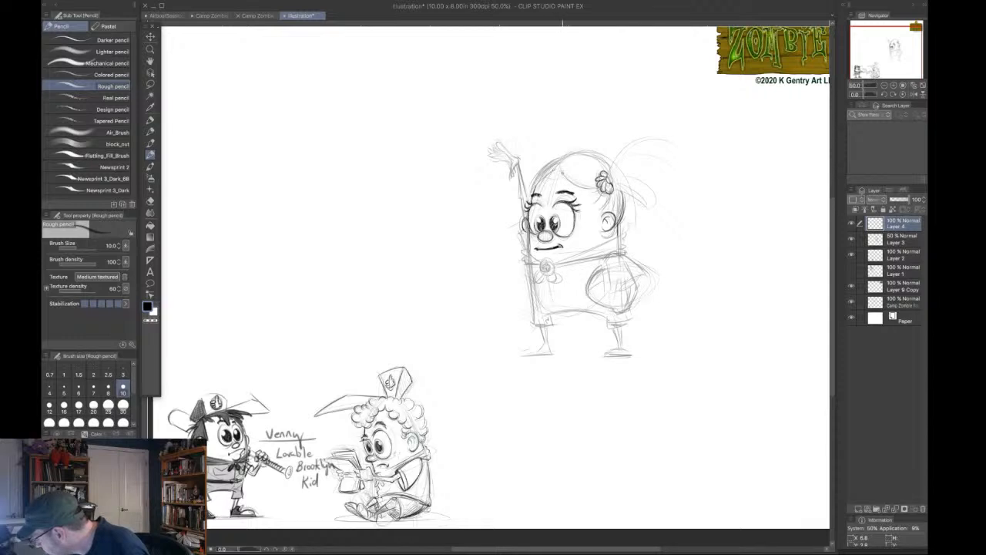
Draw the swept hairline toward the hair tie and outline the top, front and back of the head.
drag(557, 164, 600, 189)
drag(552, 168, 598, 191)
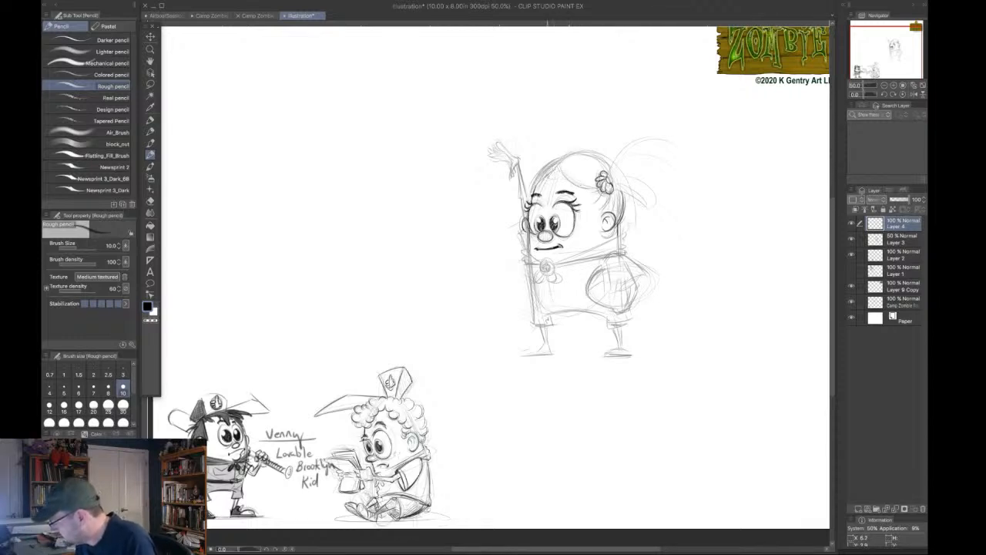
mouse_move(546, 173)
mouse_down()
mouse_move(598, 190)
mouse_move(549, 170)
mouse_move(591, 150)
mouse_move(608, 167)
mouse_up()
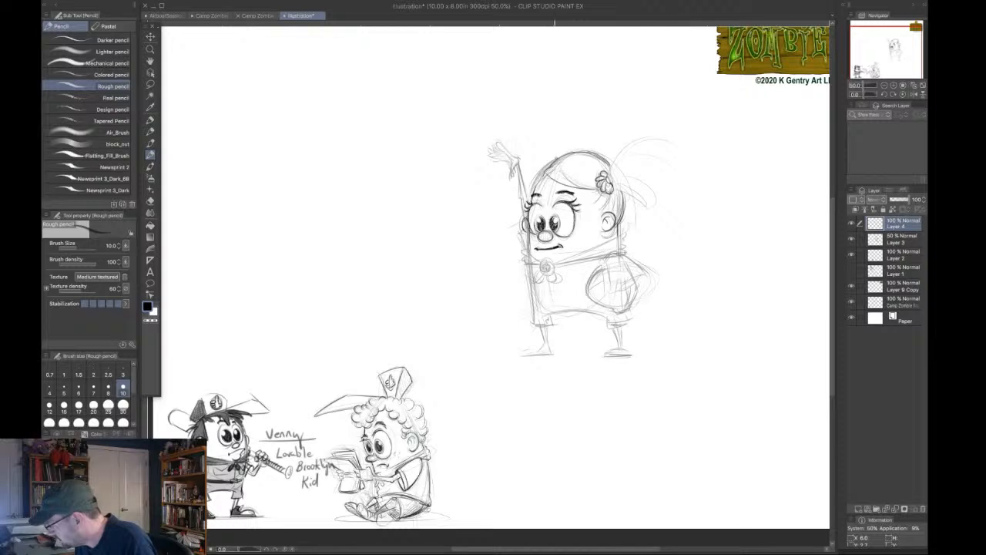
mouse_move(533, 183)
mouse_down()
mouse_move(564, 157)
mouse_move(545, 177)
mouse_up()
drag(606, 172, 617, 228)
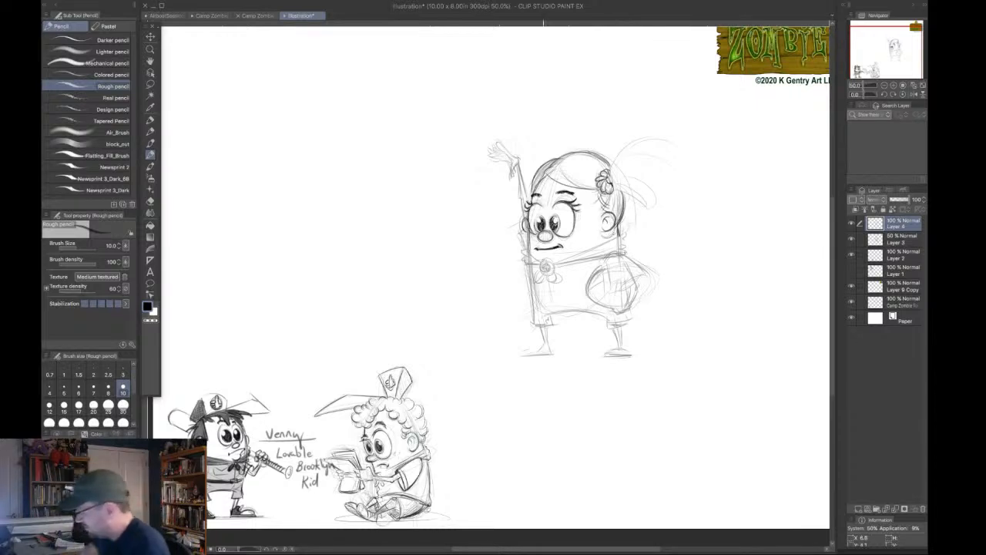
Draw the neckerchief band with its round slide under the chin, plus the curled hair ends on both sides.
mouse_move(541, 271)
mouse_down()
mouse_move(624, 234)
mouse_move(622, 252)
mouse_up()
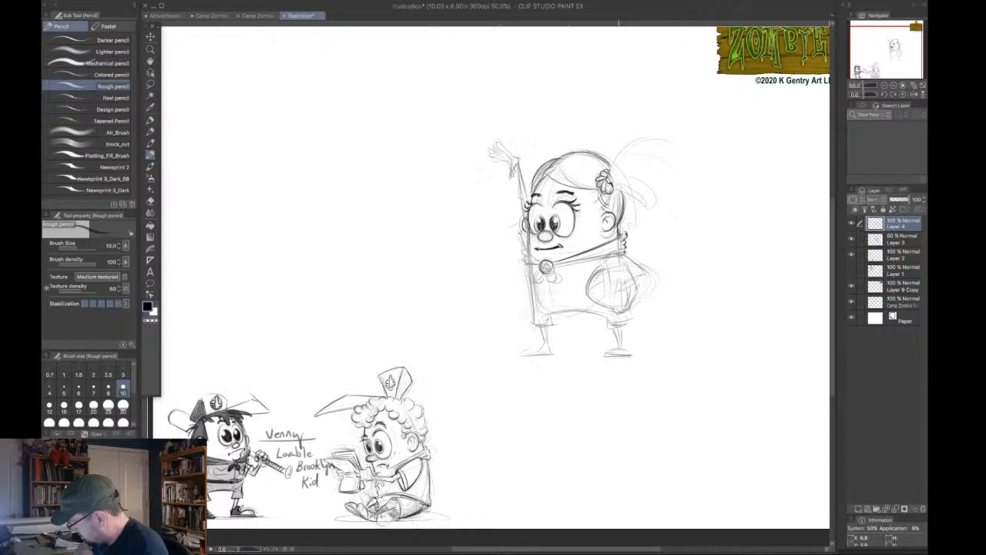
drag(564, 263, 619, 250)
mouse_move(529, 255)
mouse_down()
mouse_move(534, 266)
mouse_move(605, 247)
mouse_up()
drag(551, 264, 630, 255)
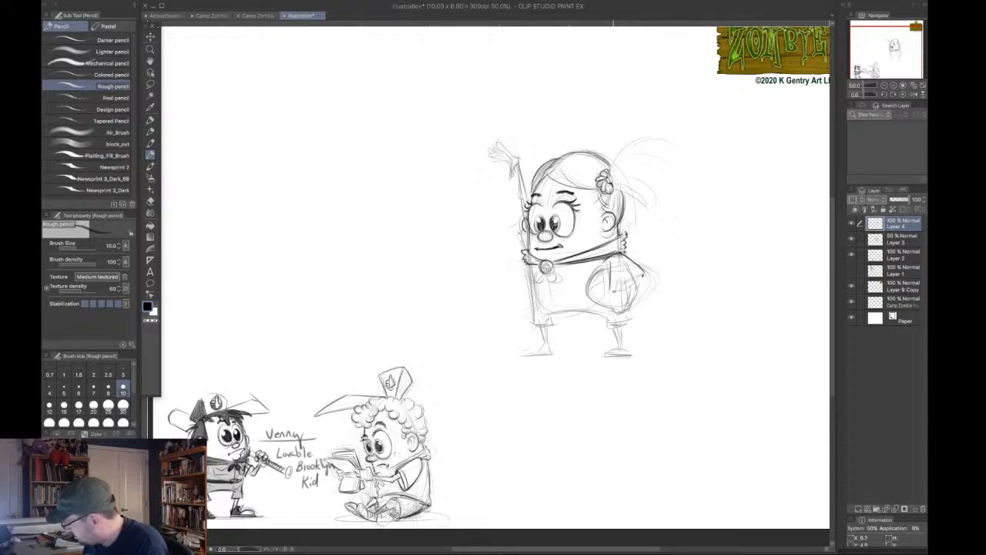
Outline the rear sleeve, the front of the shirt, the buckled belt and the shorts with their arched lower edge.
drag(612, 292, 648, 273)
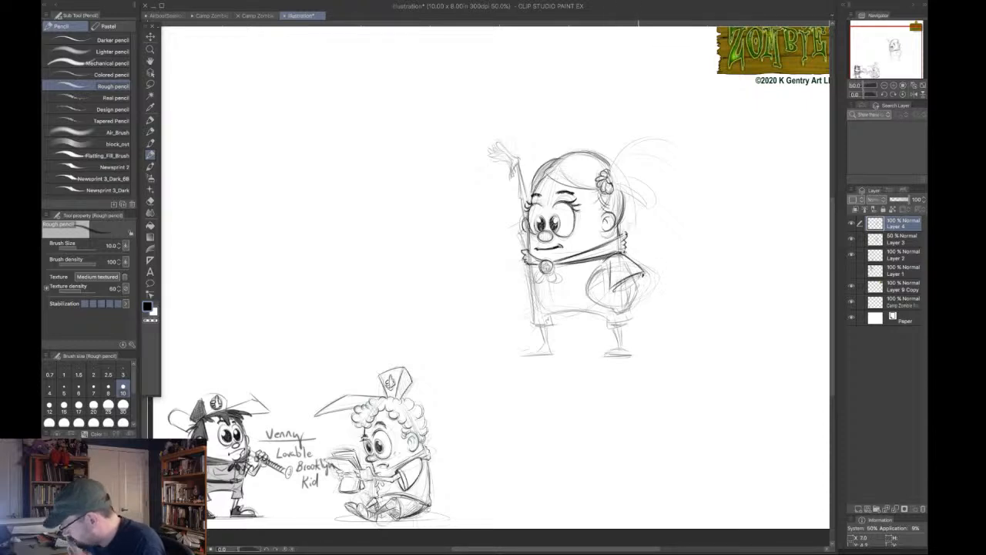
mouse_move(529, 268)
mouse_down()
mouse_move(531, 296)
mouse_move(586, 288)
mouse_move(531, 293)
mouse_up()
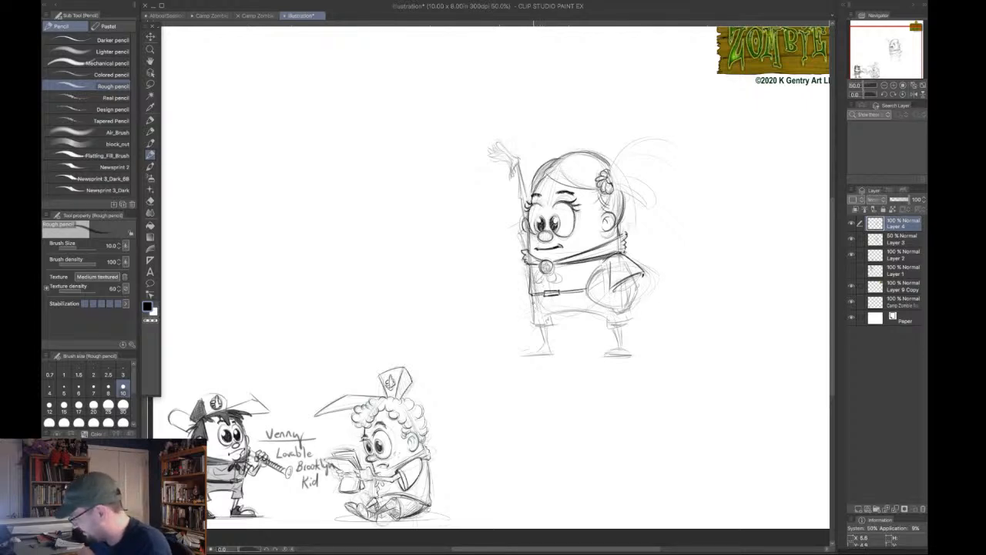
mouse_move(533, 297)
mouse_down()
mouse_move(531, 325)
mouse_move(607, 312)
mouse_move(607, 325)
mouse_move(628, 323)
mouse_up()
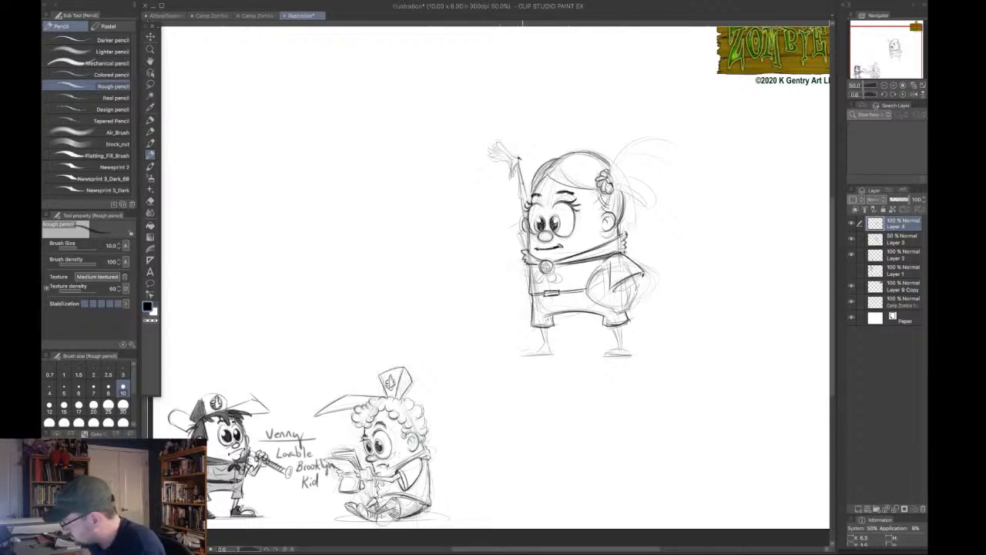
Draw the raised arm from wrist to shoulder in firm lines, undoing the strokes that miss.
mouse_move(526, 196)
mouse_down()
mouse_move(520, 159)
mouse_move(529, 198)
mouse_up()
key(ctrl+z)
key(ctrl+z)
key(ctrl+z)
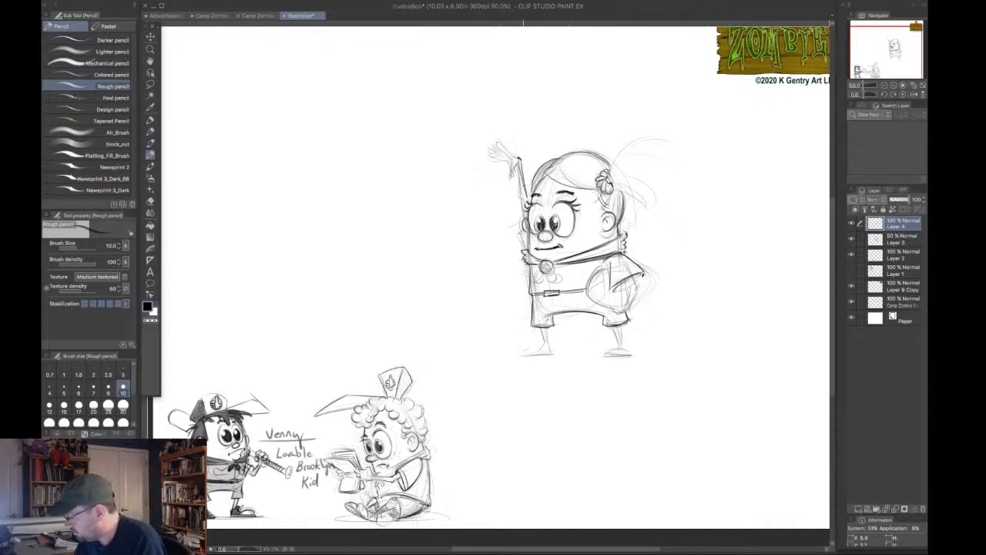
drag(516, 160, 527, 249)
key(ctrl+z)
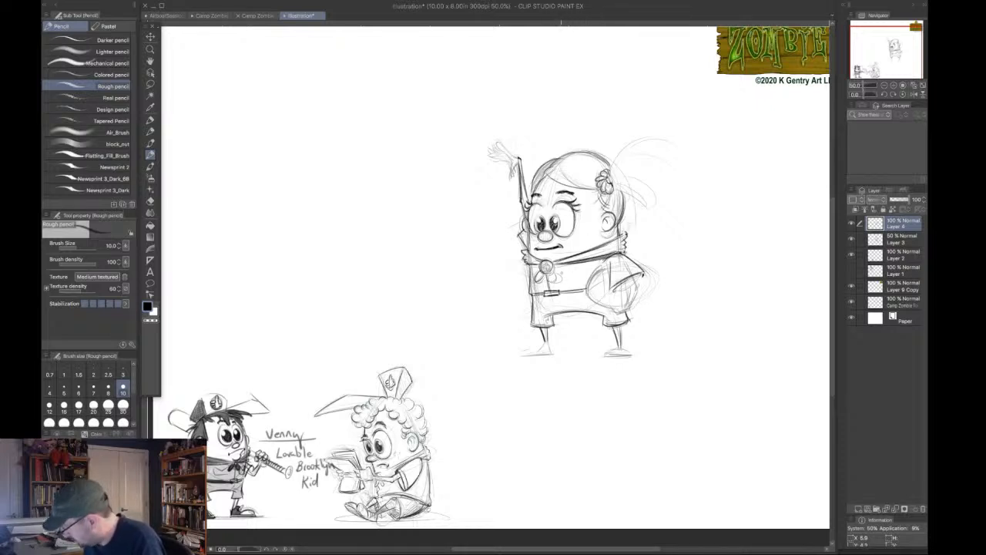
Draw a shirt pocket with a pointed flap on the chest and outline the rear shoe.
mouse_move(560, 271)
mouse_down()
mouse_move(570, 282)
mouse_move(583, 279)
mouse_move(578, 267)
mouse_move(584, 275)
mouse_move(538, 276)
mouse_move(583, 280)
mouse_up()
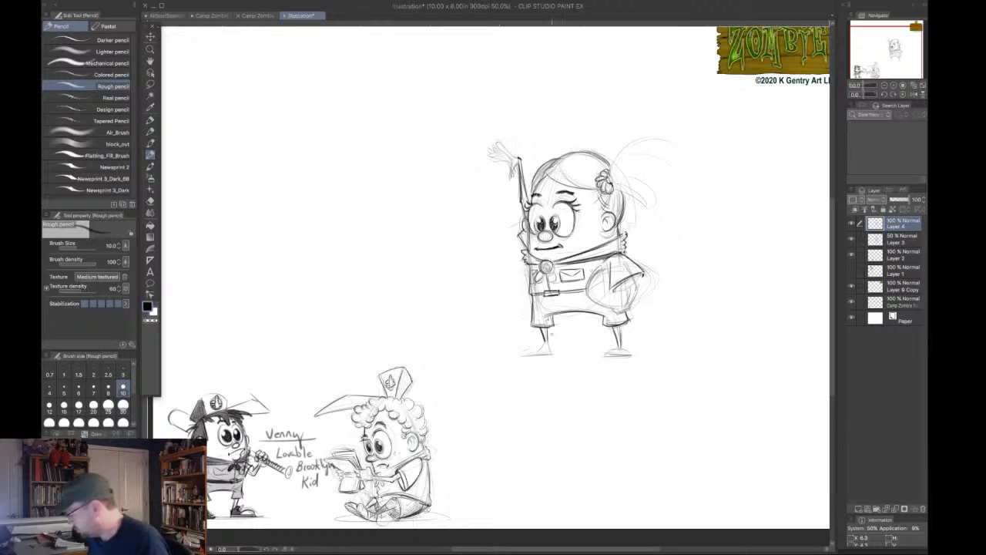
drag(604, 353, 625, 352)
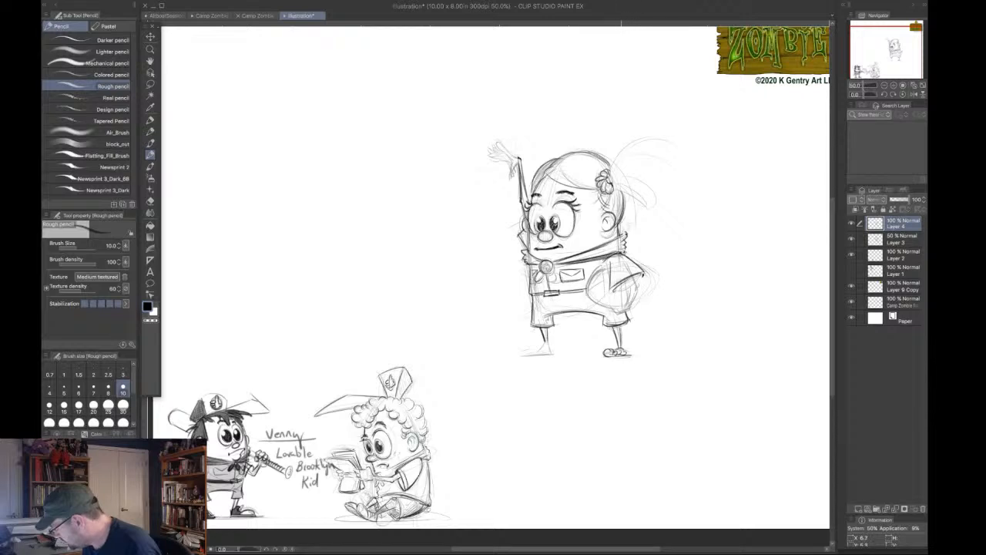
Outline the girl's front shoe with its toe details and draw the flat soles under both feet.
drag(525, 353, 542, 348)
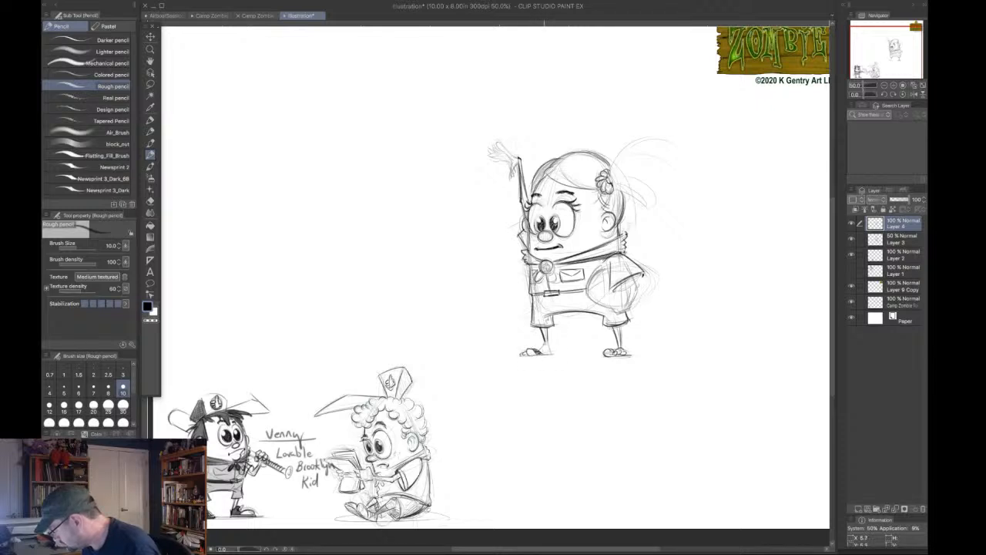
drag(548, 343, 553, 354)
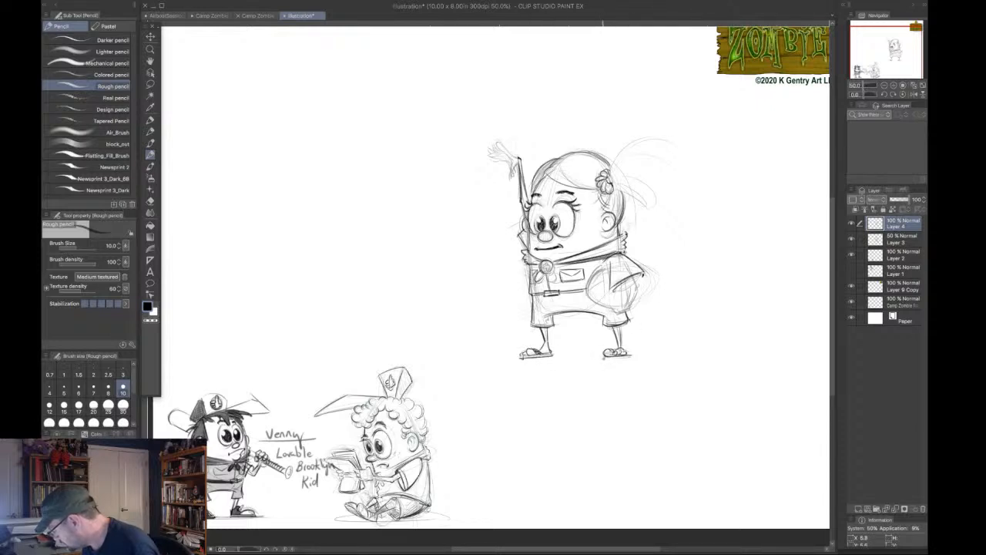
drag(602, 357, 629, 356)
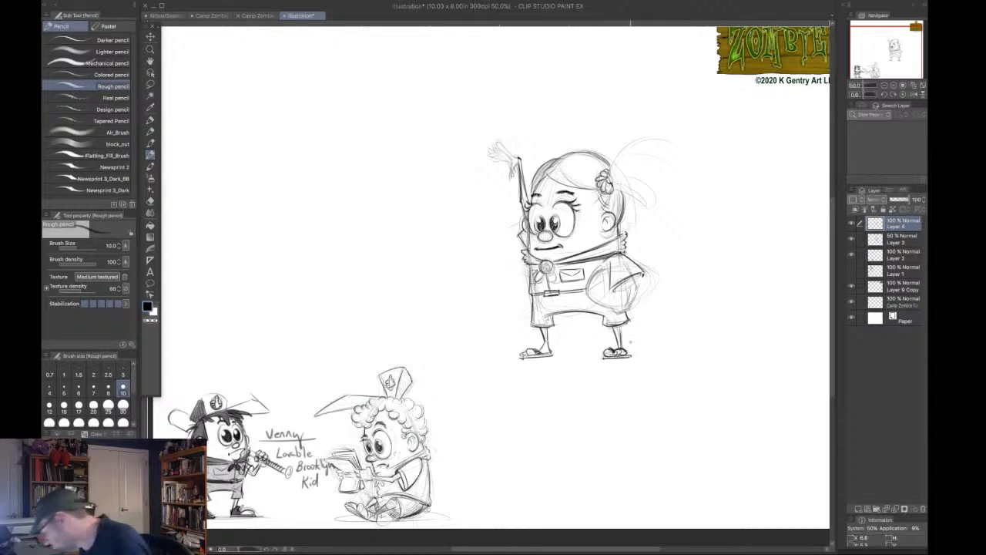
Redraw the rear shoe, firm up the soles of both shoes and darken the lower legs.
drag(629, 346, 605, 358)
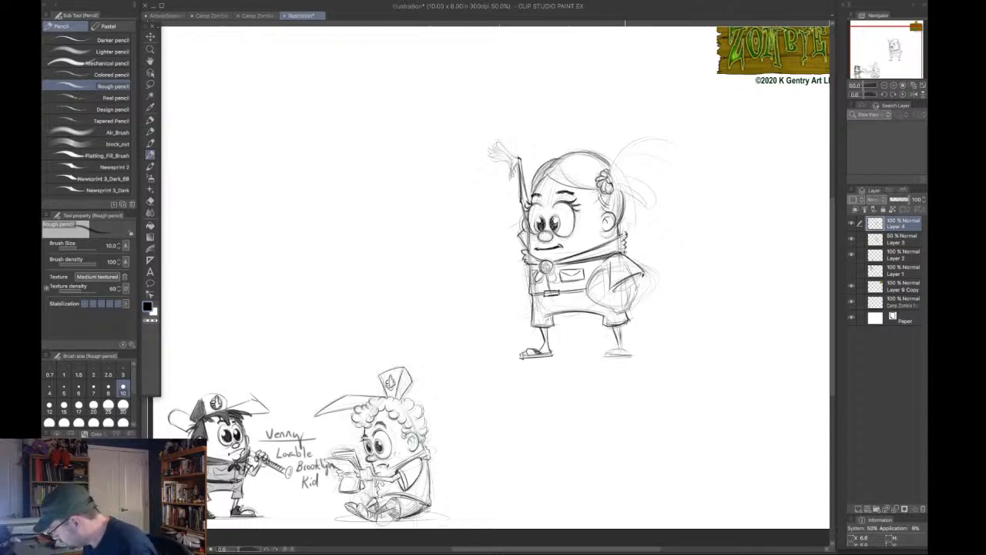
drag(614, 349, 614, 354)
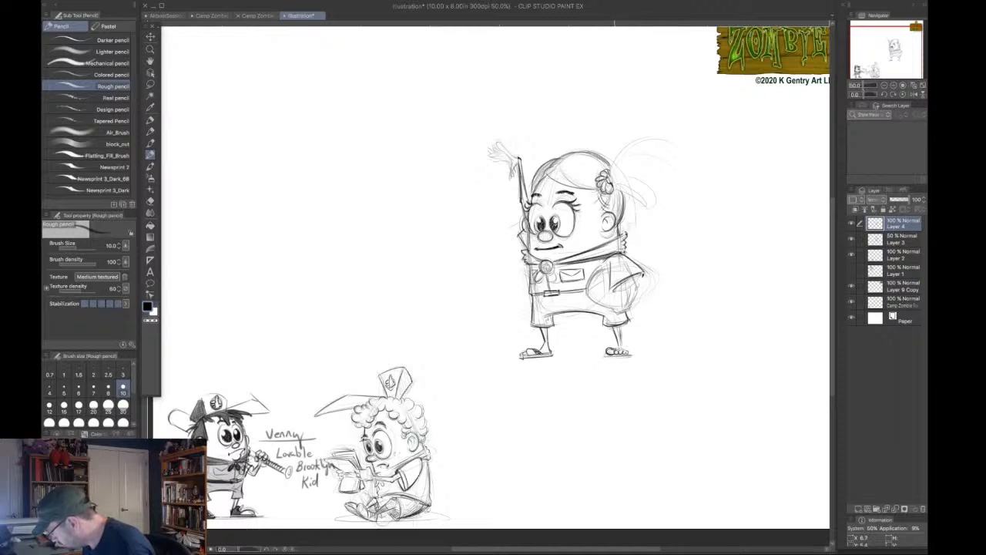
drag(615, 351, 621, 352)
mouse_move(547, 355)
mouse_down()
mouse_move(532, 357)
mouse_move(544, 353)
mouse_up()
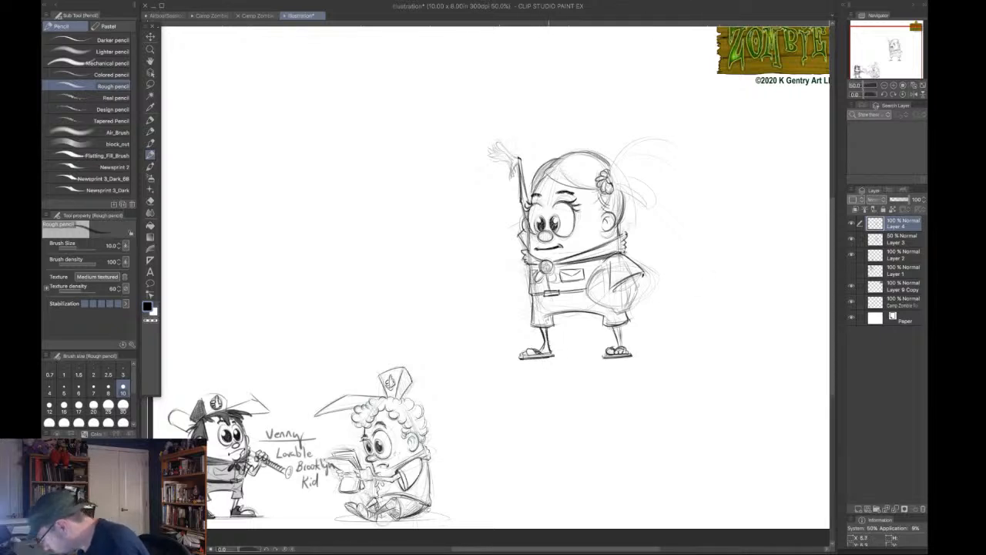
mouse_move(616, 325)
mouse_down()
mouse_move(614, 344)
mouse_move(627, 352)
mouse_up()
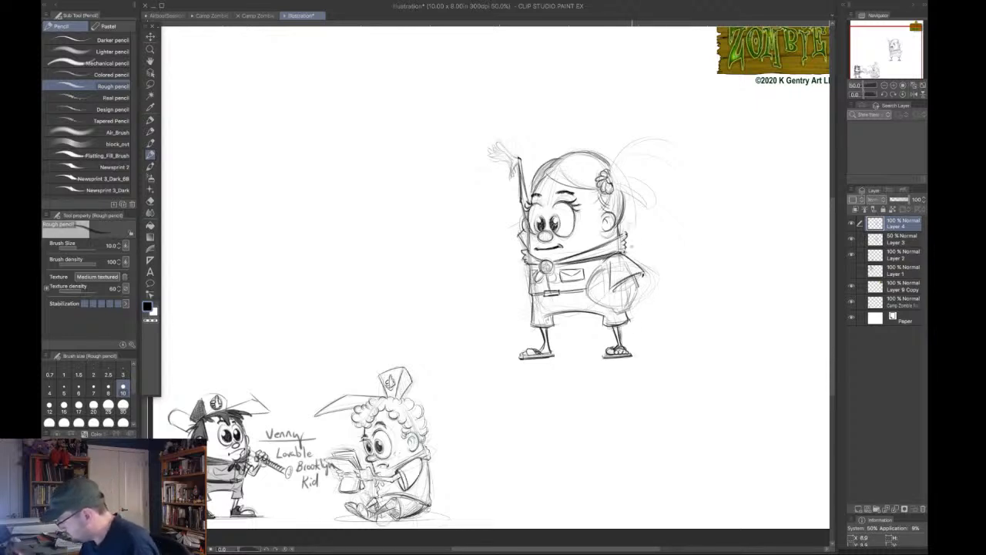
Redraw the near sleeve and outline the ball tucked under the girl's lowered arm.
mouse_move(636, 248)
mouse_down()
mouse_move(647, 281)
mouse_move(621, 287)
mouse_move(620, 259)
mouse_move(639, 291)
mouse_move(616, 249)
mouse_move(620, 256)
mouse_up()
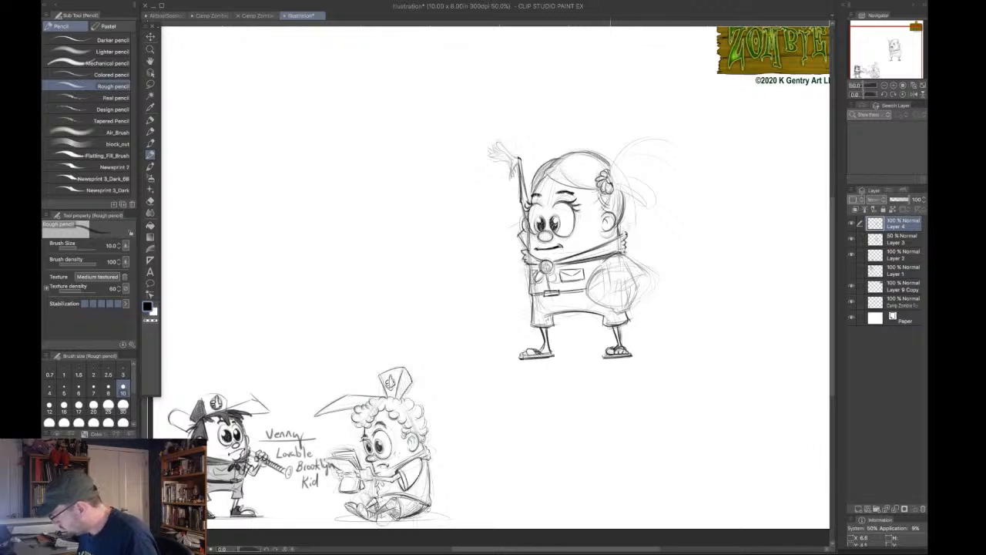
mouse_move(623, 254)
mouse_down()
mouse_move(643, 270)
mouse_move(608, 293)
mouse_up()
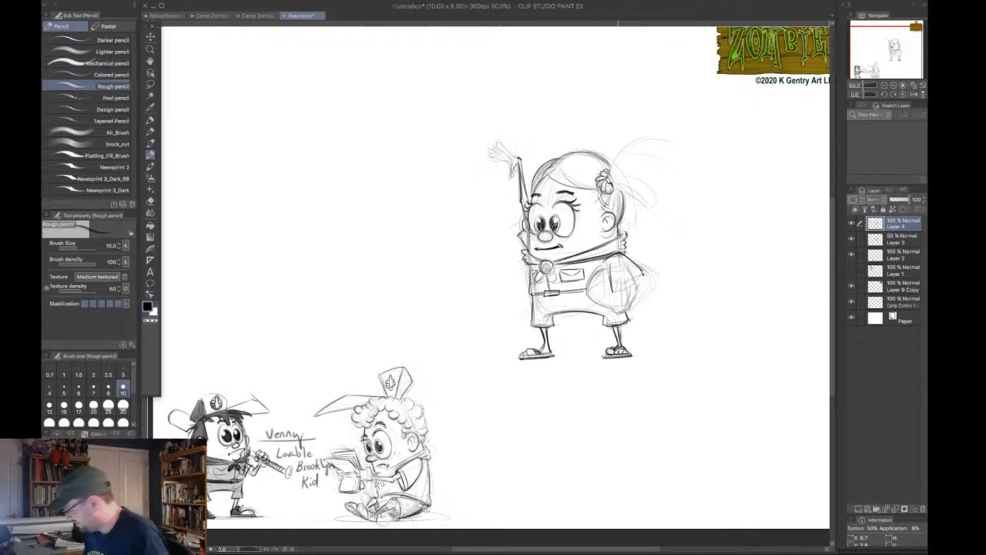
mouse_move(602, 268)
mouse_down()
mouse_move(587, 299)
mouse_move(624, 305)
mouse_up()
mouse_move(636, 263)
mouse_down()
mouse_move(656, 277)
mouse_move(638, 302)
mouse_up()
drag(653, 291, 633, 307)
drag(653, 284, 639, 300)
mouse_move(636, 261)
mouse_down()
mouse_move(652, 274)
mouse_move(591, 290)
mouse_move(614, 293)
mouse_move(655, 266)
mouse_move(643, 278)
mouse_up()
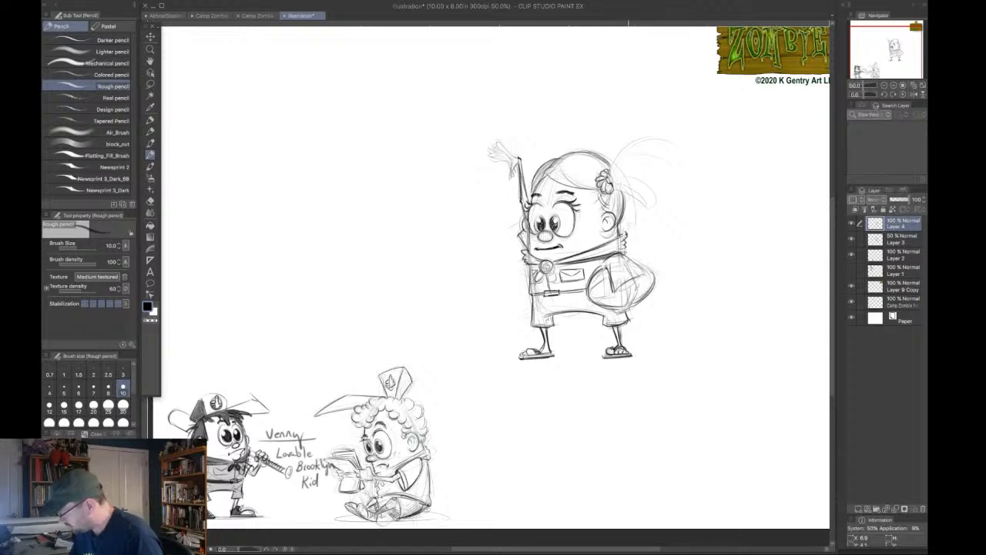
drag(621, 255, 639, 278)
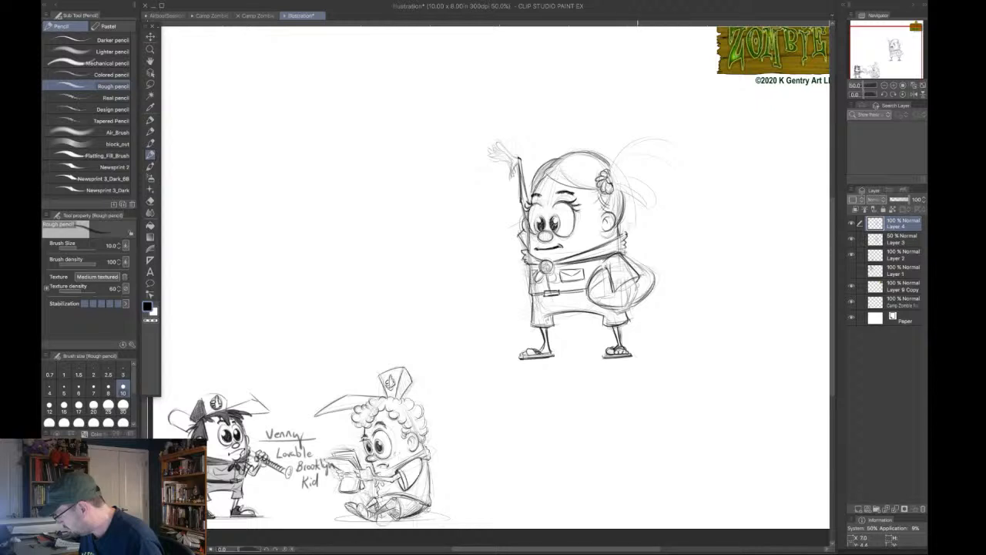
drag(632, 262, 658, 277)
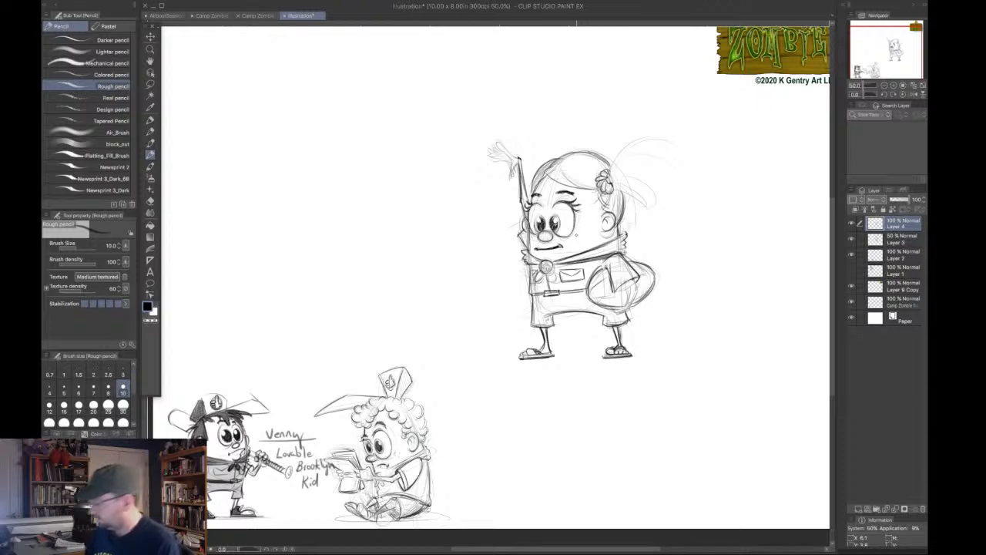
Darken the eye outline and thicken the neckerchief band from the slide up to the curled hair ends.
mouse_move(555, 237)
mouse_down()
mouse_move(575, 222)
mouse_move(528, 209)
mouse_move(527, 248)
mouse_up()
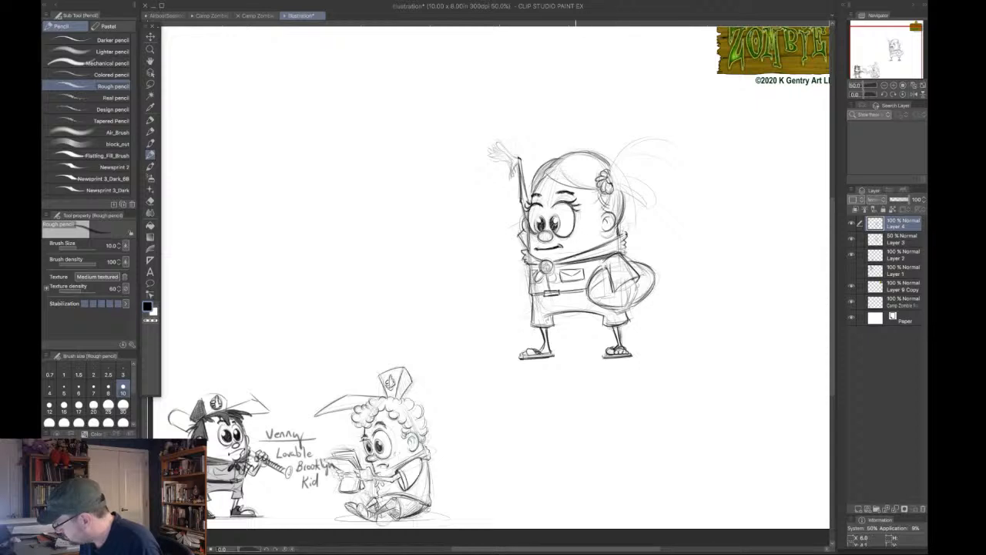
drag(604, 245, 594, 251)
drag(577, 256, 557, 265)
drag(622, 244, 571, 262)
drag(574, 259, 556, 263)
drag(622, 246, 540, 265)
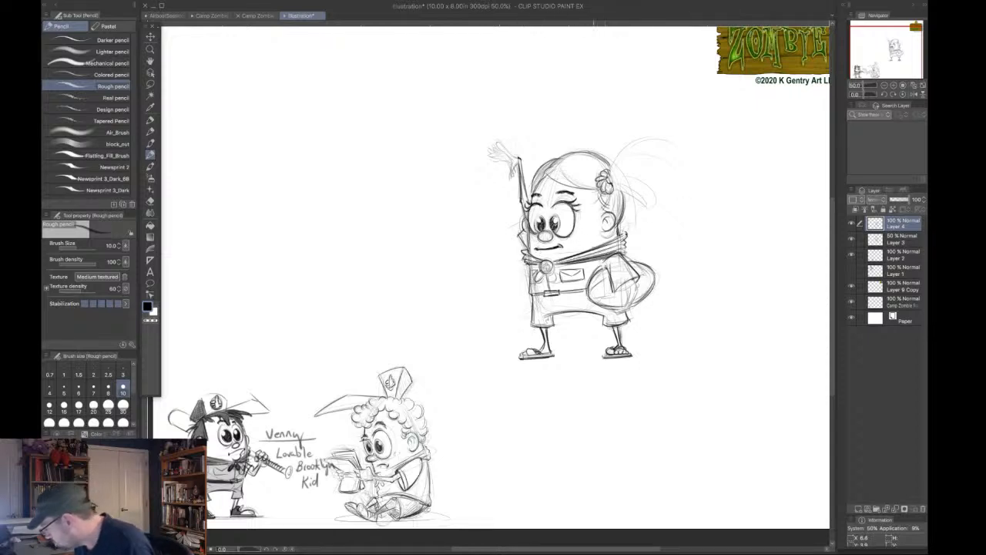
drag(622, 234, 551, 262)
drag(619, 229, 626, 239)
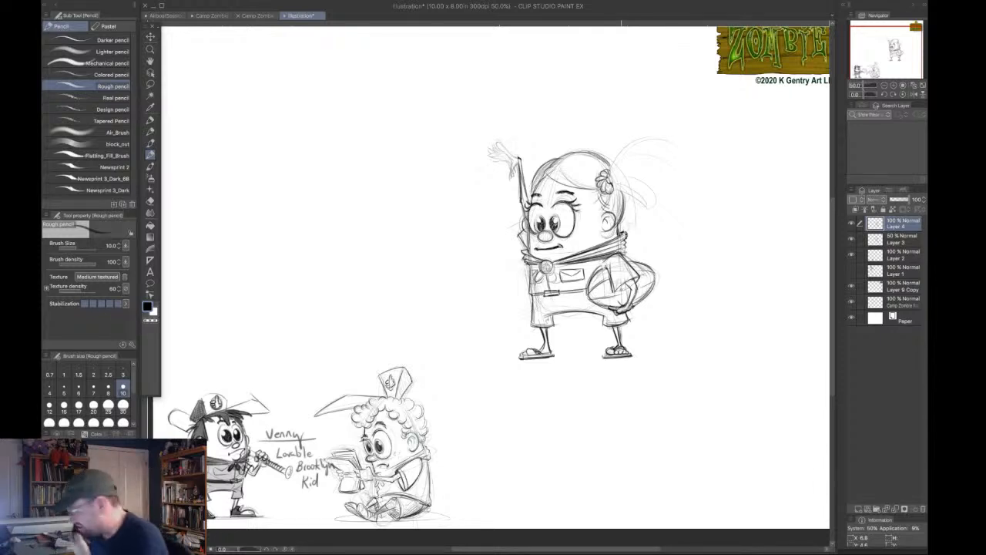
Draw the arching ponytail with its tapering strands, and firm up the contour along the top of the head.
mouse_move(614, 168)
mouse_down()
mouse_move(617, 154)
mouse_move(672, 142)
mouse_move(645, 150)
mouse_move(644, 164)
mouse_move(620, 179)
mouse_move(630, 208)
mouse_up()
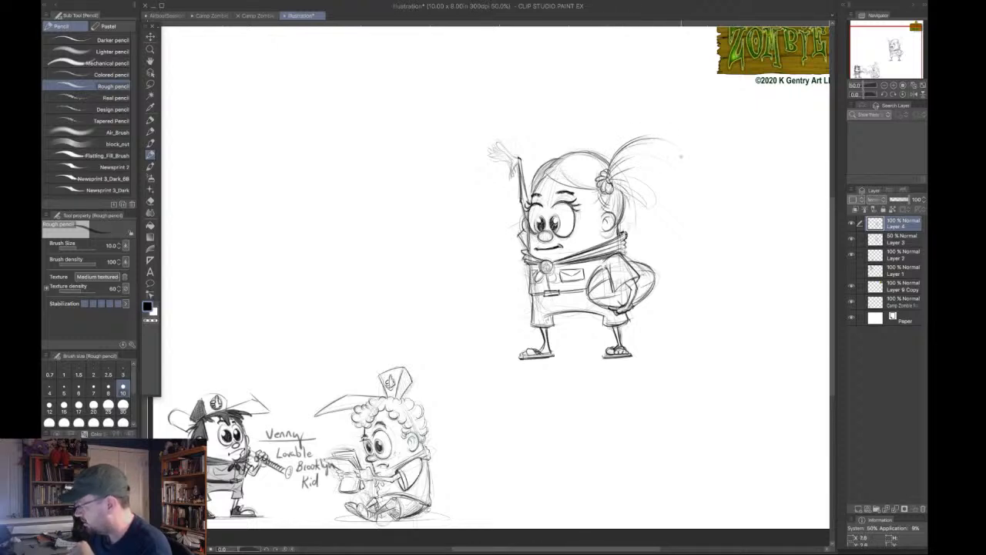
drag(613, 153, 676, 138)
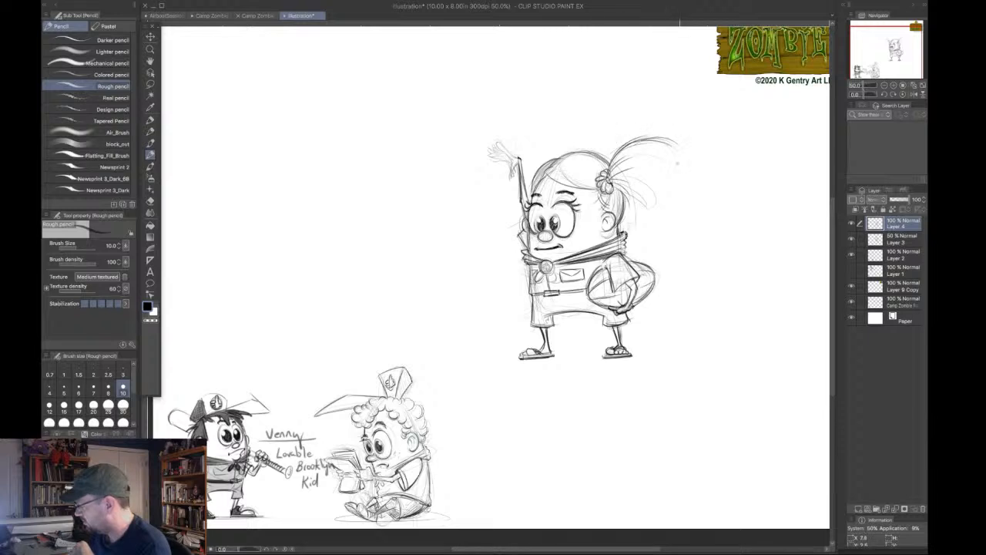
mouse_move(666, 174)
mouse_down()
mouse_move(658, 202)
mouse_move(644, 208)
mouse_up()
mouse_move(633, 186)
mouse_down()
mouse_move(621, 201)
mouse_move(631, 216)
mouse_up()
drag(643, 203, 635, 219)
drag(681, 152, 665, 191)
mouse_move(618, 147)
mouse_down()
mouse_move(677, 143)
mouse_move(682, 178)
mouse_up()
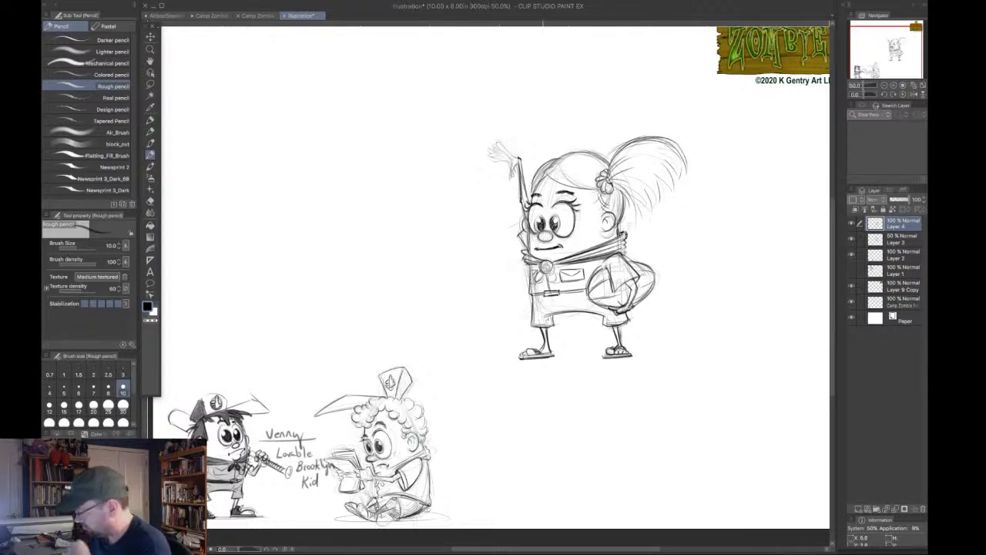
mouse_move(539, 180)
mouse_down()
mouse_move(552, 160)
mouse_move(586, 150)
mouse_up()
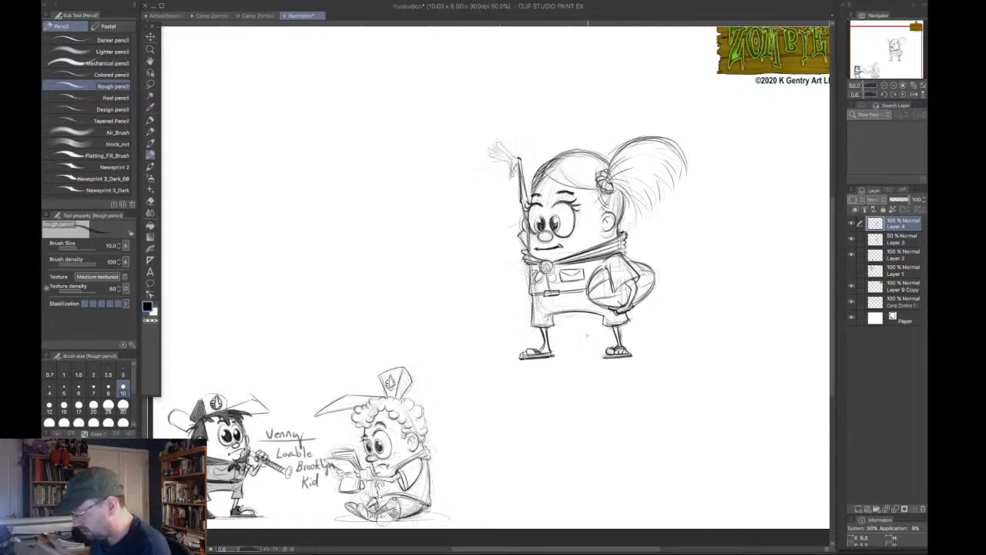
mouse_move(544, 174)
mouse_down()
mouse_move(579, 151)
mouse_move(609, 165)
mouse_up()
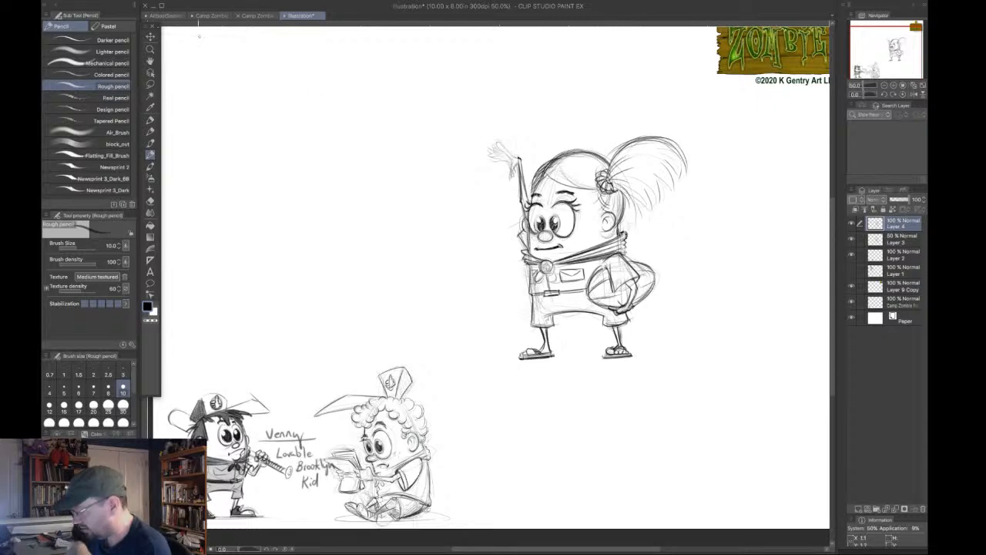
Review the airboat drawing and the Camp Zombie Session 1 character lineup, returning to the illustration with the waving girl.
click(165, 15)
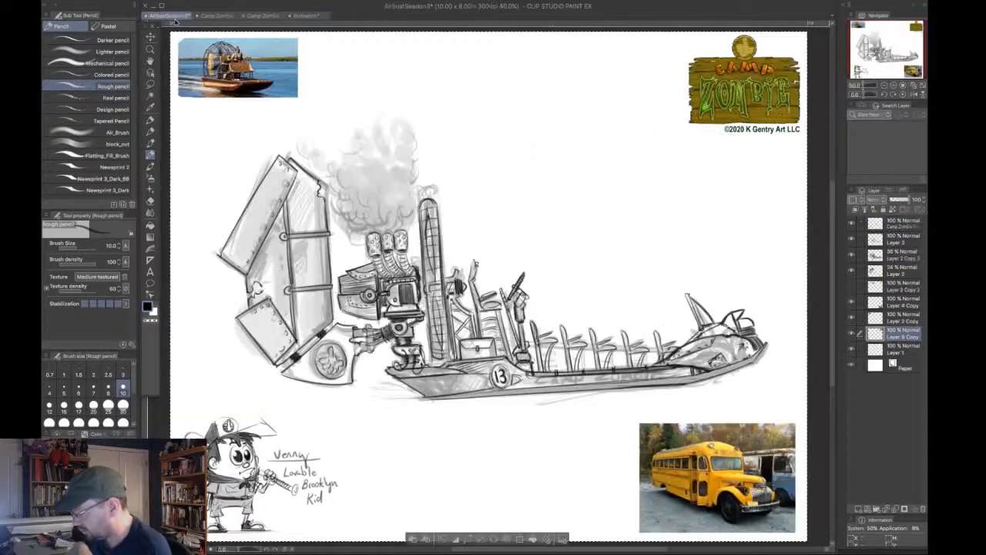
click(221, 16)
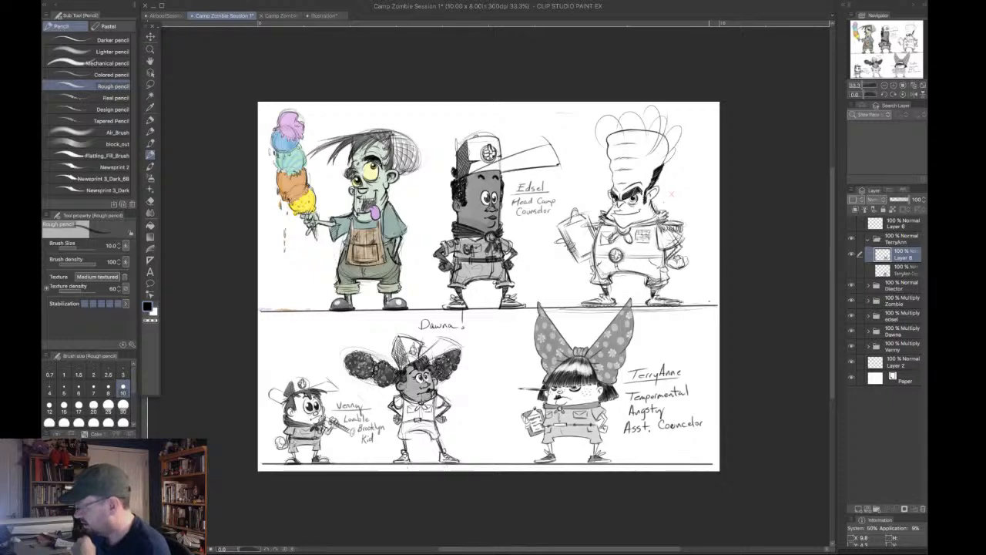
click(312, 17)
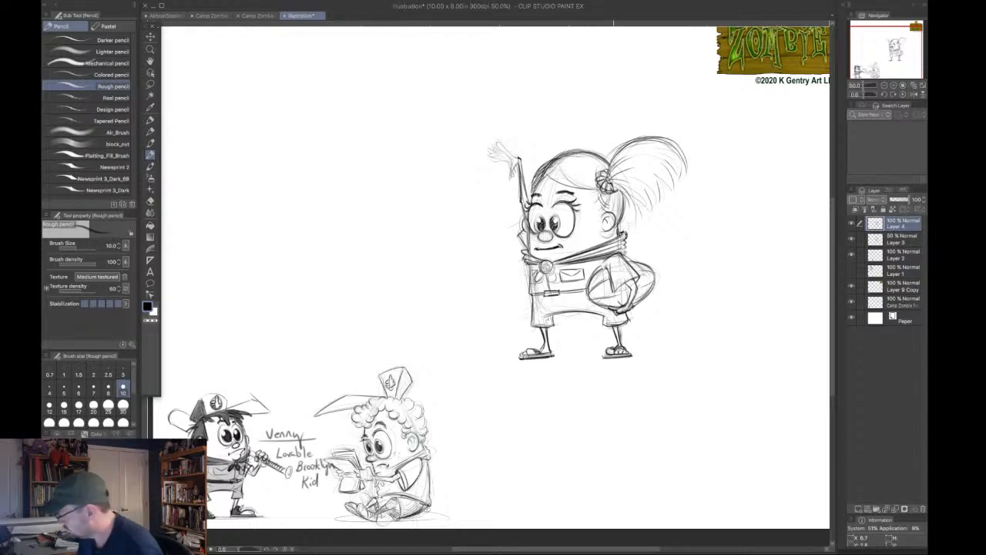
Add strands at the ponytail's base, outline the waving hand's fingers and draw a bracelet around the raised wrist.
mouse_move(610, 155)
mouse_down()
mouse_move(614, 171)
mouse_move(639, 163)
mouse_move(629, 176)
mouse_up()
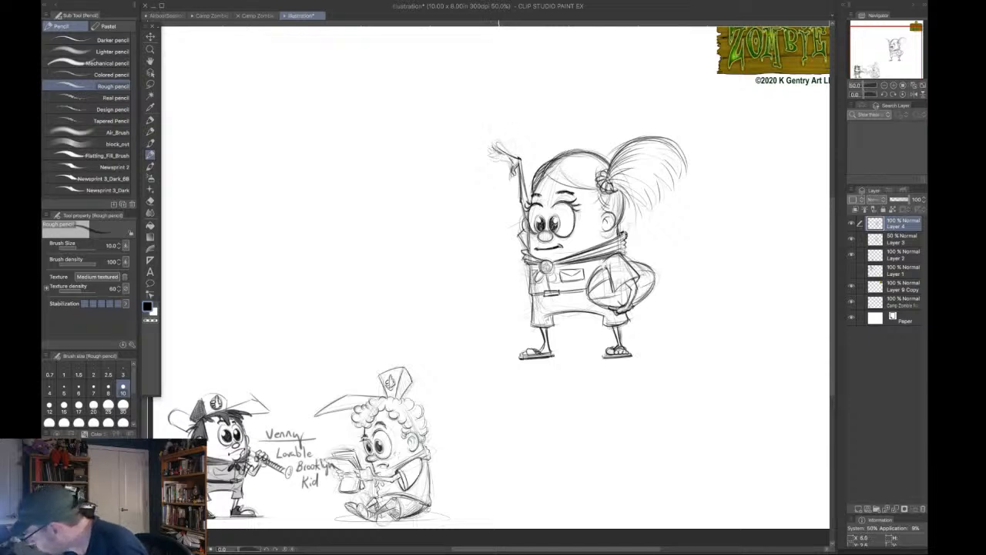
drag(490, 153, 502, 161)
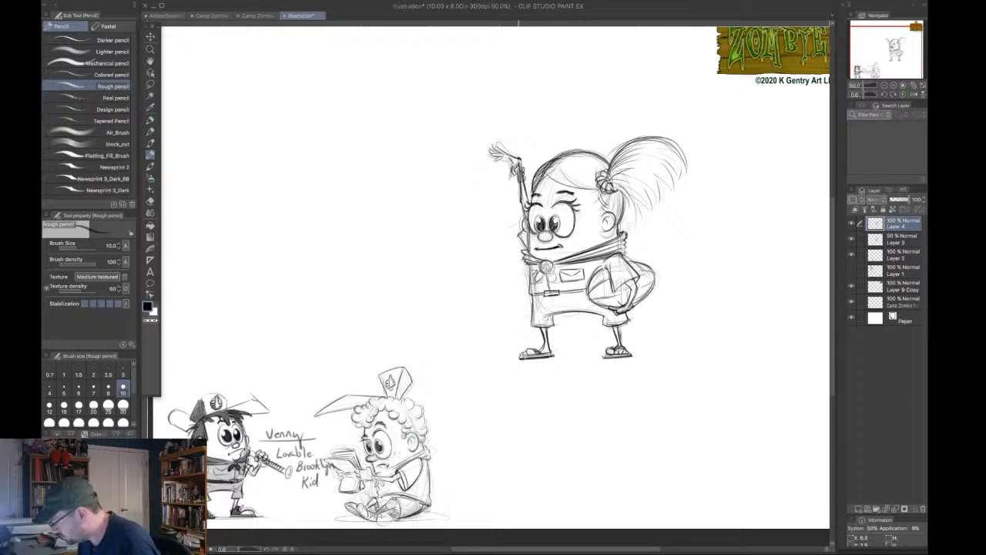
drag(524, 170, 526, 177)
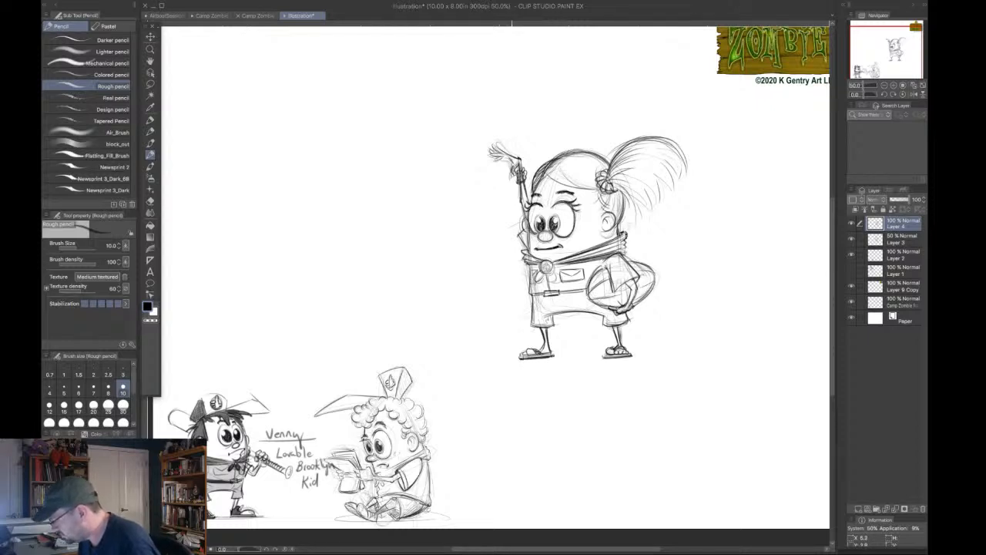
drag(512, 171, 516, 175)
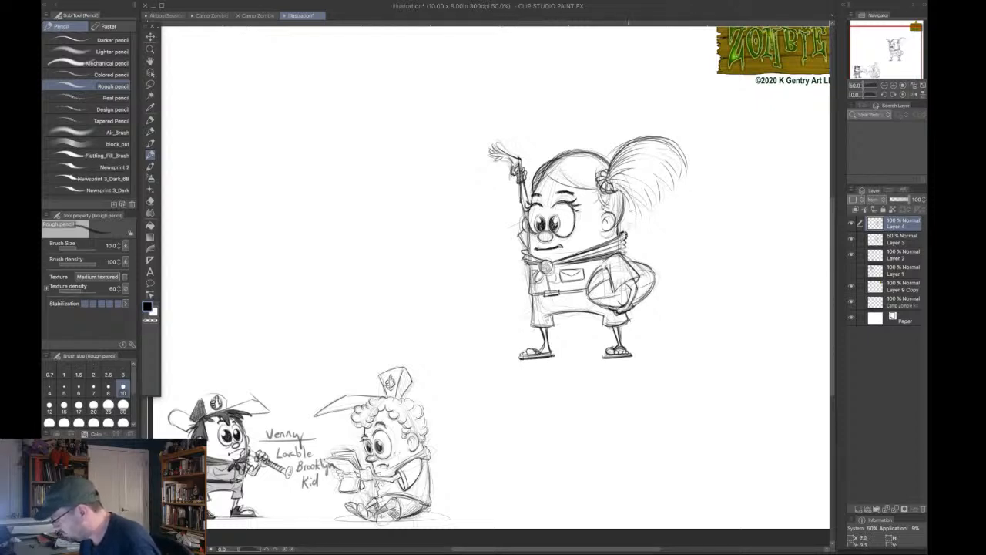
Darken the neckerchief's knot and tails, refine the shirt beside the ball, and add more strands to the ponytail and bangs.
drag(533, 285, 567, 263)
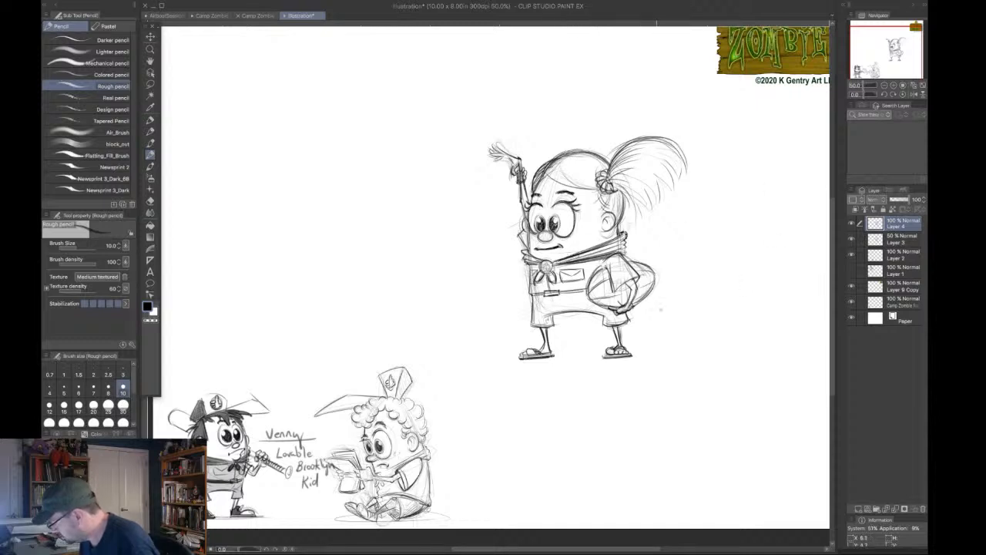
drag(587, 291, 599, 267)
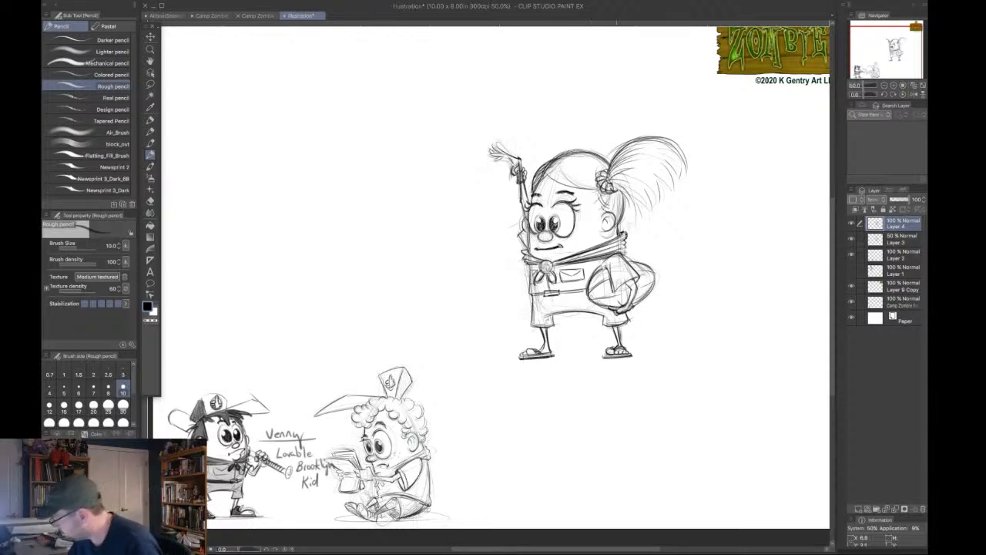
mouse_move(617, 193)
mouse_down()
mouse_move(644, 212)
mouse_move(662, 180)
mouse_up()
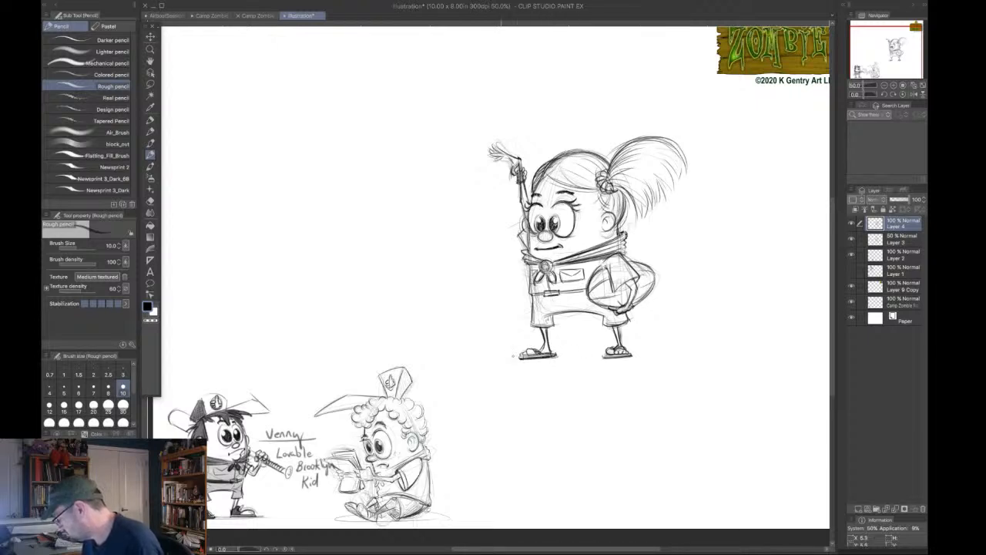
Sketch a flat elliptical ground shadow with loose hatching beneath the girl's feet.
drag(518, 356, 666, 355)
drag(580, 354, 655, 354)
drag(506, 366, 661, 354)
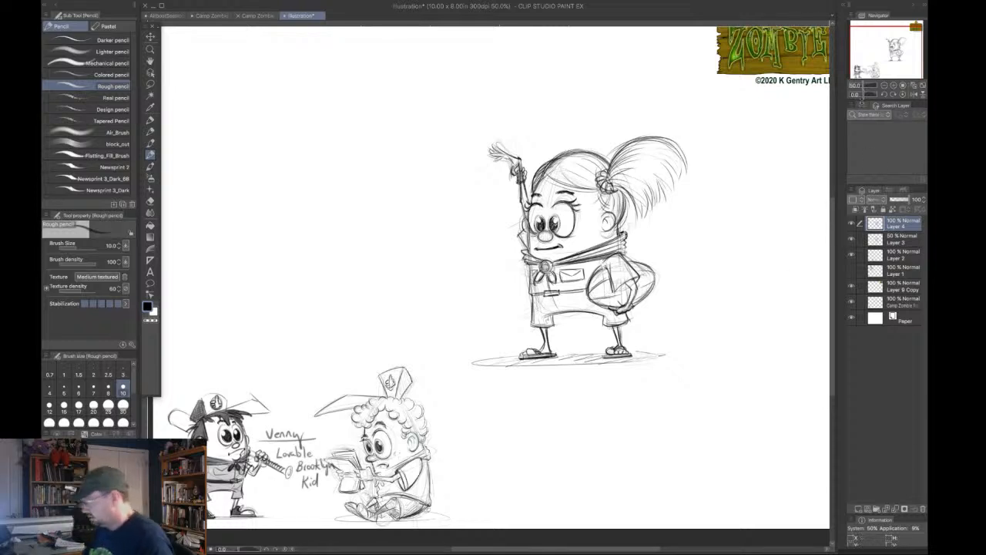
Rotate the girl's clean line drawing clockwise by about 1.9 degrees.
key(ctrl+t)
mouse_move(704, 115)
mouse_down()
mouse_move(704, 132)
mouse_move(708, 122)
mouse_up()
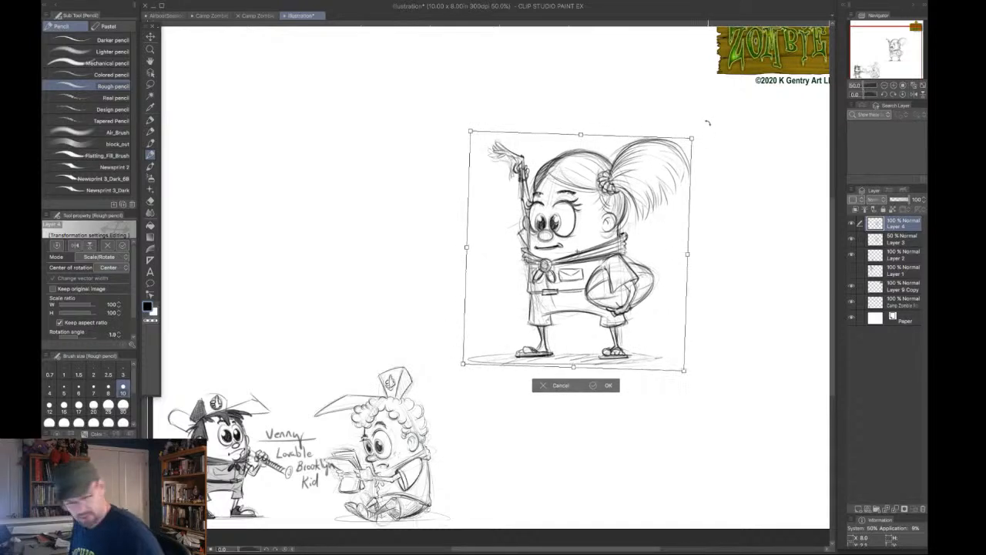
key(Return)
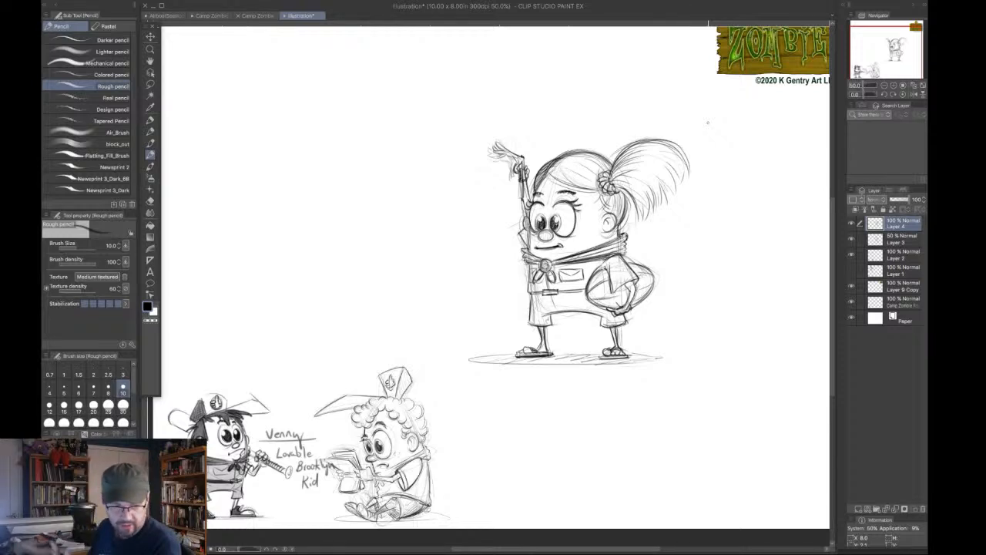
click(883, 85)
click(884, 86)
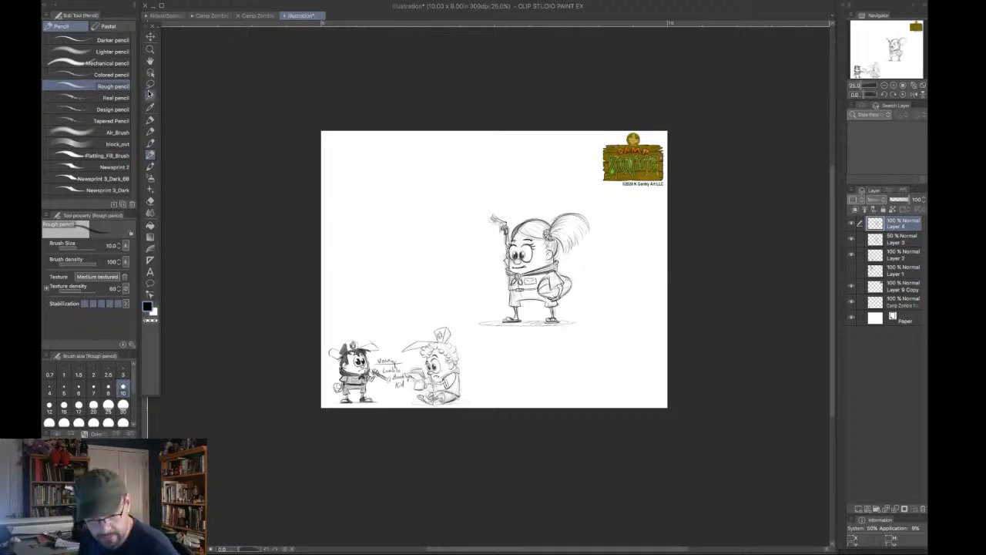
key(ctrl+t)
drag(593, 210, 564, 238)
key(ctrl+z)
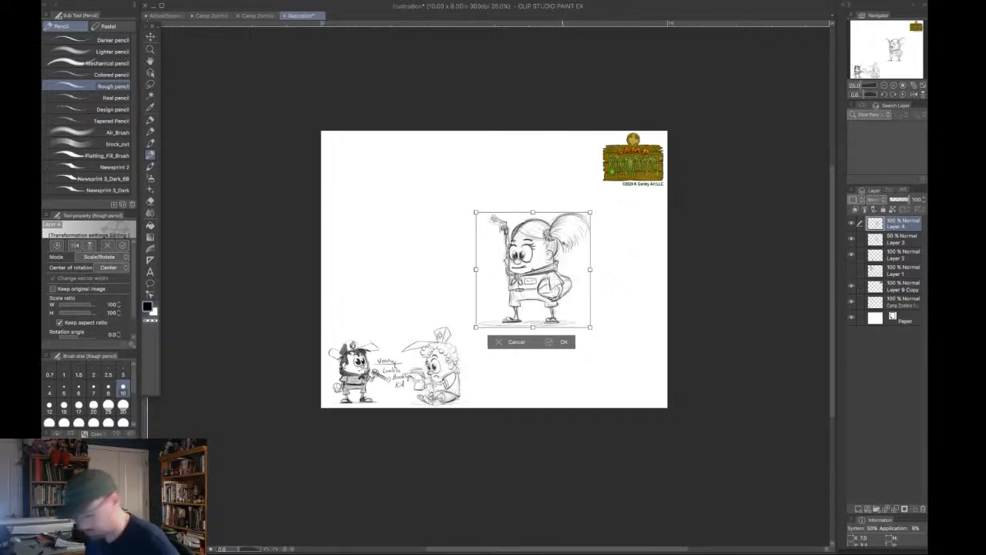
key(Return)
Merge the girl's clean lines into the layer below, then scale her to about 56% and place her beside the seated boy.
key(ctrl+e)
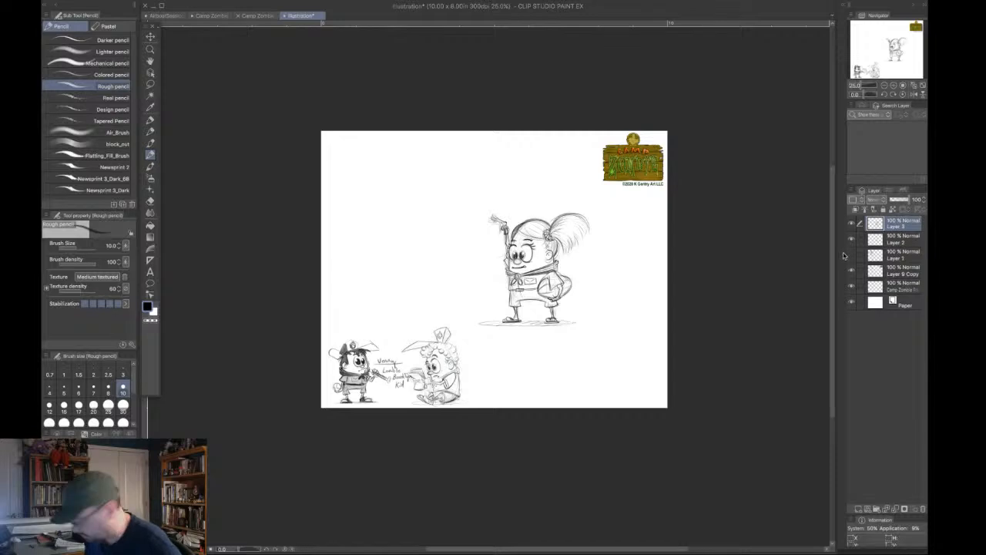
key(ctrl+t)
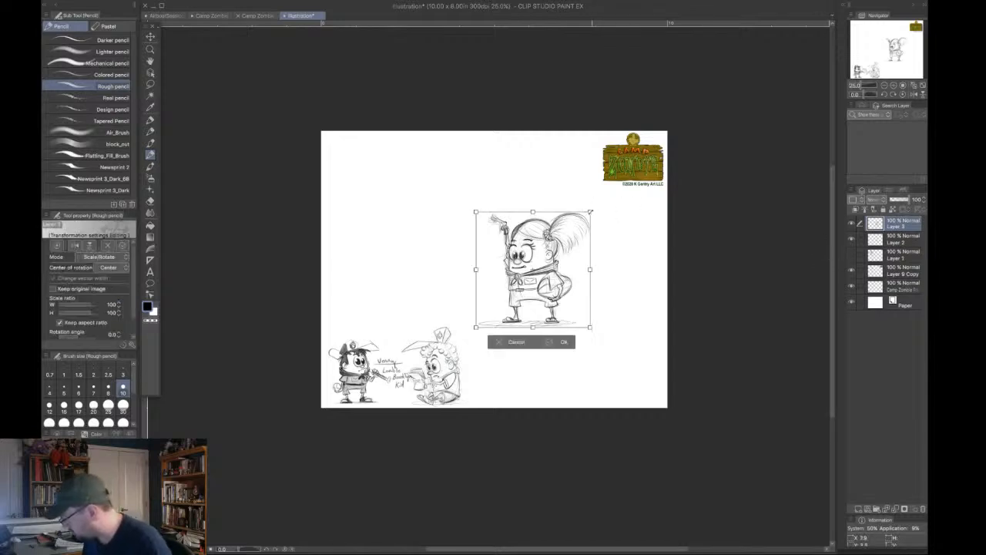
drag(593, 210, 551, 252)
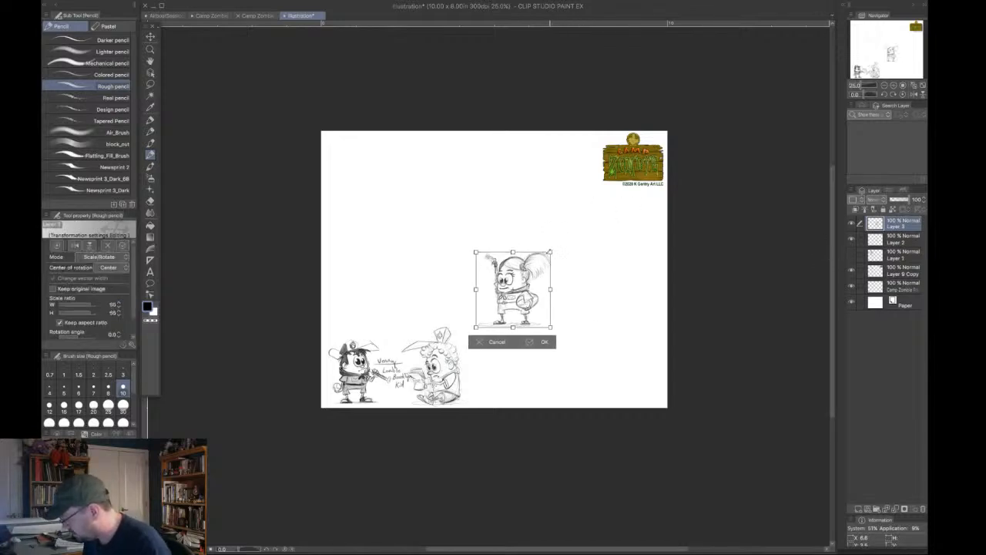
drag(533, 285, 517, 367)
drag(536, 329, 512, 369)
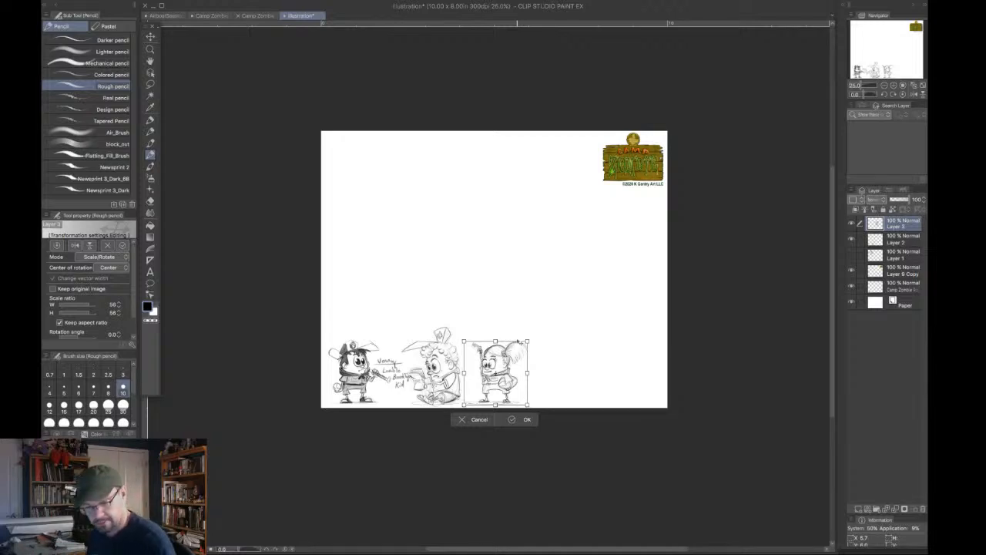
key(Return)
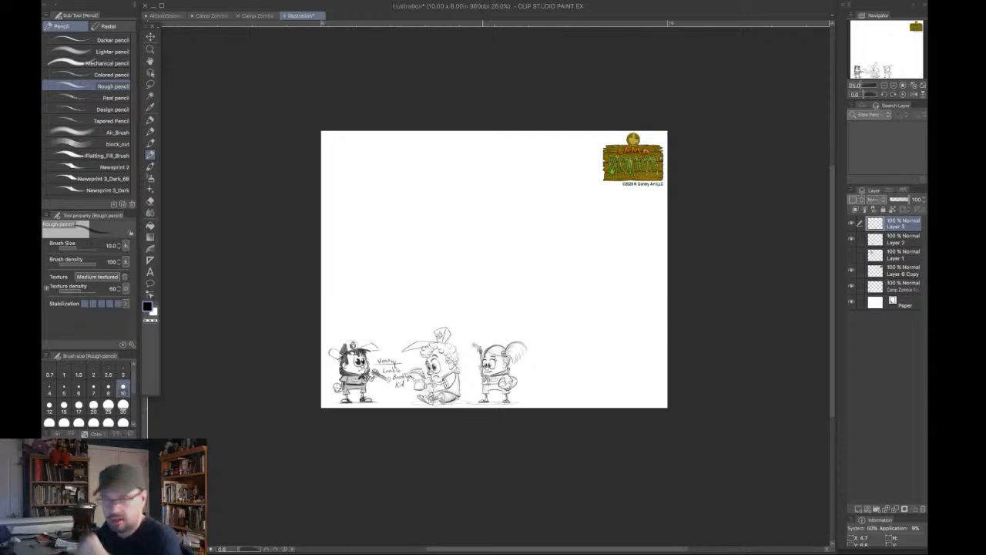
Show the hidden layer with the goggled character and make Layer 2 the active layer.
click(851, 254)
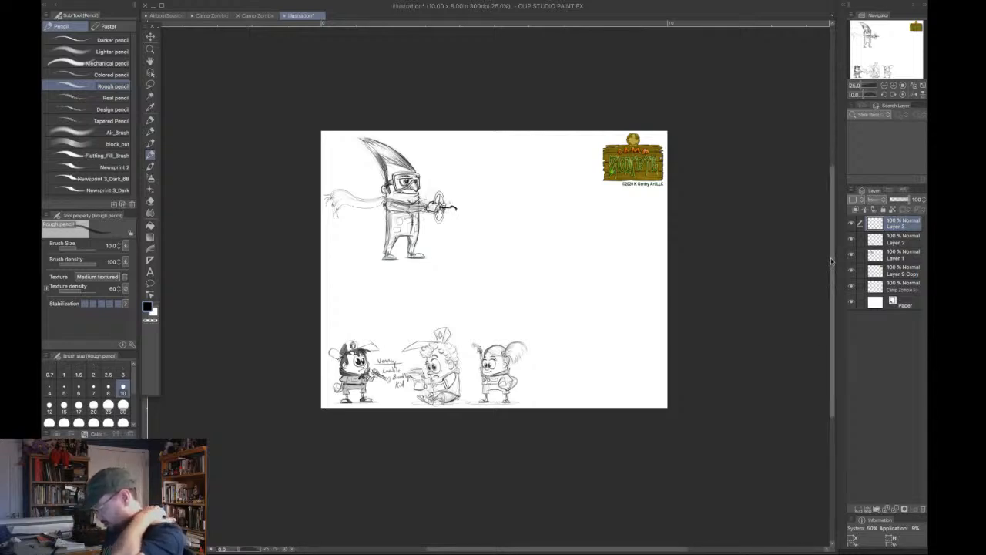
click(866, 243)
click(893, 85)
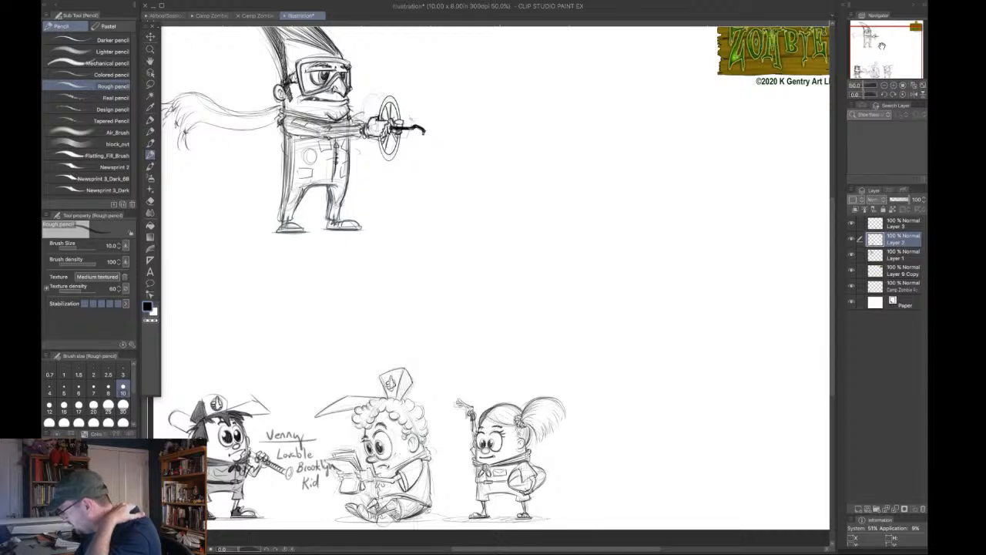
drag(882, 46, 871, 61)
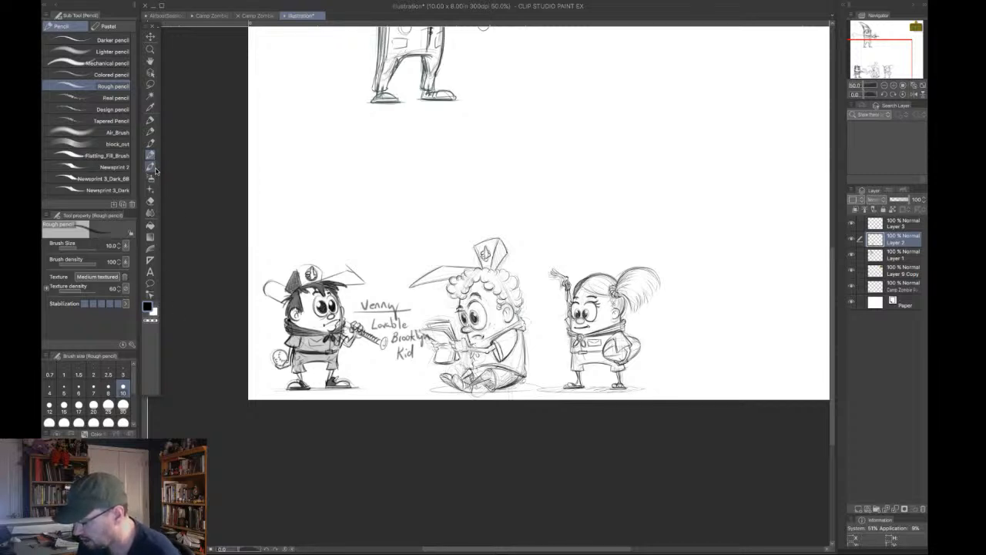
On a new layer beneath the seated boy's line art, fill his curly hair with dark gray using Newsprint 2 at size 20.
click(114, 167)
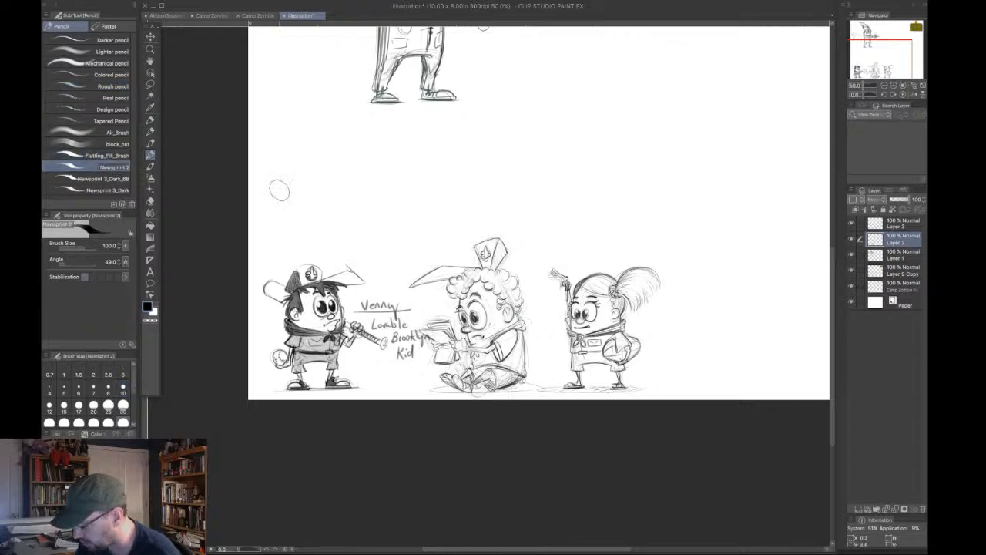
click(93, 404)
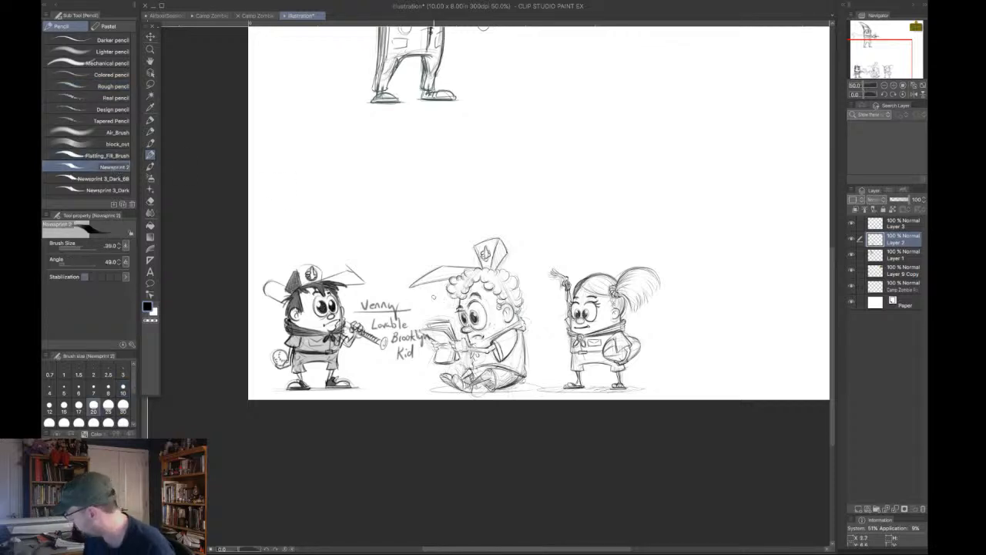
click(897, 255)
click(860, 508)
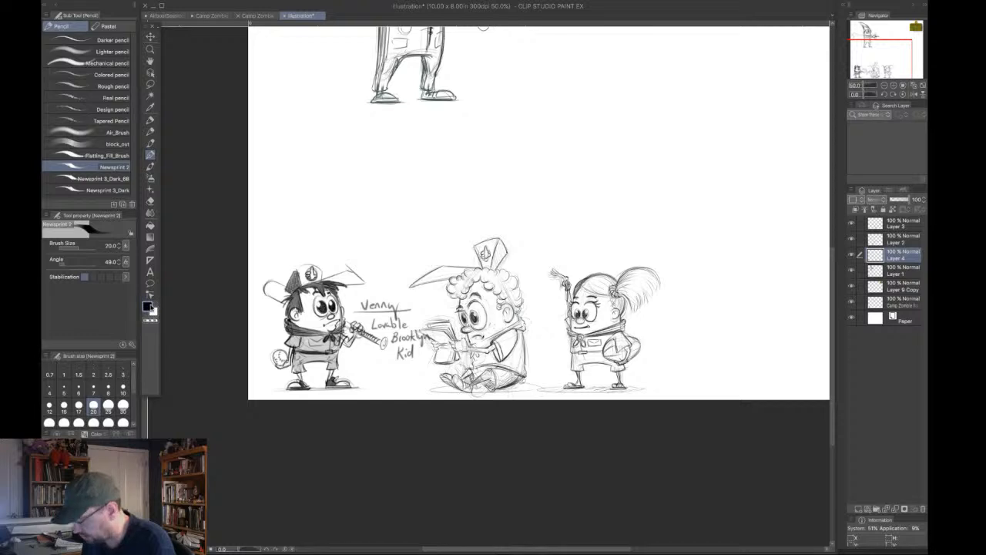
click(149, 307)
click(380, 316)
click(597, 221)
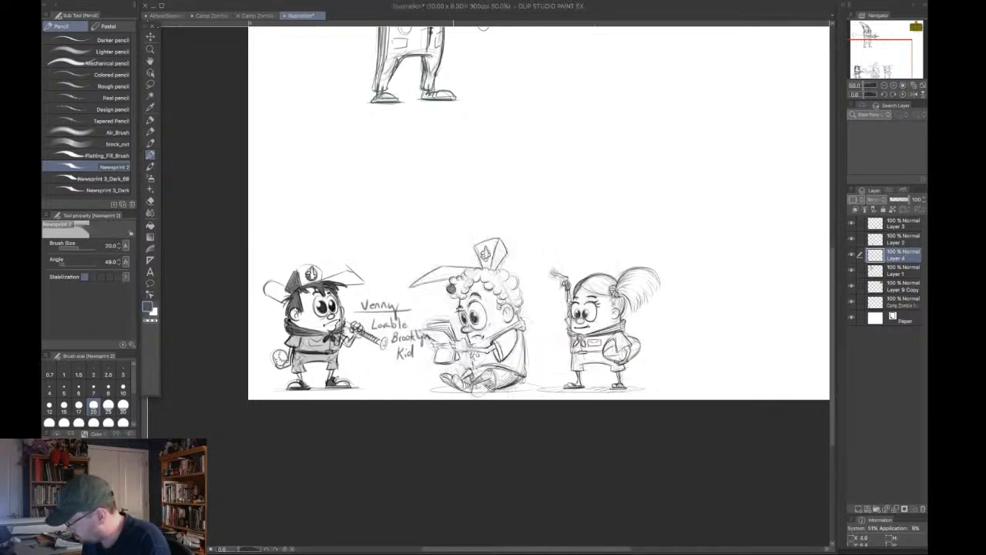
drag(456, 289, 464, 293)
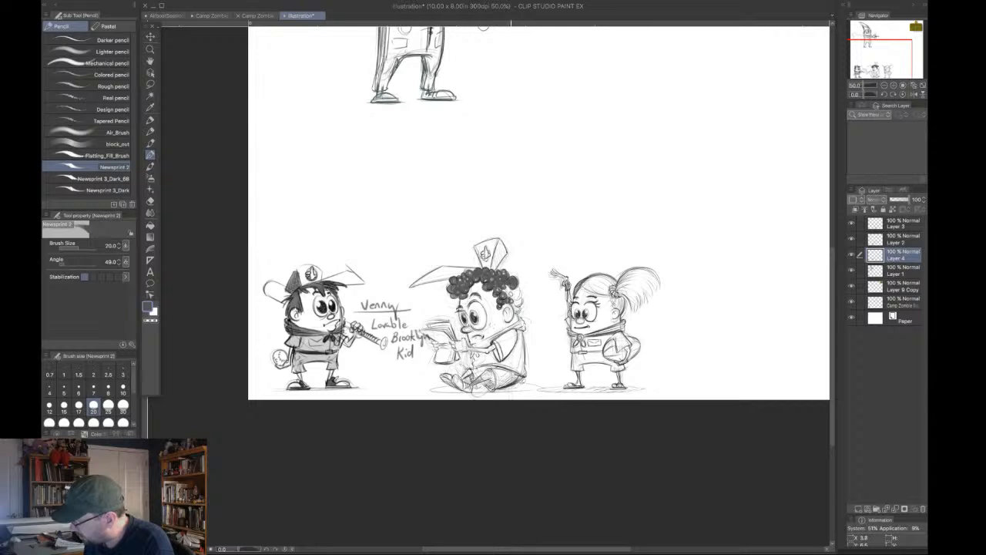
mouse_move(506, 287)
mouse_down()
mouse_move(521, 301)
mouse_move(512, 305)
mouse_move(517, 314)
mouse_move(517, 305)
mouse_up()
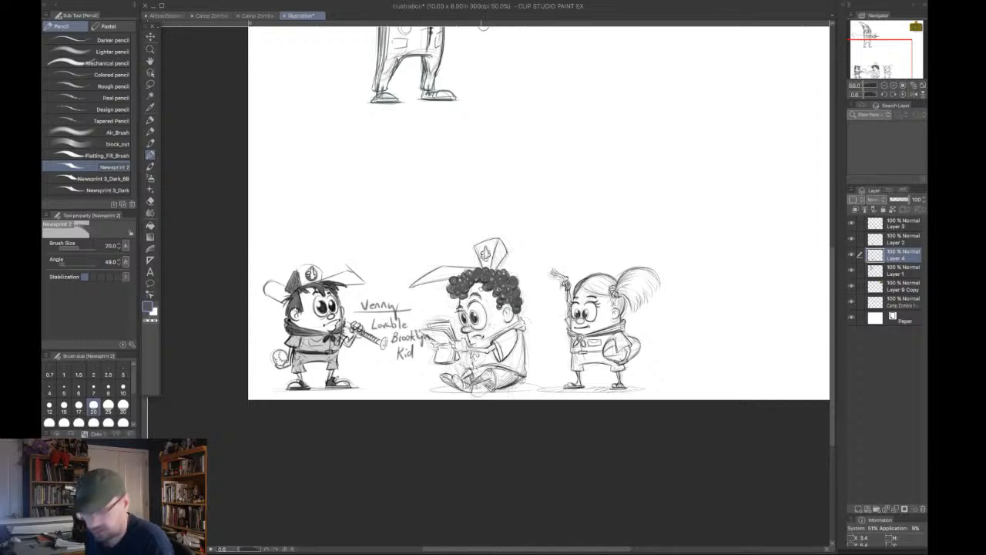
Adjust the dark gray and touch up the seated boy's hair beside his ear with the Rough pencil.
click(147, 308)
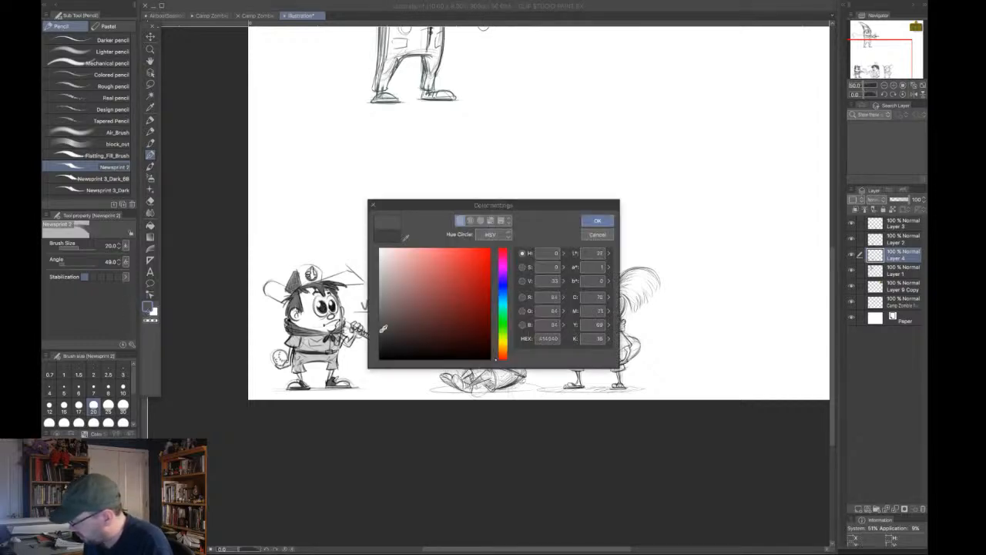
click(597, 220)
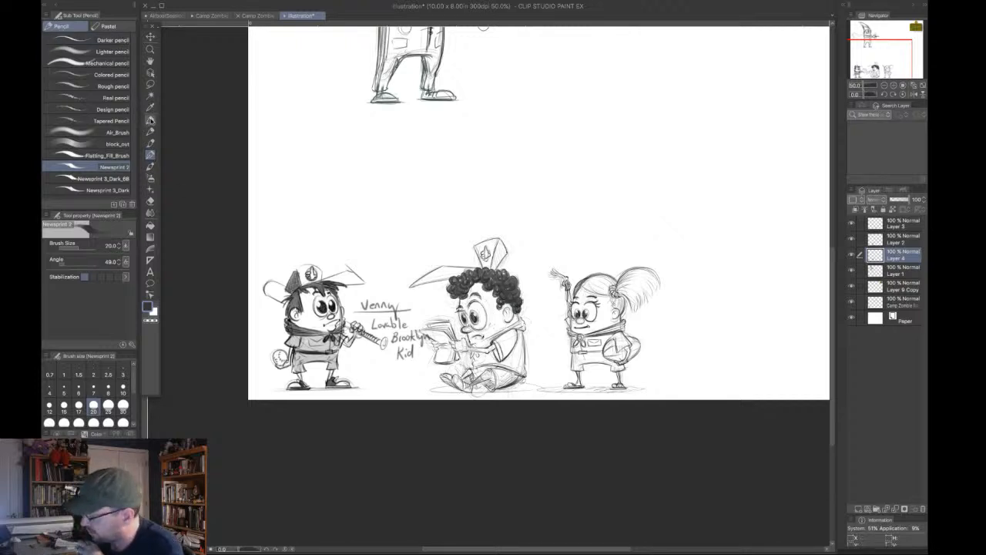
click(108, 86)
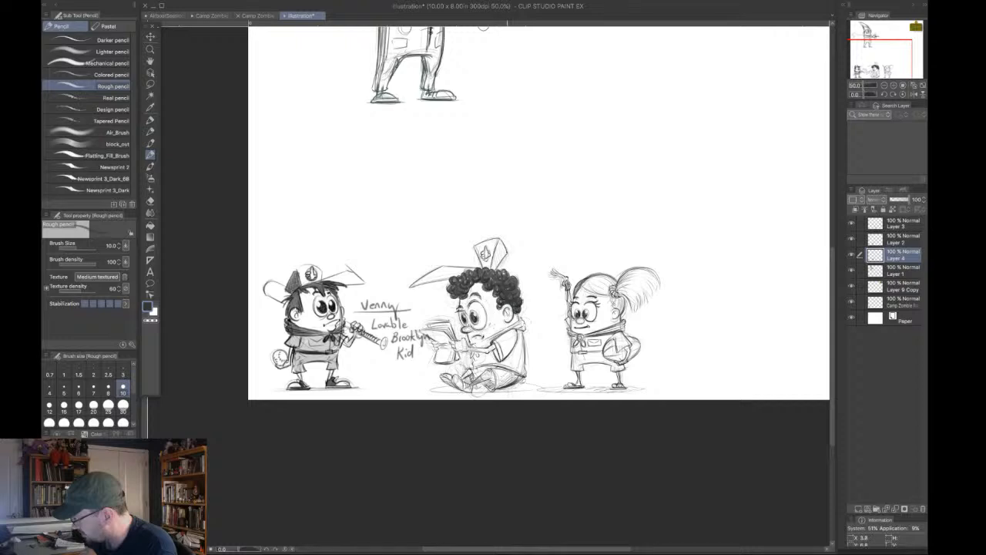
drag(504, 310, 516, 313)
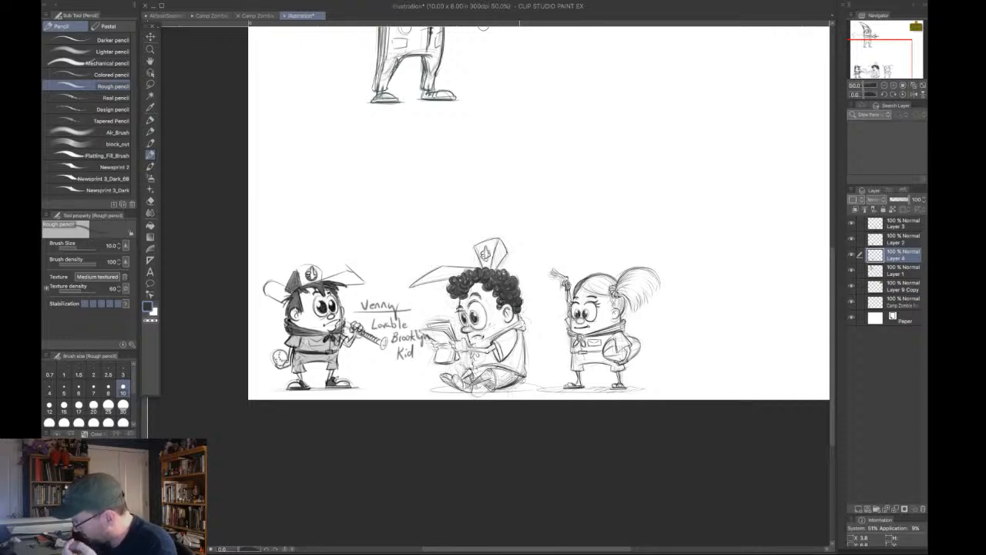
On a new layer beneath the hair shading, fill the seated boy's face with mid gray using Newsprint 2 at size 50.
click(867, 271)
click(859, 509)
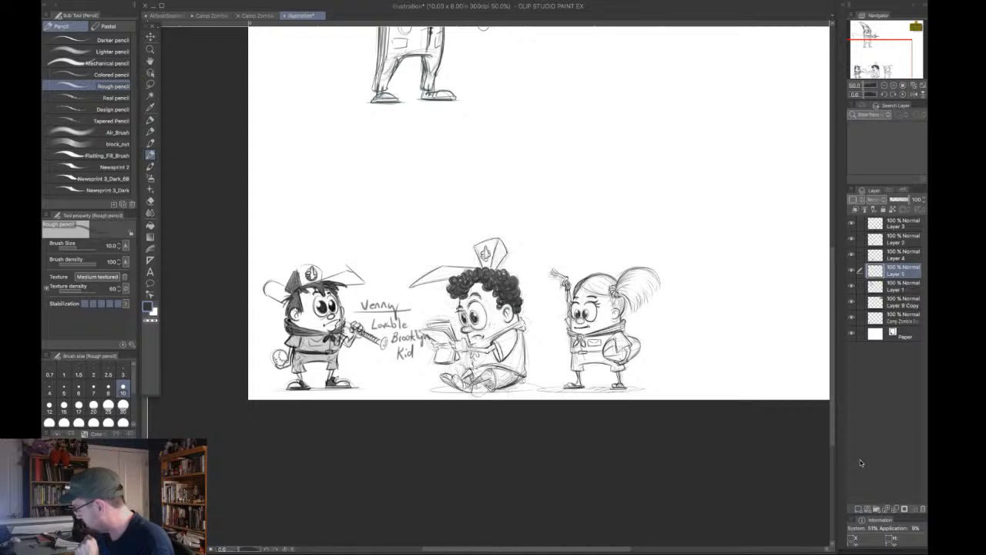
click(76, 485)
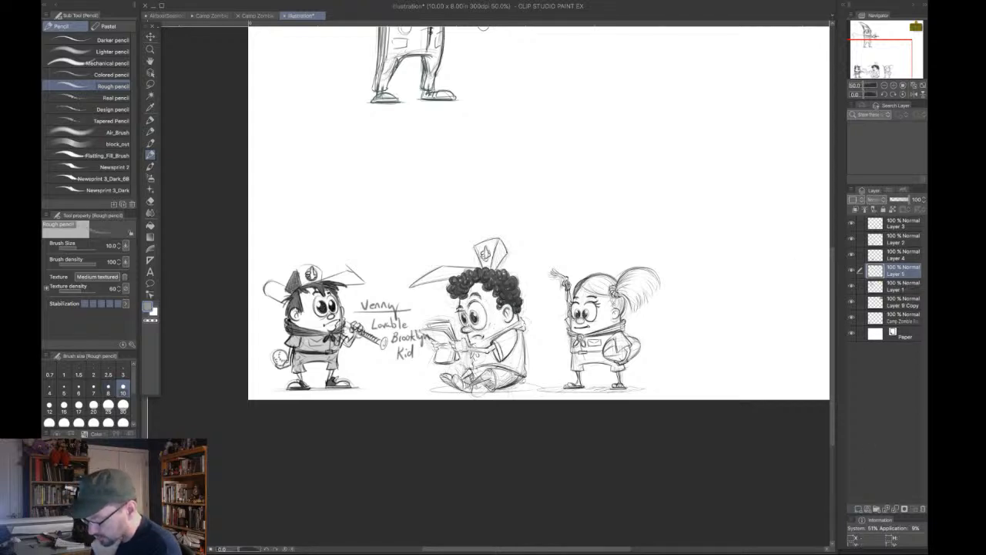
click(117, 179)
click(114, 166)
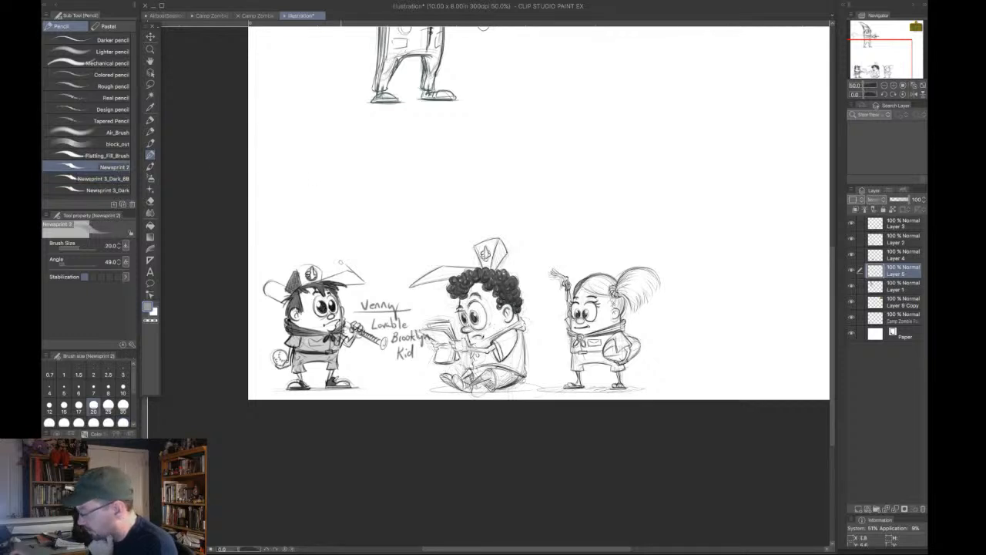
key(])
key(])
key(])
key(])
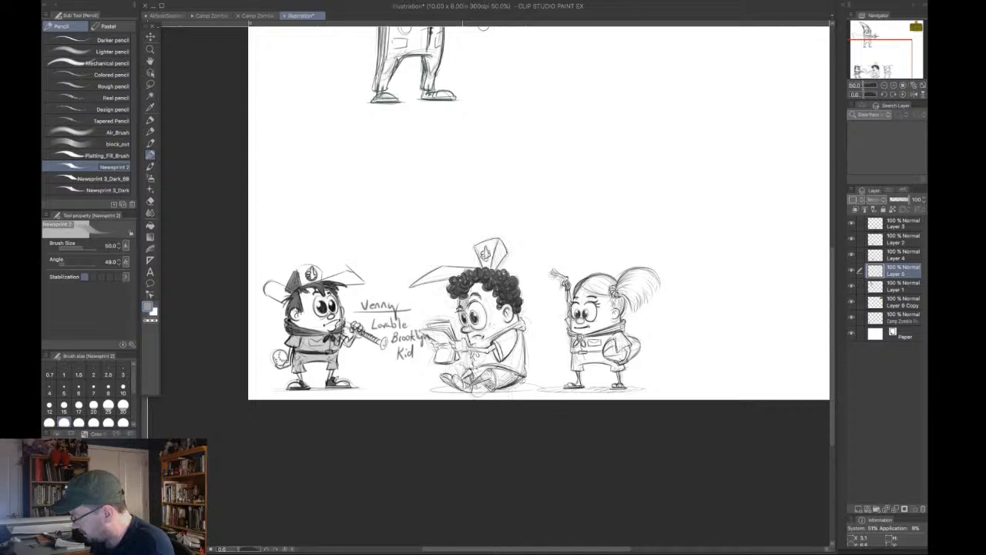
mouse_move(471, 290)
mouse_down()
mouse_move(484, 292)
mouse_move(486, 314)
mouse_move(494, 290)
mouse_move(501, 316)
mouse_move(515, 314)
mouse_move(489, 333)
mouse_move(485, 322)
mouse_move(466, 329)
mouse_move(471, 342)
mouse_move(490, 344)
mouse_move(473, 330)
mouse_move(481, 352)
mouse_move(485, 330)
mouse_up()
Extend the mid-gray skin shading to the seated boy's hands and legs using Newsprint 2 at size 50.
click(150, 200)
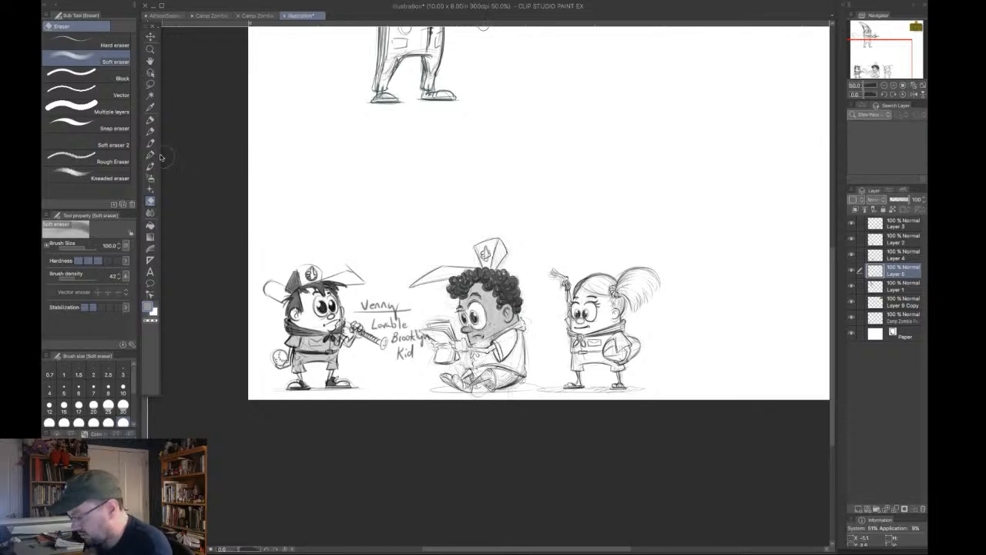
click(151, 166)
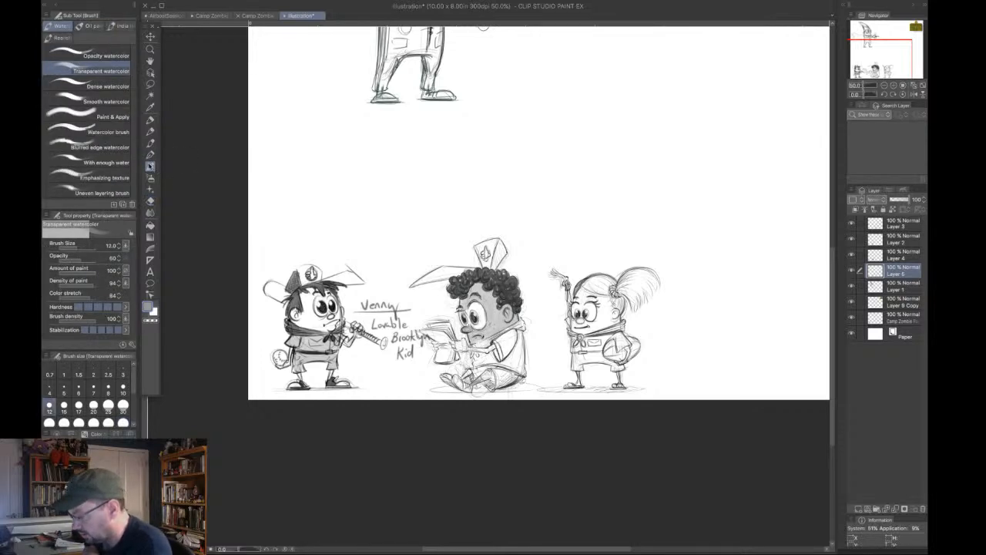
click(151, 146)
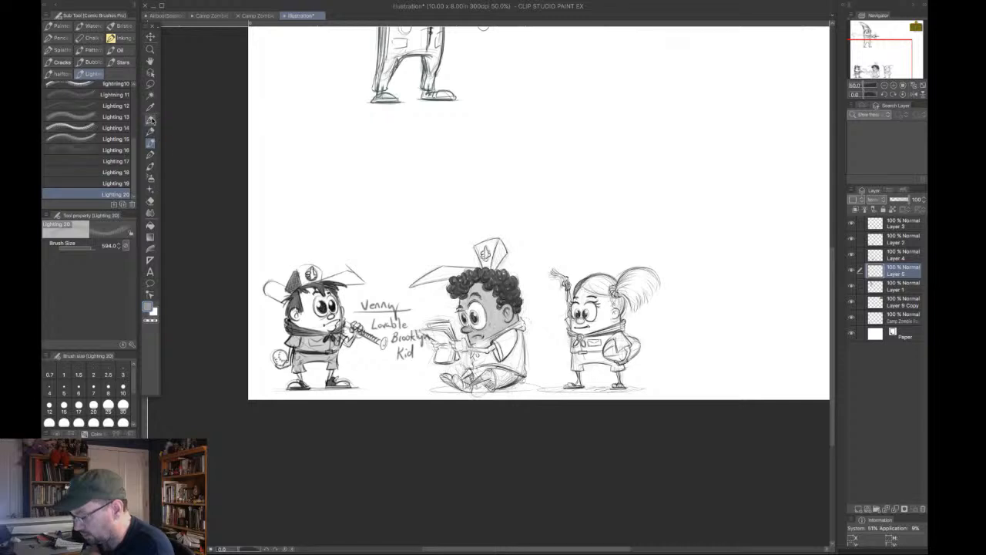
click(153, 135)
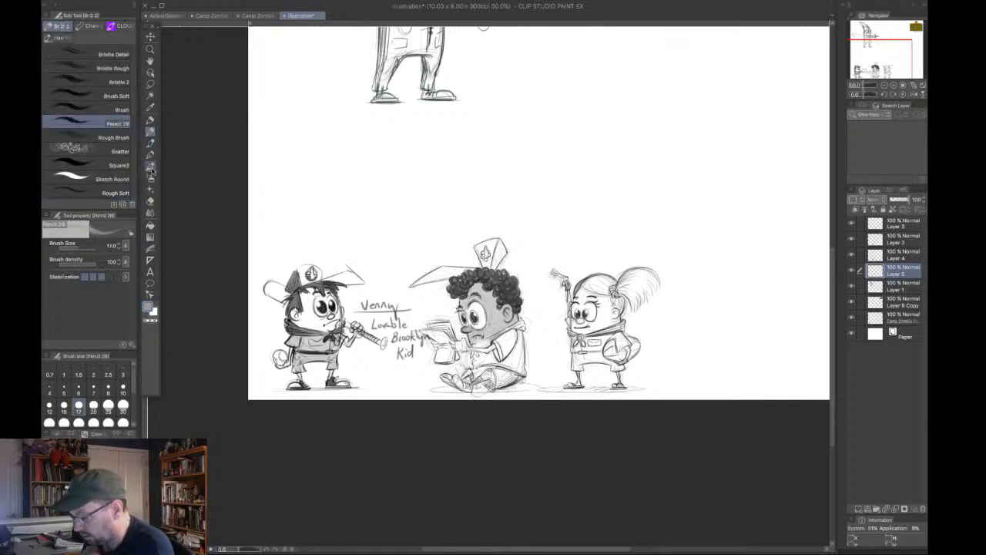
click(152, 169)
click(151, 155)
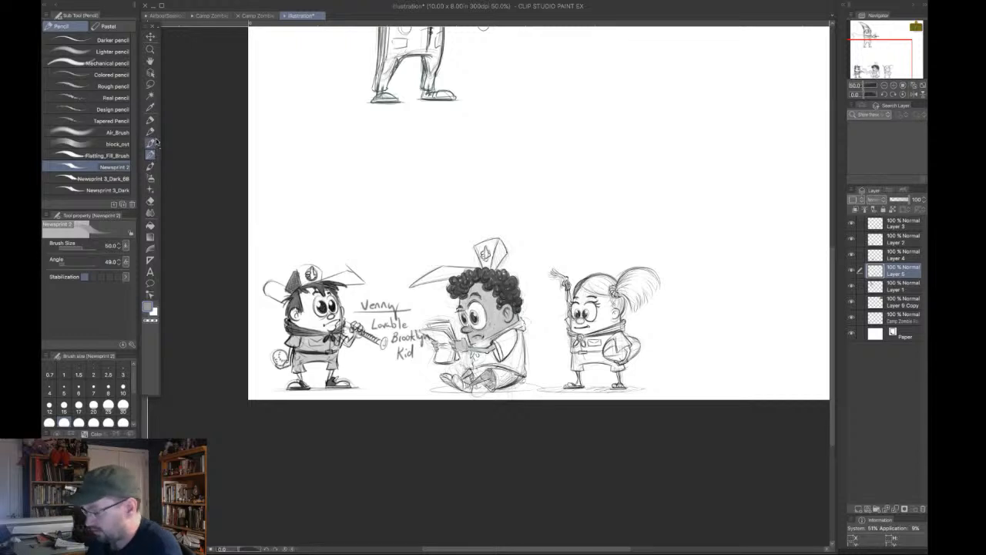
On the hair-shading layer, darken the lines under the seated boy's chin and around his hands with a near-black Rough pencil.
click(116, 86)
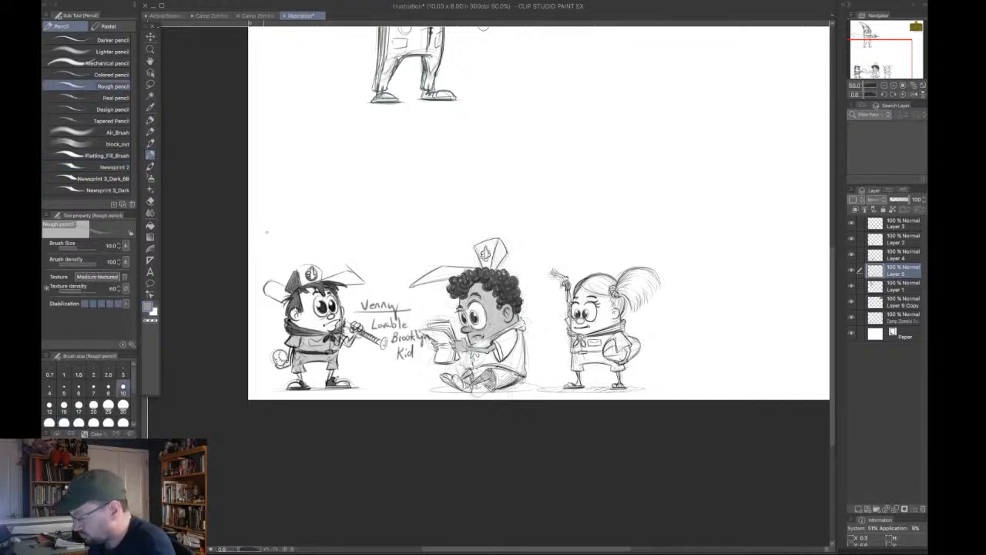
click(149, 310)
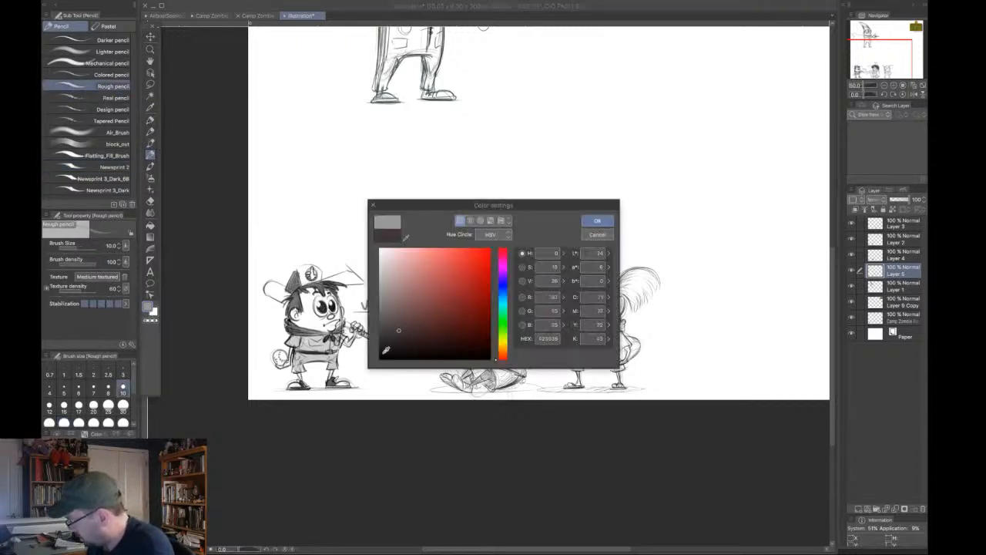
click(597, 221)
click(901, 254)
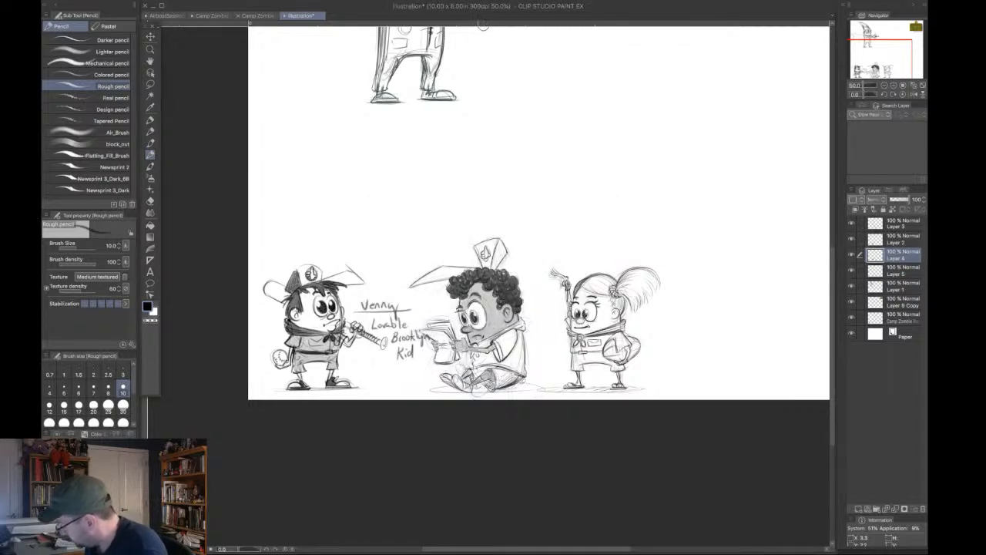
drag(480, 339, 491, 343)
drag(476, 349, 486, 352)
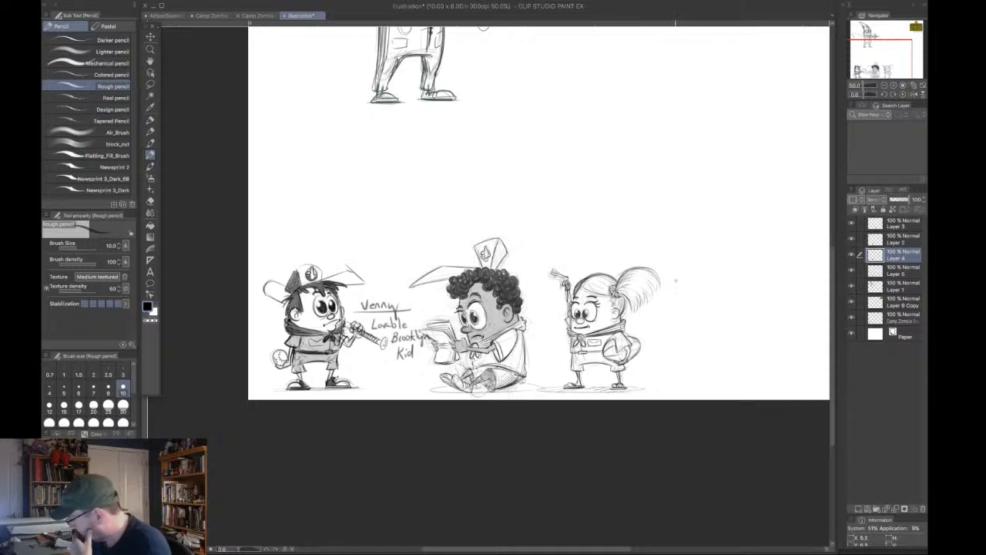
On Layer 5, hatch the side of the seated boy's cap with dark Pencil 2B strokes at size 17.
mouse_move(884, 57)
mouse_down()
mouse_move(882, 40)
mouse_move(892, 44)
mouse_up()
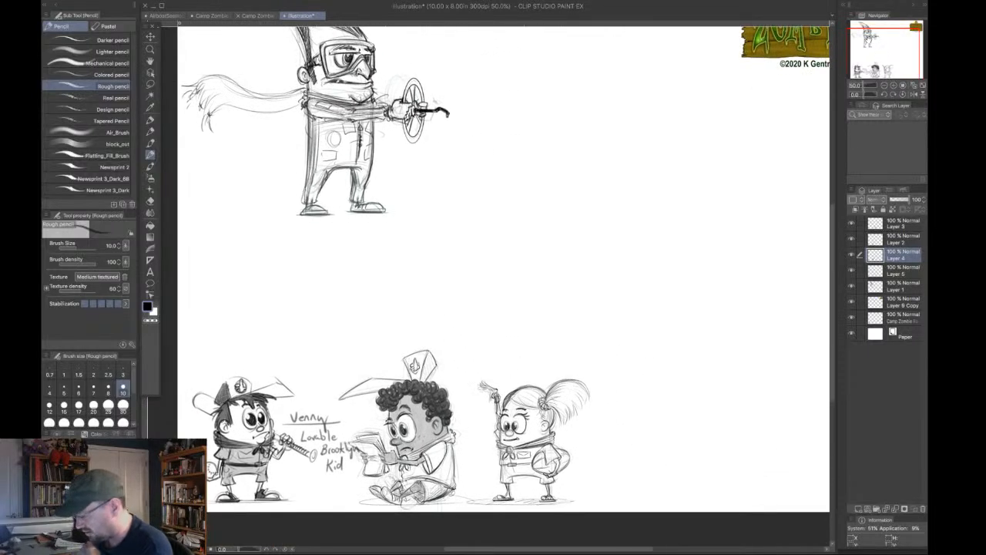
click(150, 131)
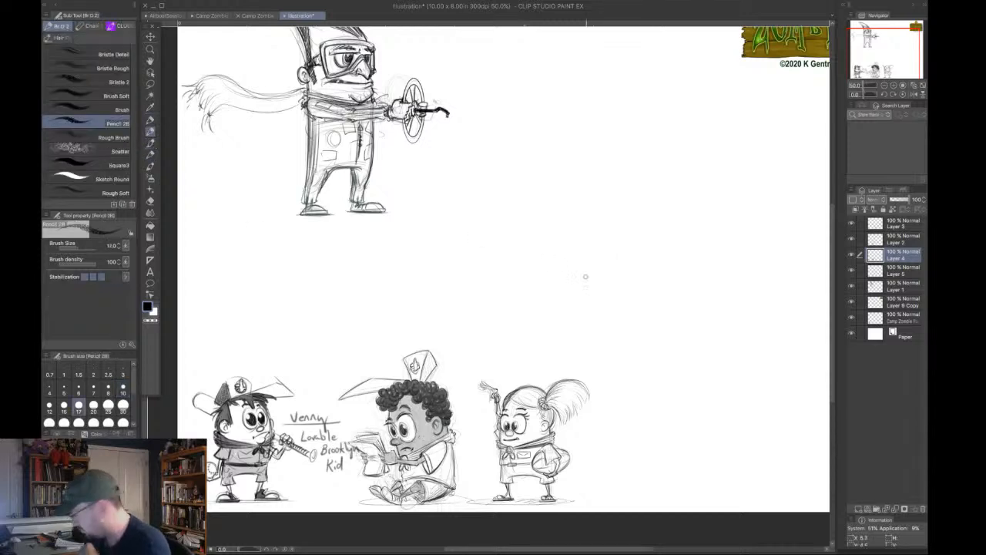
click(898, 270)
click(853, 270)
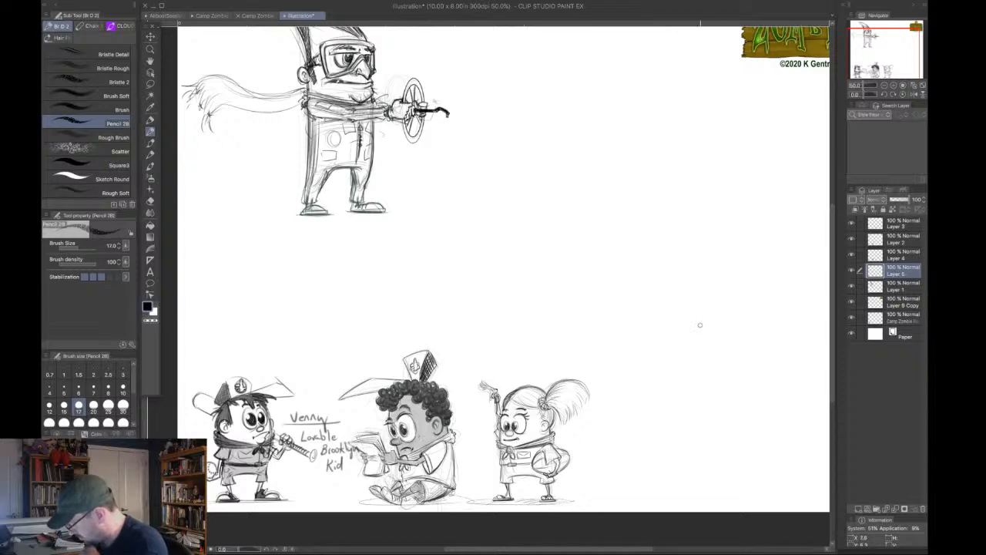
Identify the goggled pilot's sketch layer by toggling its visibility, and add a new layer directly beneath it.
click(150, 36)
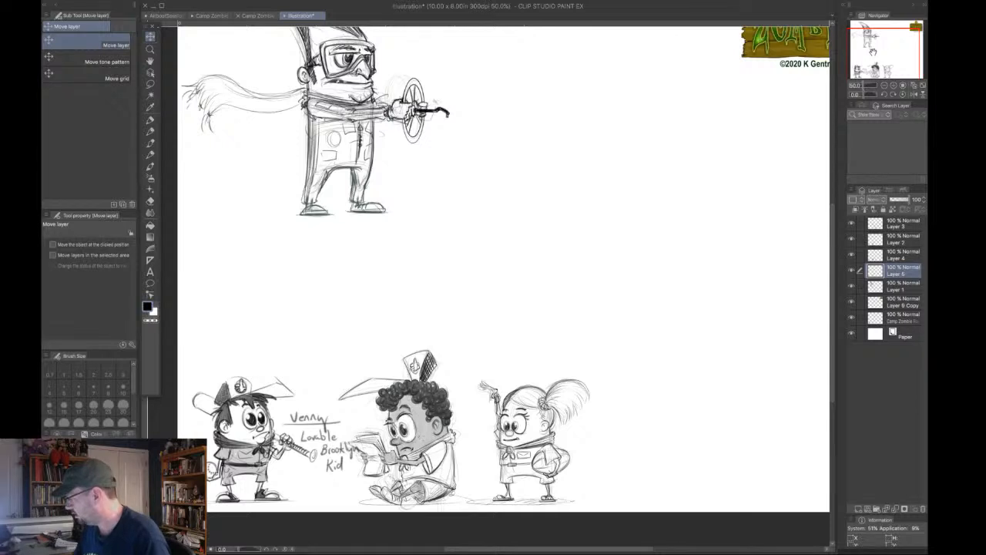
drag(872, 52, 868, 41)
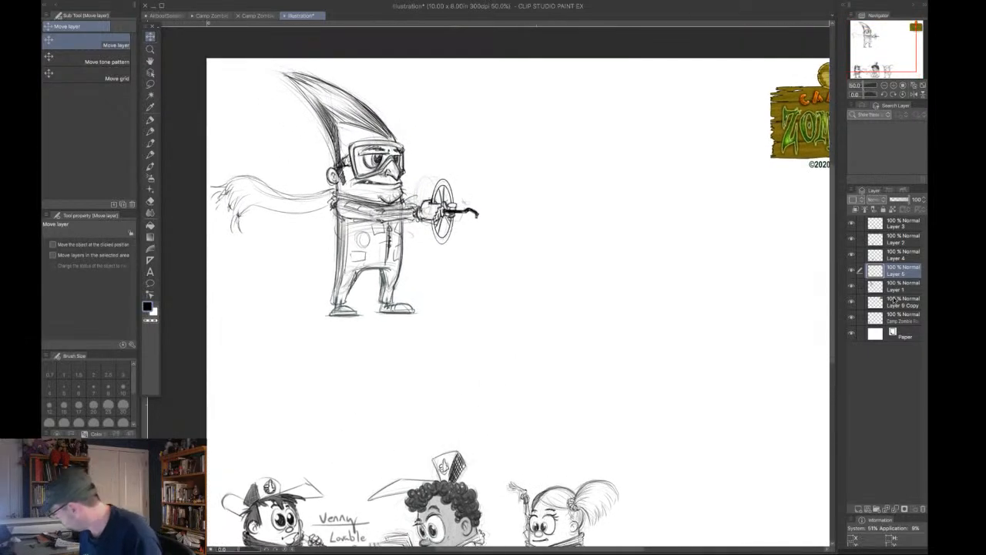
click(852, 287)
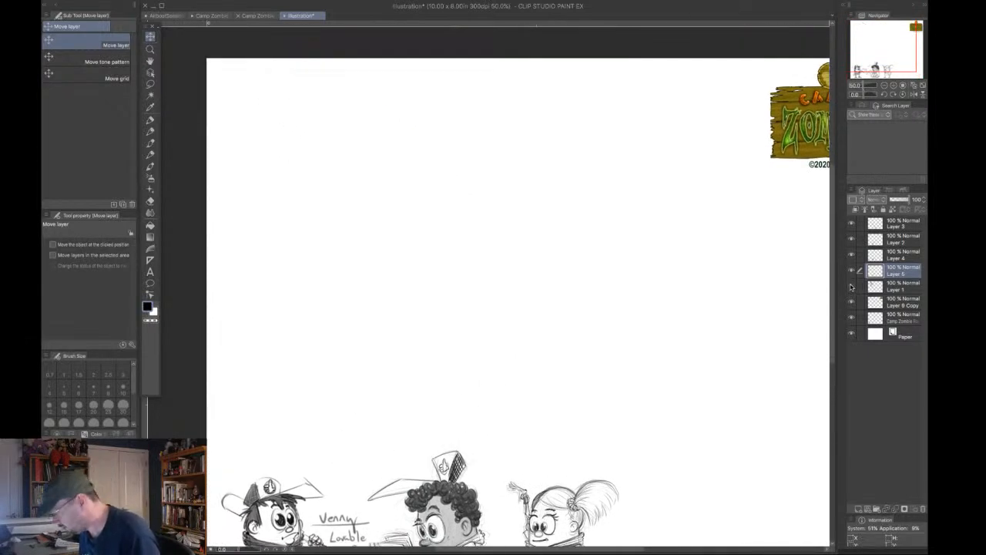
click(852, 287)
click(886, 291)
click(888, 306)
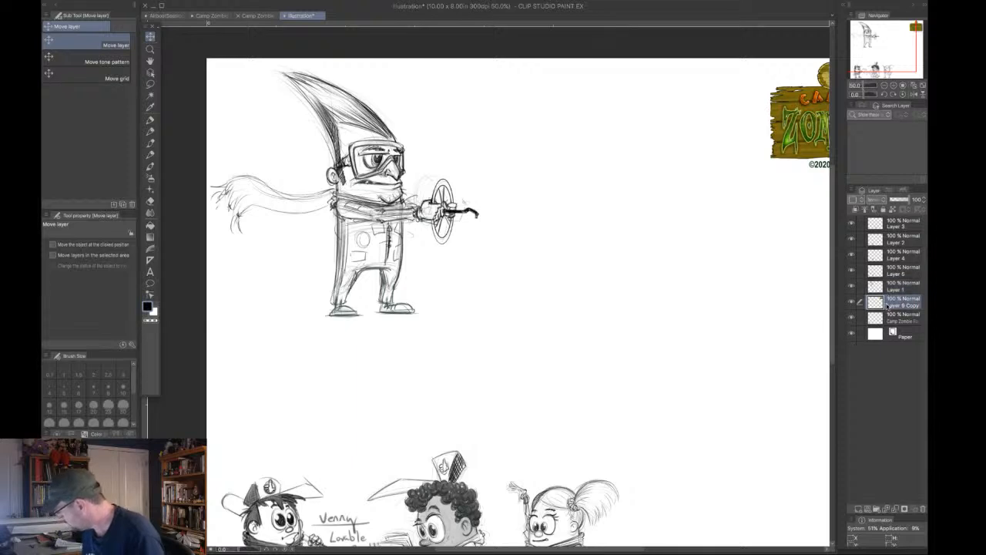
click(859, 510)
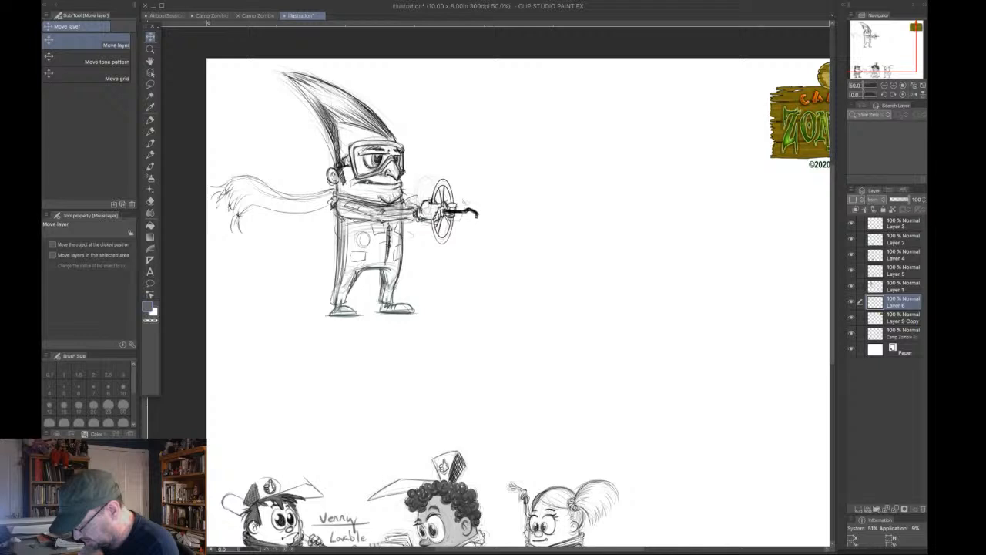
Fill the goggled pilot's forehead and face with light gray using Newsprint 2 at size 50.
click(151, 156)
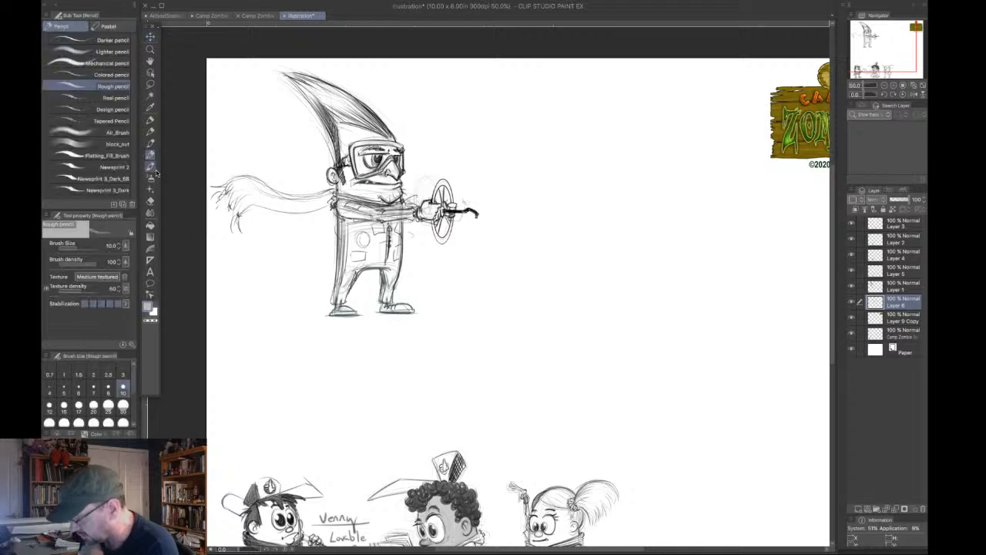
click(155, 181)
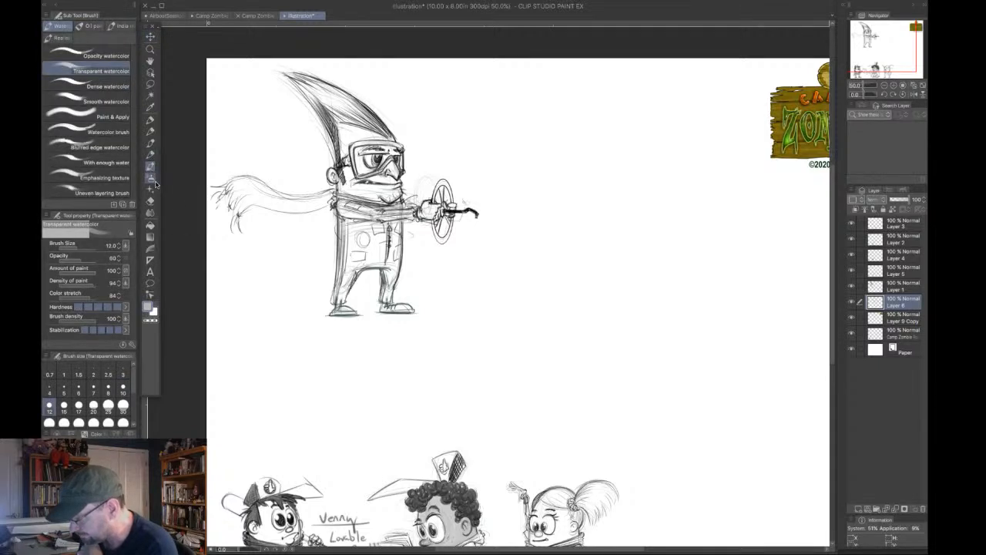
click(152, 157)
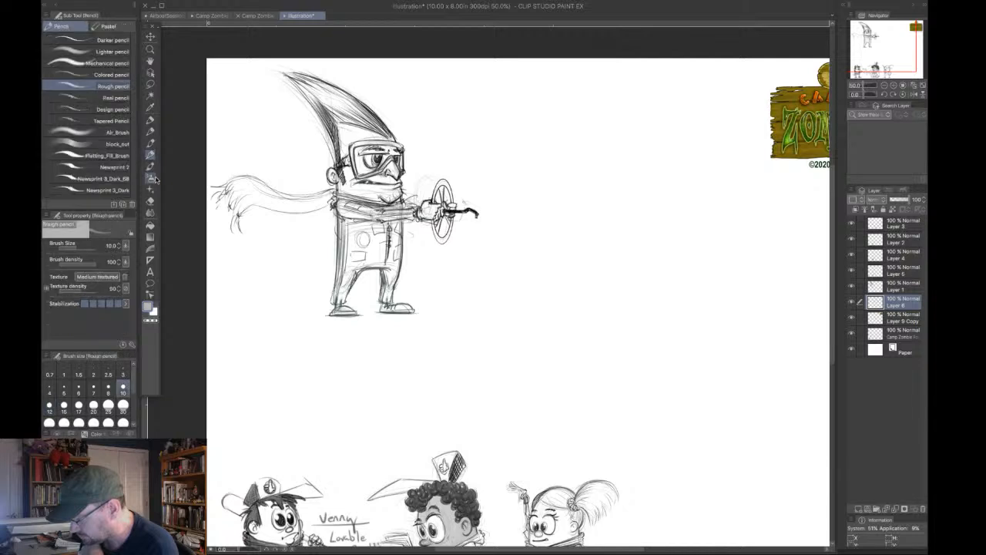
click(108, 167)
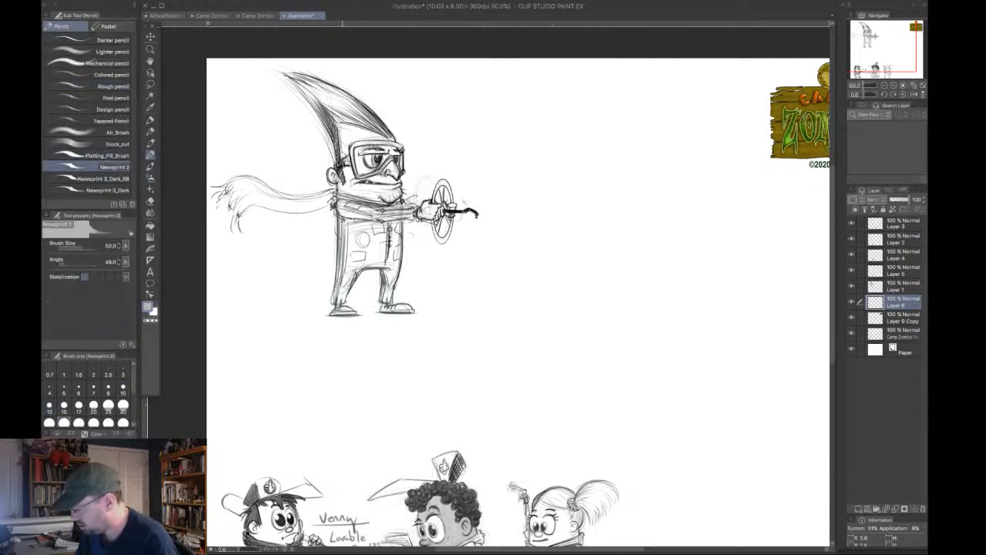
drag(343, 137, 346, 159)
drag(345, 117, 356, 143)
drag(359, 123, 366, 145)
mouse_move(368, 131)
mouse_down()
mouse_move(396, 175)
mouse_move(355, 192)
mouse_move(400, 205)
mouse_up()
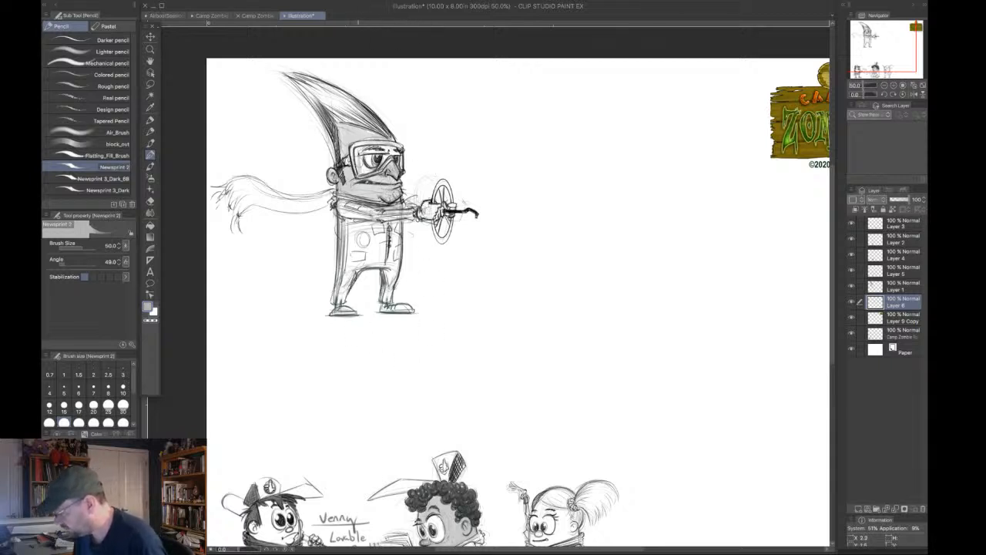
mouse_move(358, 175)
mouse_down()
mouse_move(359, 153)
mouse_move(390, 149)
mouse_up()
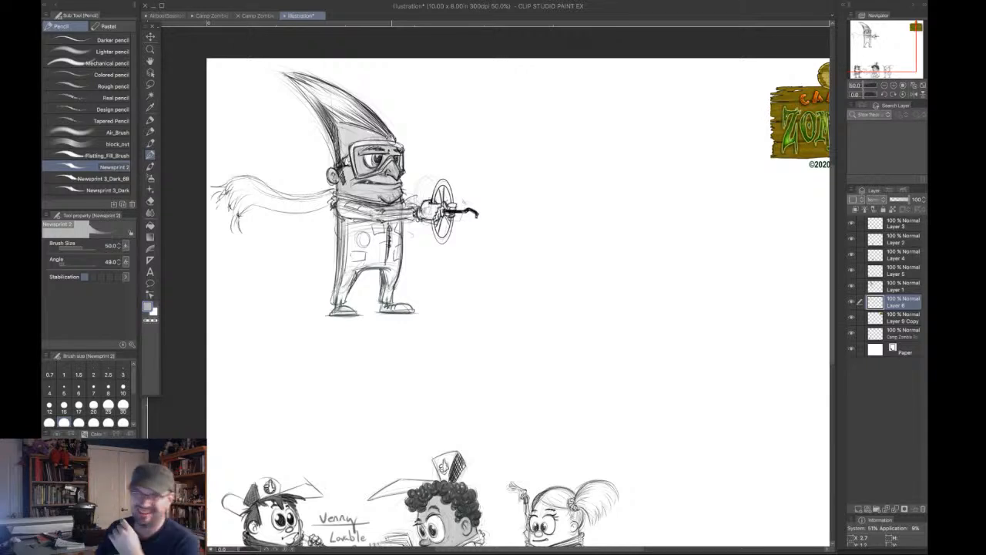
Choose a slightly darker gray and shade the pilot's jaw and chin with Newsprint 2 at size 50.
click(151, 308)
click(380, 292)
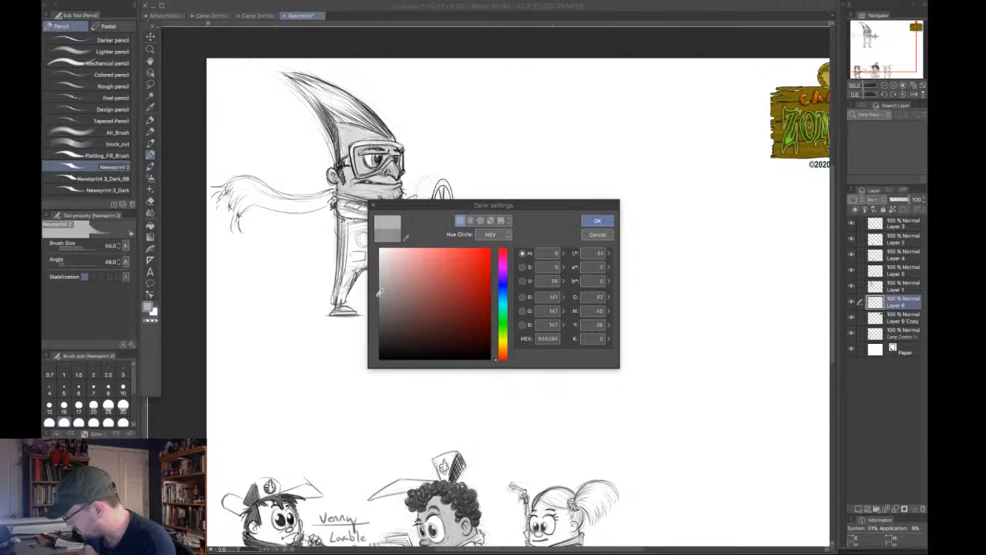
click(597, 220)
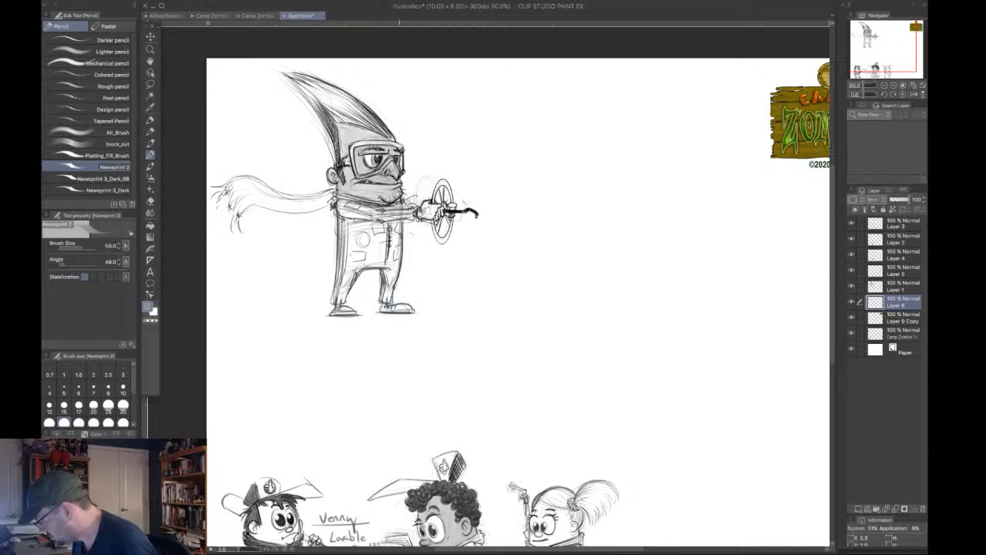
mouse_move(397, 192)
mouse_down()
mouse_move(369, 201)
mouse_move(356, 185)
mouse_up()
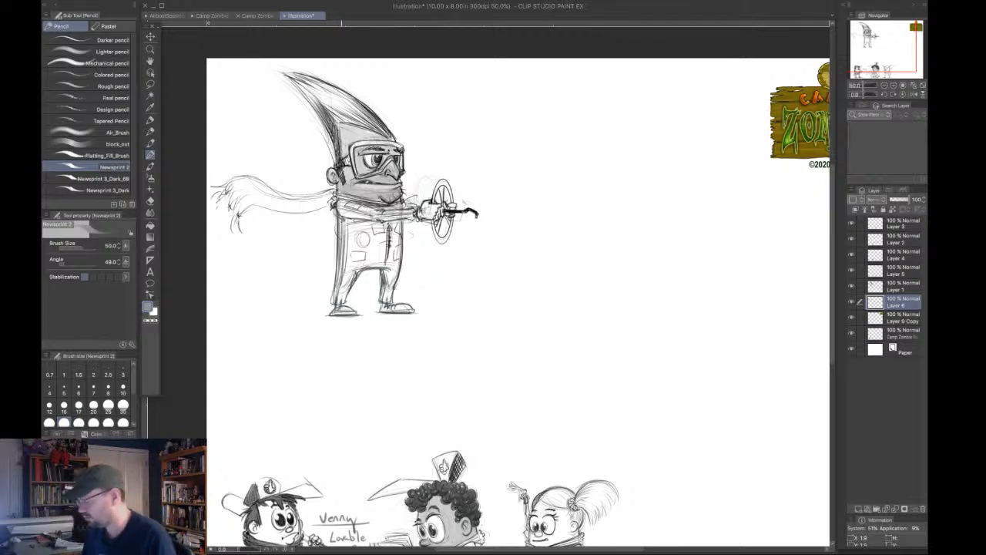
Choose a dark gray and shade the pilot's tall hair with Newsprint 2, leaving a light highlight in the middle.
click(149, 307)
click(598, 221)
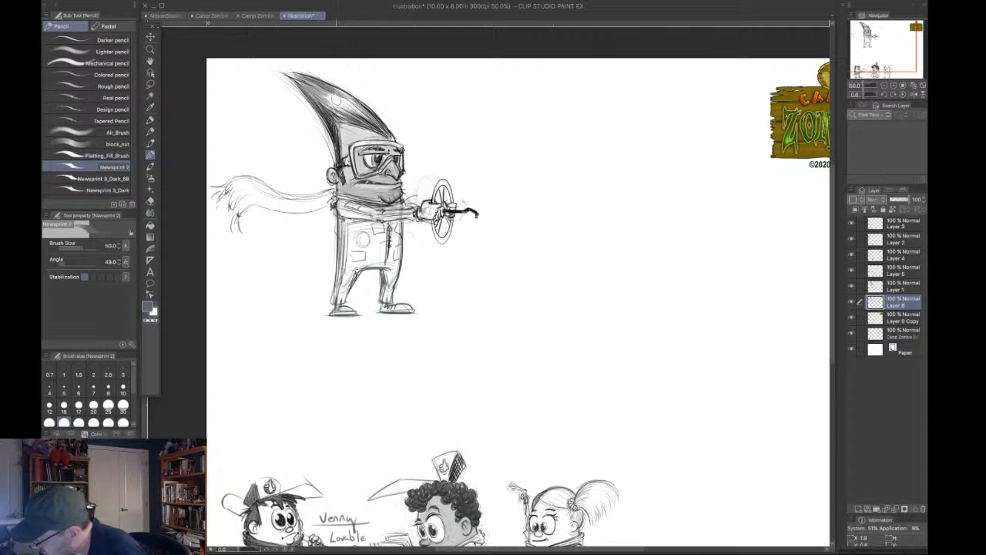
mouse_move(339, 100)
mouse_down()
mouse_move(390, 136)
mouse_move(345, 97)
mouse_up()
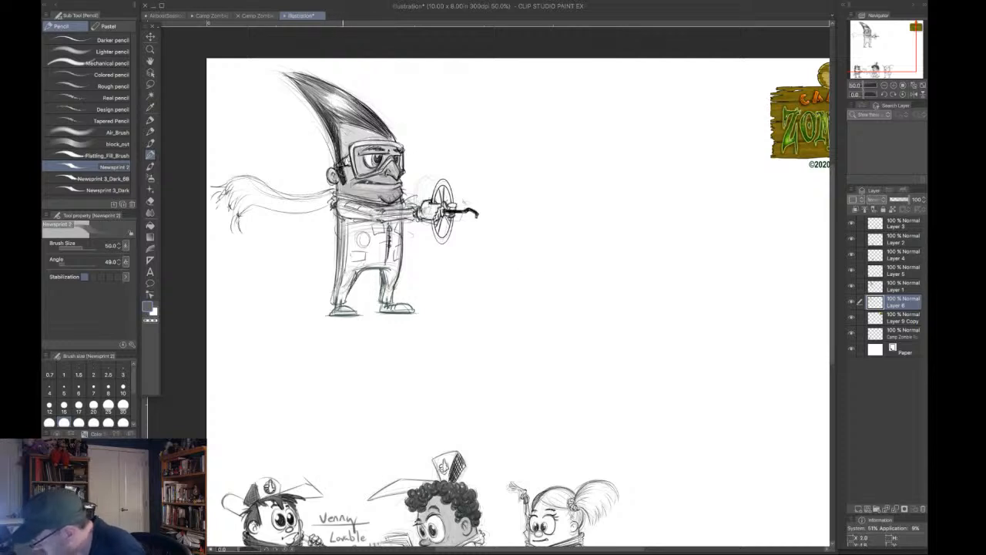
Shade the pilot's flowing scarf and the back edge of his jumpsuit in dark gray with Newsprint 2 at size 50.
drag(340, 224, 334, 318)
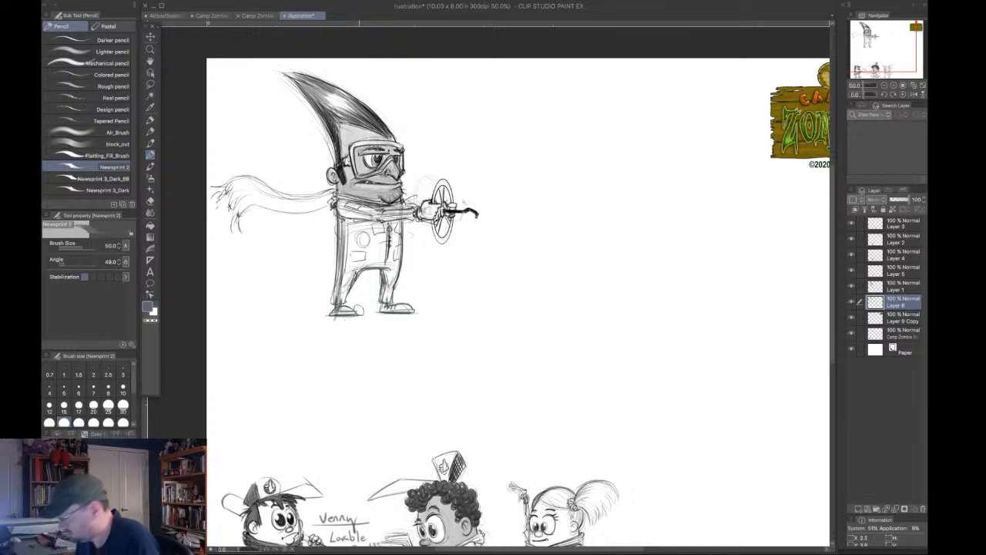
key(super+z)
mouse_move(234, 182)
mouse_down()
mouse_move(235, 202)
mouse_move(265, 195)
mouse_move(250, 199)
mouse_move(262, 185)
mouse_move(249, 176)
mouse_move(320, 202)
mouse_move(337, 190)
mouse_up()
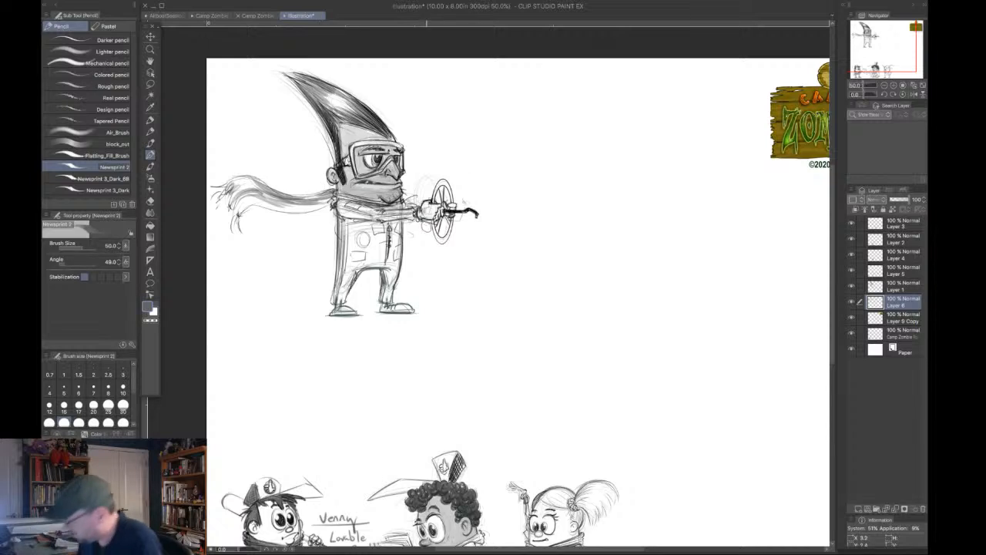
mouse_move(344, 229)
mouse_down()
mouse_move(339, 292)
mouse_move(343, 217)
mouse_move(393, 199)
mouse_up()
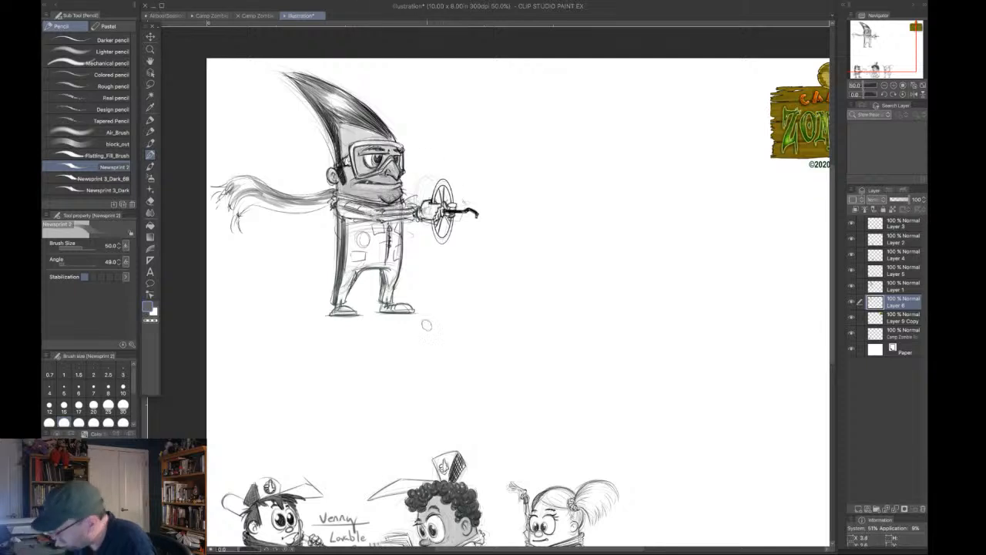
Lighten the drawing color from dark gray to a neutral mid gray.
click(148, 308)
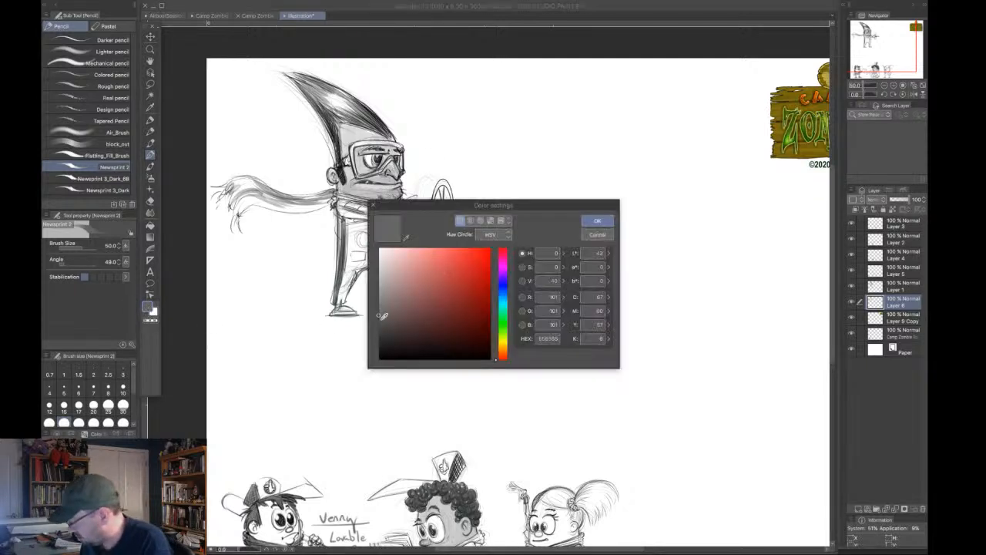
mouse_move(381, 315)
mouse_down()
mouse_move(389, 306)
mouse_move(378, 301)
mouse_up()
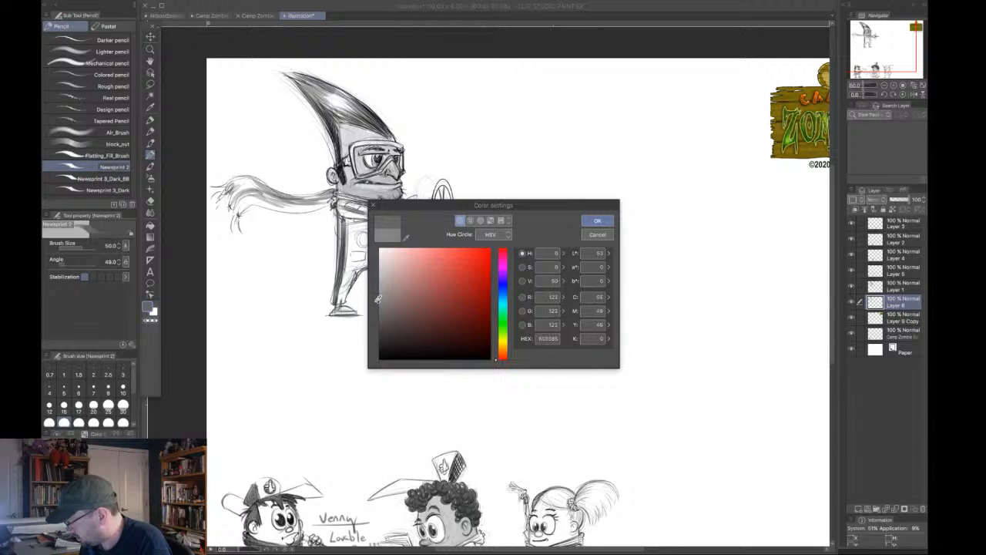
click(597, 221)
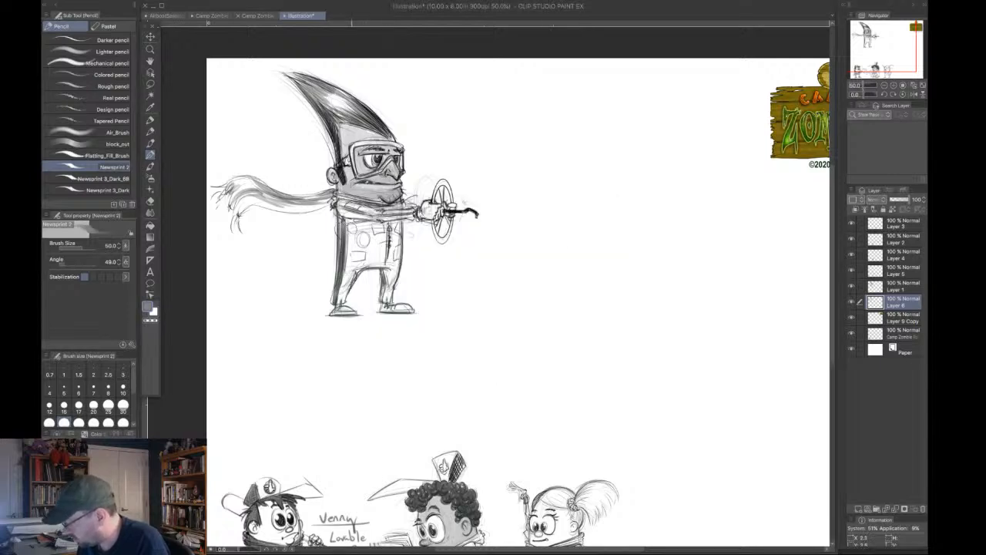
drag(349, 223, 338, 302)
drag(349, 254, 341, 302)
drag(360, 269, 340, 301)
key(ctrl+z)
key(ctrl+z)
key(ctrl+z)
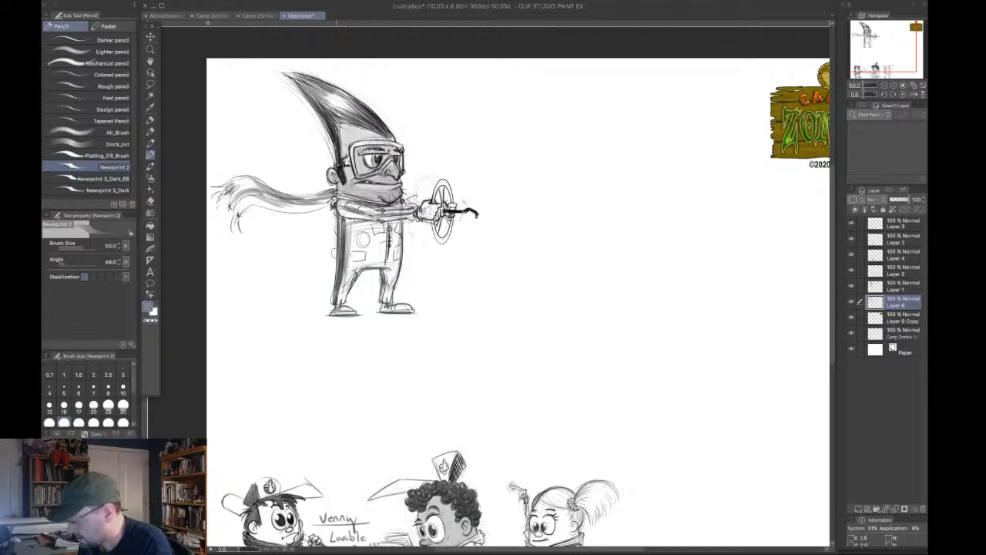
Enlarge Newsprint 2 to size 130 and fill the pilot's jumpsuit legs, torso and sleeves with mid gray.
key(])
key(])
key(])
key(])
key(])
key(])
key(])
key(])
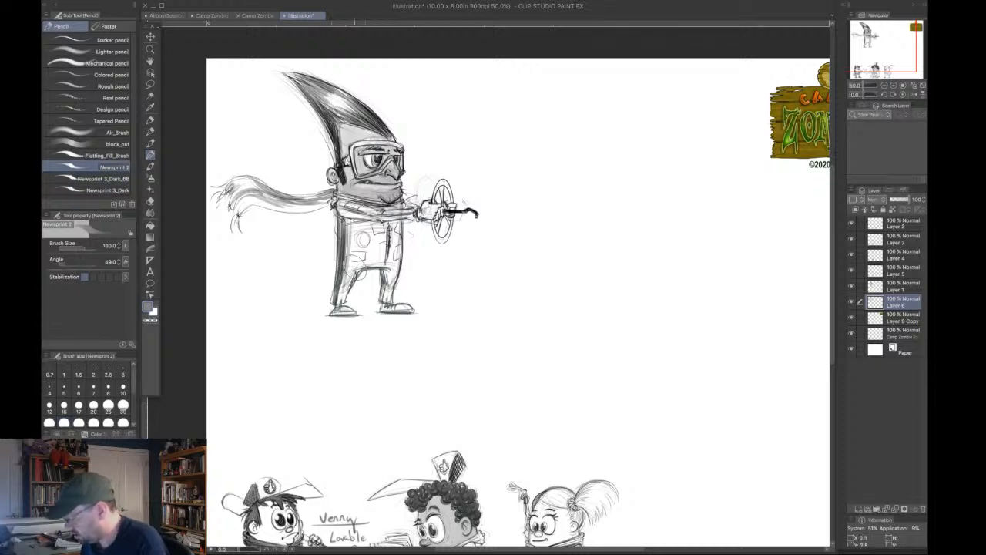
mouse_move(353, 266)
mouse_down()
mouse_move(341, 296)
mouse_move(360, 224)
mouse_move(383, 259)
mouse_move(393, 247)
mouse_move(391, 289)
mouse_move(397, 239)
mouse_move(393, 293)
mouse_move(394, 223)
mouse_move(377, 254)
mouse_move(372, 235)
mouse_move(347, 266)
mouse_move(351, 231)
mouse_move(343, 293)
mouse_move(362, 224)
mouse_move(346, 210)
mouse_move(392, 219)
mouse_move(370, 228)
mouse_move(416, 219)
mouse_move(400, 233)
mouse_move(348, 232)
mouse_move(366, 222)
mouse_move(398, 231)
mouse_move(408, 213)
mouse_move(399, 221)
mouse_move(383, 208)
mouse_move(407, 219)
mouse_move(422, 202)
mouse_move(413, 203)
mouse_move(430, 213)
mouse_up()
key([)
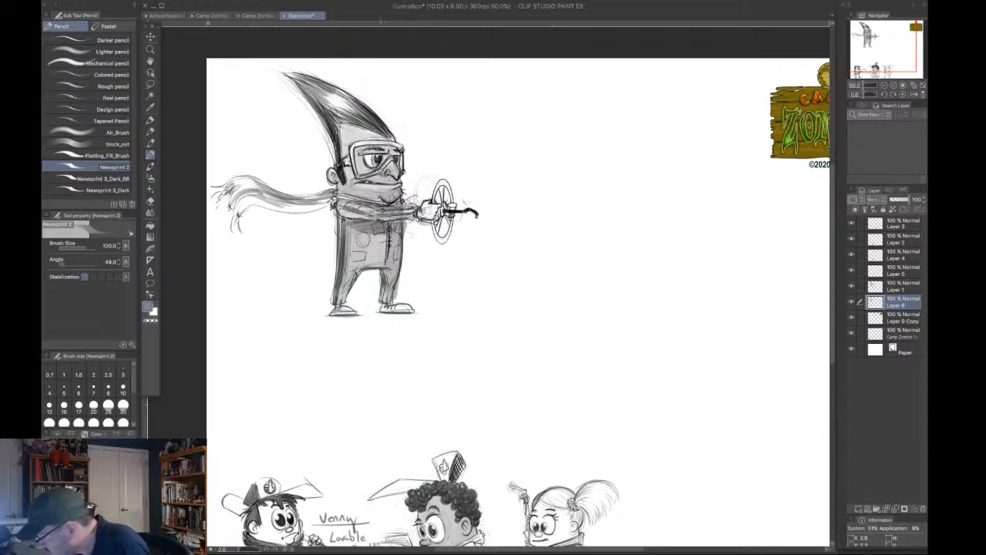
Darken the pockets and round badge on the pilot's jumpsuit with gray, reducing Newsprint 2 to size 40 for the details.
mouse_move(356, 234)
mouse_down()
mouse_move(339, 264)
mouse_move(372, 240)
mouse_up()
drag(373, 241, 355, 261)
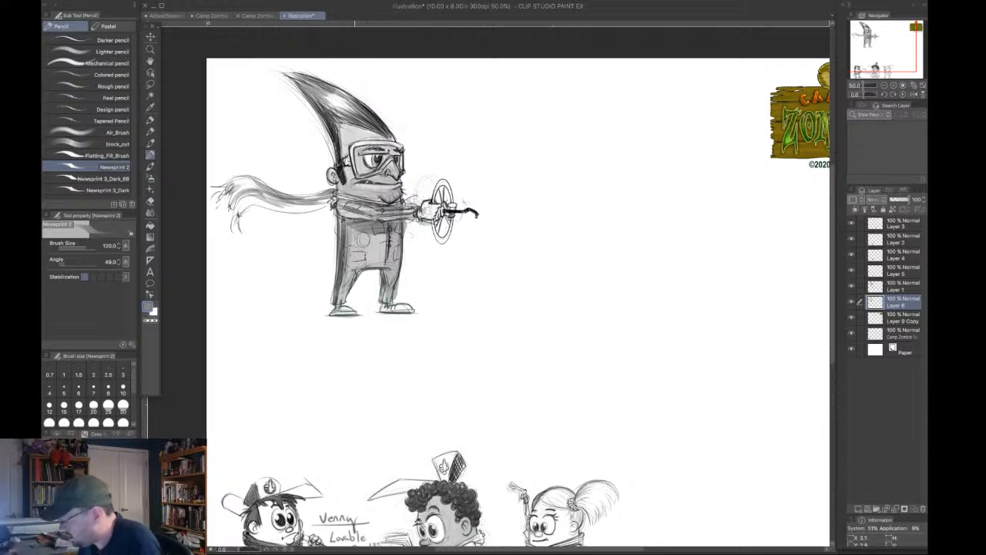
key(bracketleft)
key(bracketleft)
key(bracketleft)
key(bracketleft)
key(bracketleft)
key(bracketleft)
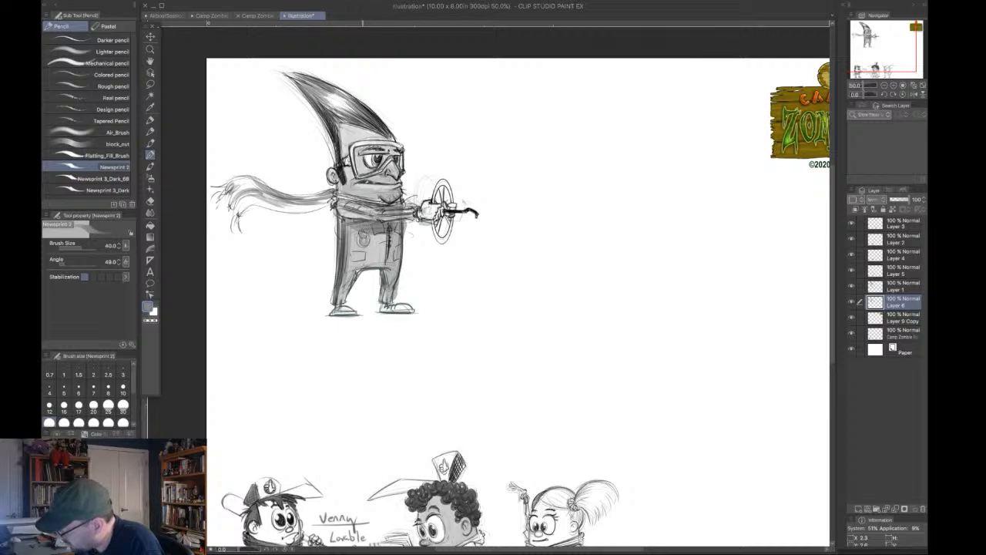
drag(361, 238, 362, 242)
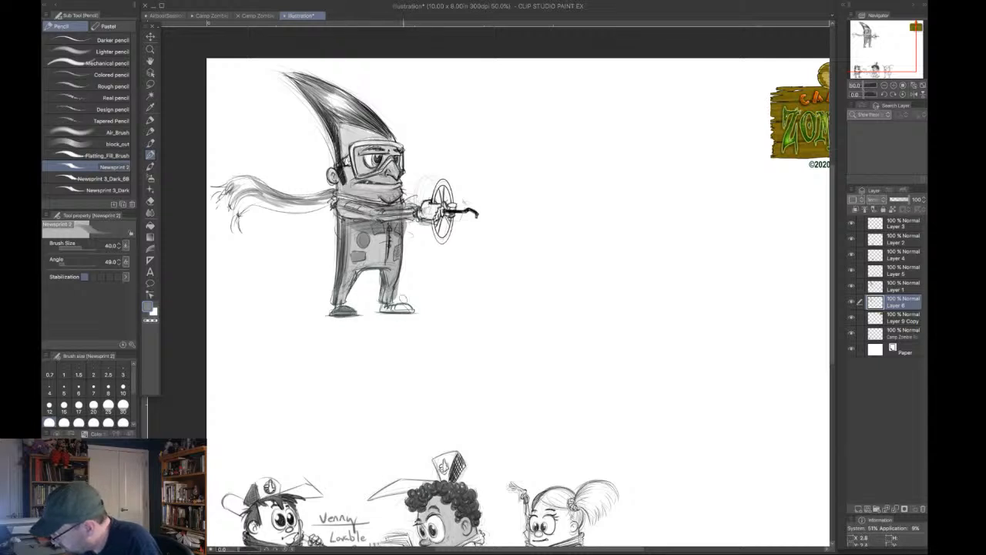
Undo the gray shading on both of the pilot's shoes.
key(ctrl+z)
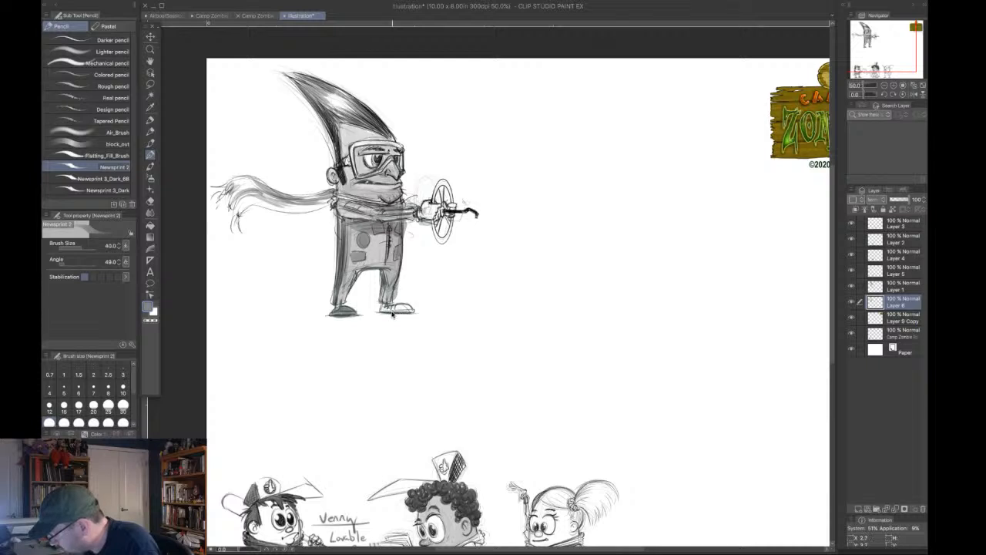
key(ctrl+z)
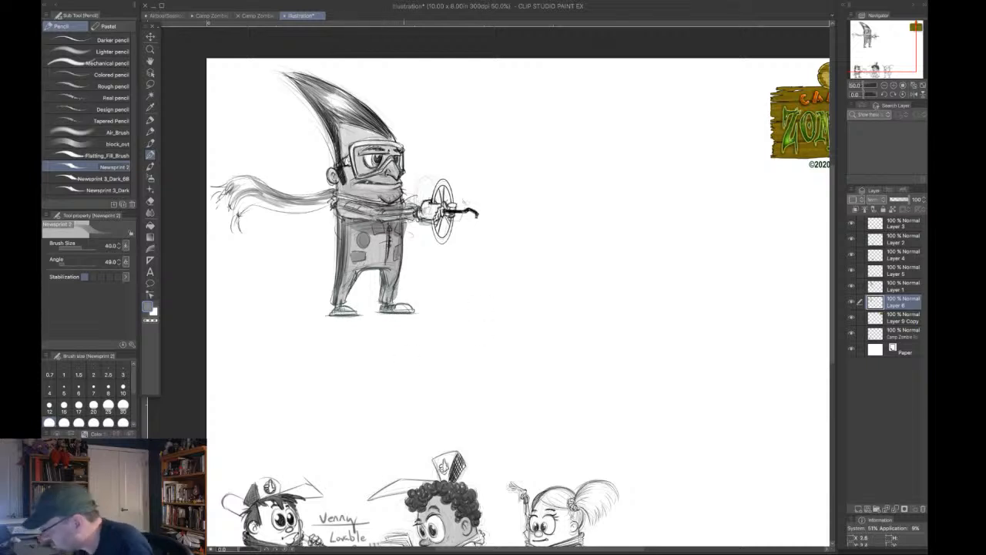
Shade the rim of the pilot's steering wheel and touch up the back of his jumpsuit in gray with Newsprint 2 at size 40.
key(x)
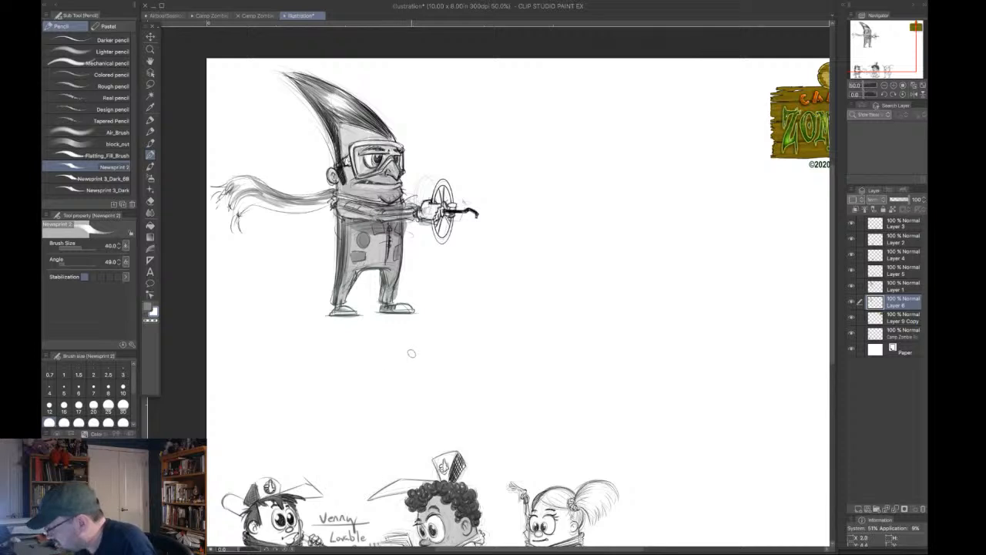
key(x)
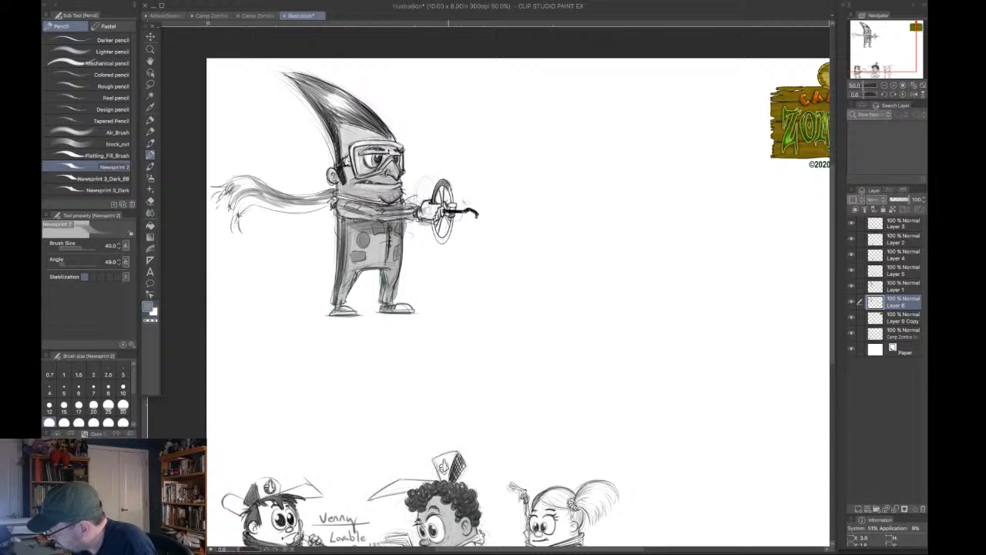
drag(433, 220, 442, 242)
drag(451, 219, 447, 237)
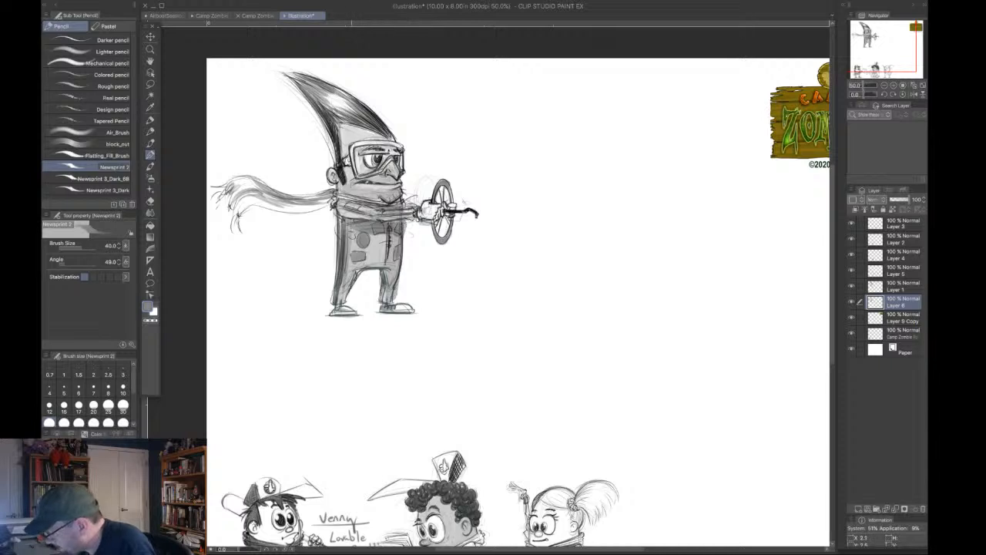
drag(340, 216, 339, 245)
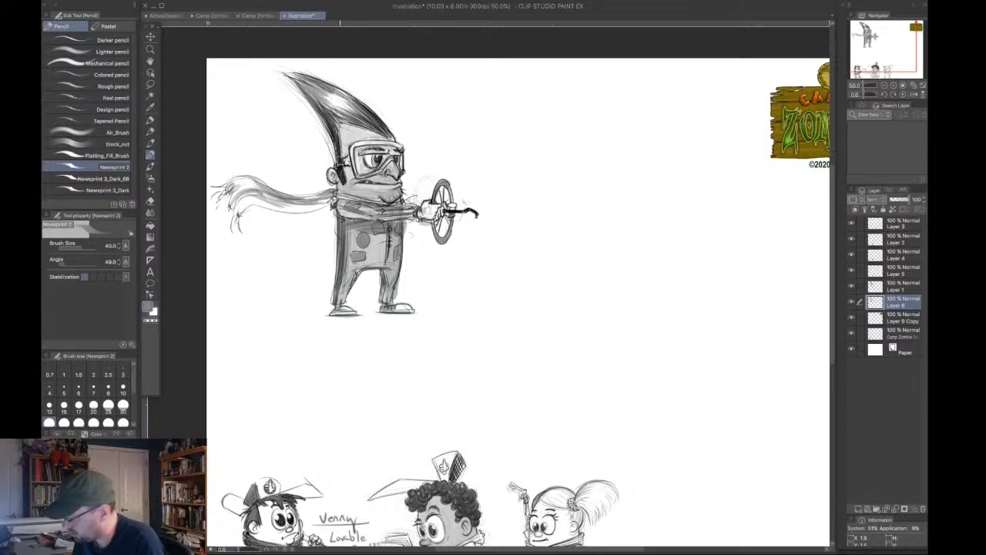
Merge the pilot's Layer 1 down into Layer 6 and check the combined layer by toggling its visibility.
mouse_move(884, 43)
mouse_down()
mouse_move(879, 57)
mouse_move(879, 46)
mouse_up()
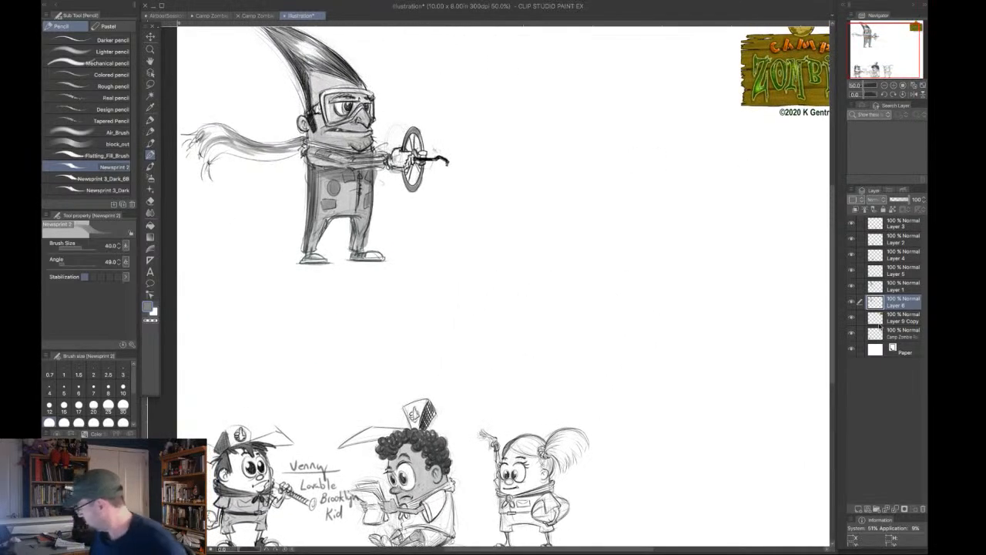
click(895, 287)
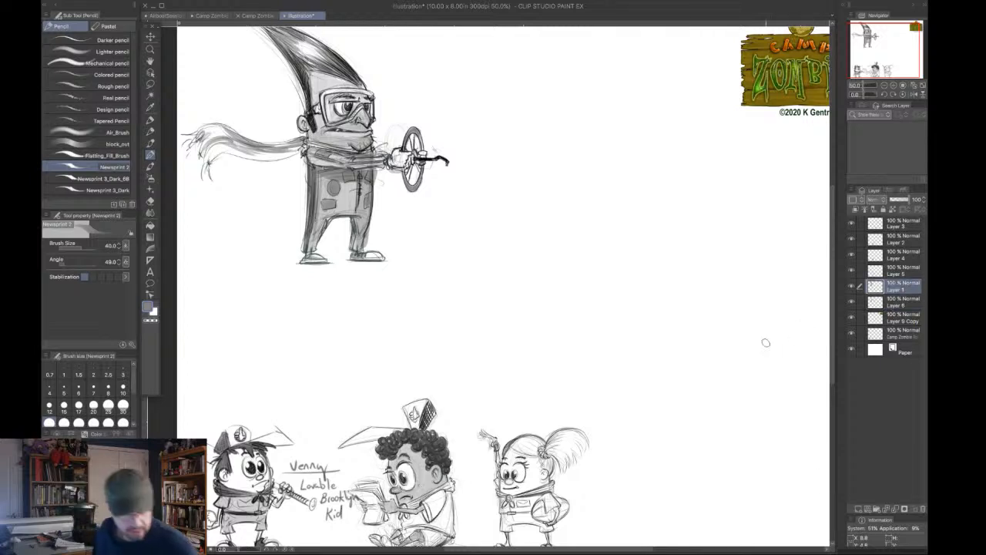
key(super+e)
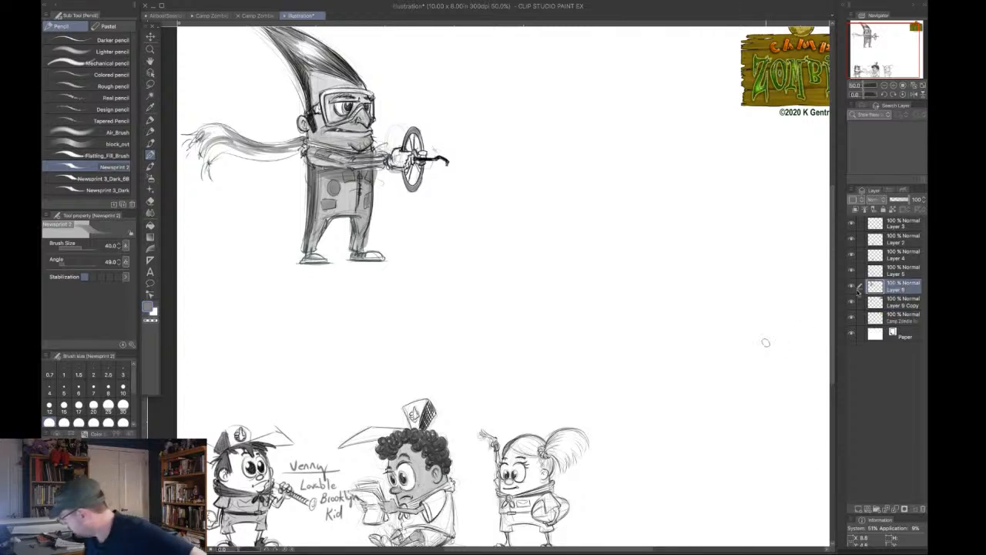
click(852, 287)
click(852, 287)
Check the contents of Layers 4 and 2 by toggling their visibility, and merge Layer 2 down into Layer 4.
click(852, 257)
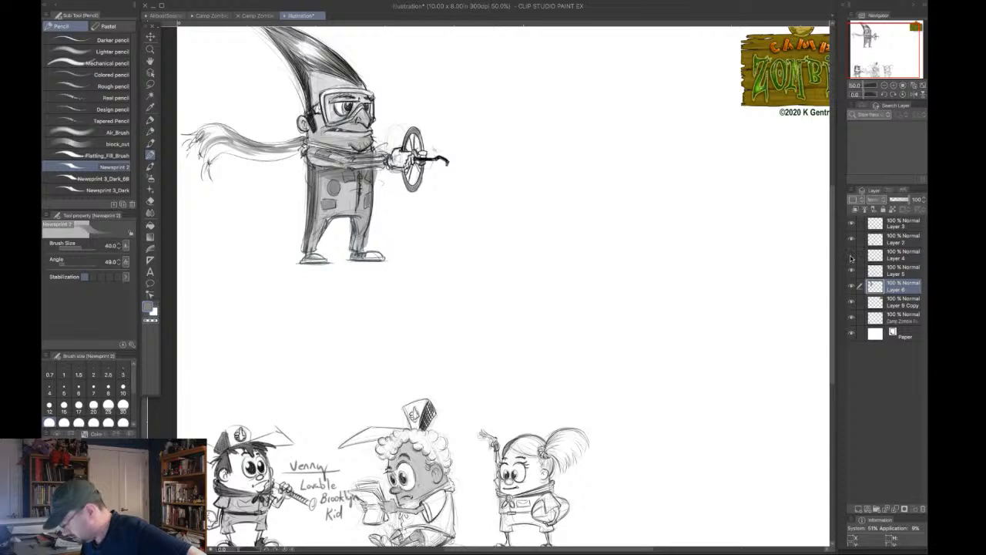
click(852, 257)
click(852, 241)
click(852, 241)
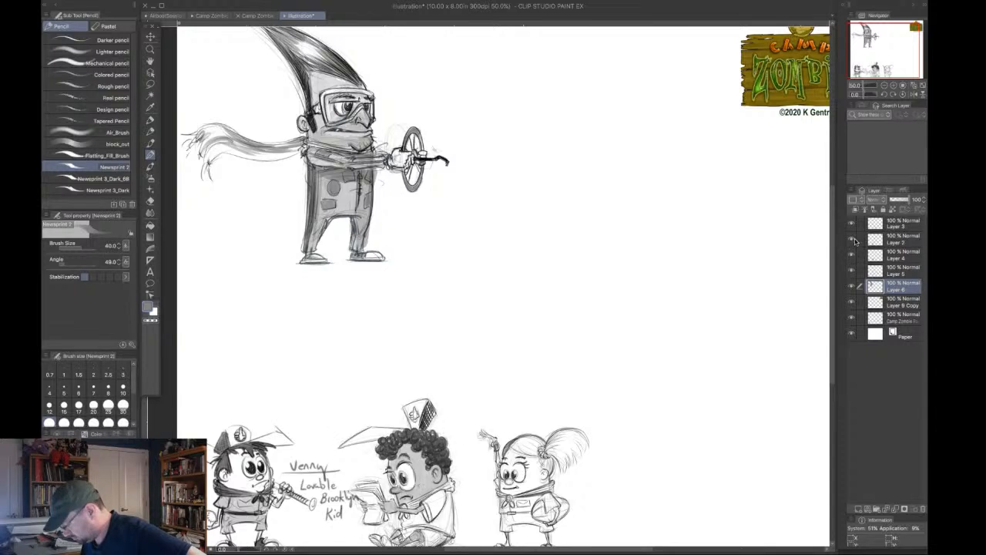
click(875, 242)
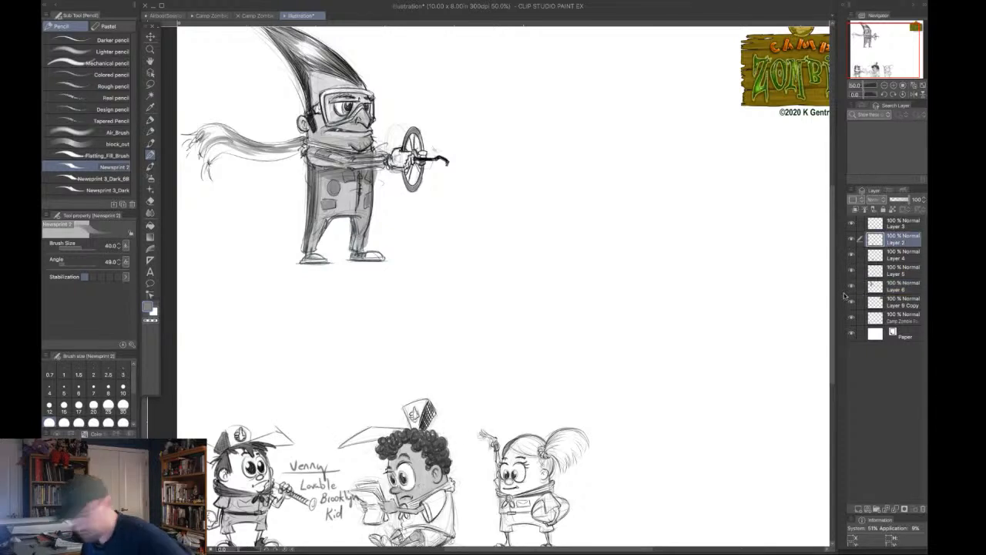
key(ctrl+e)
Compare Layers 4 and 5 by toggling their visibility, and merge the seated boy's Layer 4 down into Layer 5.
click(852, 240)
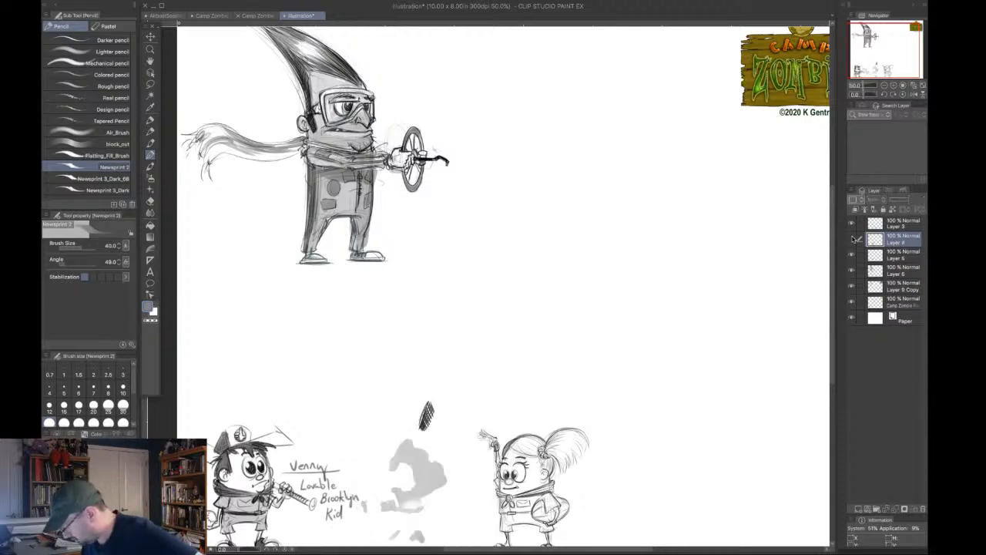
click(852, 240)
click(852, 239)
click(852, 240)
click(852, 240)
click(852, 240)
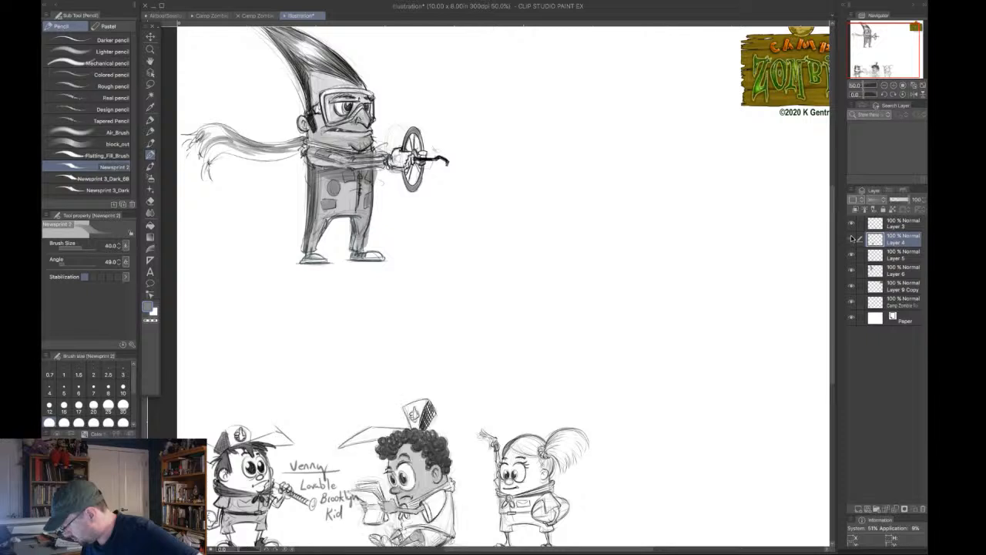
click(851, 254)
click(851, 254)
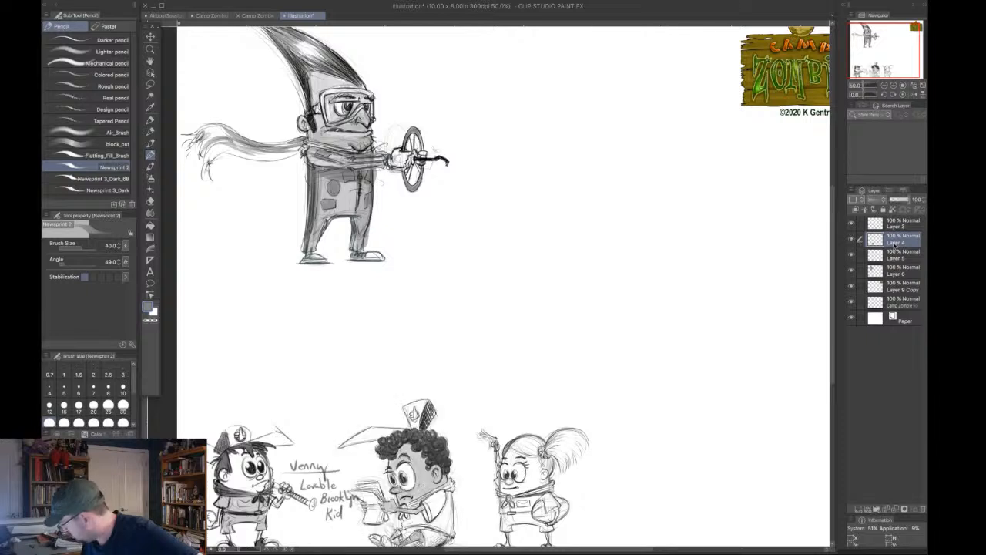
key(ctrl+e)
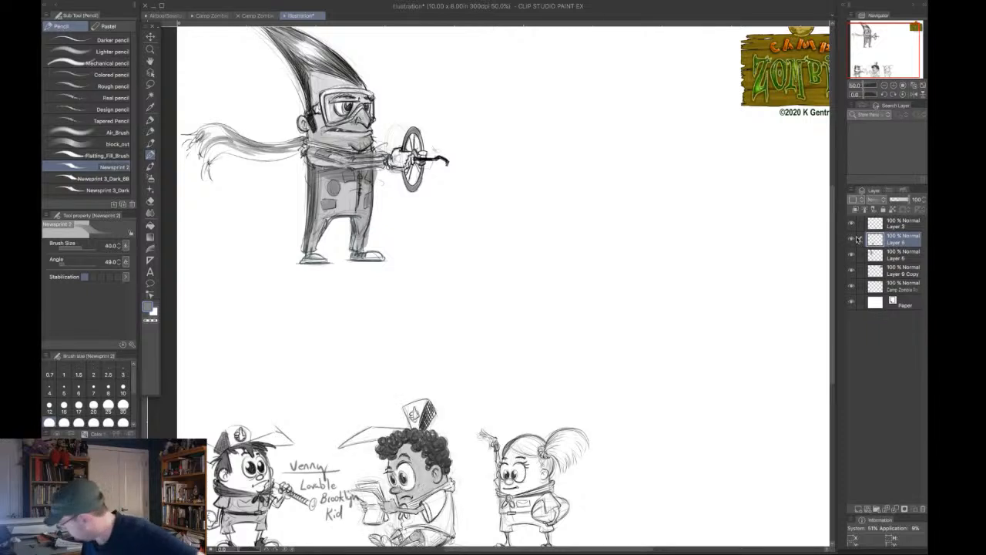
Check Layers 5 and 3, make Layer 3 active, and lighten the drawing color to a lighter gray.
click(852, 239)
click(852, 239)
click(851, 223)
click(852, 223)
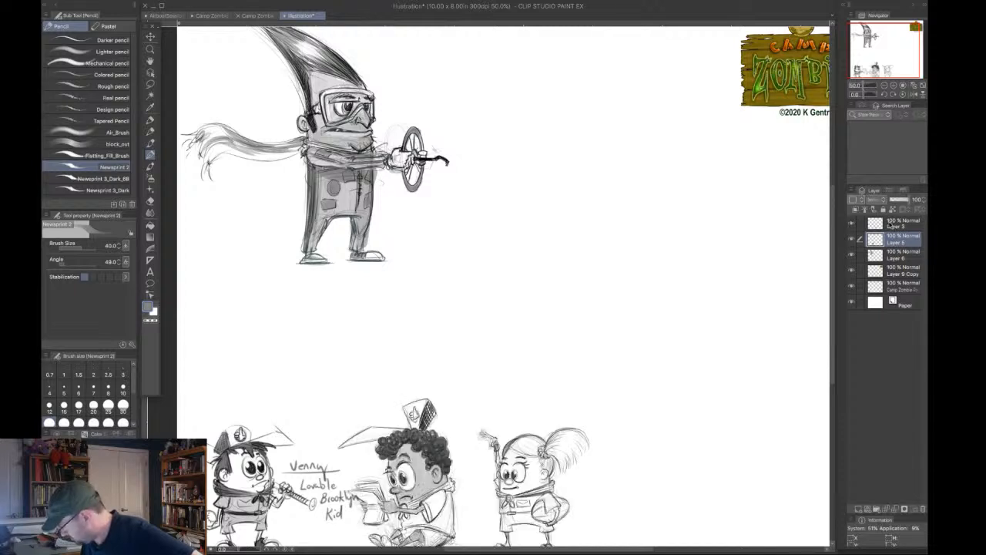
click(894, 225)
drag(880, 53, 888, 60)
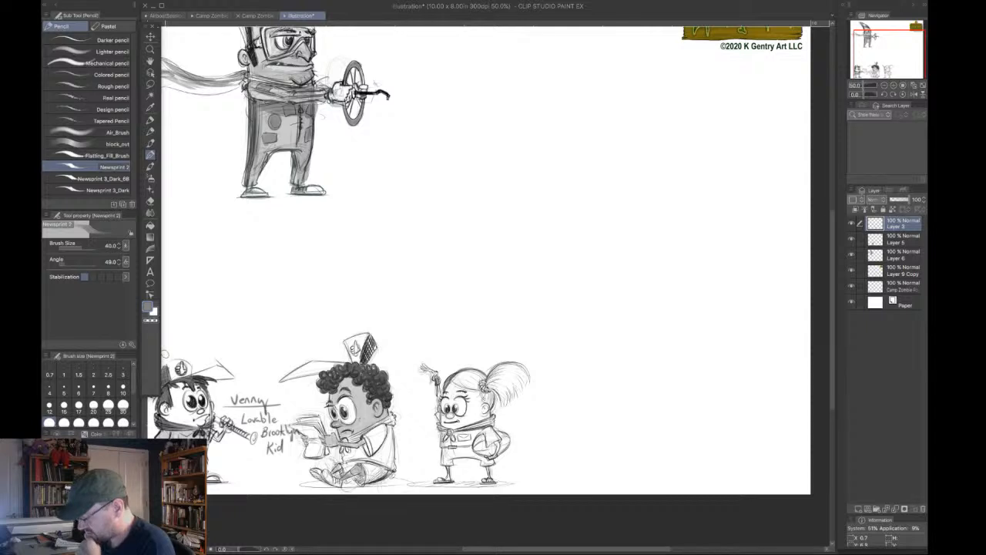
double_click(150, 308)
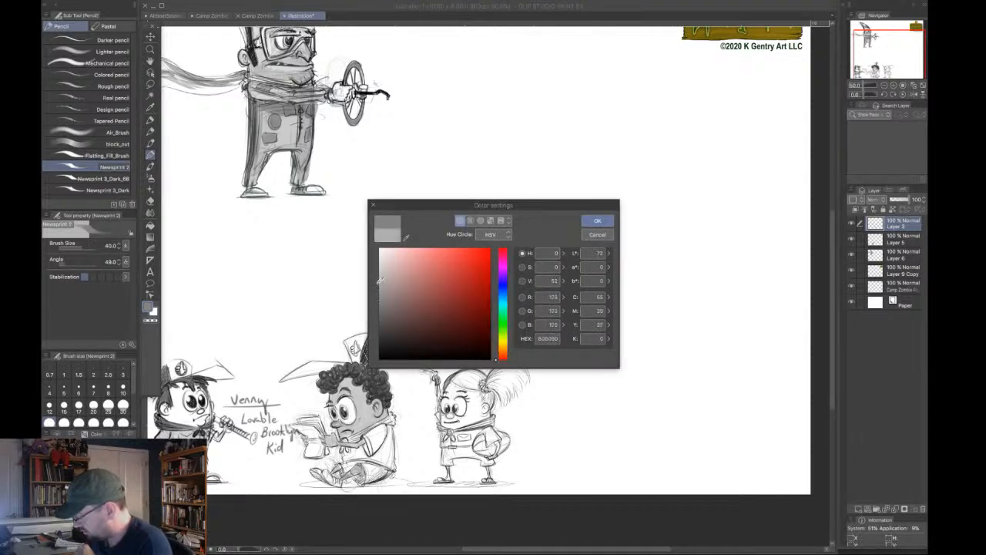
click(595, 220)
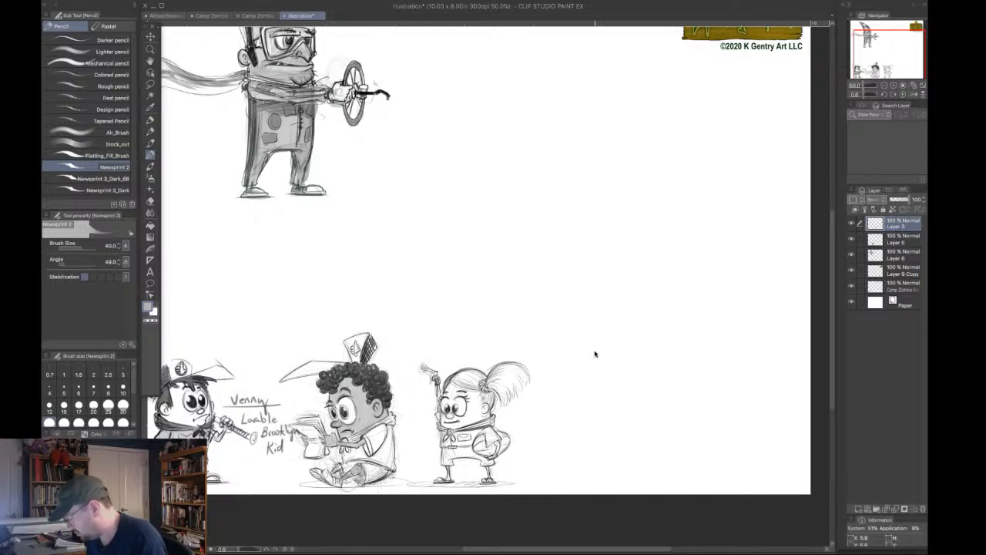
Add a new layer above Layer 5 and shade the girl's ponytail, ball and uniform in light gray with Newsprint 2 at size 40.
click(851, 239)
click(852, 239)
click(891, 241)
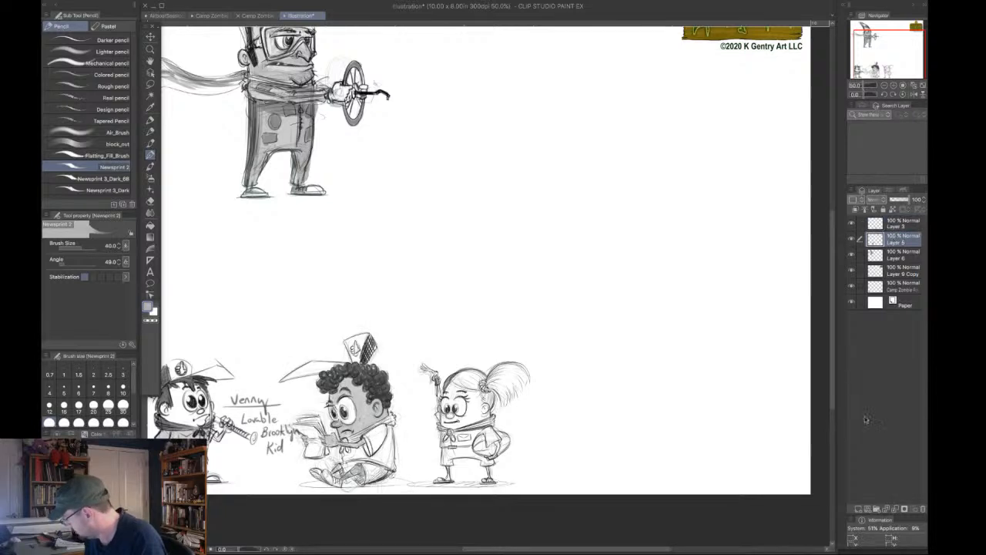
click(857, 507)
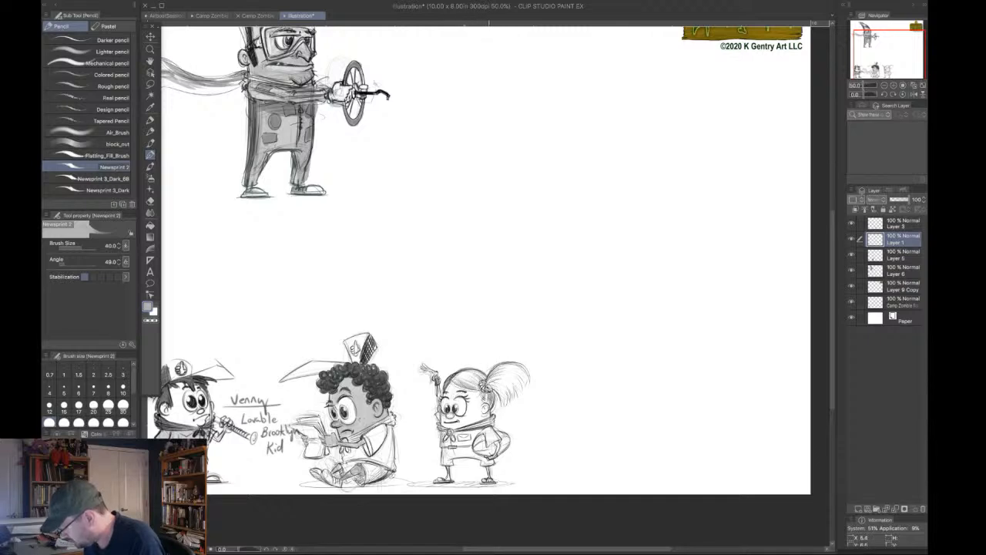
mouse_move(494, 386)
mouse_down()
mouse_move(509, 399)
mouse_move(516, 390)
mouse_move(502, 379)
mouse_move(516, 375)
mouse_move(494, 376)
mouse_move(491, 385)
mouse_move(510, 392)
mouse_move(501, 389)
mouse_up()
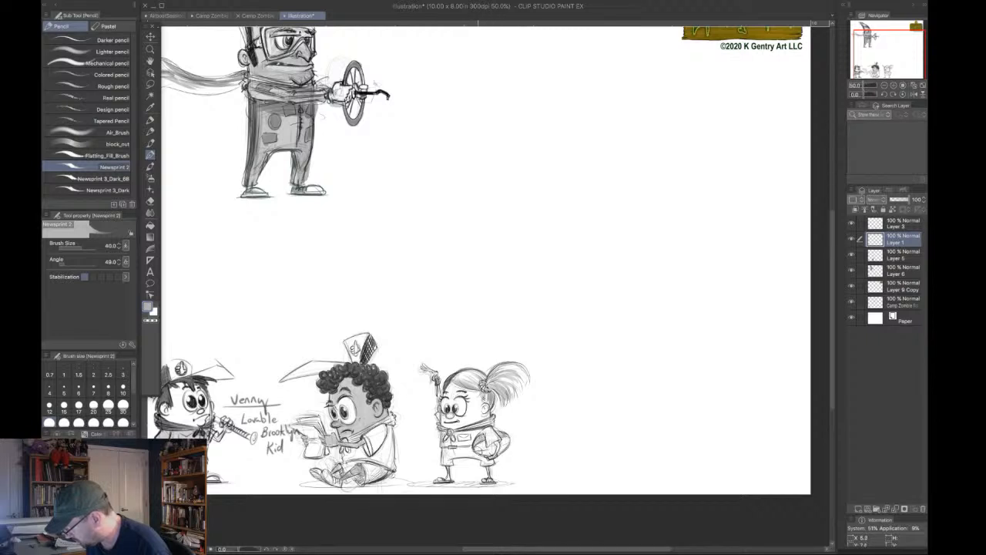
drag(478, 452, 500, 449)
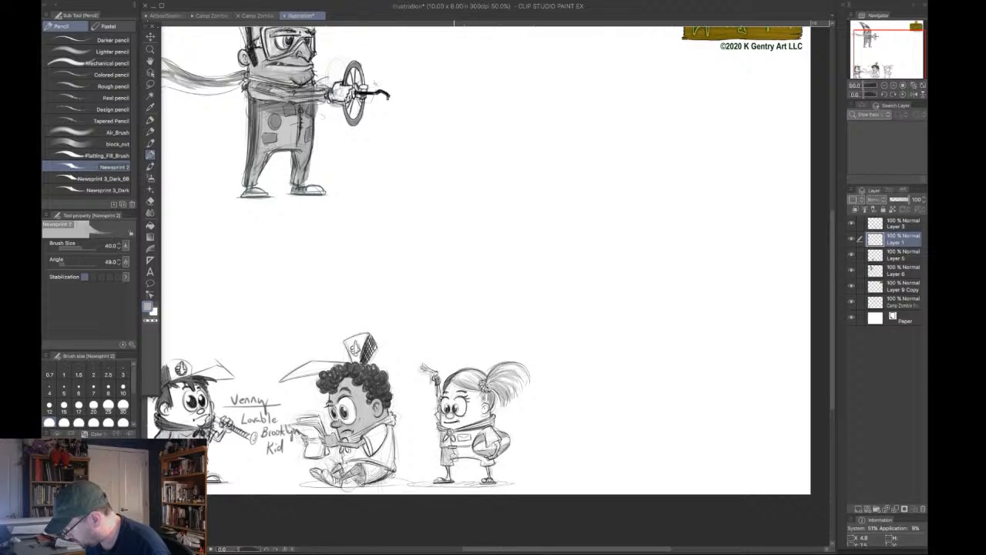
mouse_move(470, 454)
mouse_down()
mouse_move(447, 443)
mouse_move(481, 433)
mouse_up()
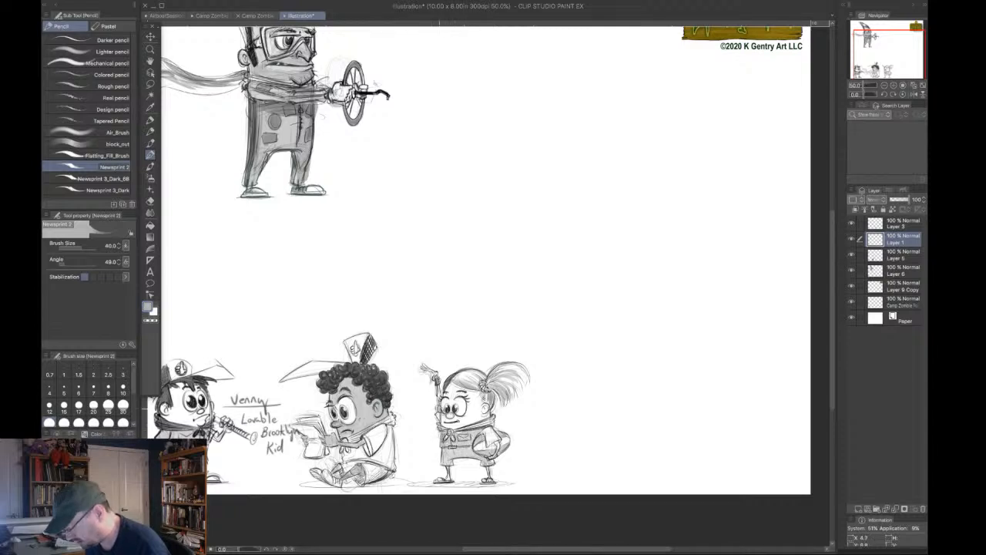
Sample a darker gray from the artwork and shade the girl's neckerchief with Newsprint 2 at size 40.
click(150, 107)
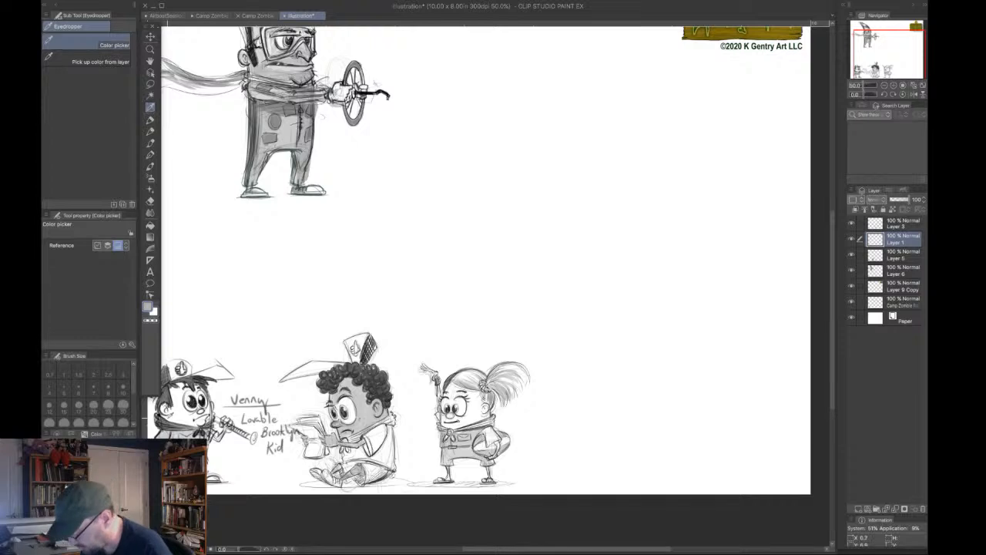
click(150, 168)
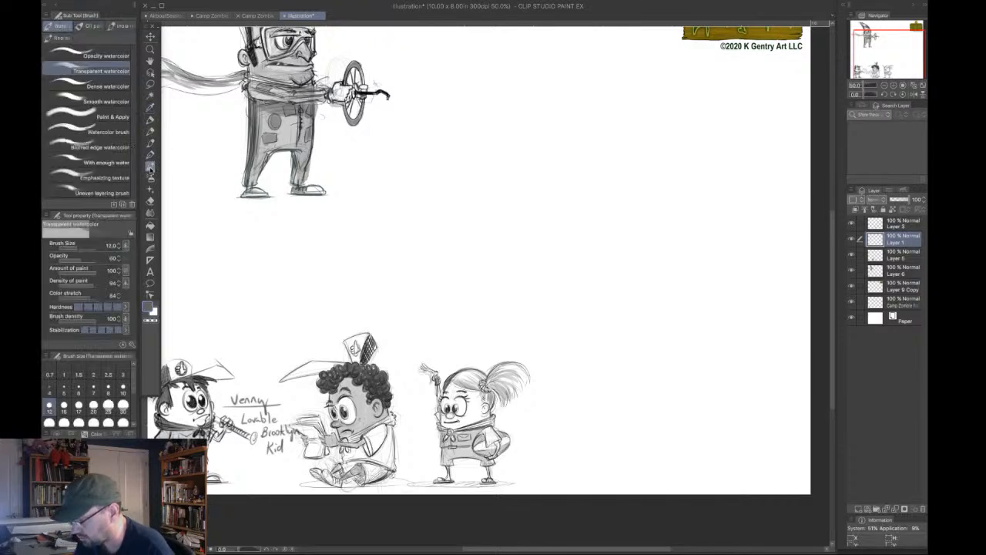
click(151, 155)
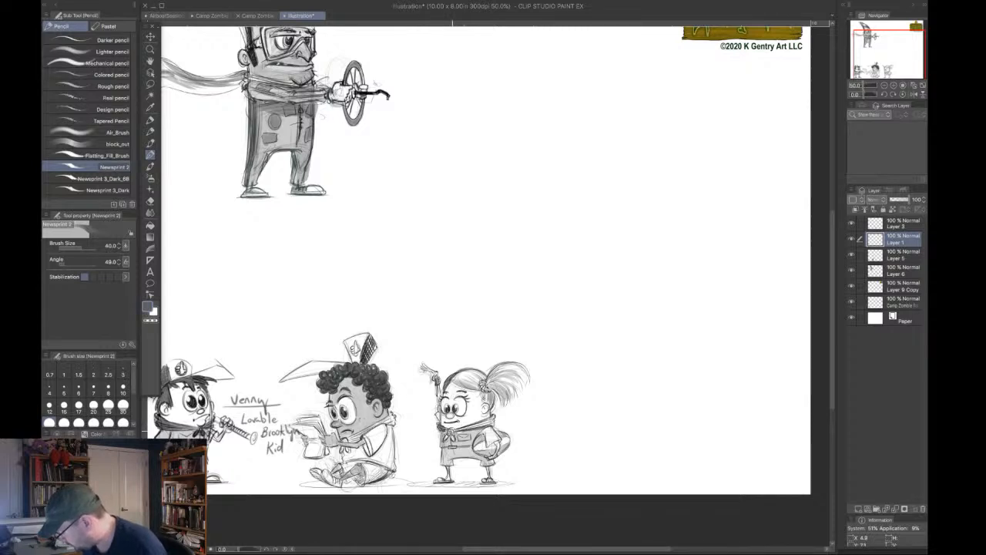
drag(451, 431, 495, 419)
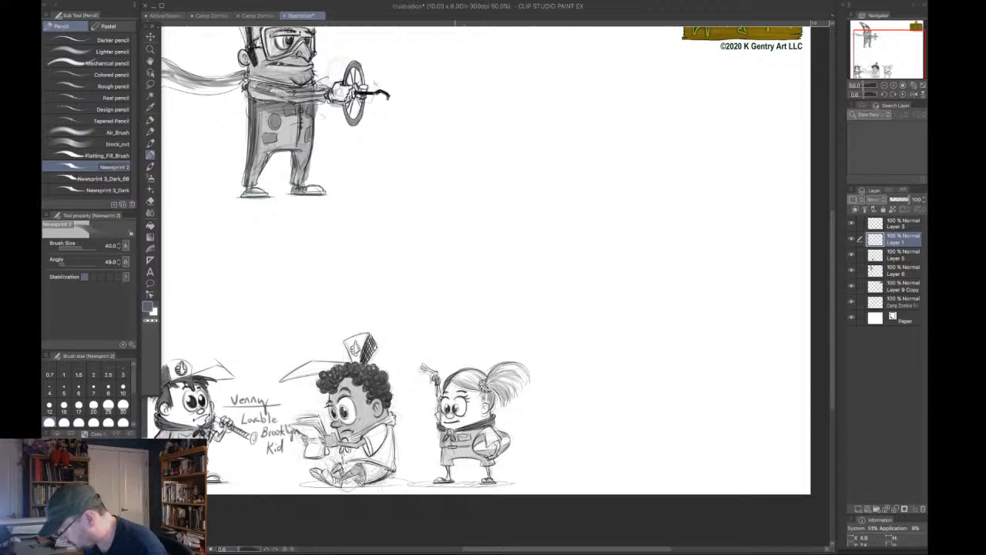
Add a new layer between Layers 5 and 6 and shade the seated boy's shorts, neckerchief and shirt in dark gray.
click(852, 255)
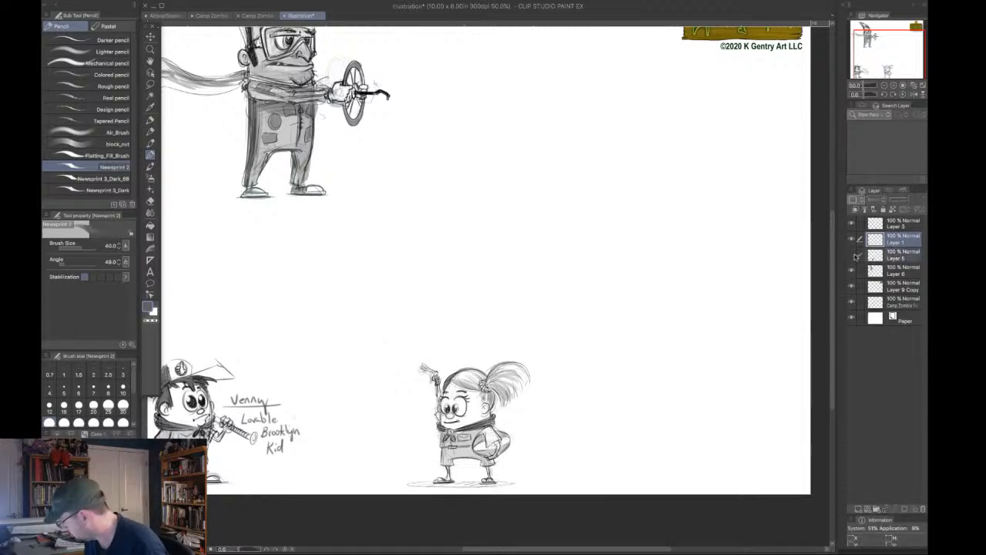
click(852, 255)
click(893, 272)
click(858, 508)
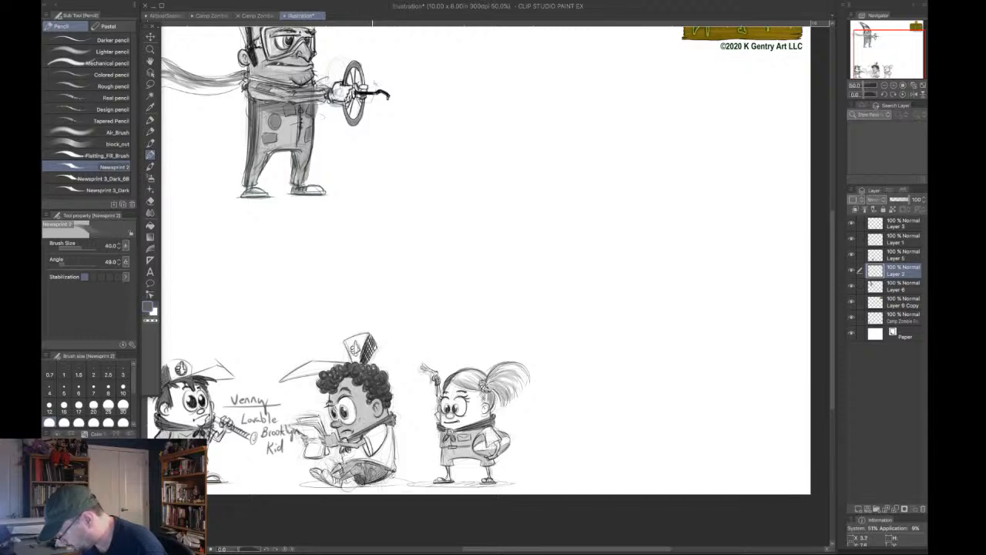
drag(373, 467, 382, 471)
drag(342, 476, 356, 486)
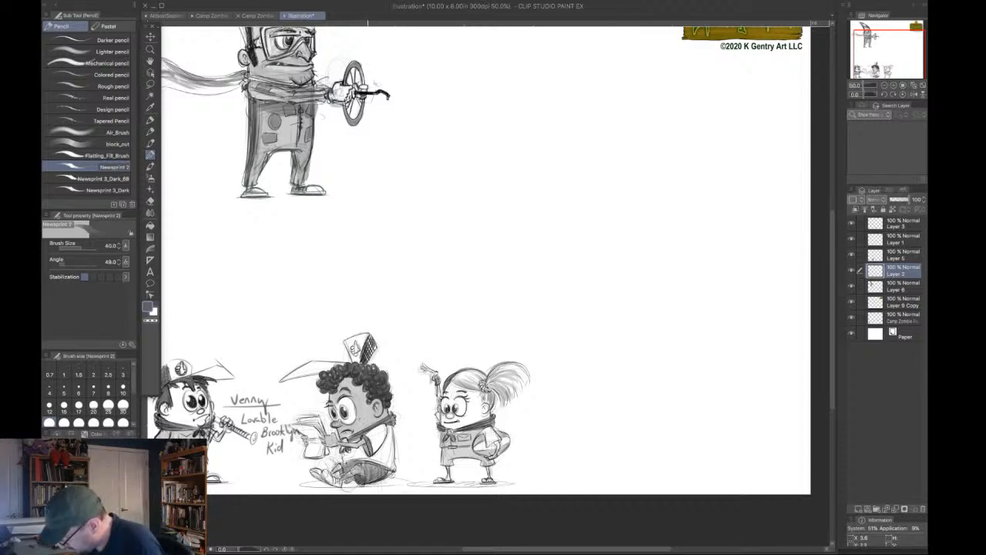
mouse_move(364, 439)
mouse_down()
mouse_move(373, 452)
mouse_move(384, 440)
mouse_move(376, 458)
mouse_move(387, 447)
mouse_move(343, 458)
mouse_move(361, 461)
mouse_up()
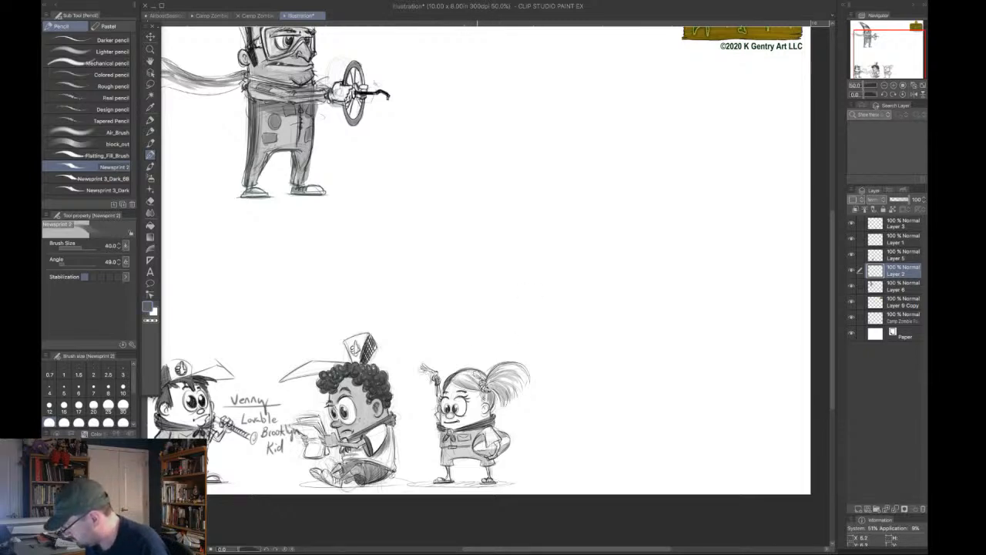
Merge the seated boy's Layer 5 down into the shading Layer 2 beneath it.
click(851, 257)
click(852, 255)
click(891, 261)
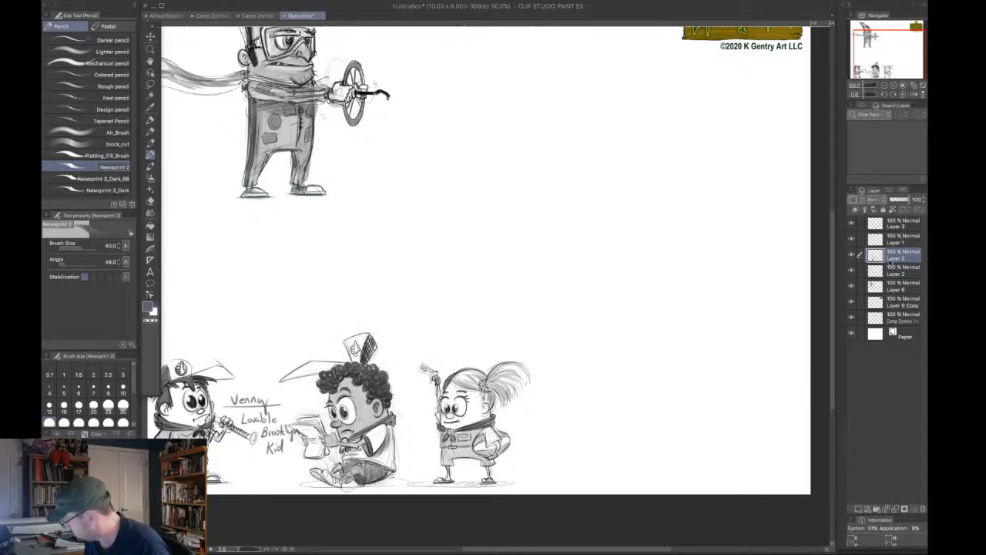
key(ctrl+e)
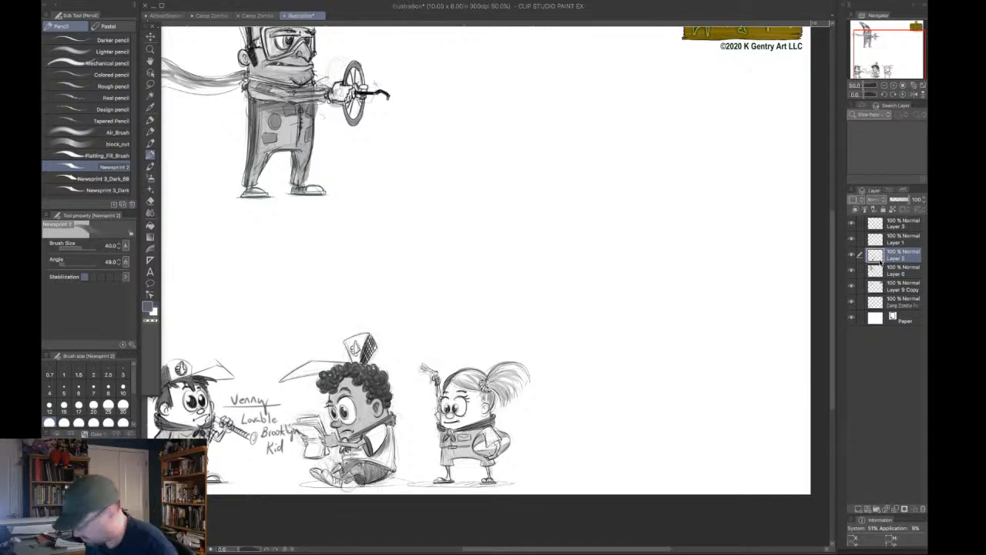
click(151, 49)
click(150, 83)
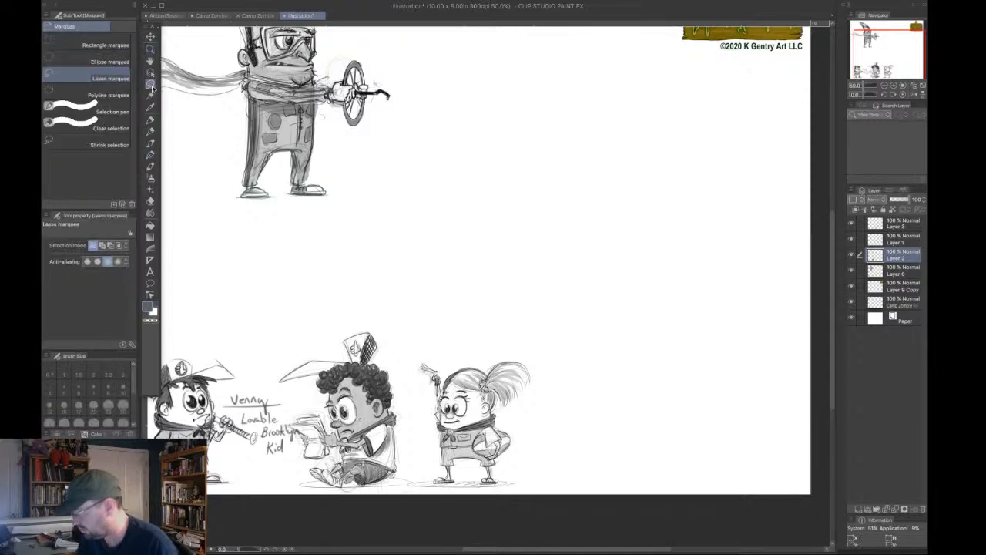
click(850, 270)
click(851, 269)
click(851, 255)
click(852, 255)
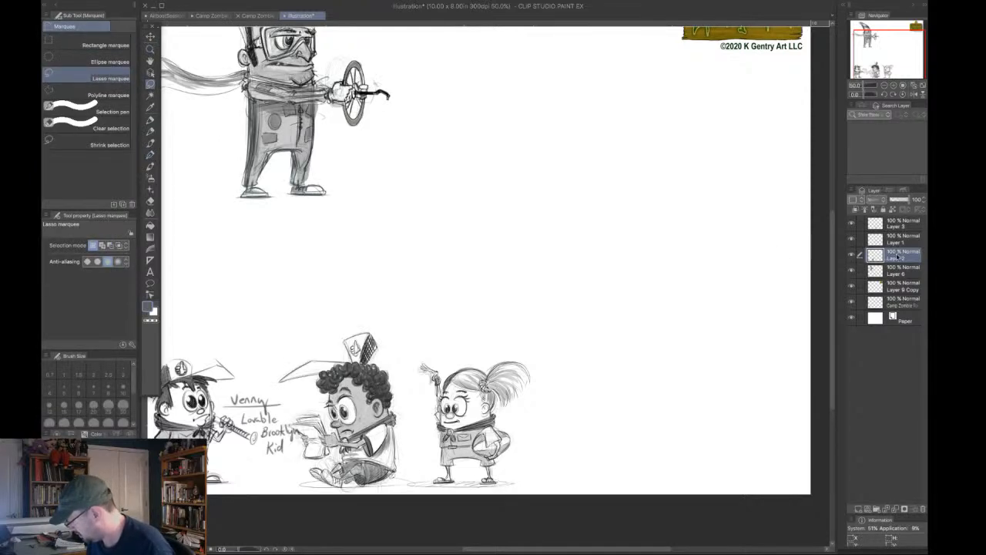
mouse_move(442, 379)
mouse_down()
mouse_move(557, 353)
mouse_move(471, 435)
mouse_up()
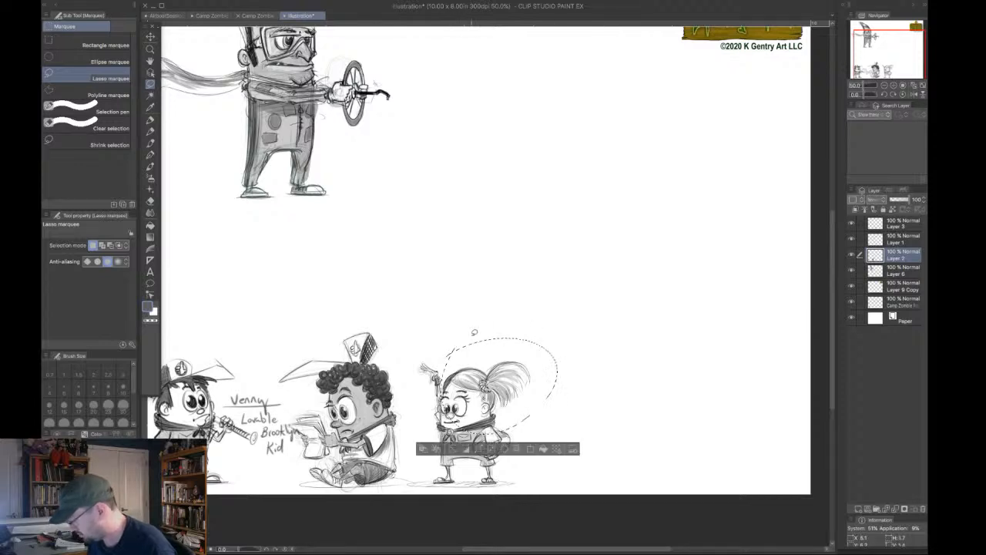
click(538, 359)
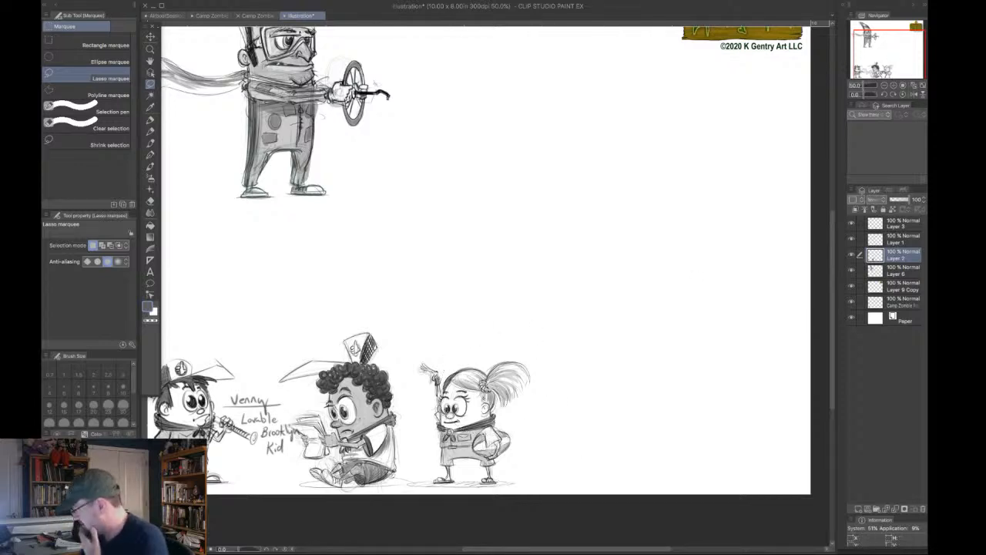
Move the standing boy's layer above the logo layer and shift the masked man and both boys slightly right together.
click(884, 86)
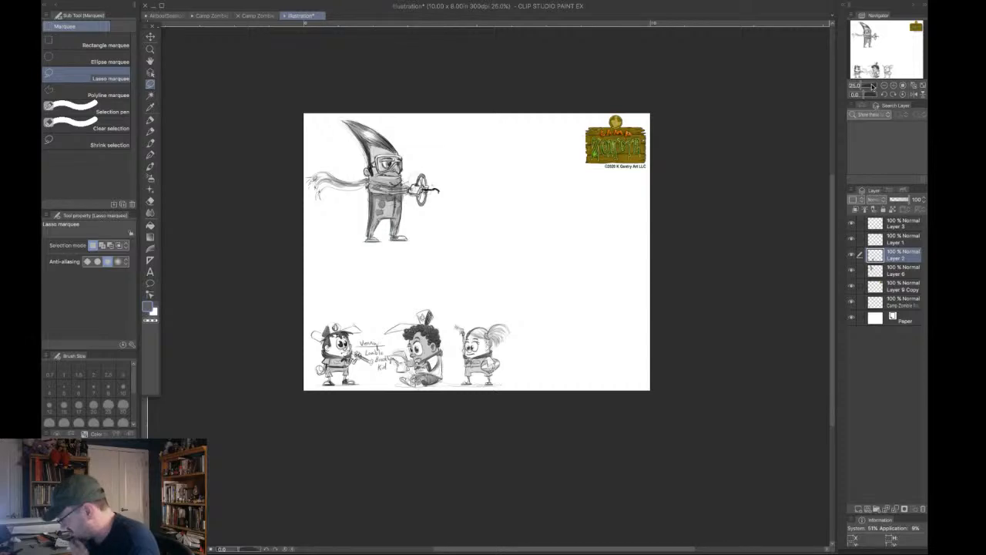
drag(883, 305, 892, 273)
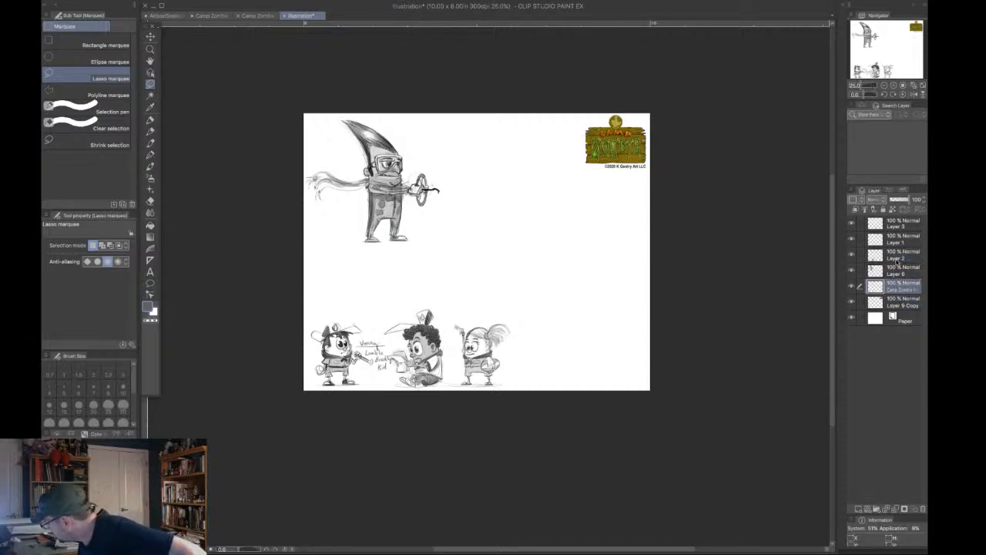
shift+click(898, 258)
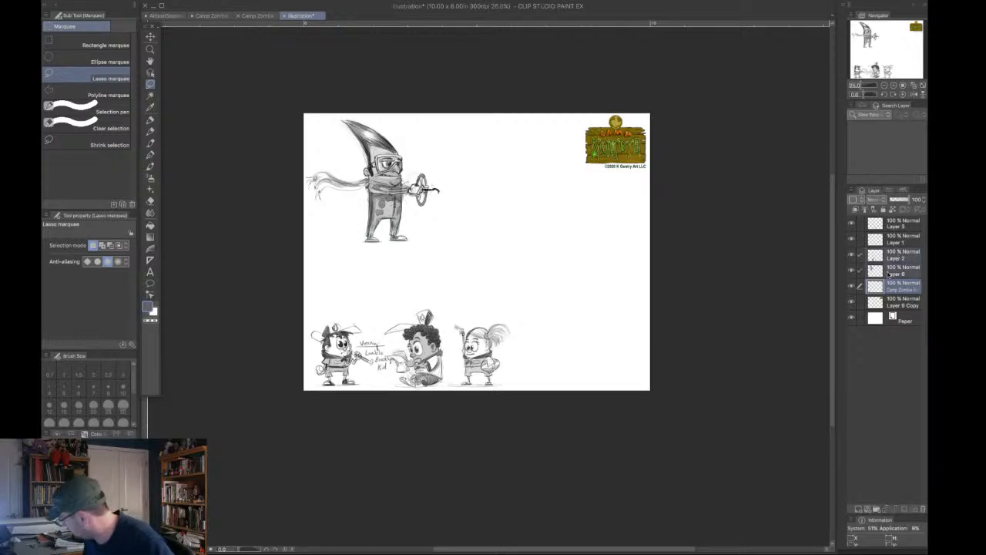
key(k)
mouse_move(418, 342)
mouse_down()
mouse_move(433, 286)
mouse_move(431, 340)
mouse_up()
Move the masked man's Layer 6 to the top of the layer stack and merge the girl's Layer 3 down into Layer 1.
click(893, 276)
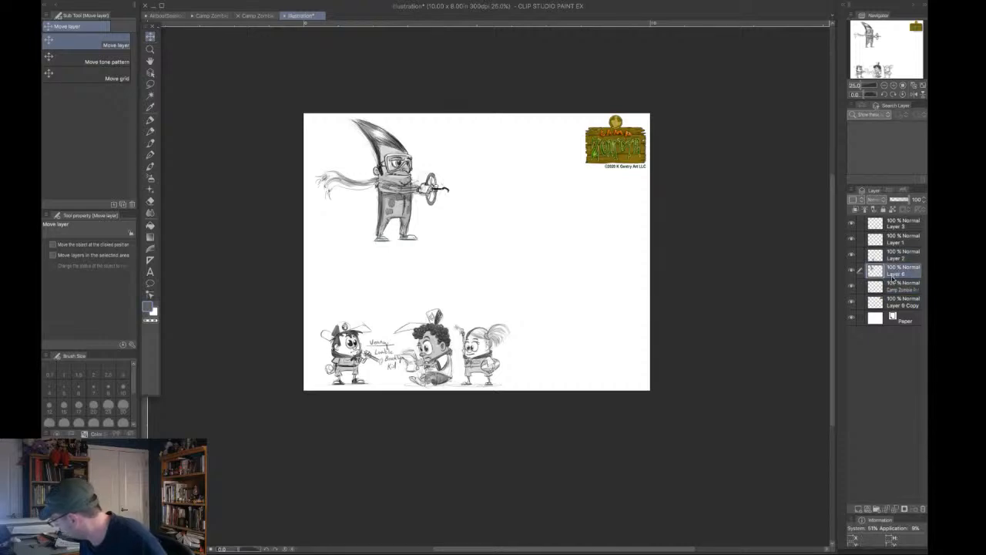
drag(894, 269, 893, 224)
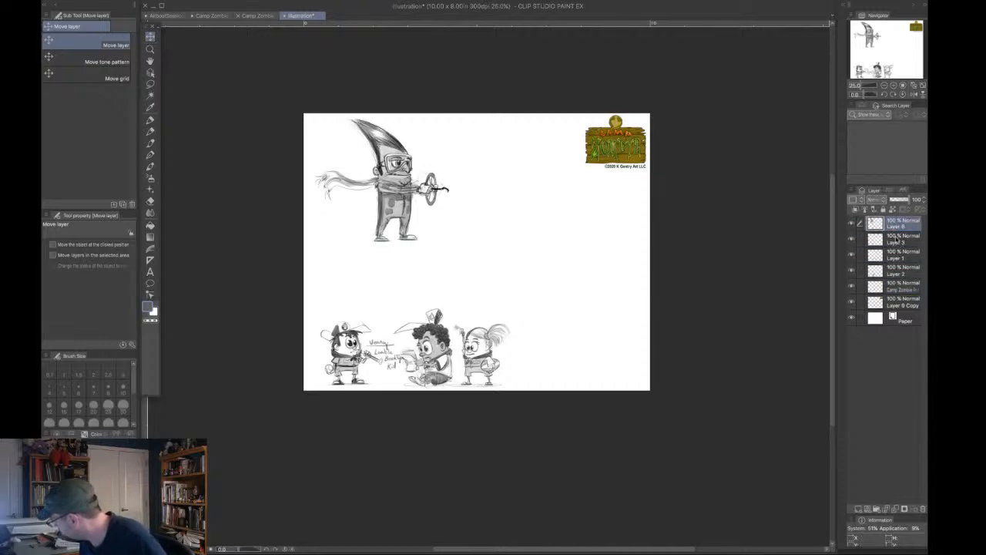
shift+click(901, 288)
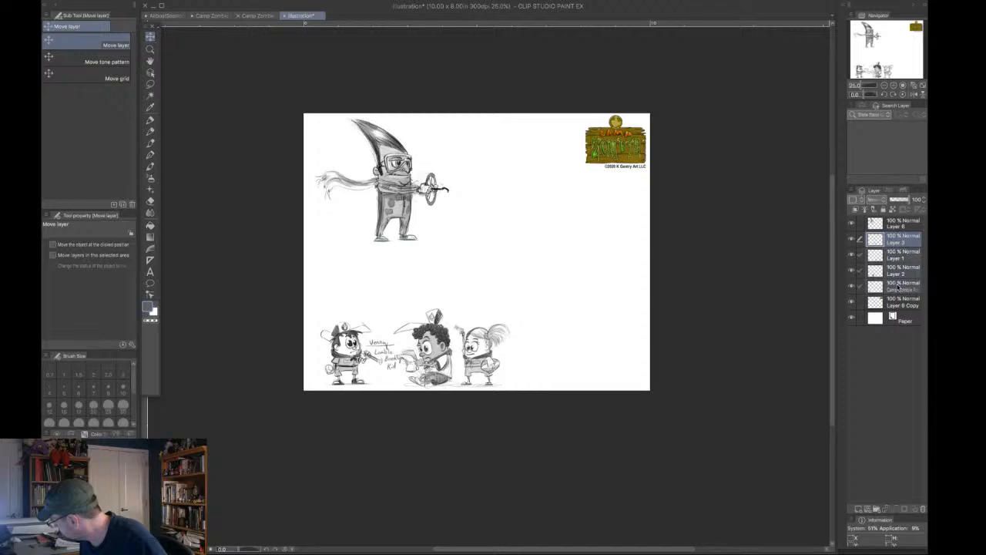
click(851, 240)
click(851, 240)
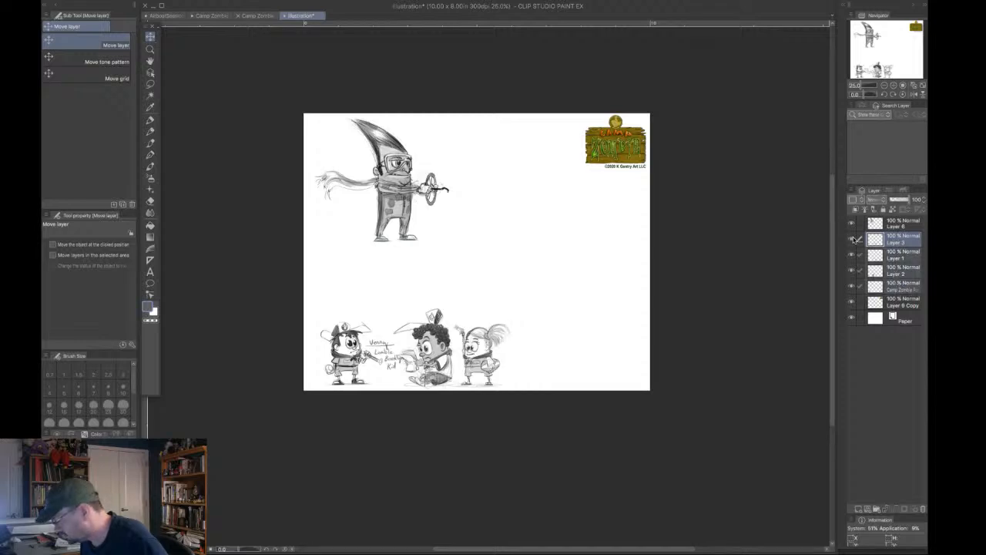
click(897, 242)
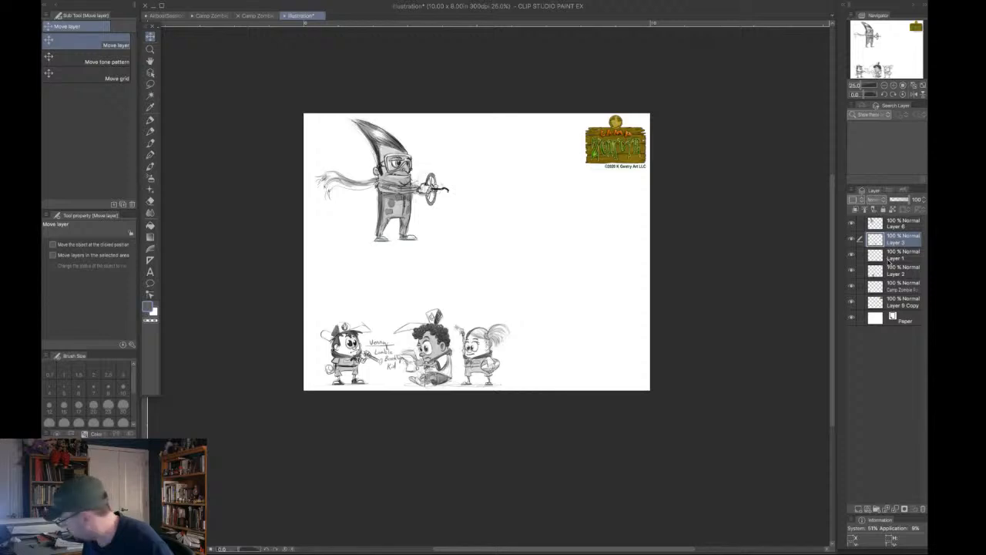
key(ctrl+e)
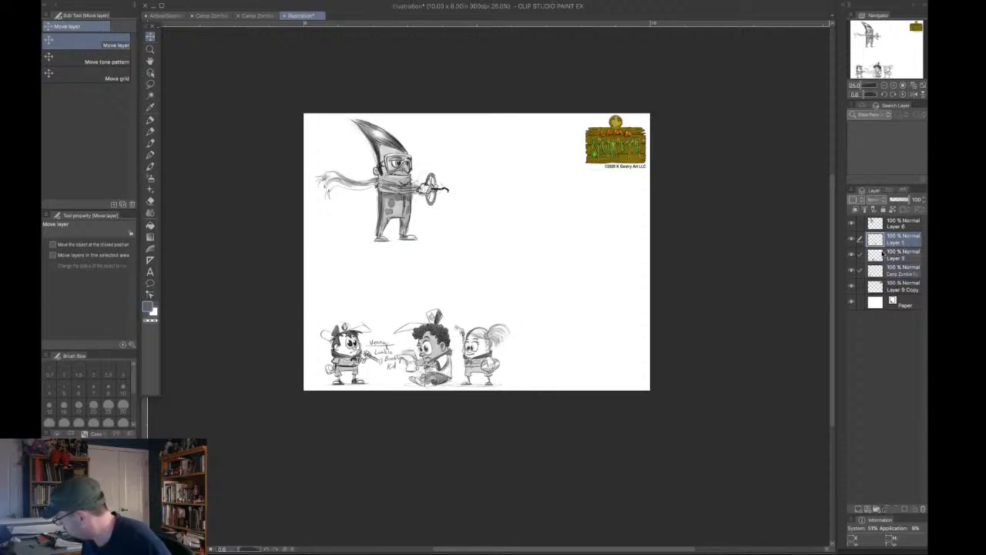
Line up the characters across the middle of the page, with the masked man at far left and the kids spaced to his right.
drag(456, 362, 571, 292)
click(903, 222)
drag(395, 192, 375, 270)
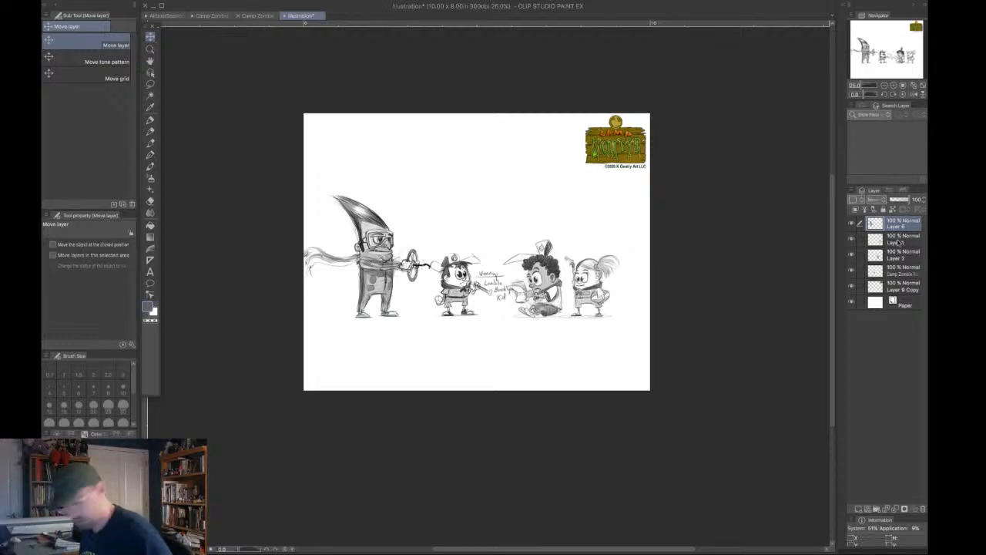
click(897, 242)
shift+click(899, 274)
drag(550, 299, 571, 300)
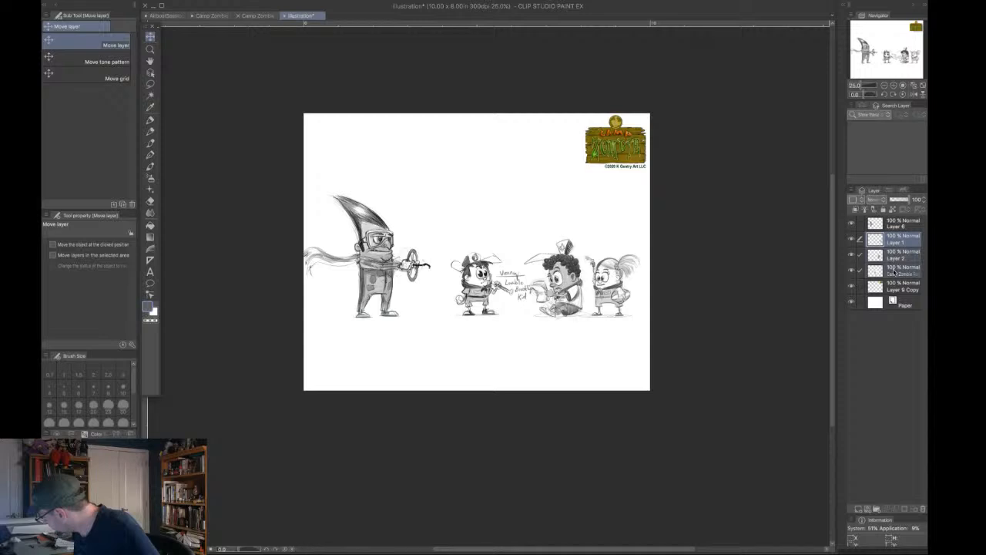
Lasso the handwritten note between the two boys on the standing boy's layer, delete it and clear the selection.
click(894, 271)
click(853, 272)
click(854, 271)
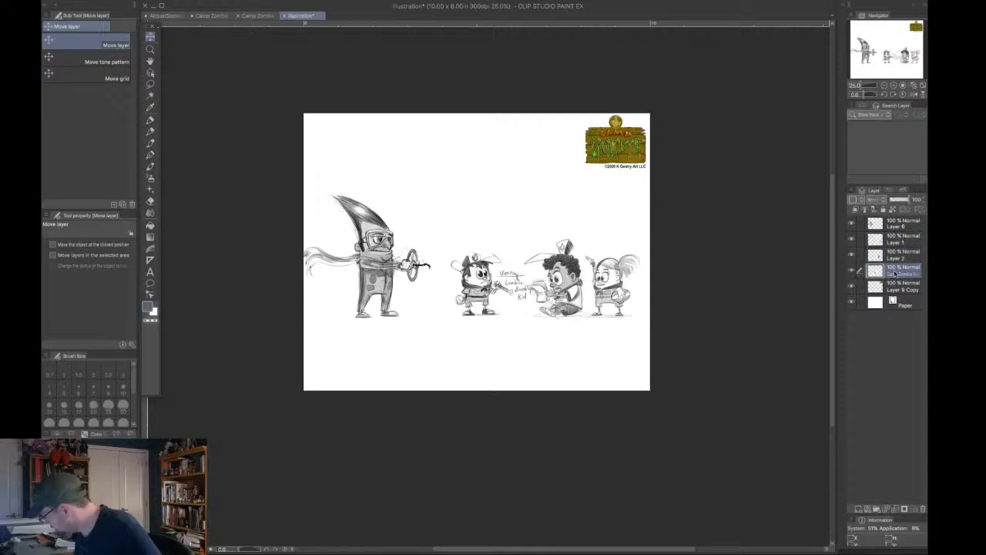
click(150, 83)
mouse_move(515, 260)
mouse_down()
mouse_move(498, 270)
mouse_move(516, 279)
mouse_move(501, 264)
mouse_move(535, 318)
mouse_move(518, 241)
mouse_move(512, 249)
mouse_up()
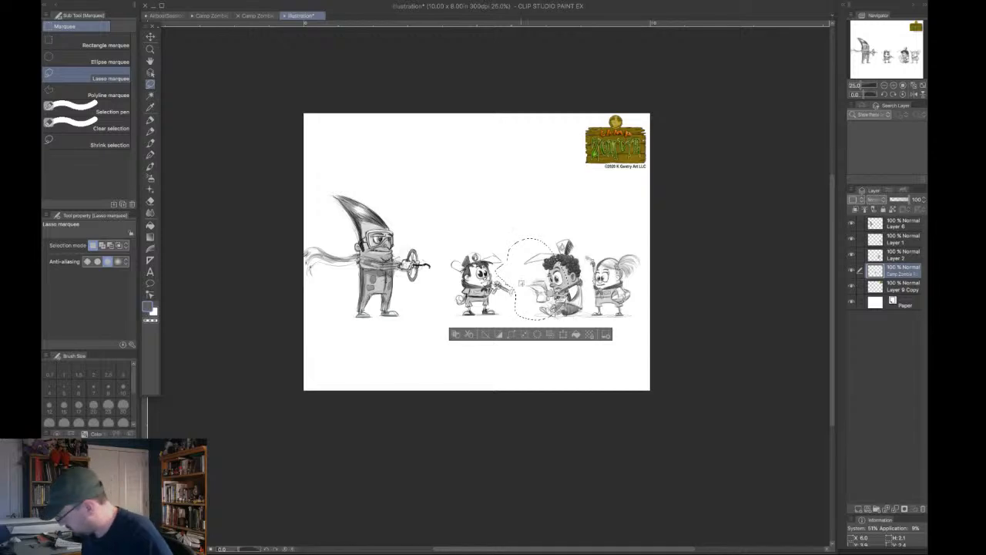
key(super+d)
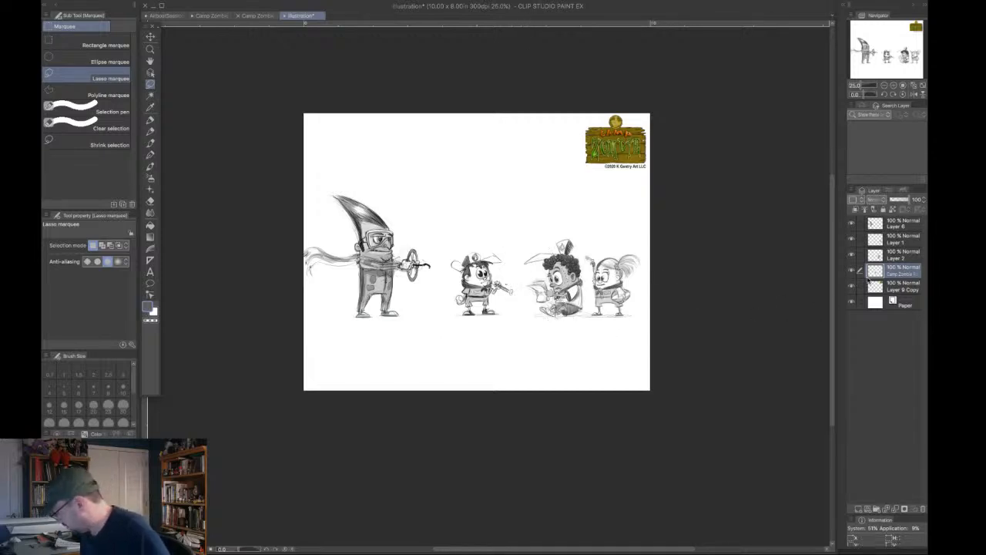
Move the girl's Layer 1 and the seated boy's Layer 2 together toward the page's right edge, widening the gap beside the standing boy.
click(899, 255)
shift+click(899, 240)
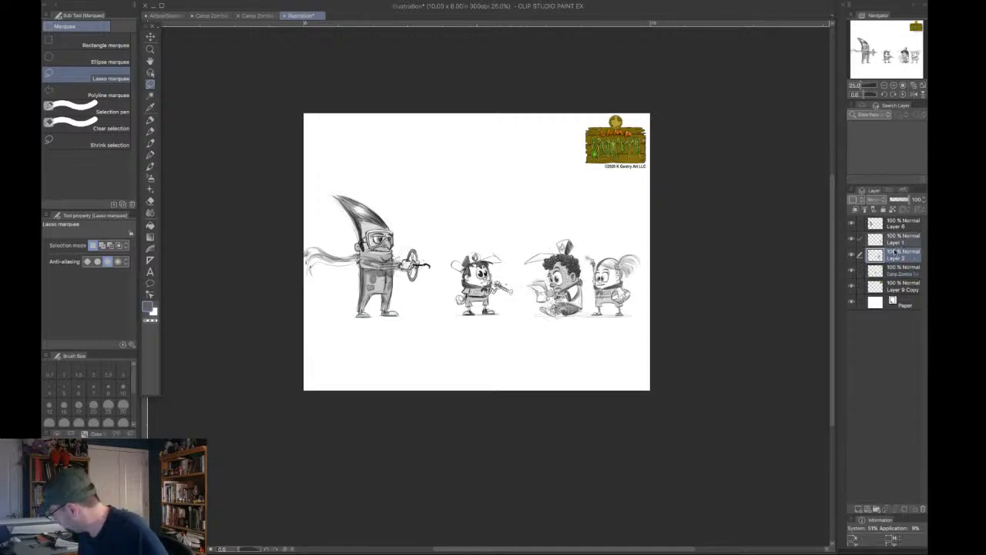
click(150, 36)
drag(612, 322, 595, 322)
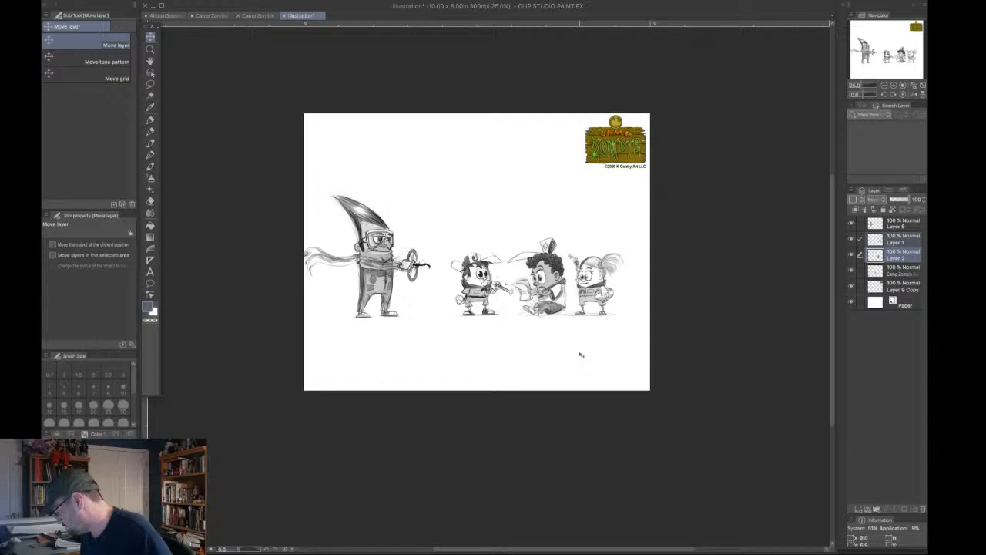
drag(597, 295, 646, 294)
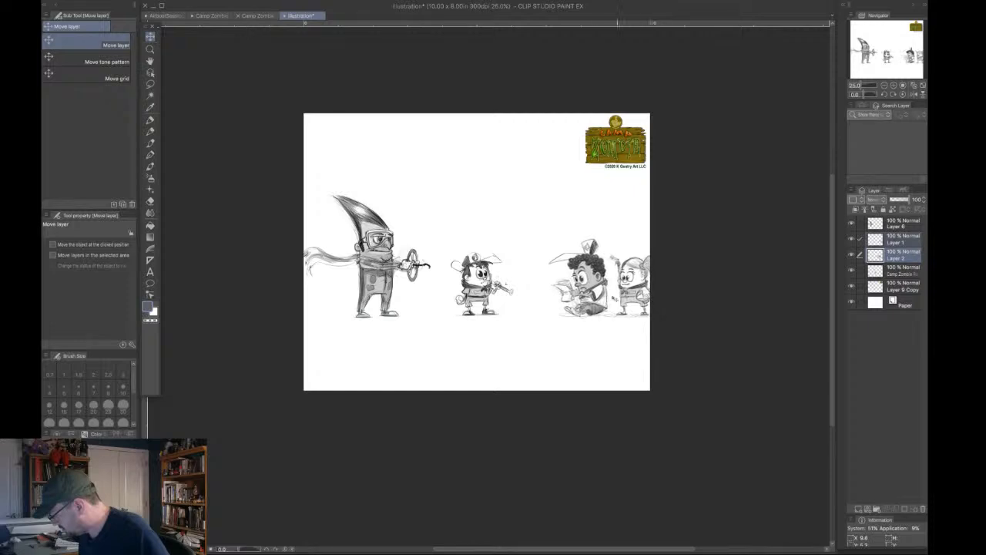
Place the girl between the two boys and shift the seated boy slightly right.
click(899, 242)
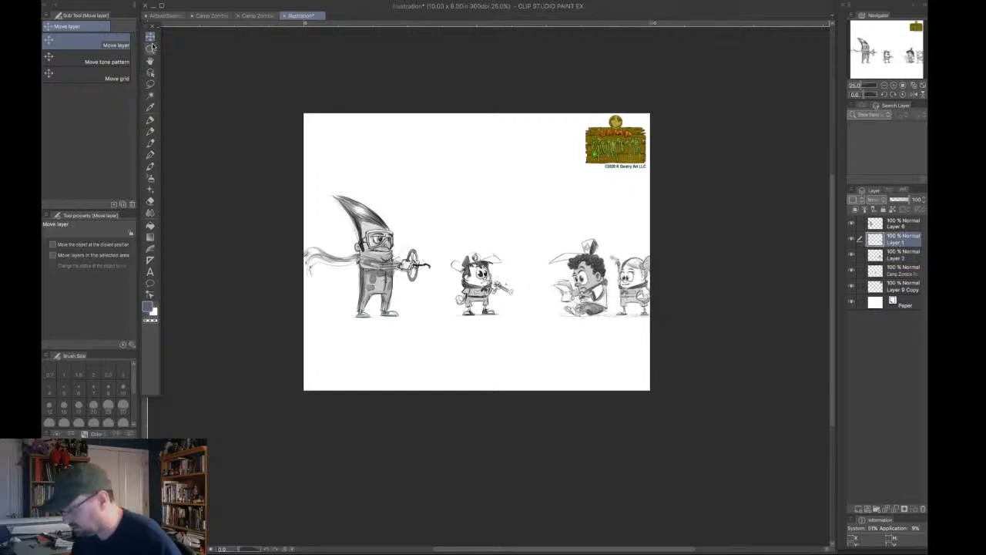
drag(621, 311, 538, 301)
click(899, 255)
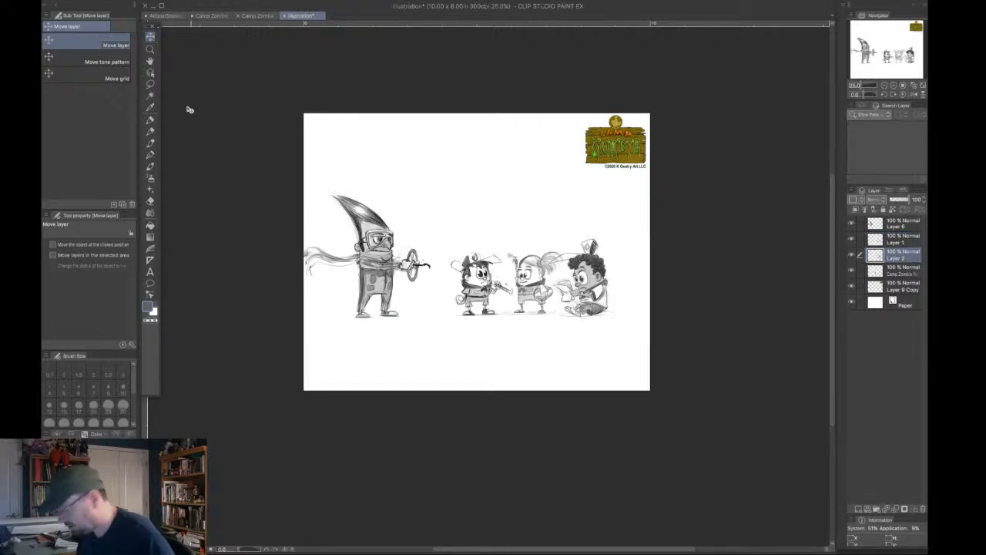
drag(604, 293, 630, 297)
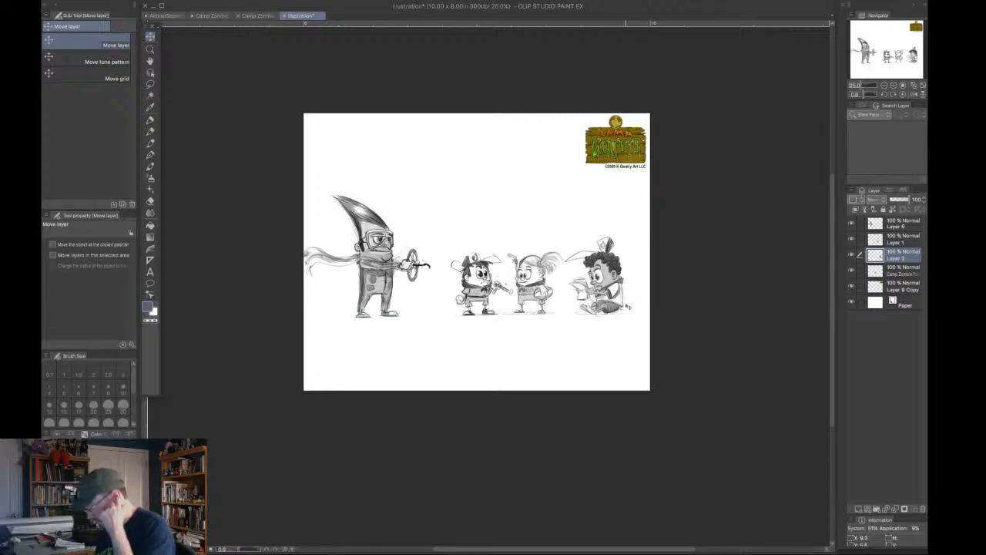
Rotate the seated boy about 5° clockwise and nudge him slightly down and left.
key(ctrl+t)
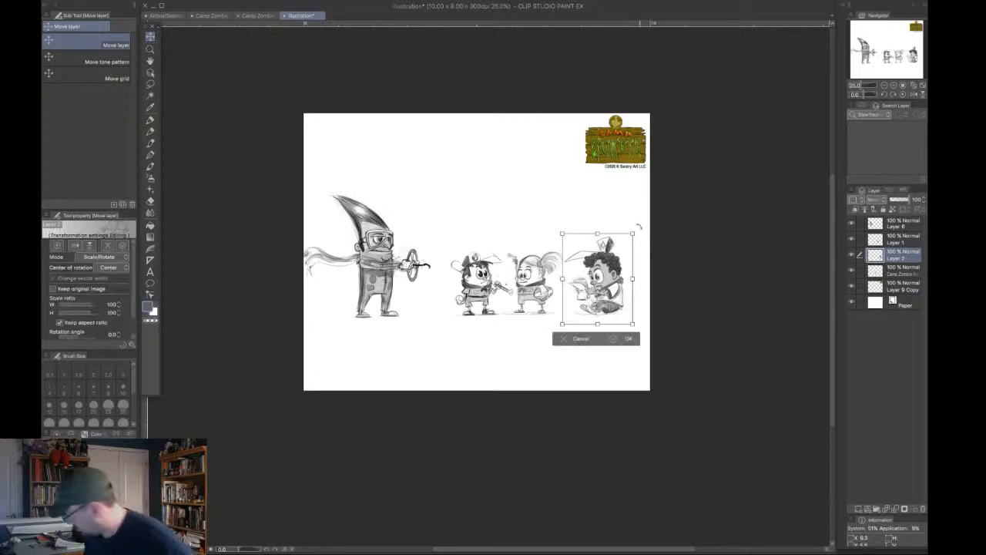
drag(641, 219, 645, 224)
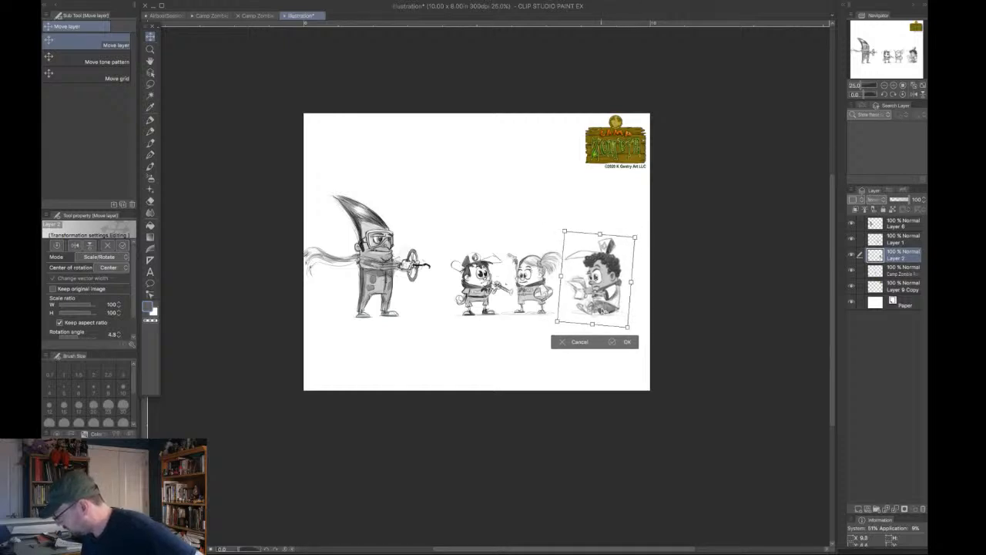
drag(606, 311, 604, 313)
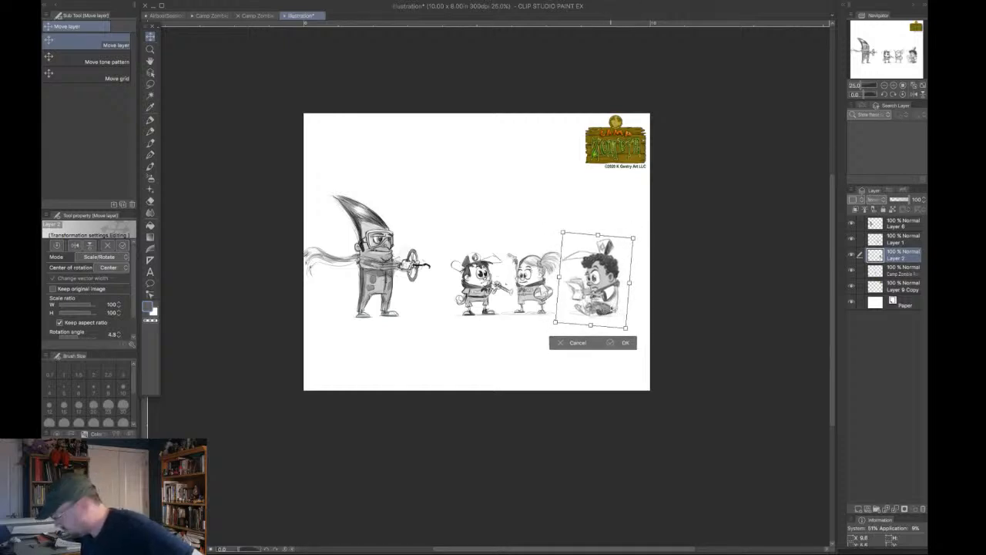
key(Return)
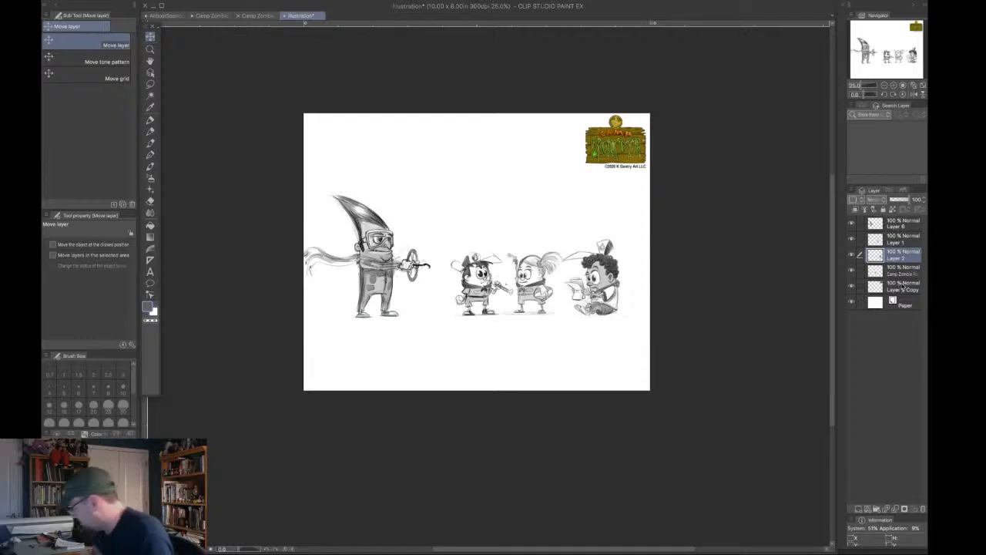
Add a layer above the logo layer, draw a straight ground line under all characters with Rough pencil at size 10, and nudge it right.
click(890, 291)
click(858, 509)
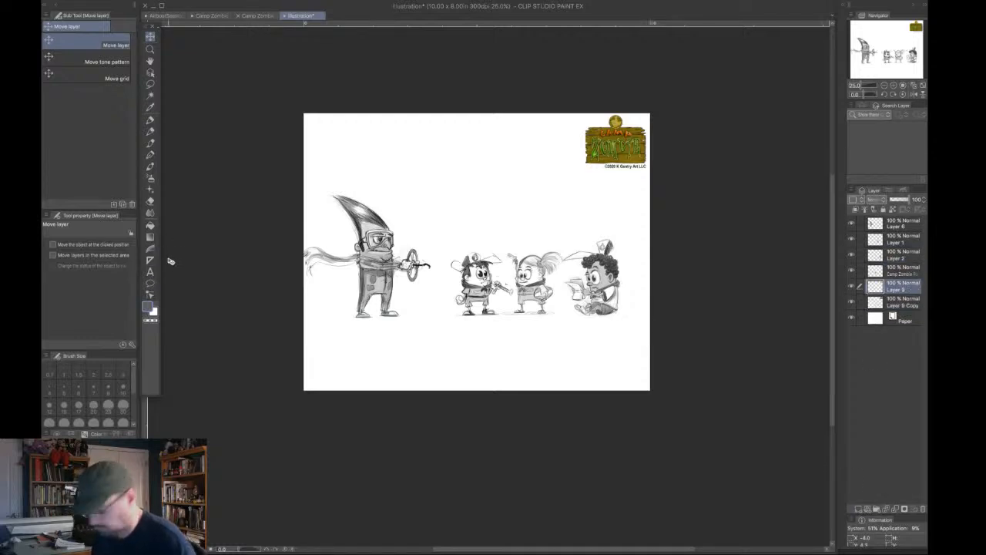
click(151, 155)
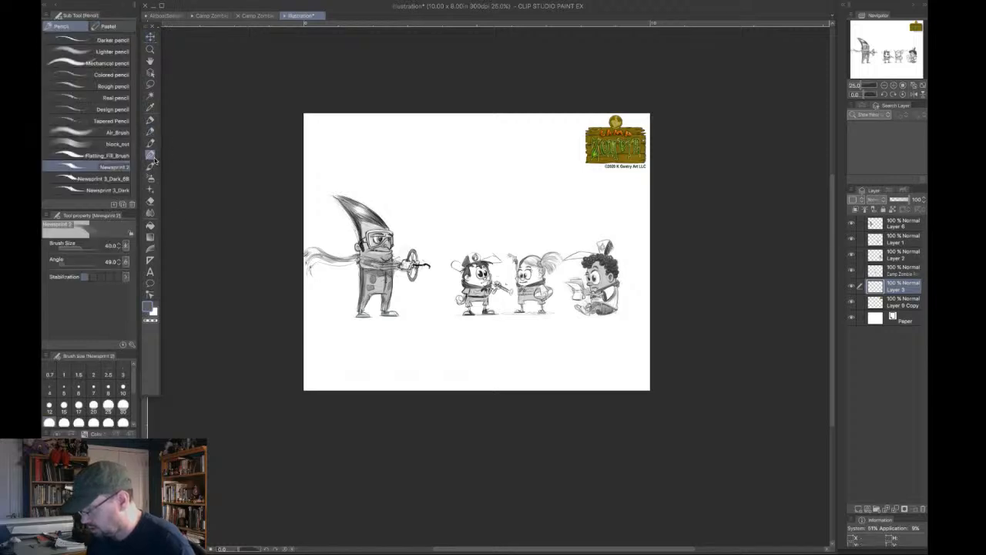
click(112, 86)
drag(341, 314, 628, 314)
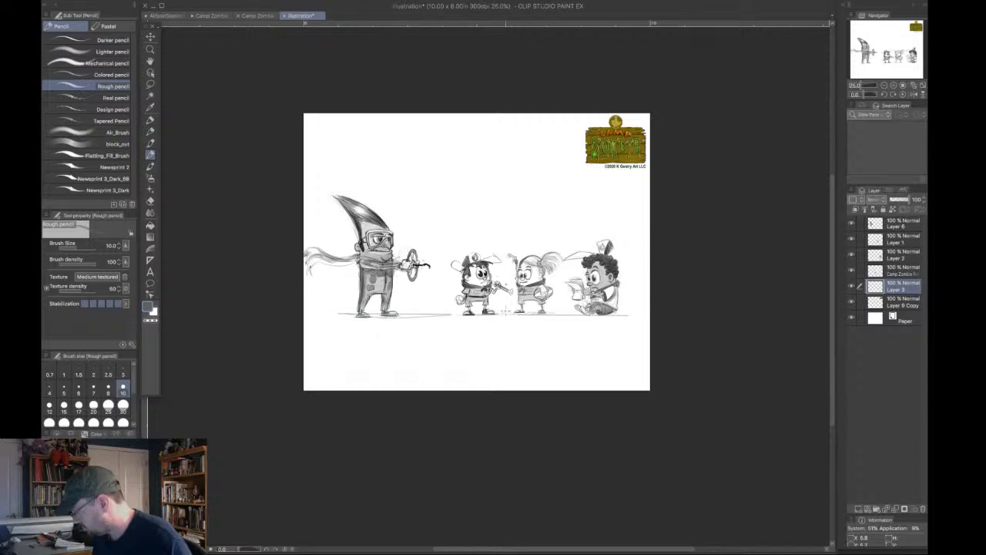
key(ctrl+z)
drag(330, 314, 627, 314)
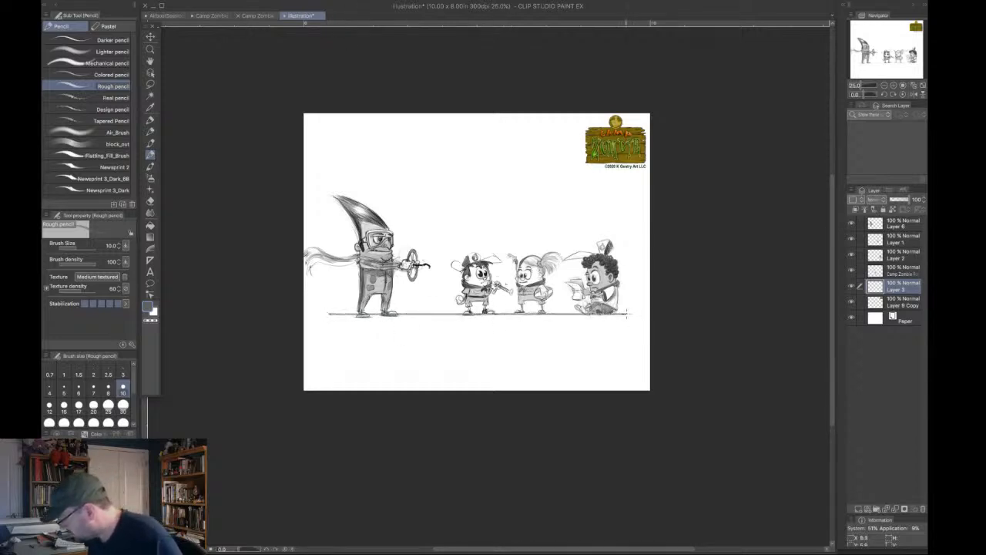
key(ctrl+z)
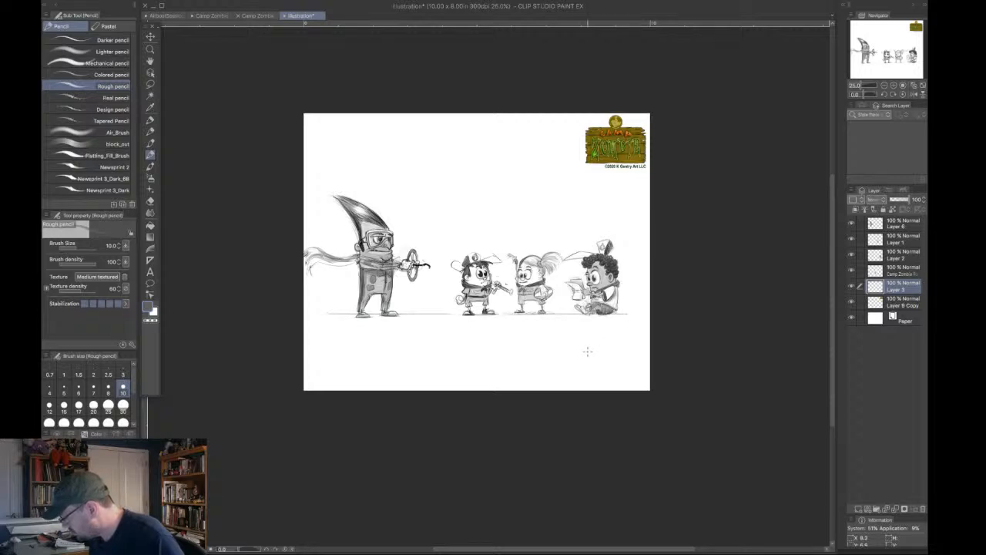
key(k)
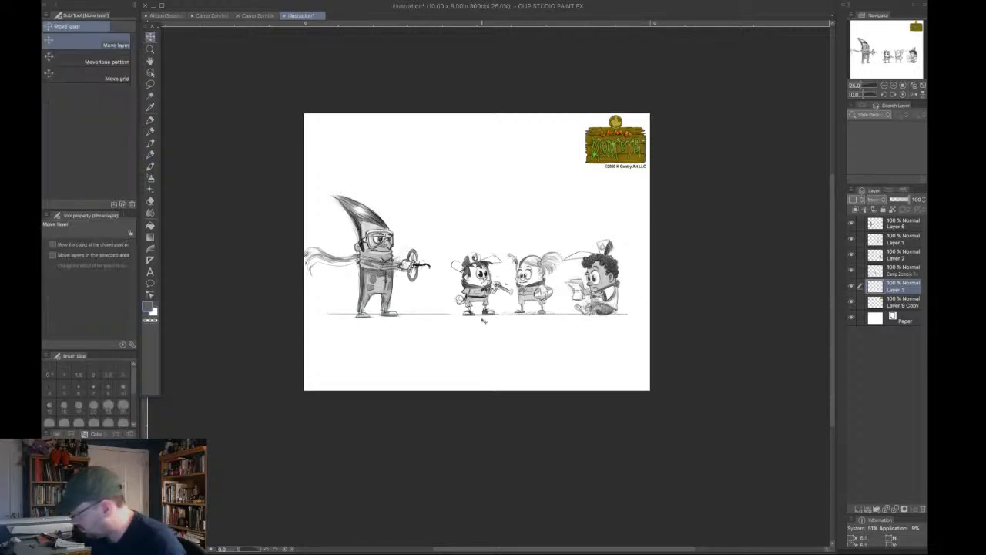
drag(480, 327, 487, 325)
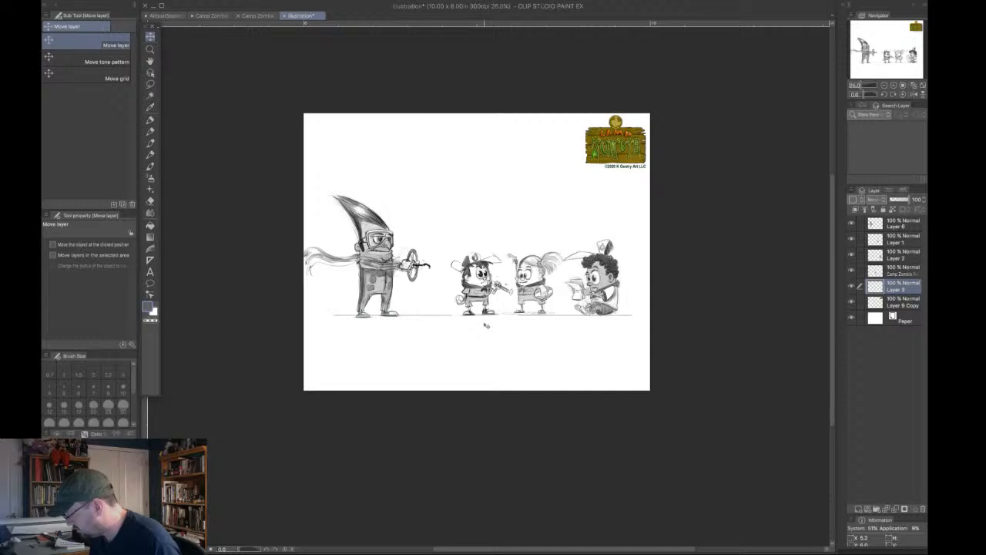
Set the blending mode of Layer 6, Layer 1, Layer 2 and the Camp Zombie layer to Multiply.
click(901, 226)
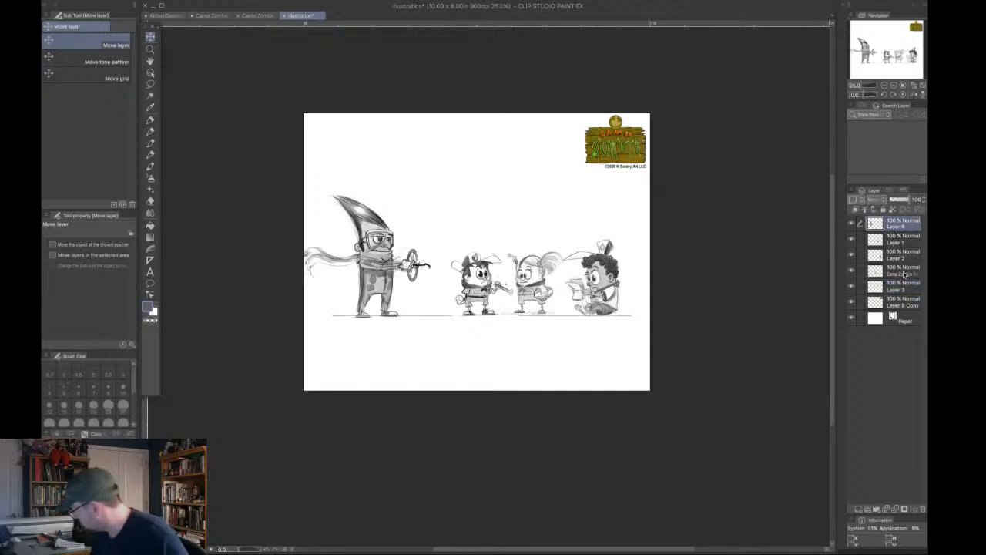
shift+click(906, 278)
click(878, 199)
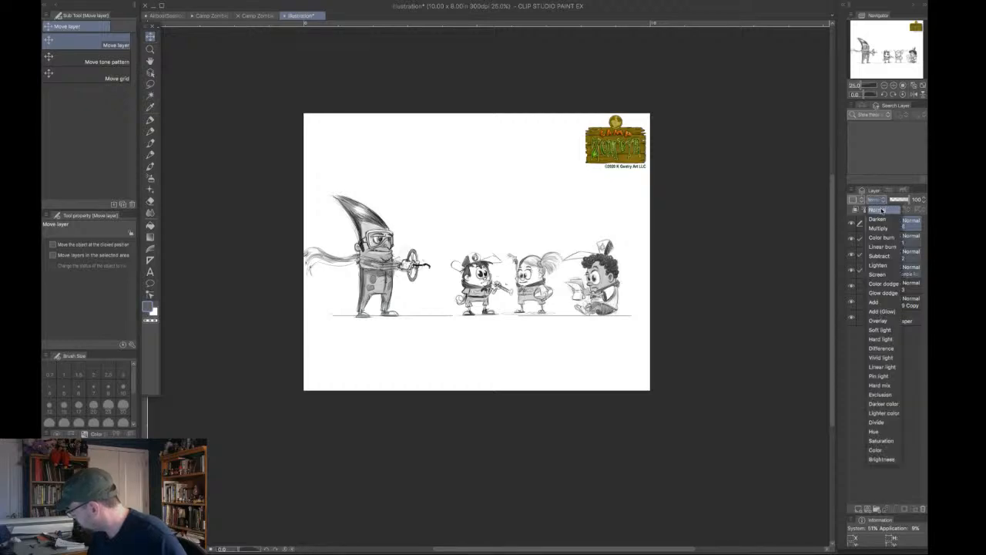
click(886, 230)
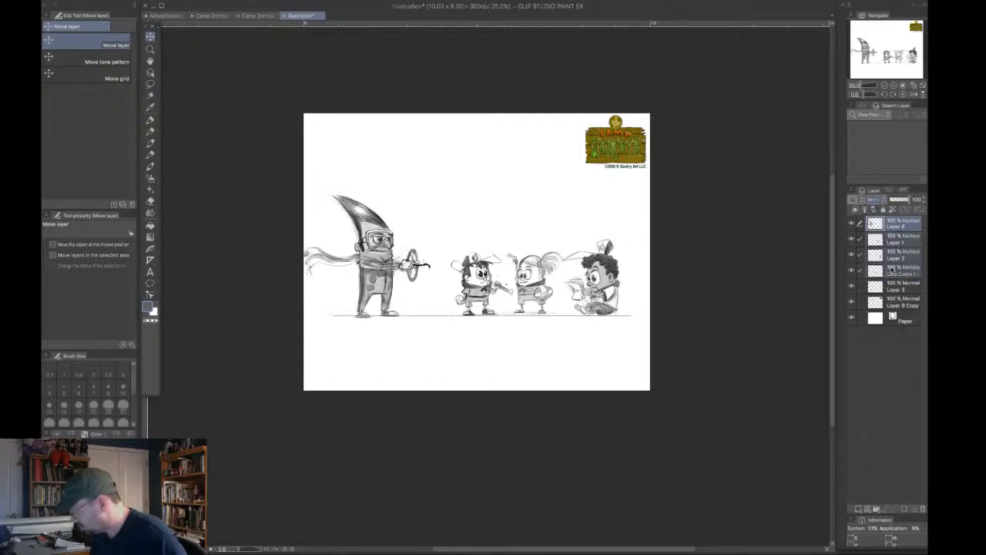
click(900, 259)
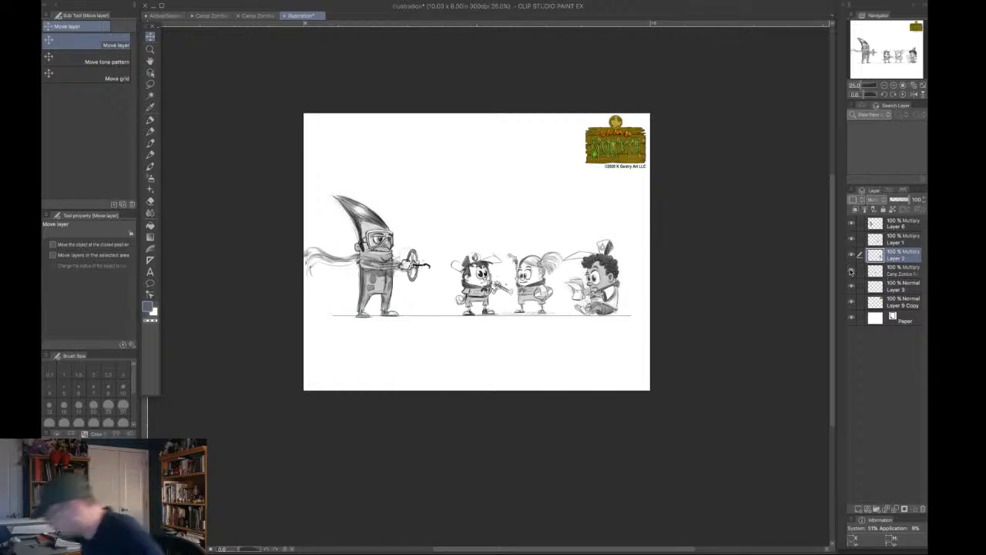
Rotate the ground line on Layer 3 slightly counterclockwise so it fits under the characters' feet.
click(886, 293)
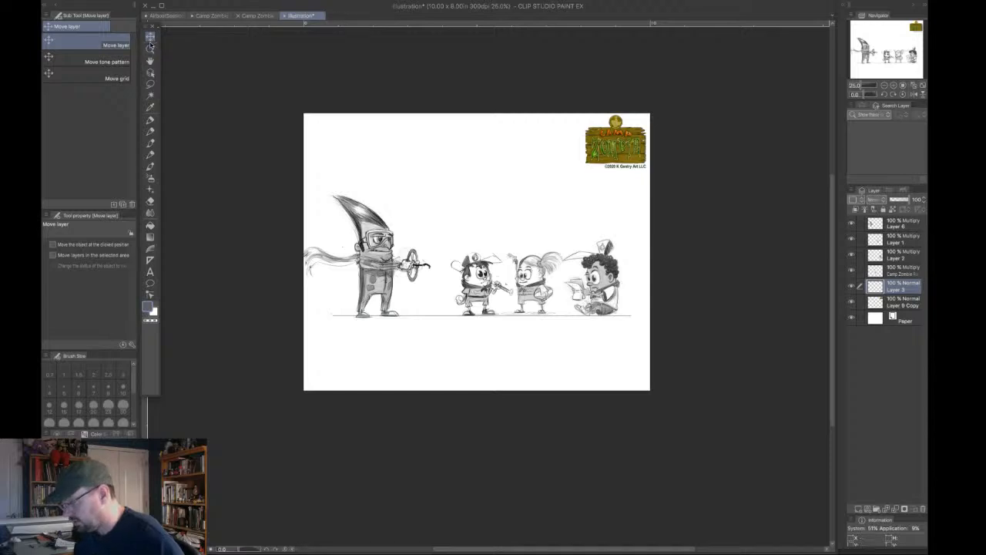
key(ctrl+t)
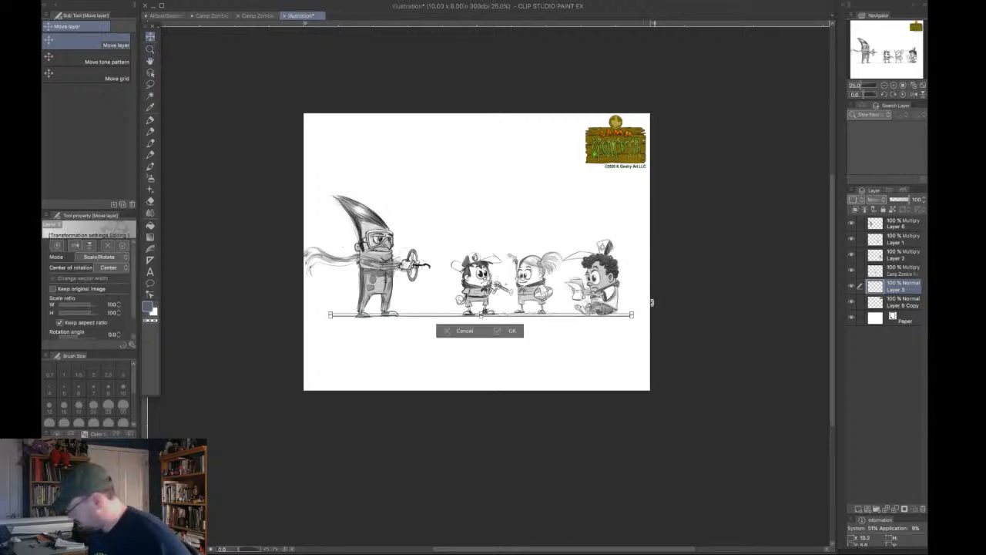
drag(643, 308, 644, 319)
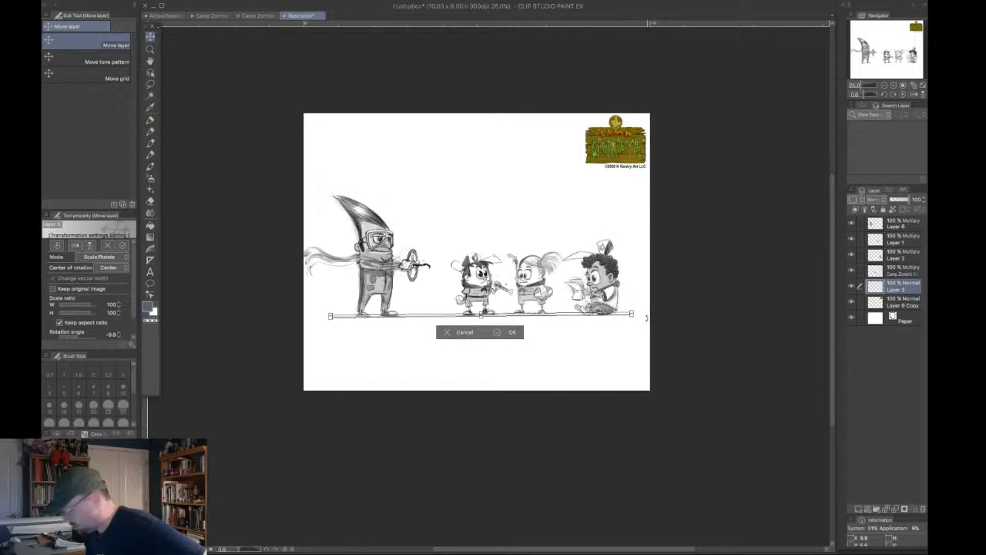
key(Return)
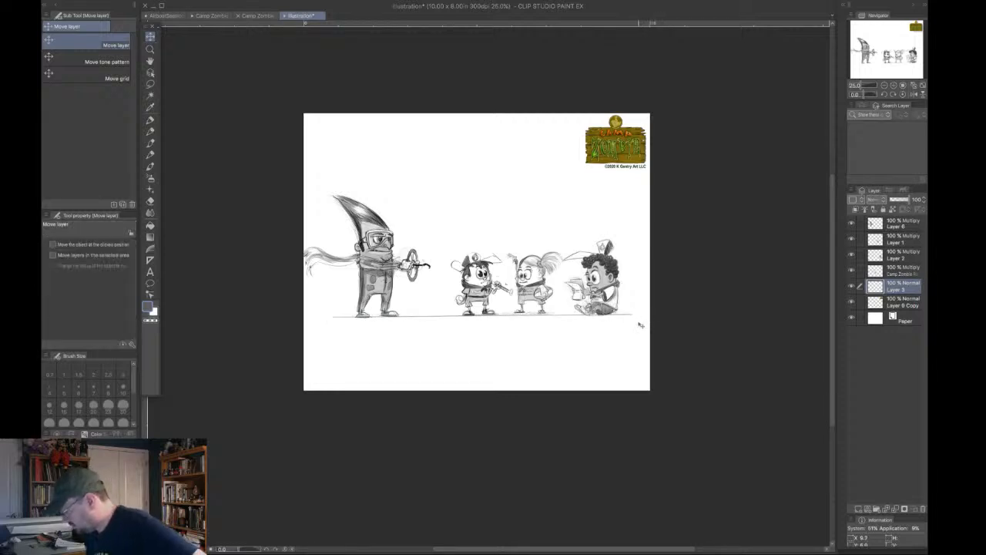
Move the tall goggled character on Layer 6 slightly right, closer to the standing boy and clear of the page's left edge.
click(898, 240)
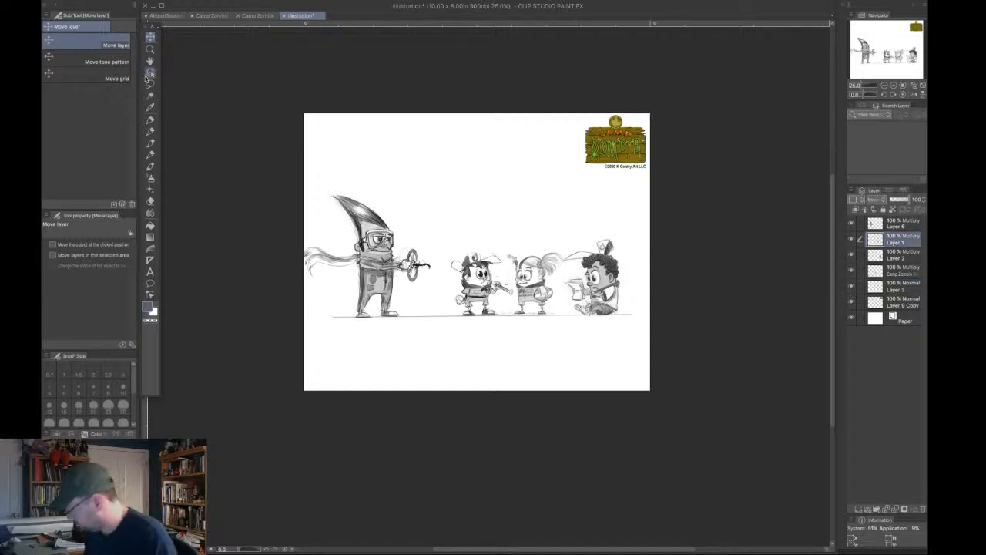
click(892, 255)
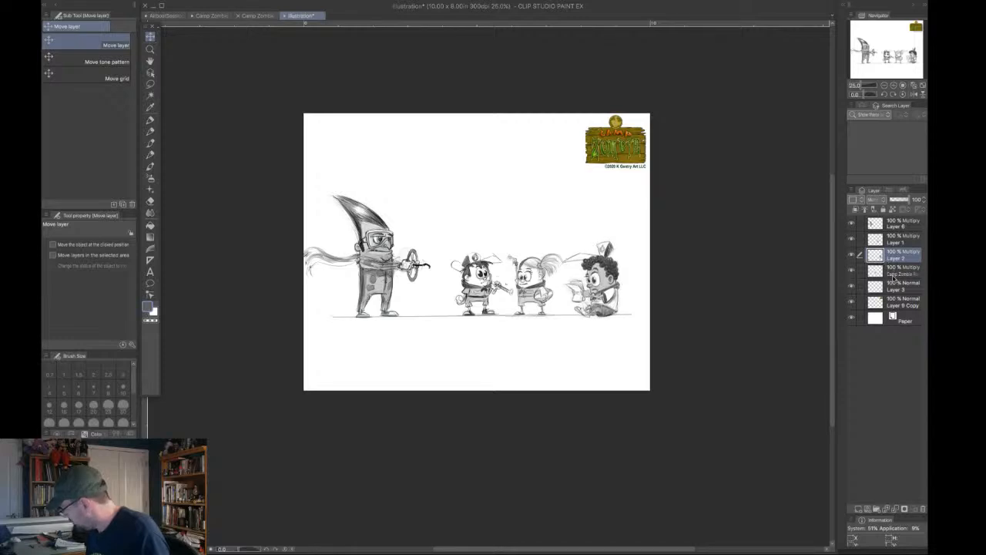
click(896, 272)
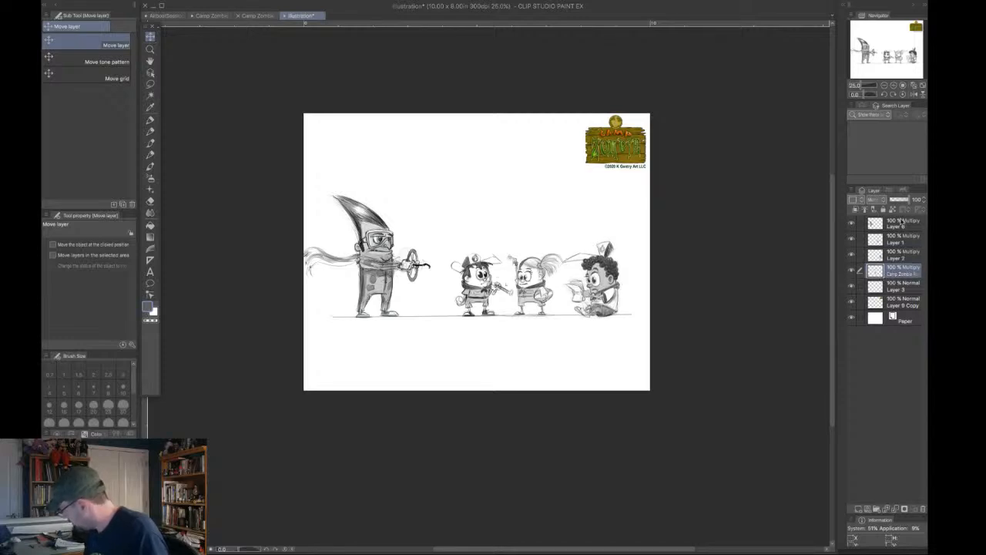
click(902, 223)
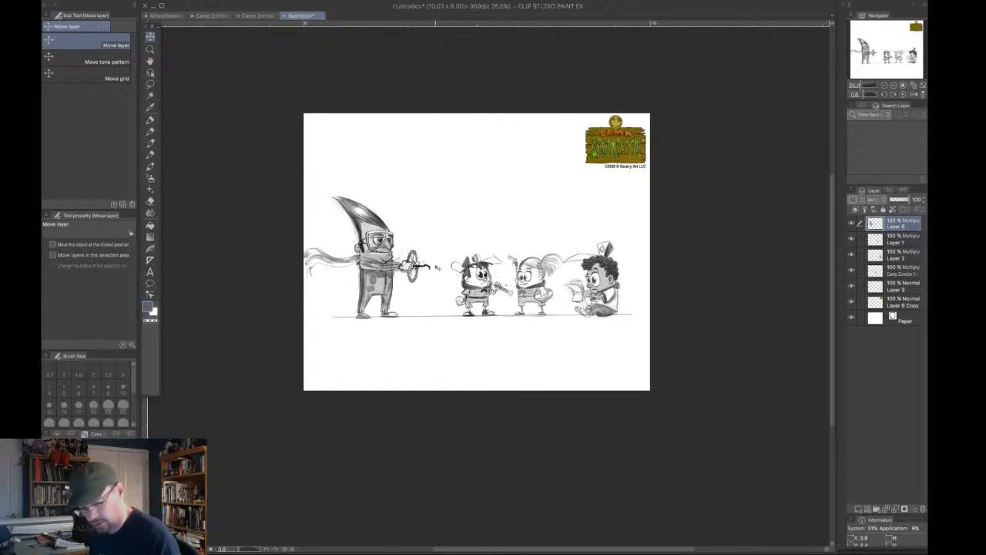
drag(434, 267, 437, 268)
key(Right)
key(Right)
key(Right)
key(Right)
key(Right)
key(Right)
key(Right)
key(Right)
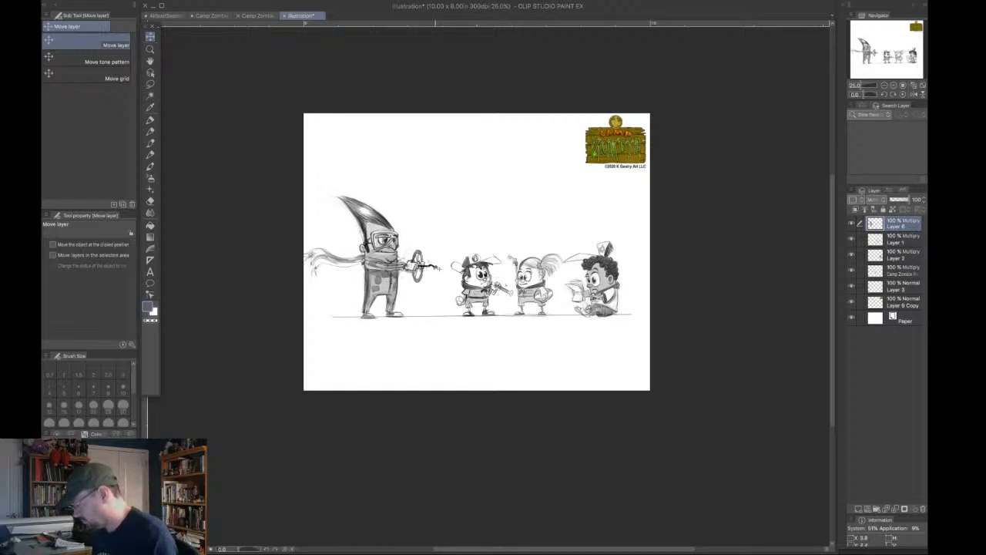
key(Right)
key(Right)
key(Right)
key(Right)
key(Right)
key(Right)
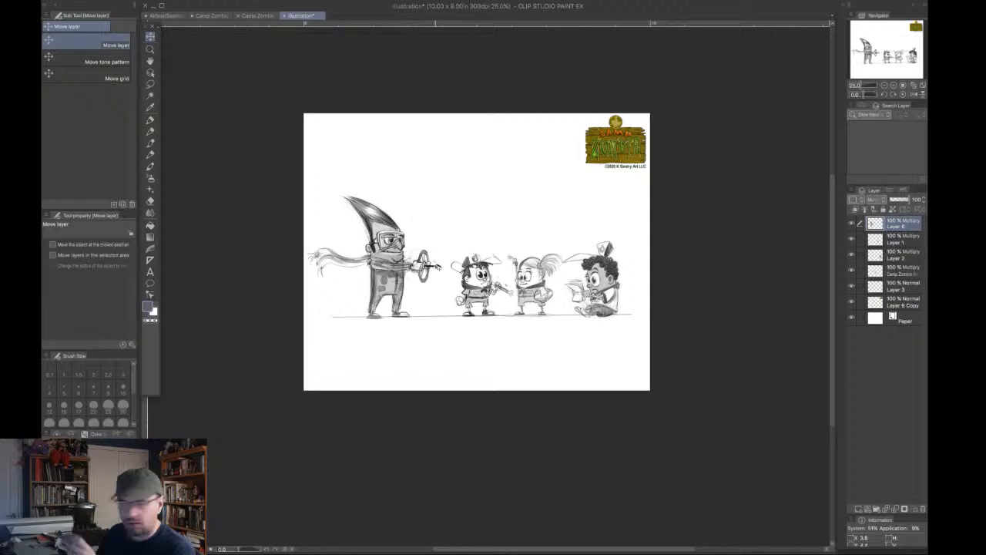
Review the airboat drawing and the Camp Zombie Session 1 character sheet, then show the lineup illustration with the palettes hidden.
click(177, 16)
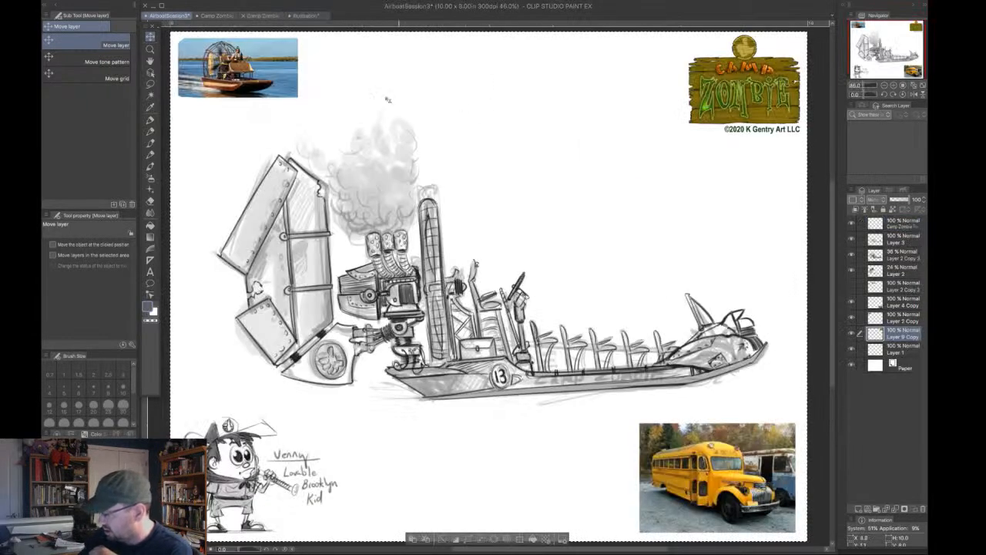
click(217, 18)
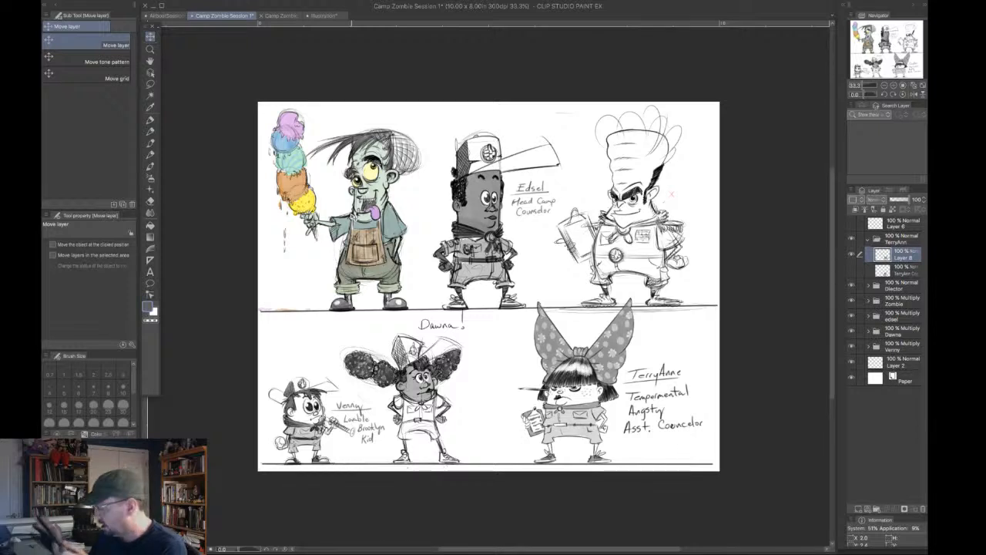
click(327, 16)
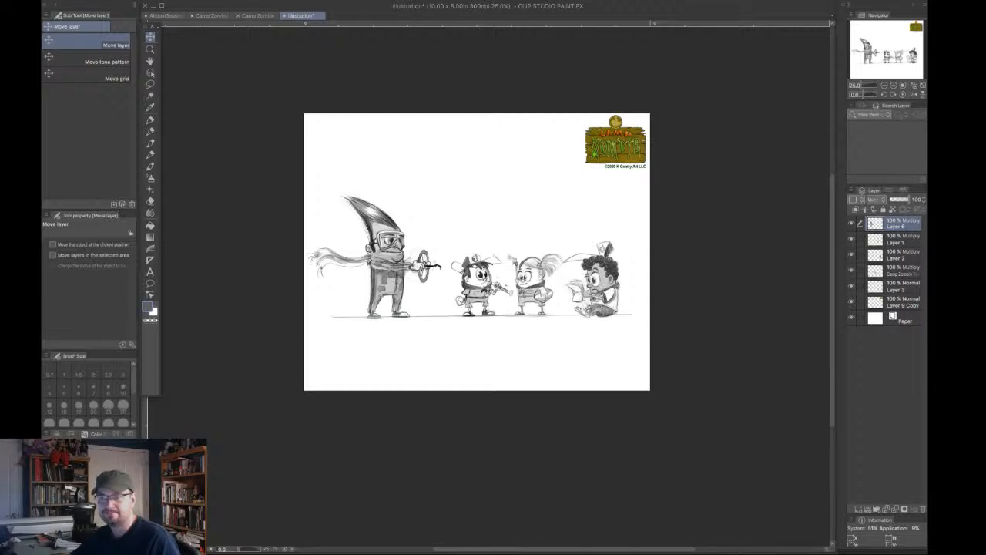
key(Tab)
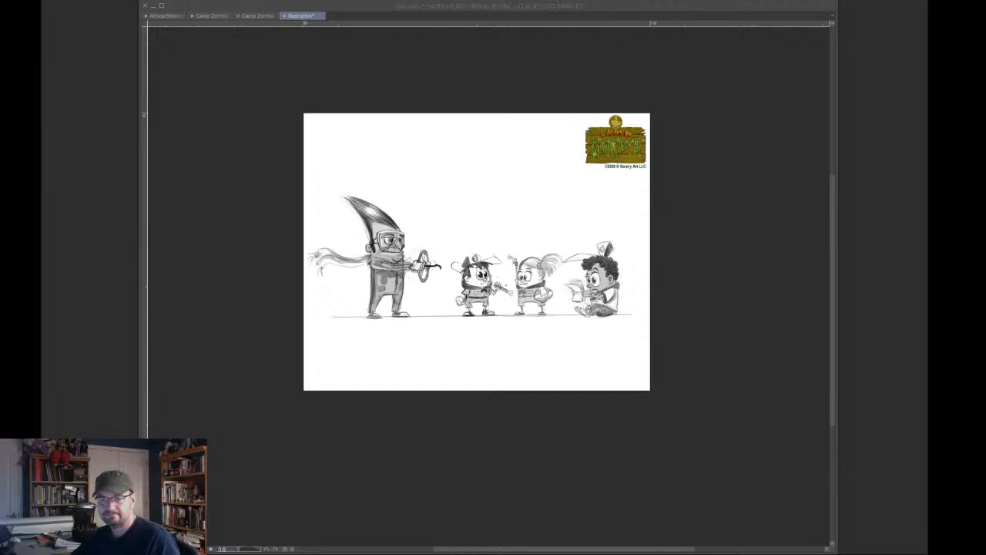